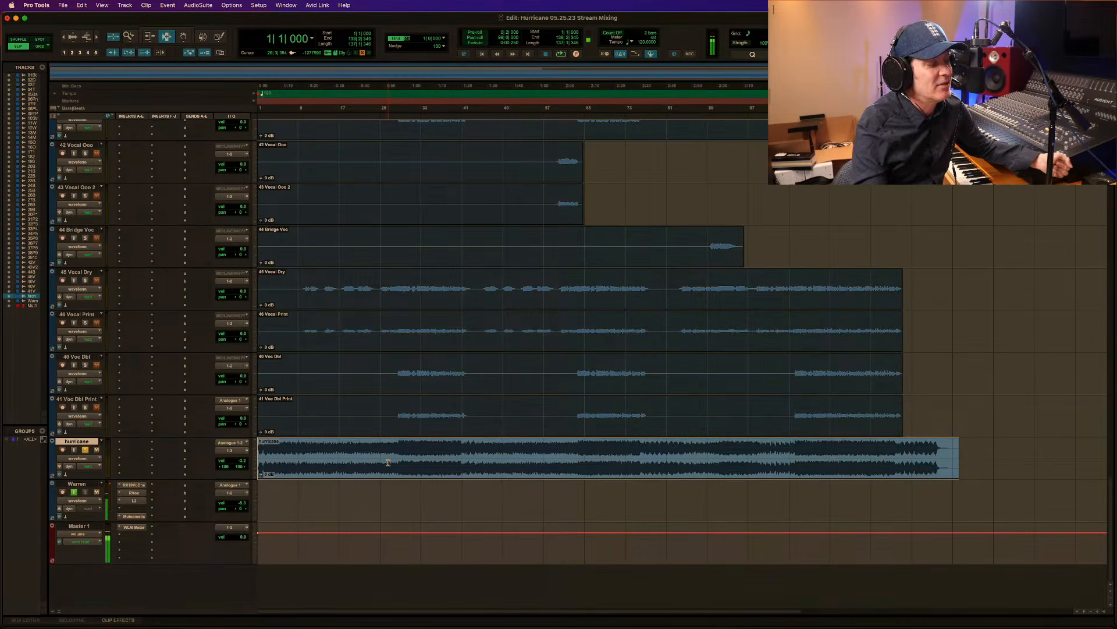
Play the soloed hurricane reference mix from the start of the song, stopping in the later part of the song.
click(324, 460)
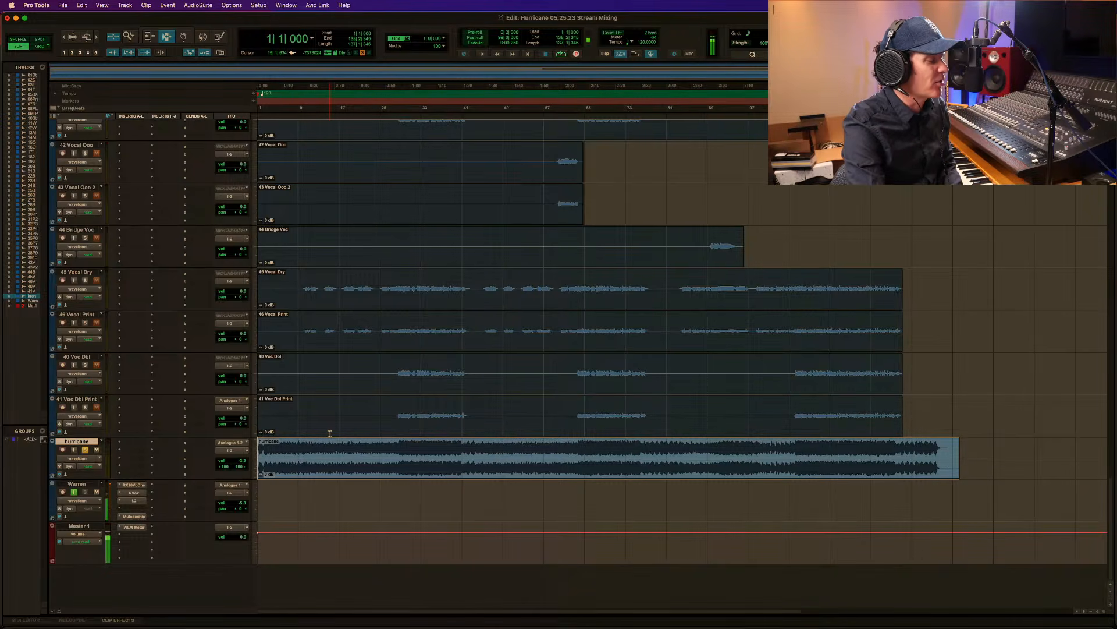
key(space)
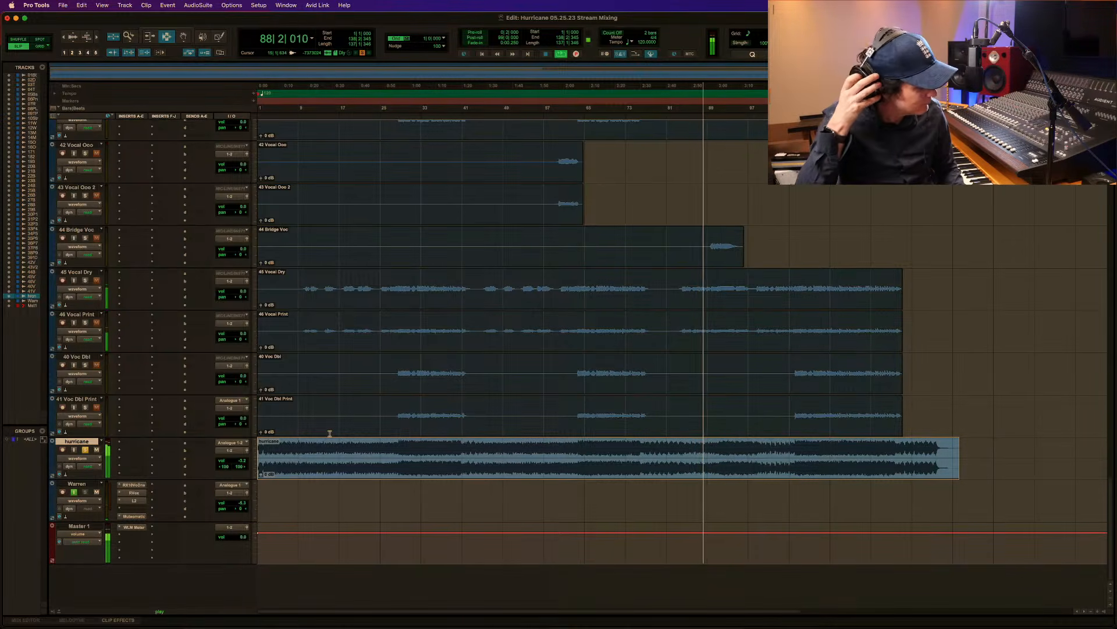
key(space)
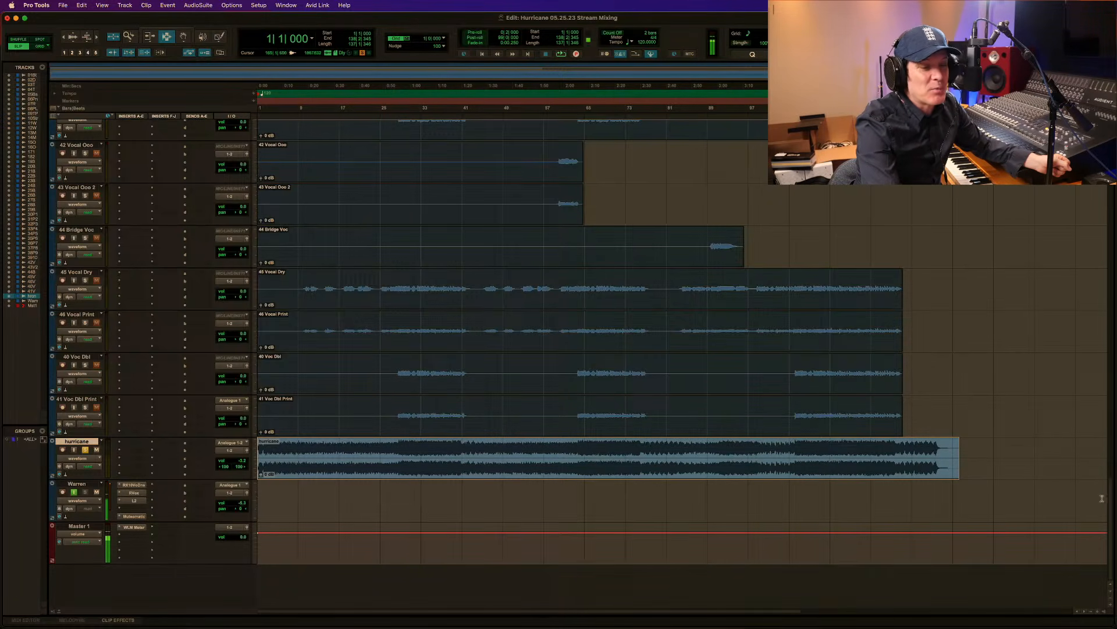
Examine the session's track list from the beat and drum tracks down to the background vocals.
scroll(1111, 518, up, 15)
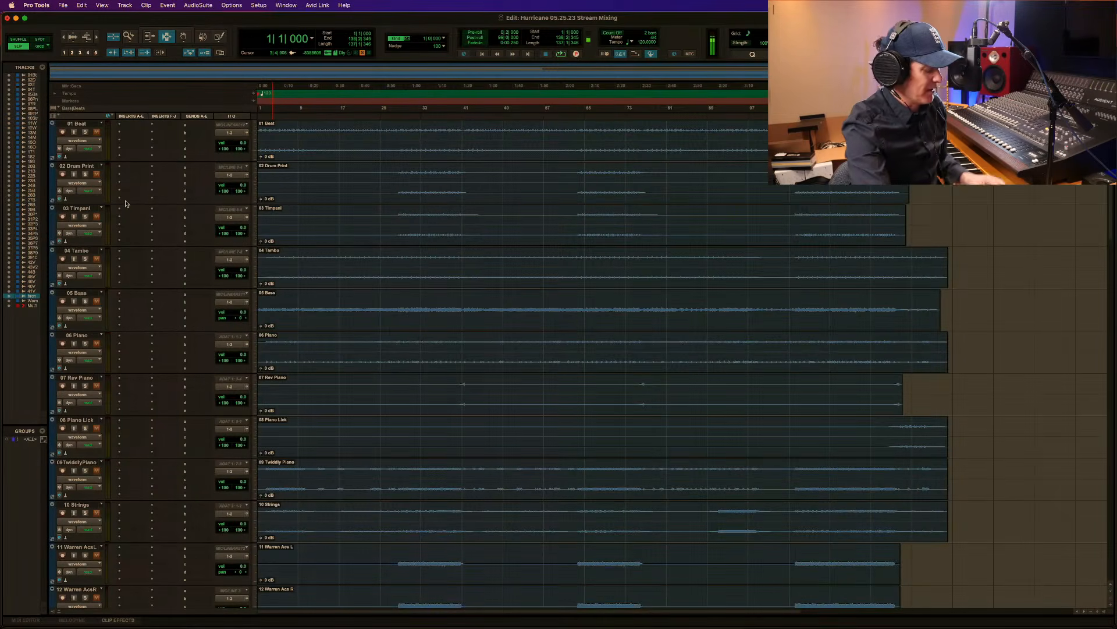
click(86, 132)
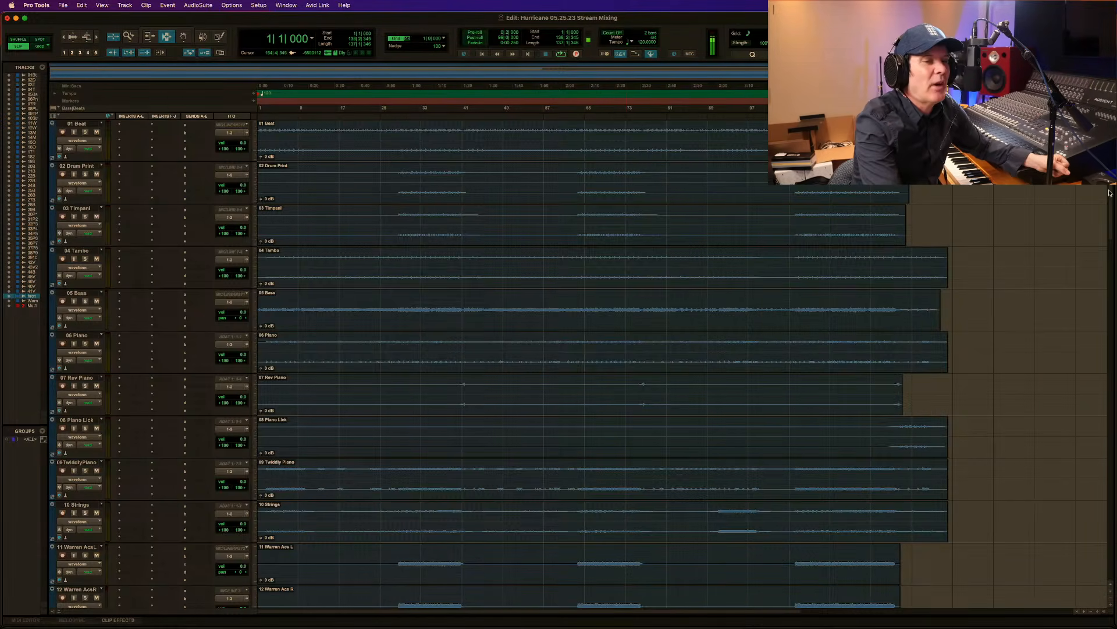
scroll(1112, 194, down, 20)
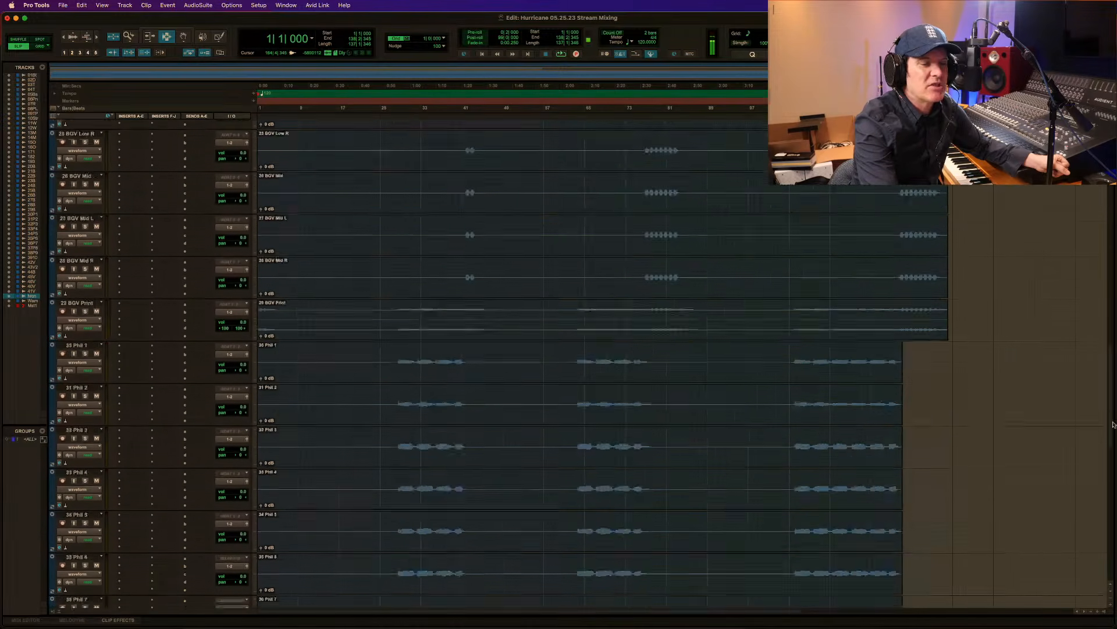
scroll(1101, 323, up, 20)
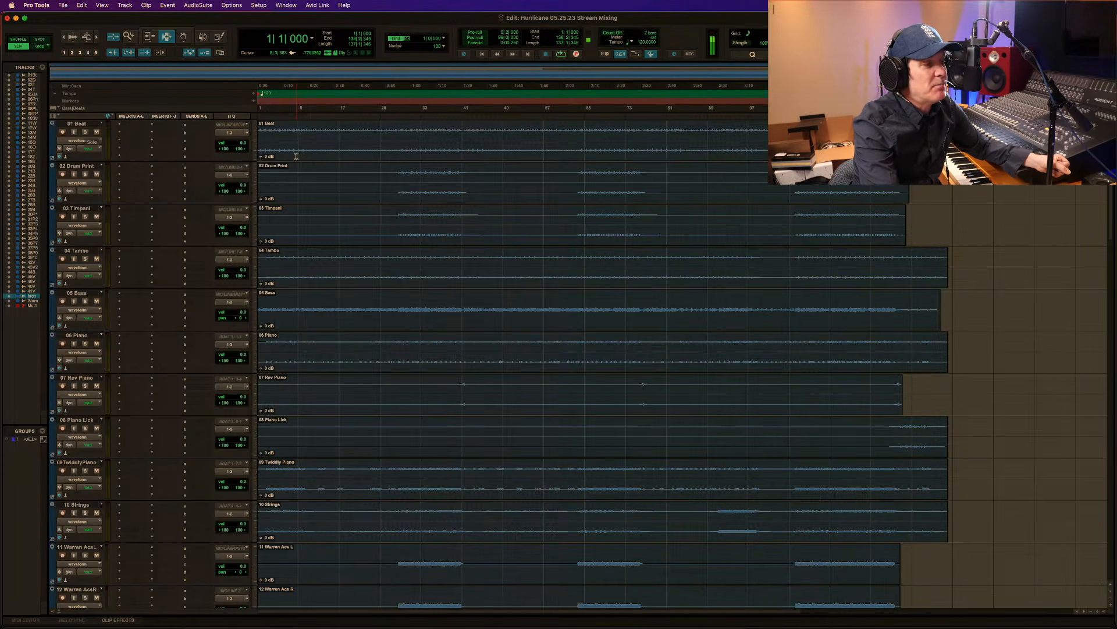
Audition the 01 Beat clip in solo from bar 1, clearing its solo after playback.
click(85, 132)
double_click(382, 154)
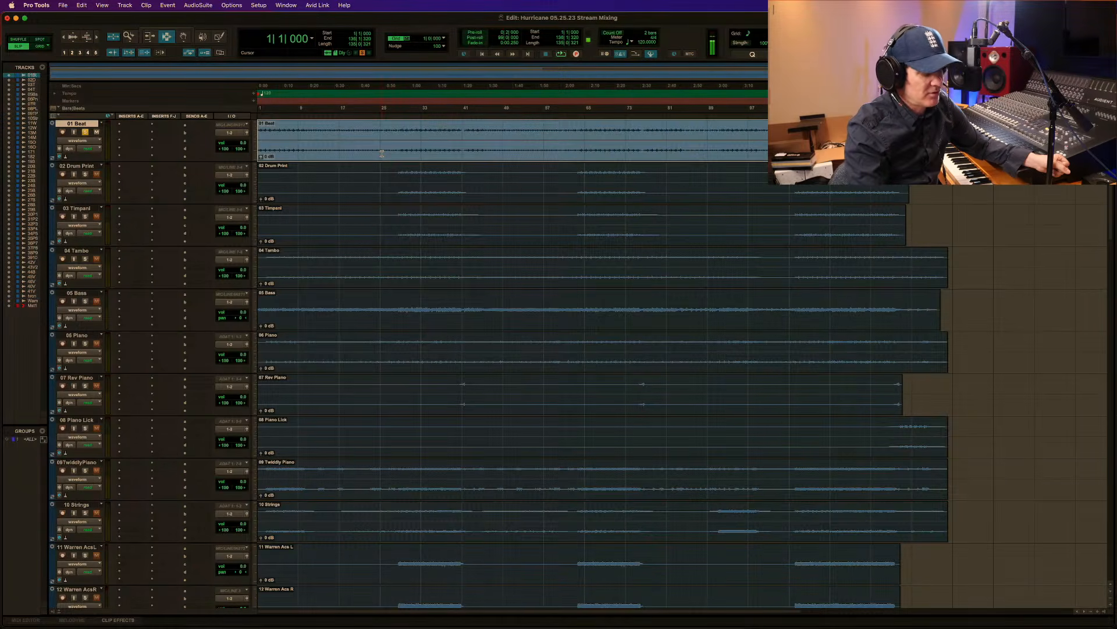
key(space)
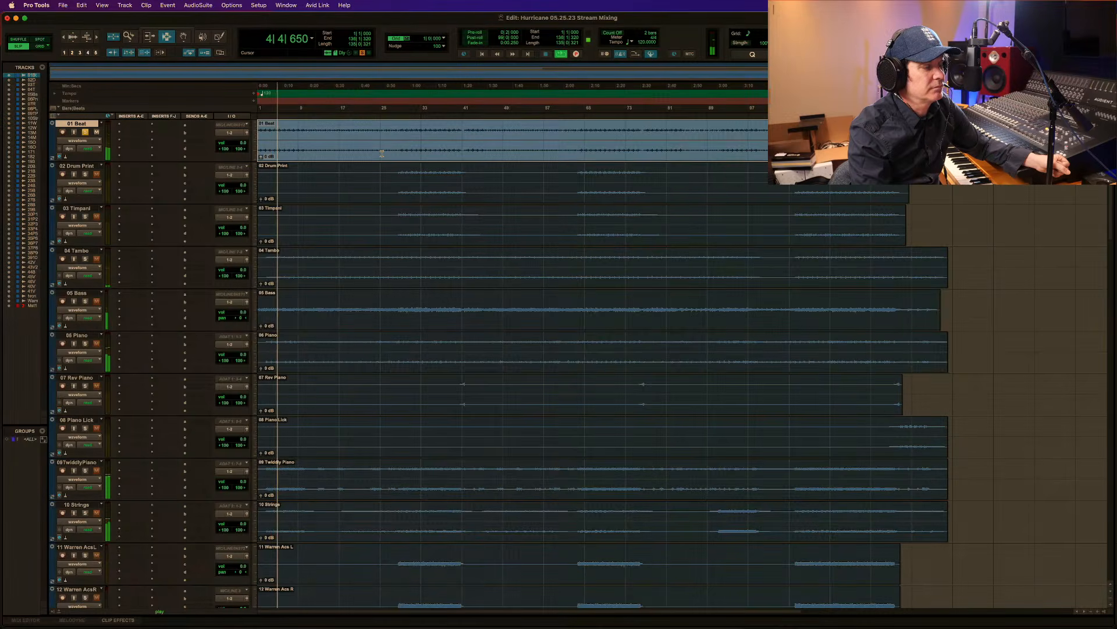
key(space)
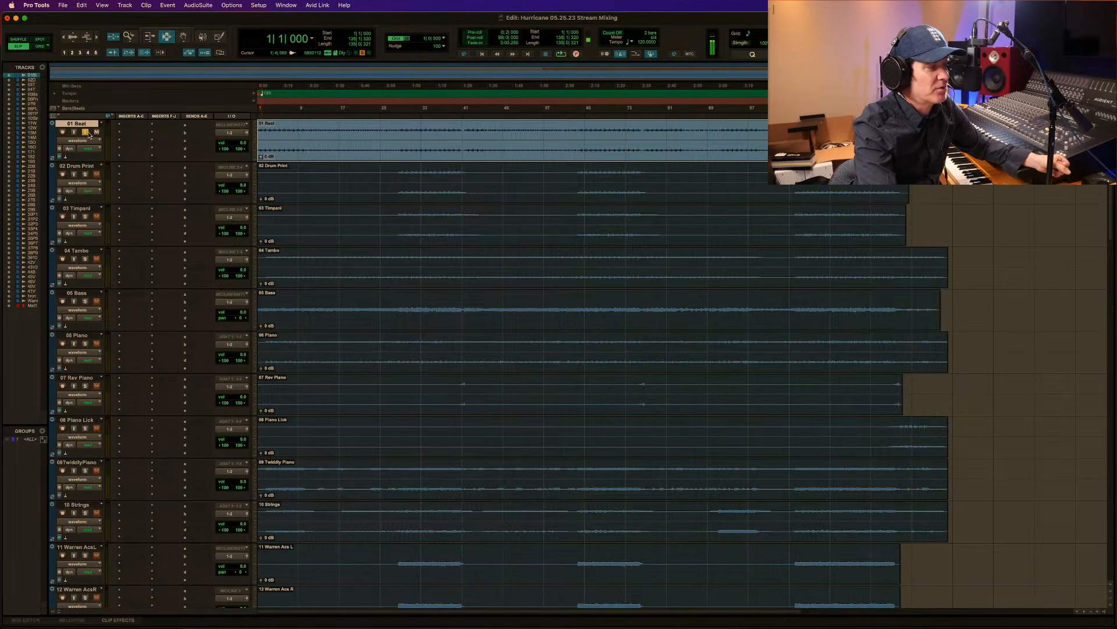
click(85, 132)
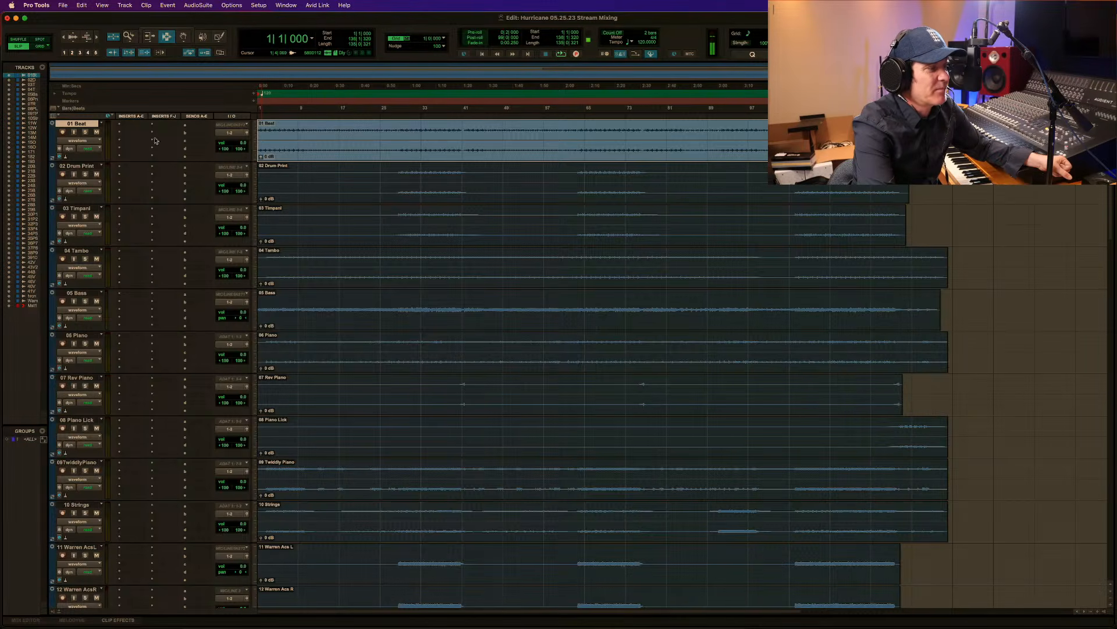
Solo the 02 Drum Print track and listen to it from its first entry at about bar 28.
click(86, 175)
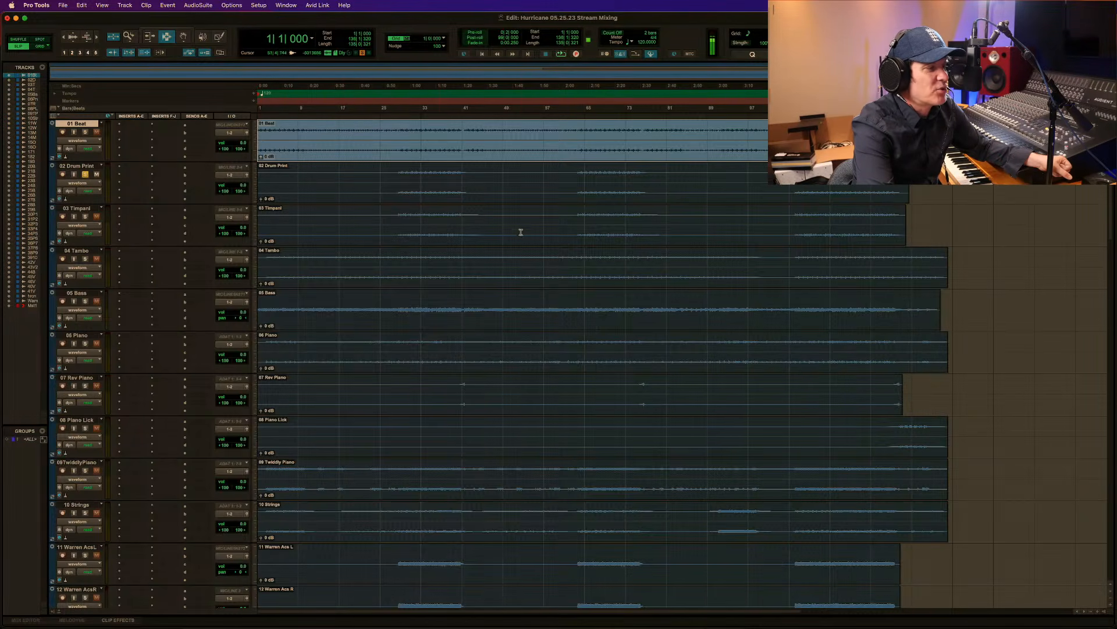
click(398, 179)
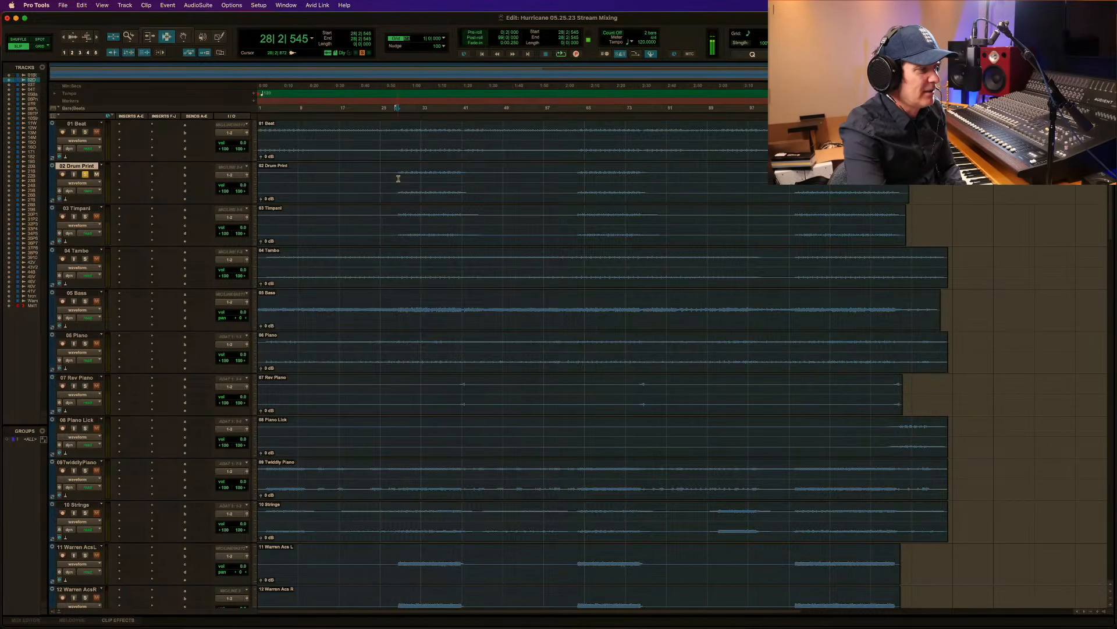
key(space)
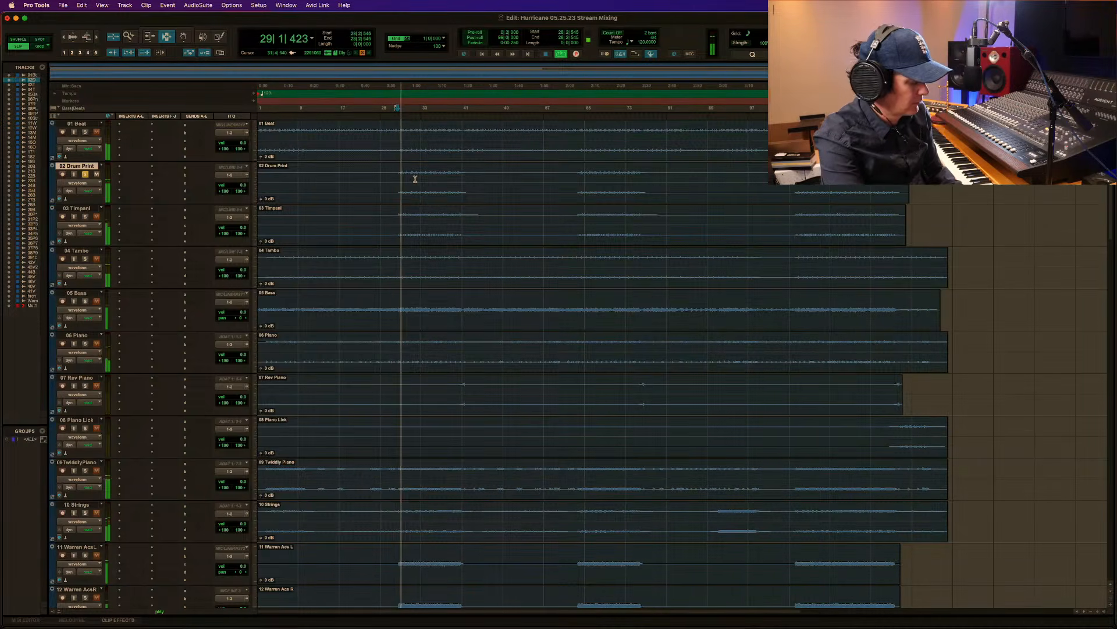
key(F5)
drag(388, 175, 550, 178)
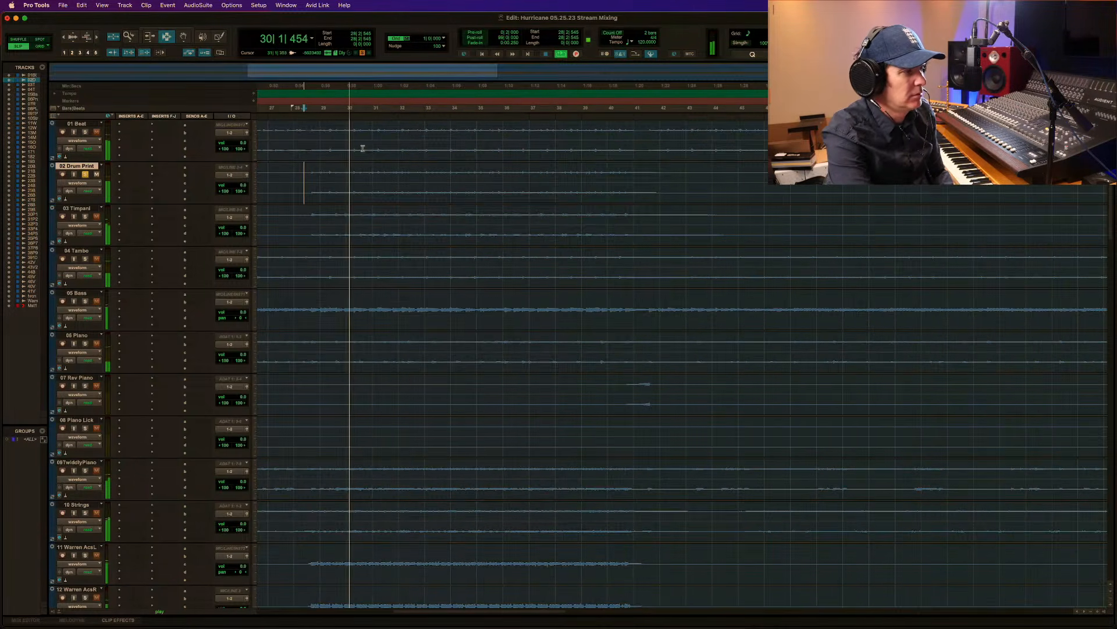
double_click(127, 37)
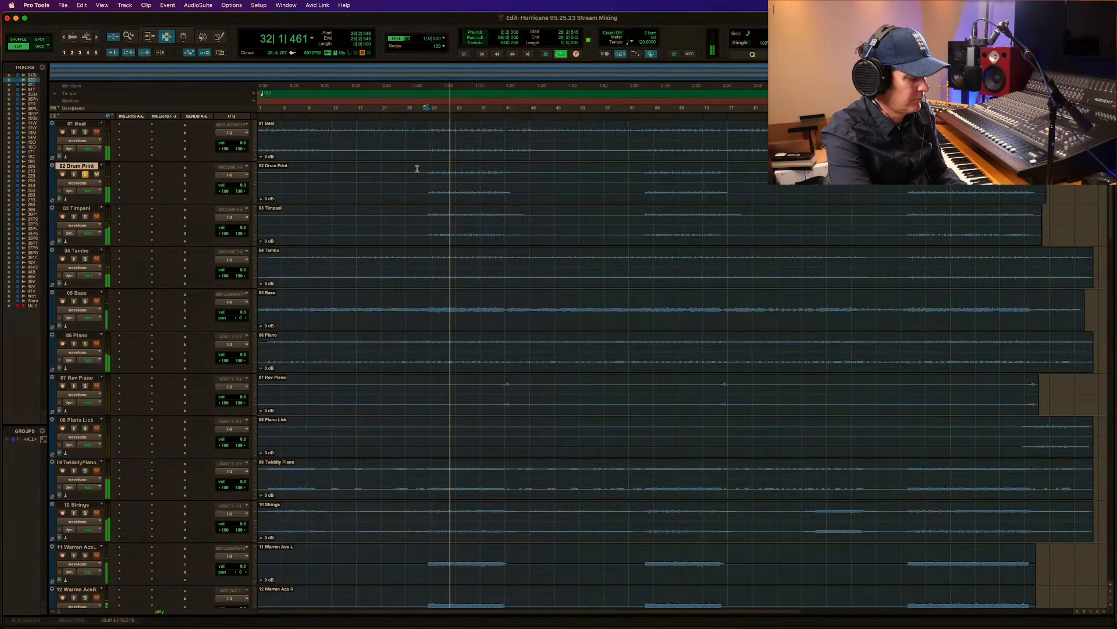
key(F5)
drag(411, 180, 722, 182)
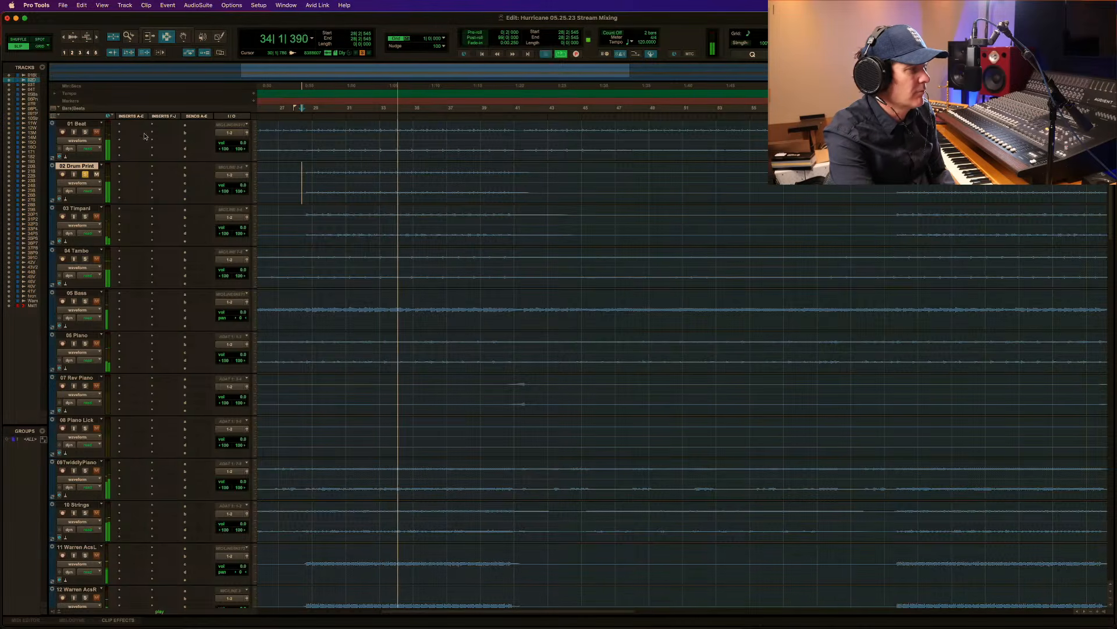
key(space)
Move the solo from 02 Drum Print to 03 Timpani and listen to the same section from bar 28.
click(86, 217)
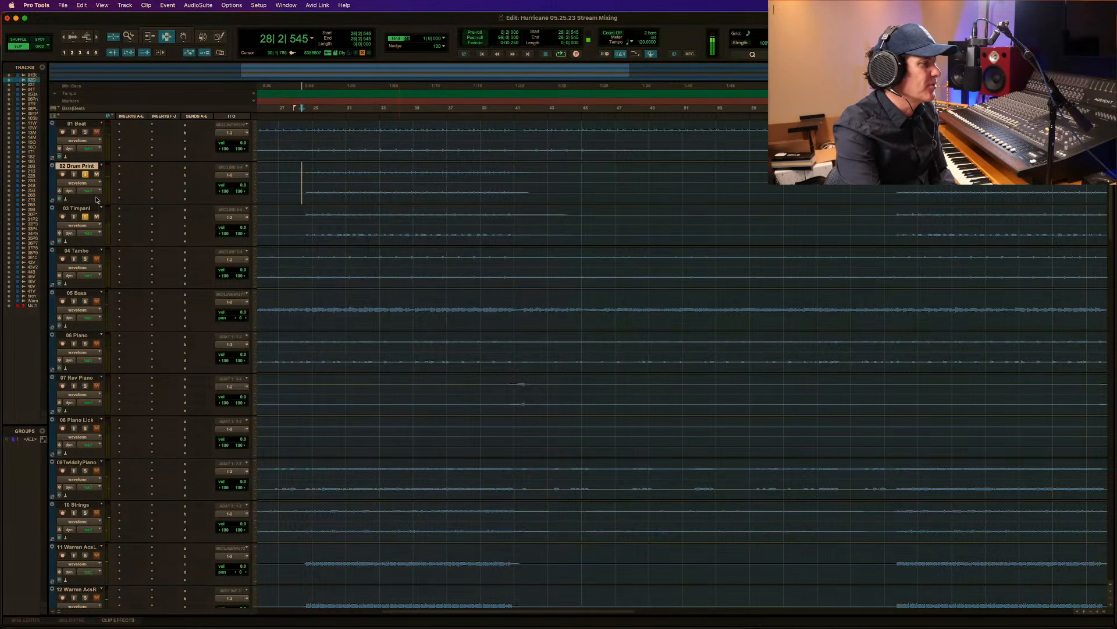
click(85, 175)
key(space)
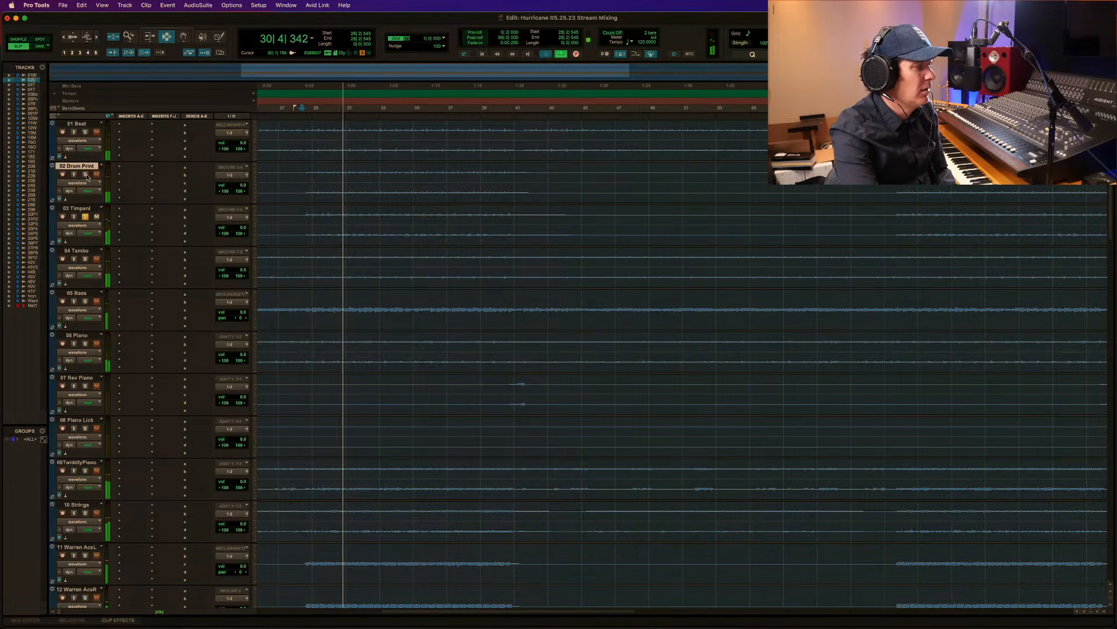
key(space)
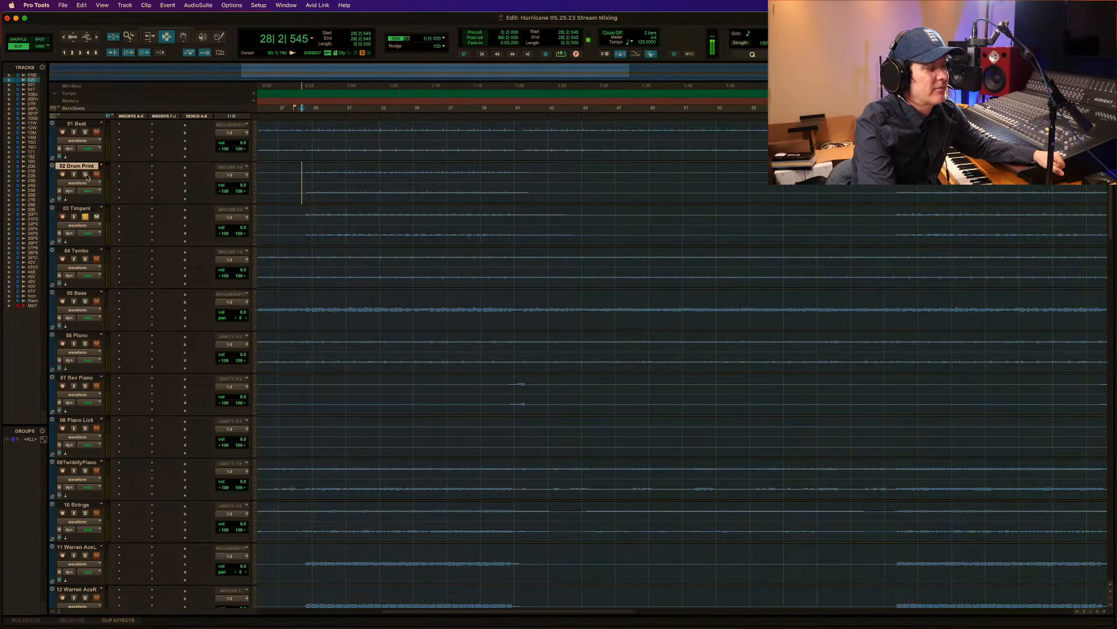
Solo 01 Beat and 02 Drum Print along with 03 Timpani, and play the combination twice from about bar 28.
scroll(87, 177, left, 2)
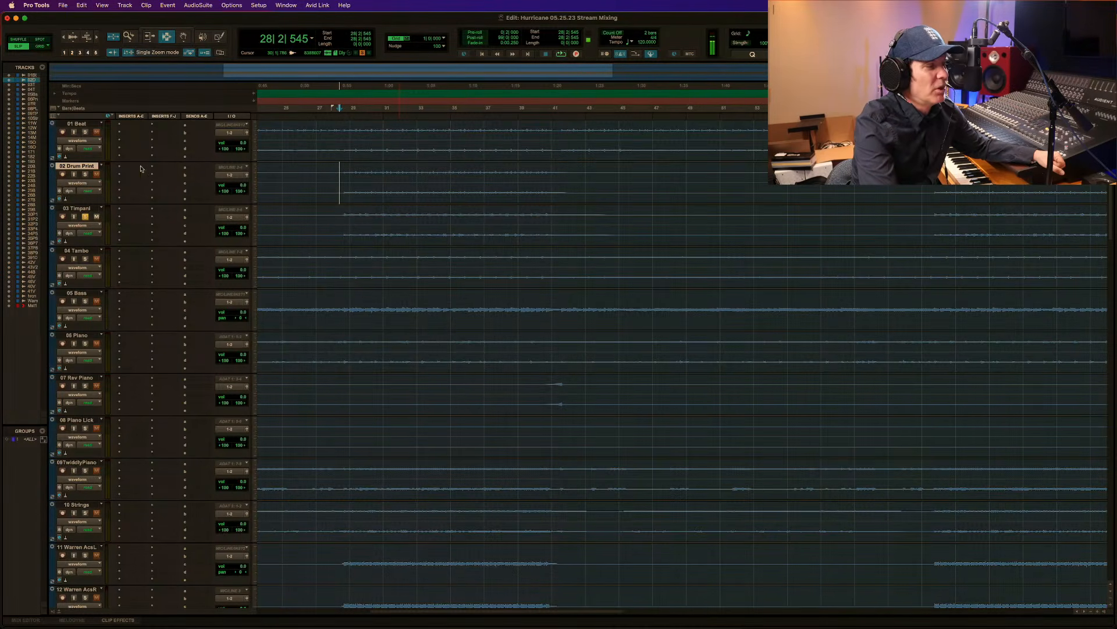
click(85, 174)
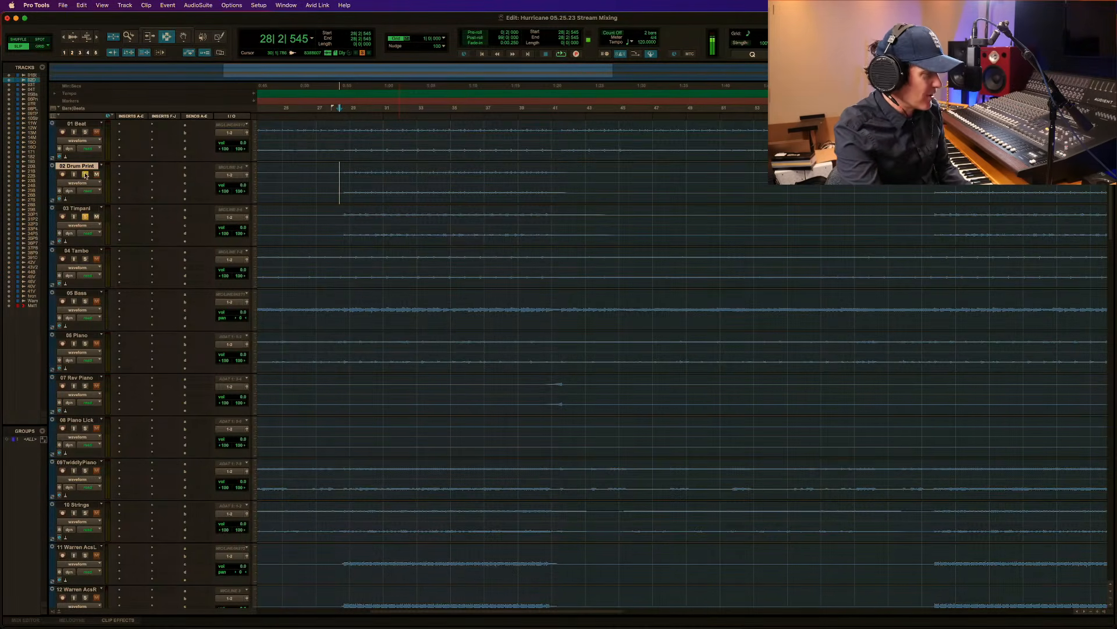
click(85, 132)
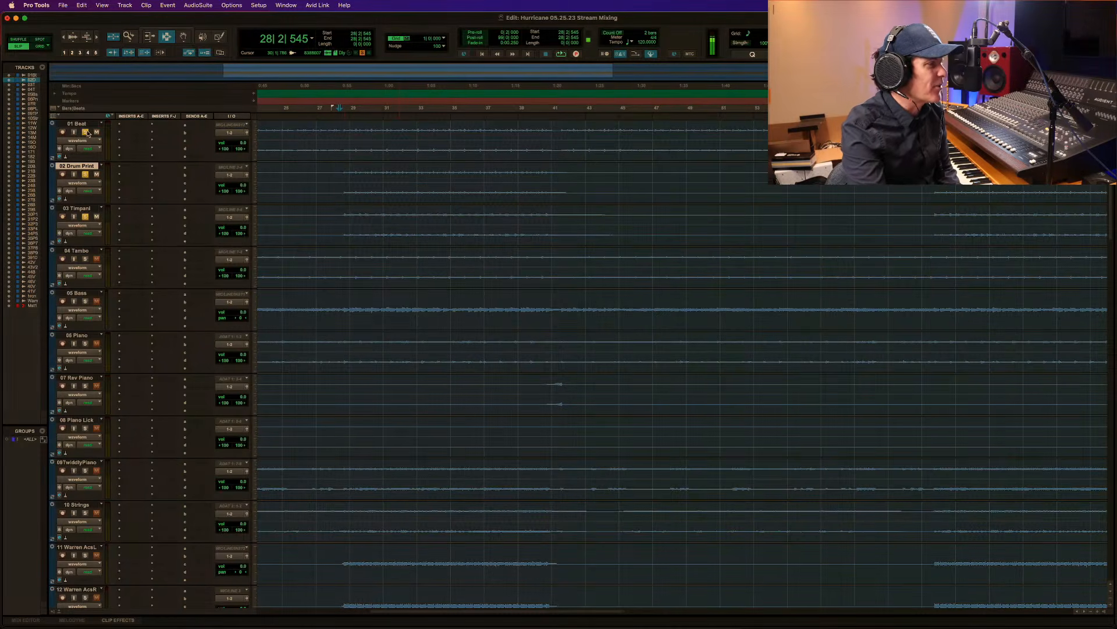
click(343, 180)
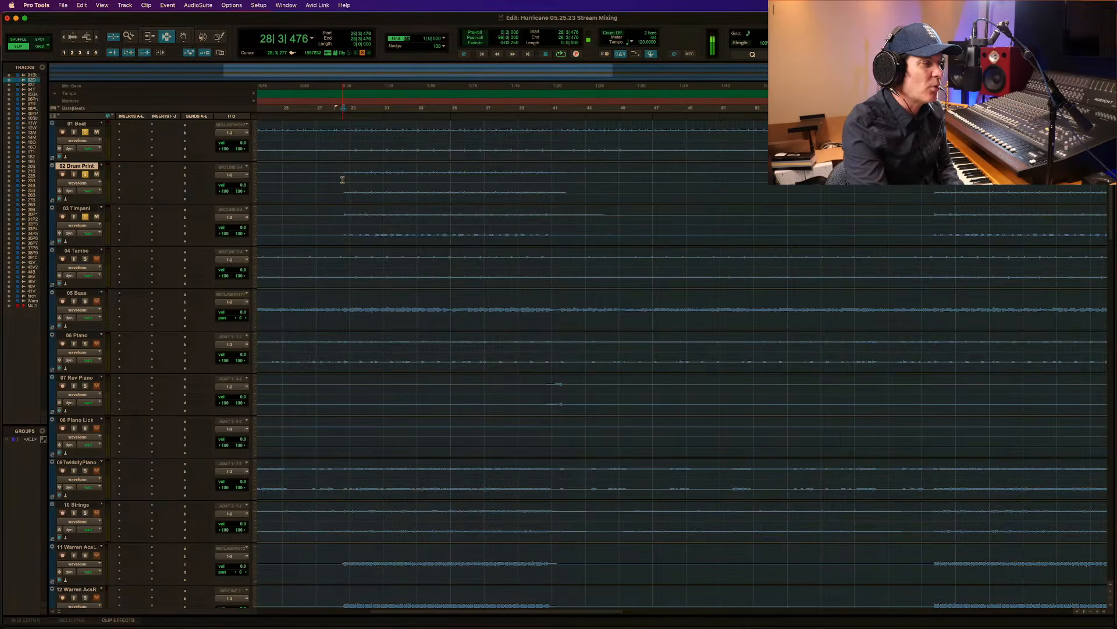
key(space)
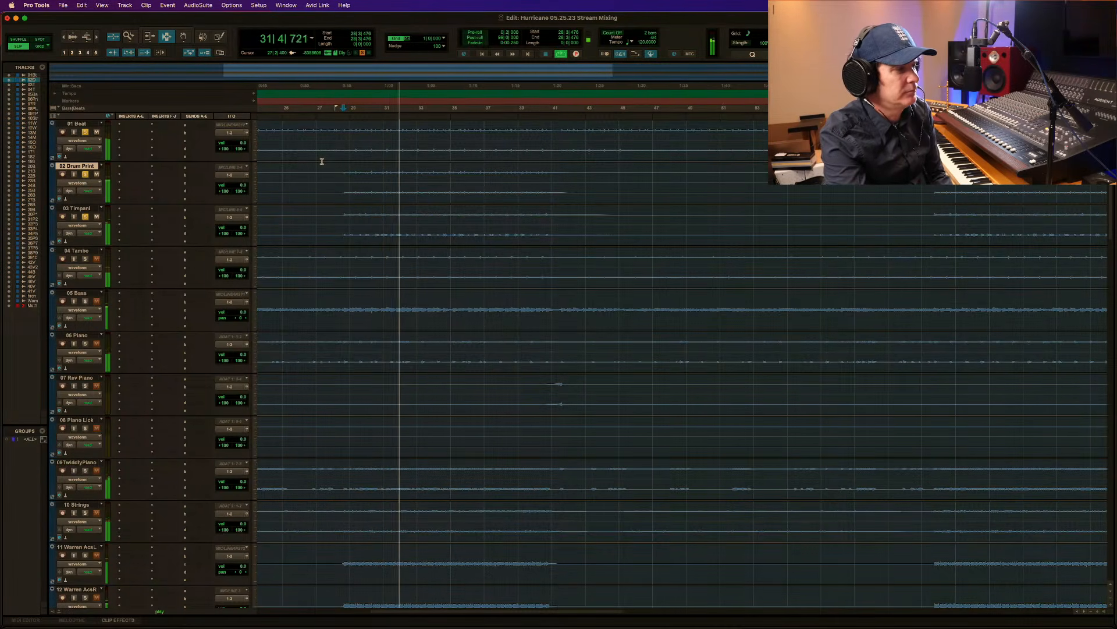
key(space)
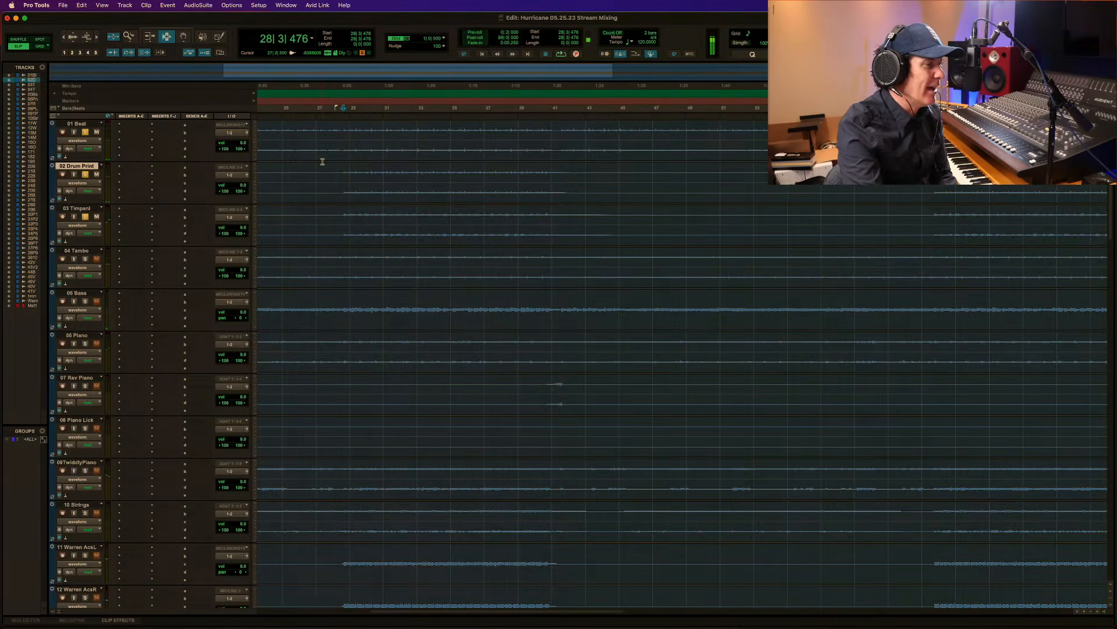
key(space)
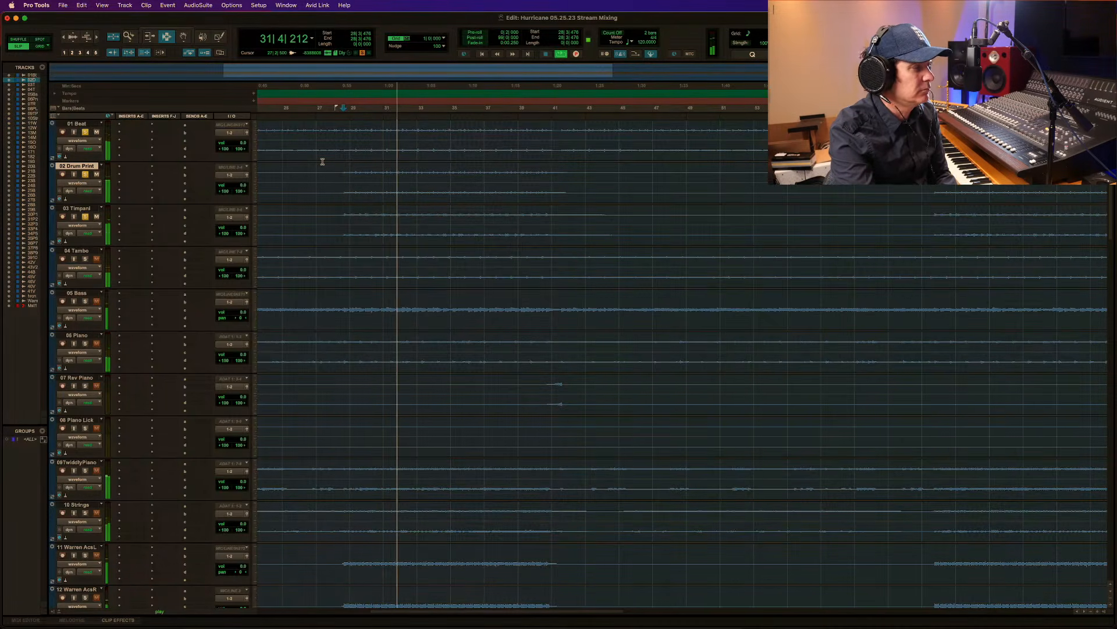
key(space)
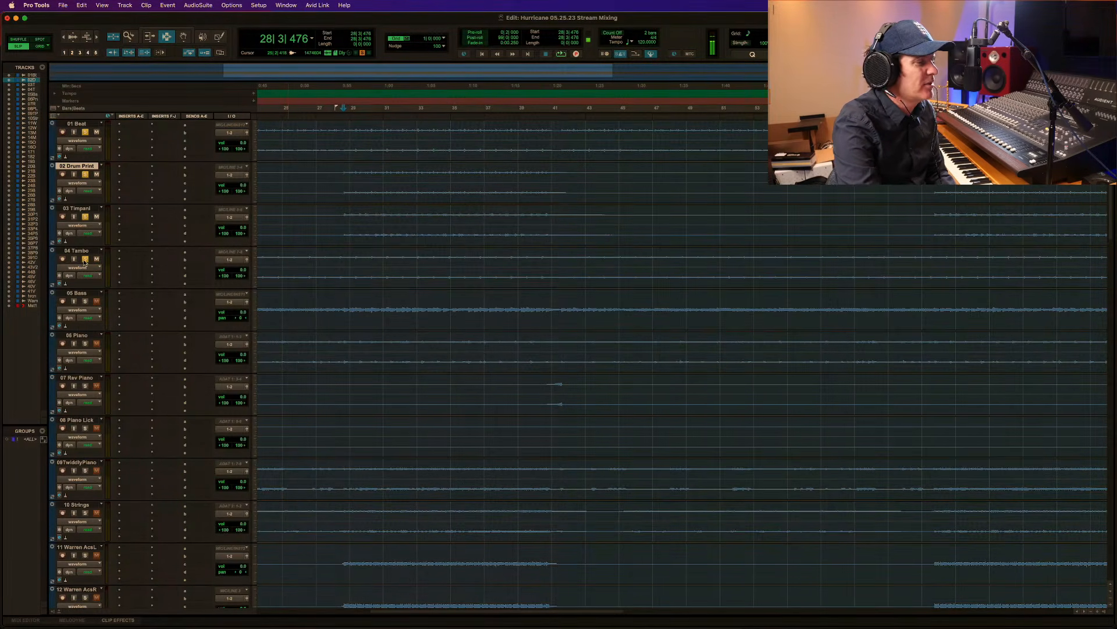
Listen twice to the 04 Tambo track soloed alone from about bar 28.
key(space)
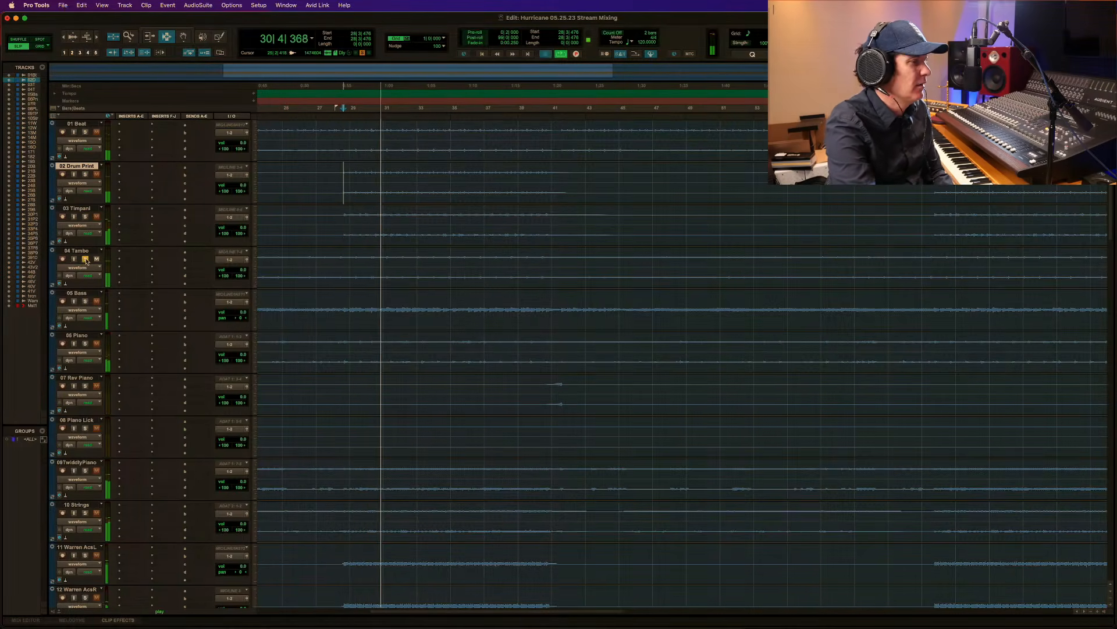
key(space)
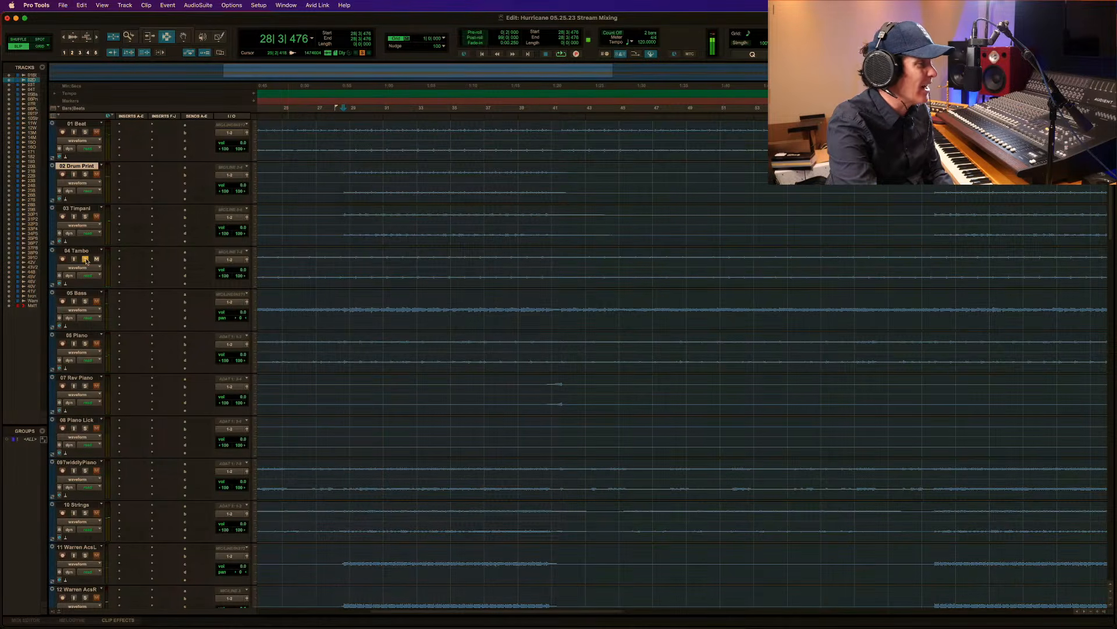
key(space)
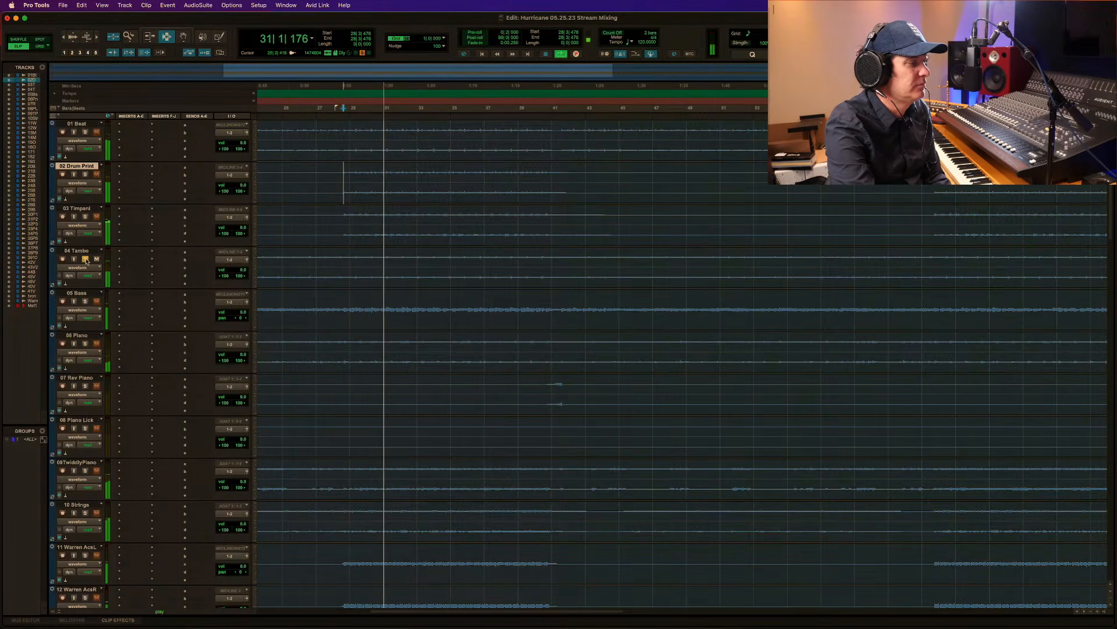
key(space)
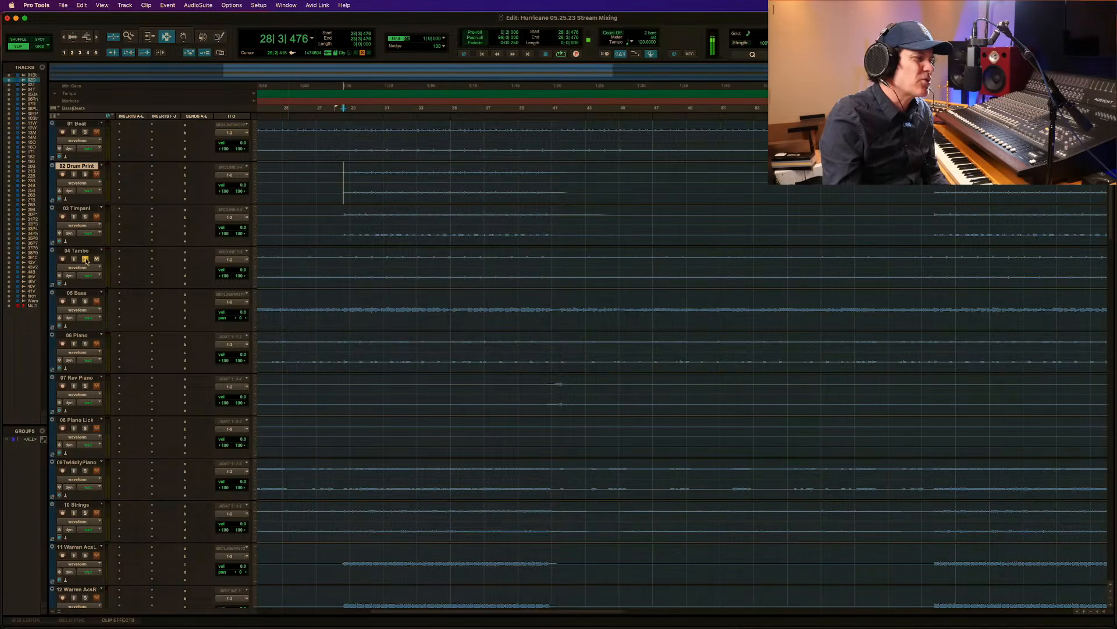
Listen to the soloed 05 Bass track from about bar 28.
scroll(86, 298, left, 1)
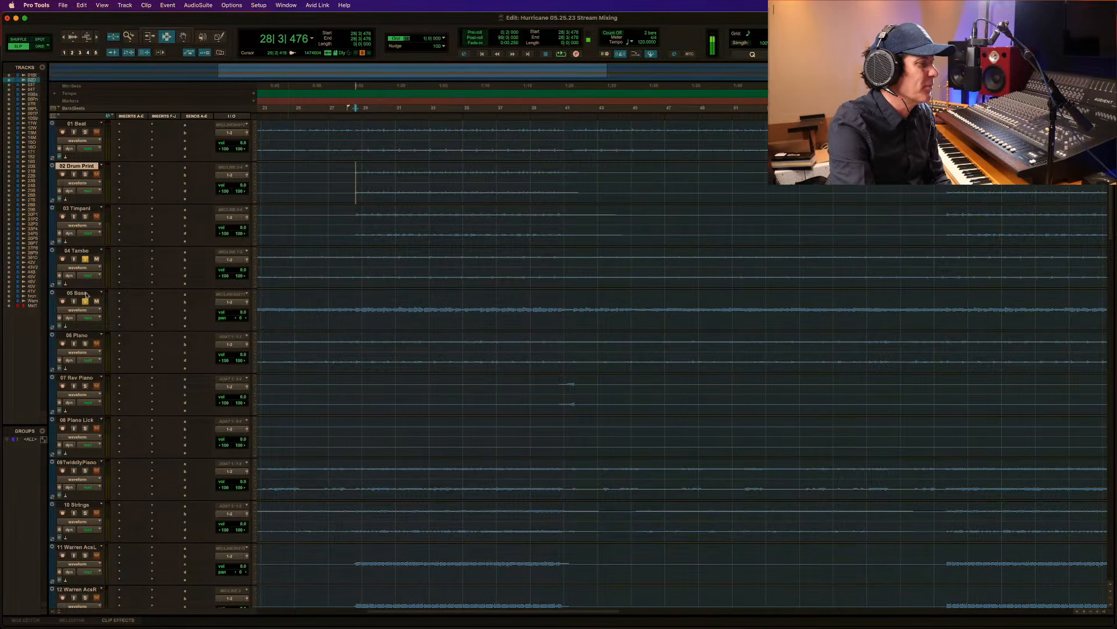
click(356, 302)
key(space)
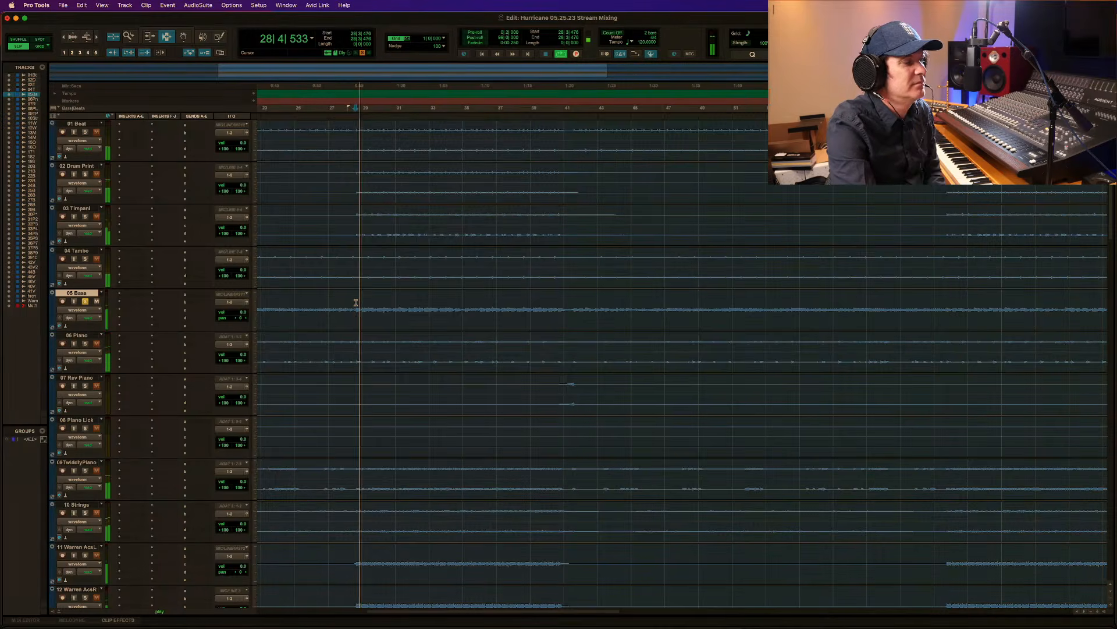
key(space)
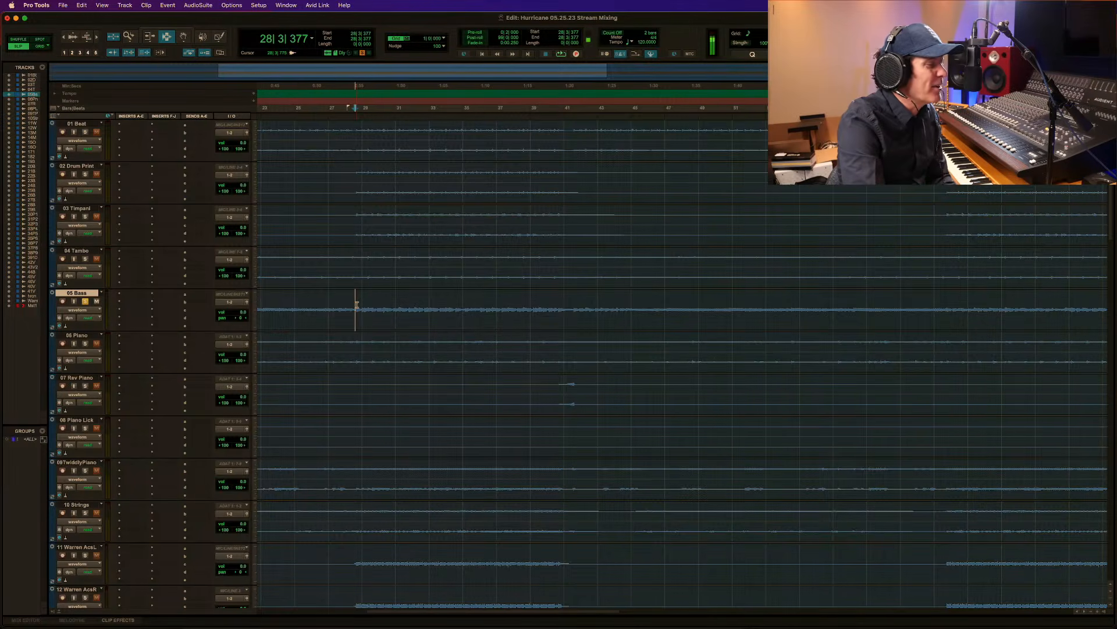
Replay the soloed 05 Bass, and add 01 Beat, 02 Drum Print, 03 Timpani and 04 Tambo to the solo for a listen from bar 28.
key(space)
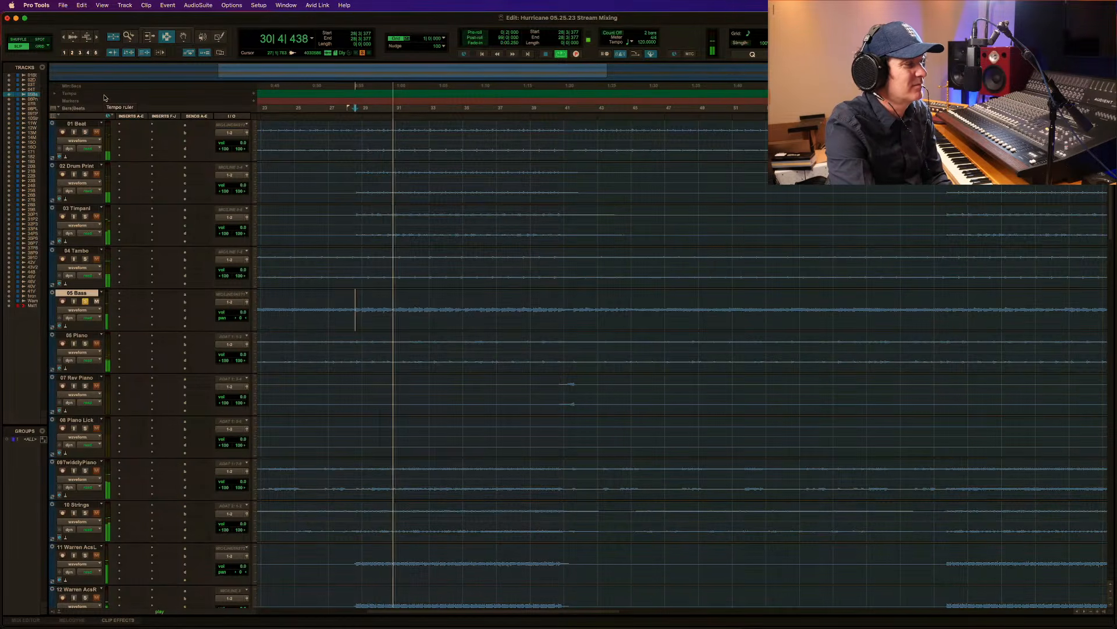
key(space)
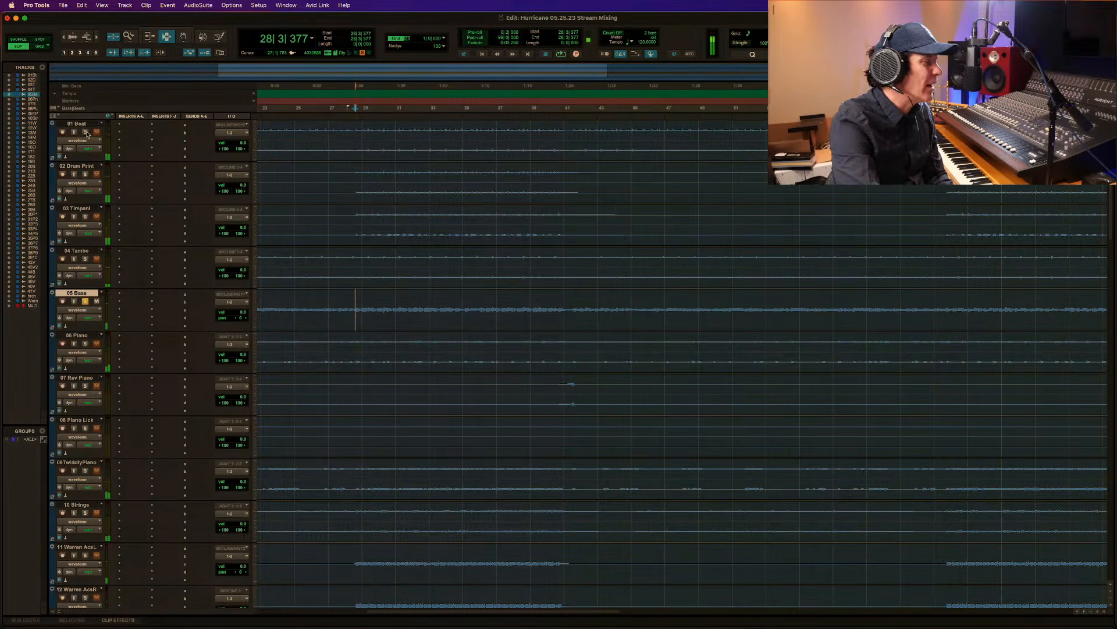
click(85, 132)
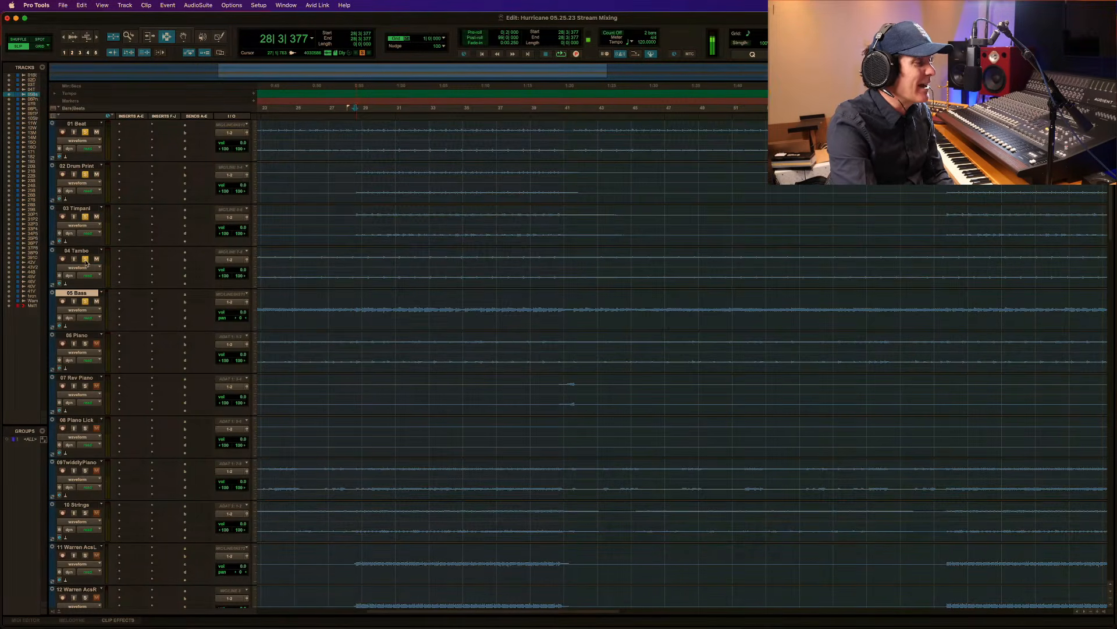
key(space)
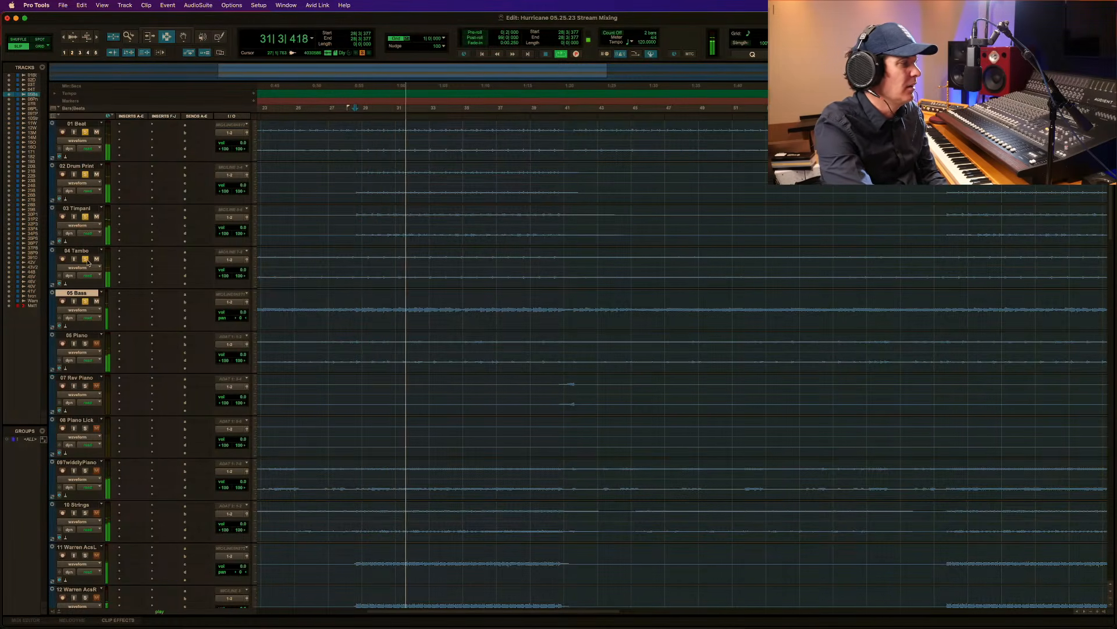
key(space)
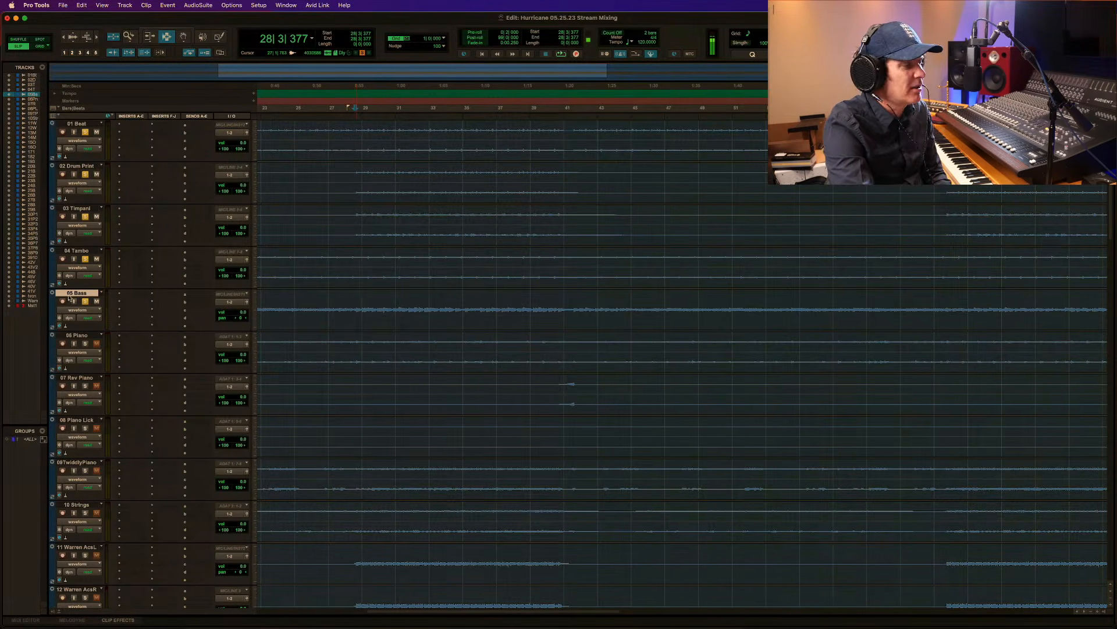
Add 06 Piano to the solo and listen, and include 07 Rev Piano for playback from about bar 40.
key(space)
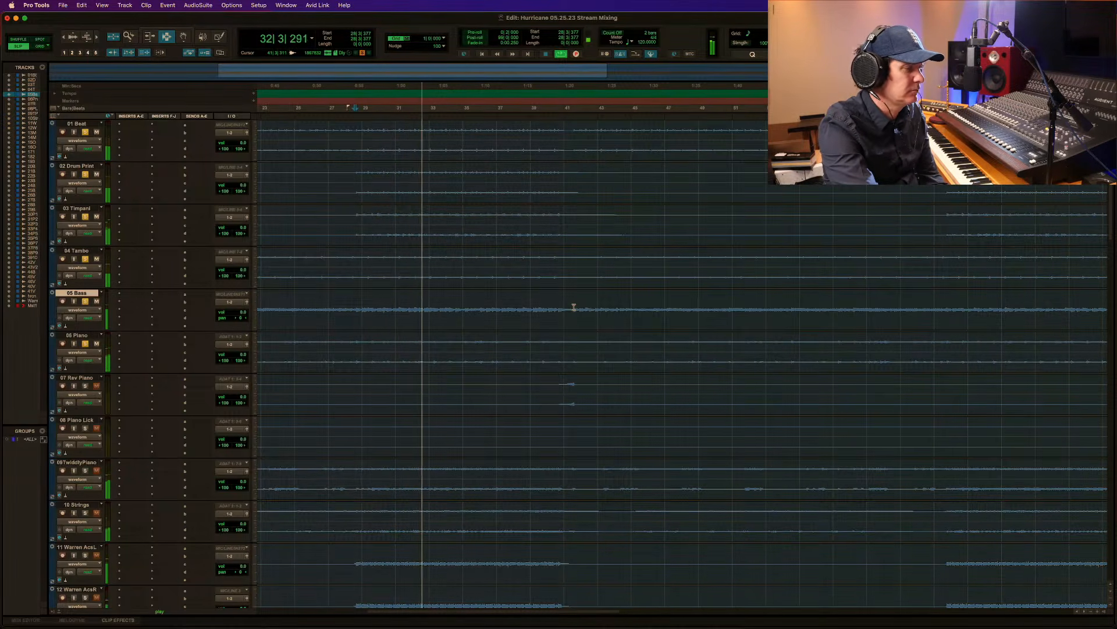
click(553, 391)
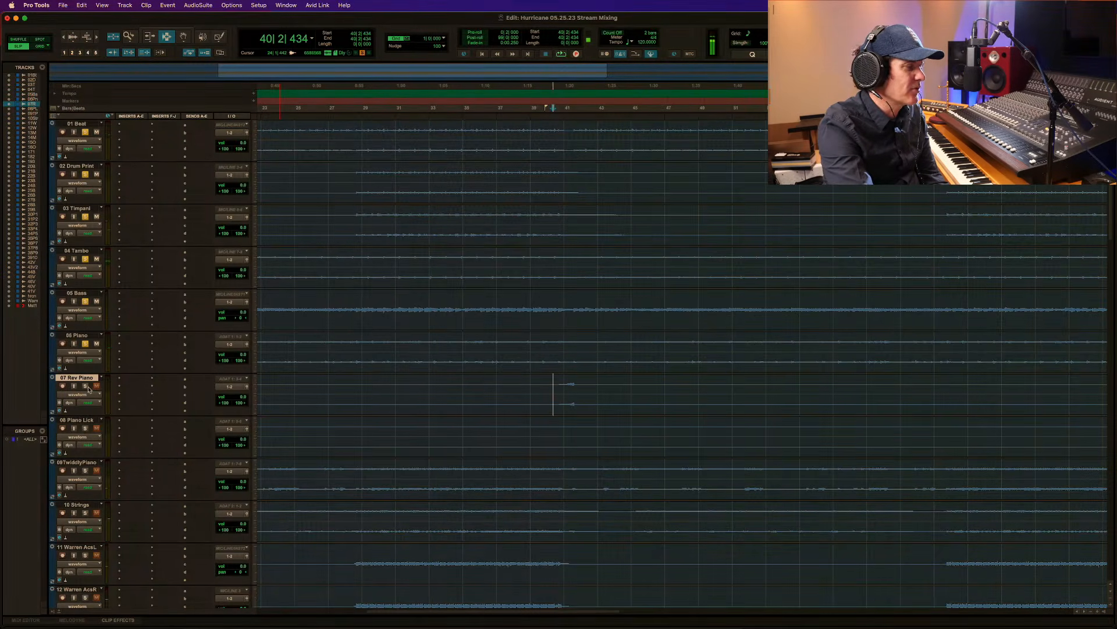
key(space)
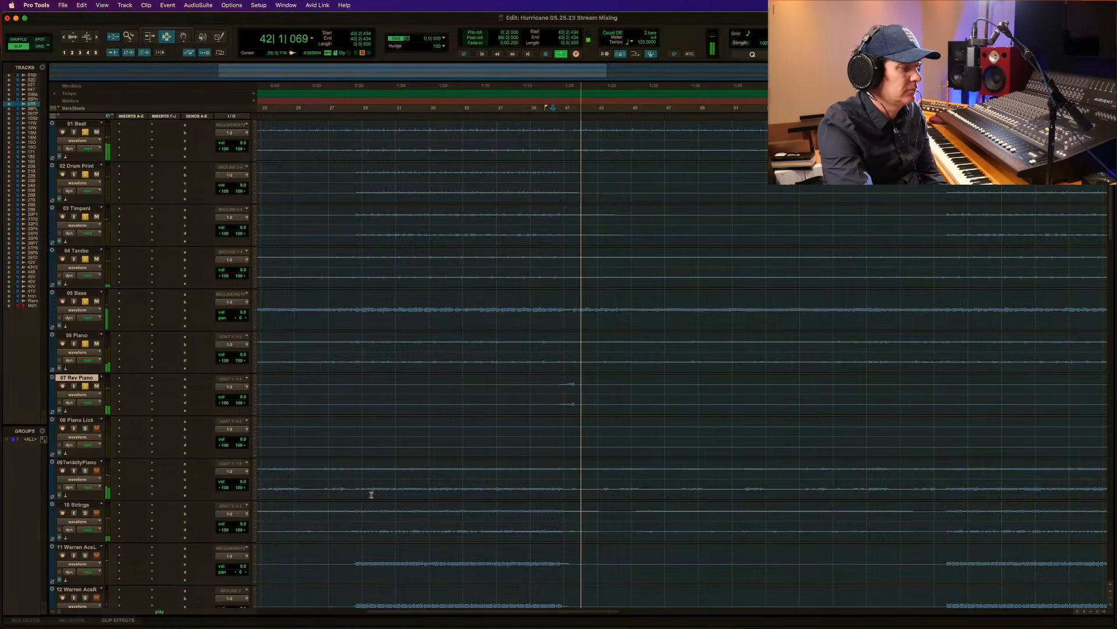
Solo 09TwiddlyPiano, clear the other track solos and listen to it alone from about bar 28.
click(346, 469)
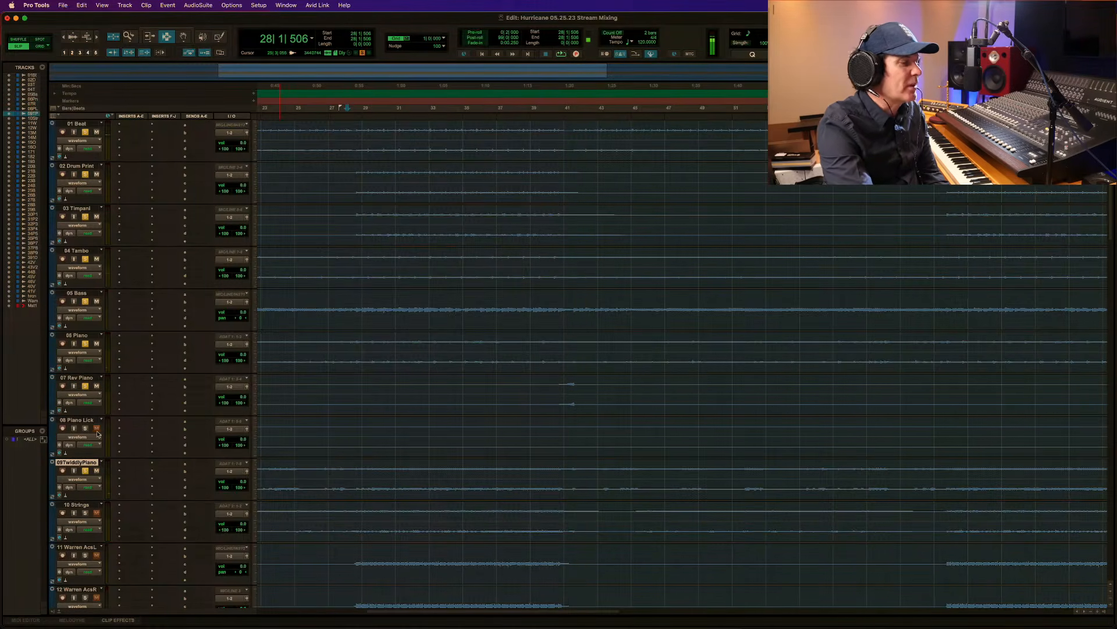
key(space)
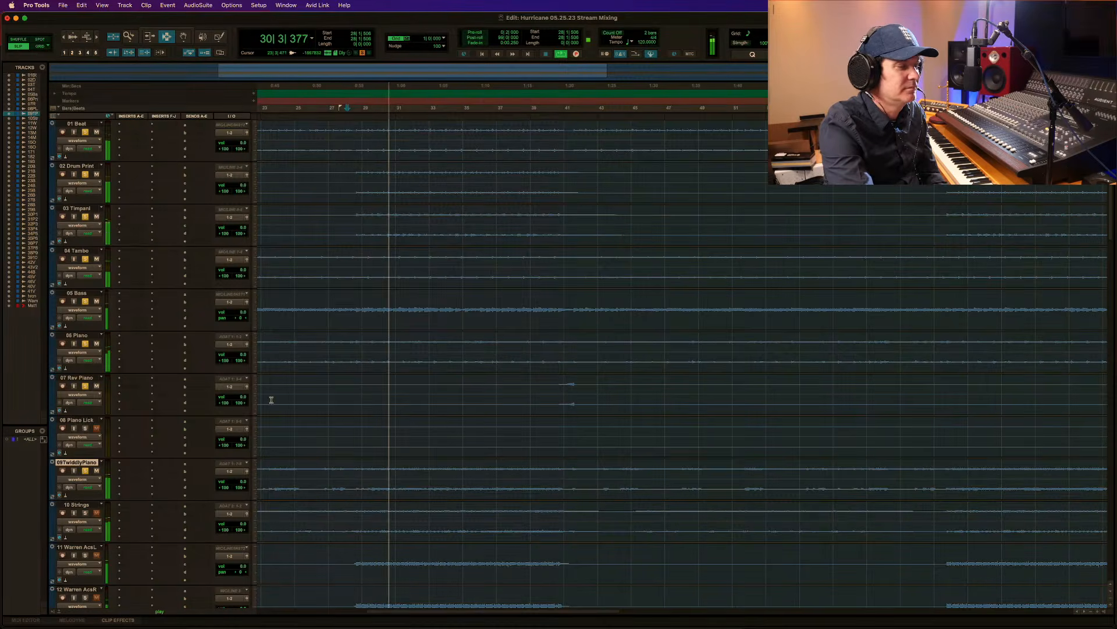
super+click(85, 471)
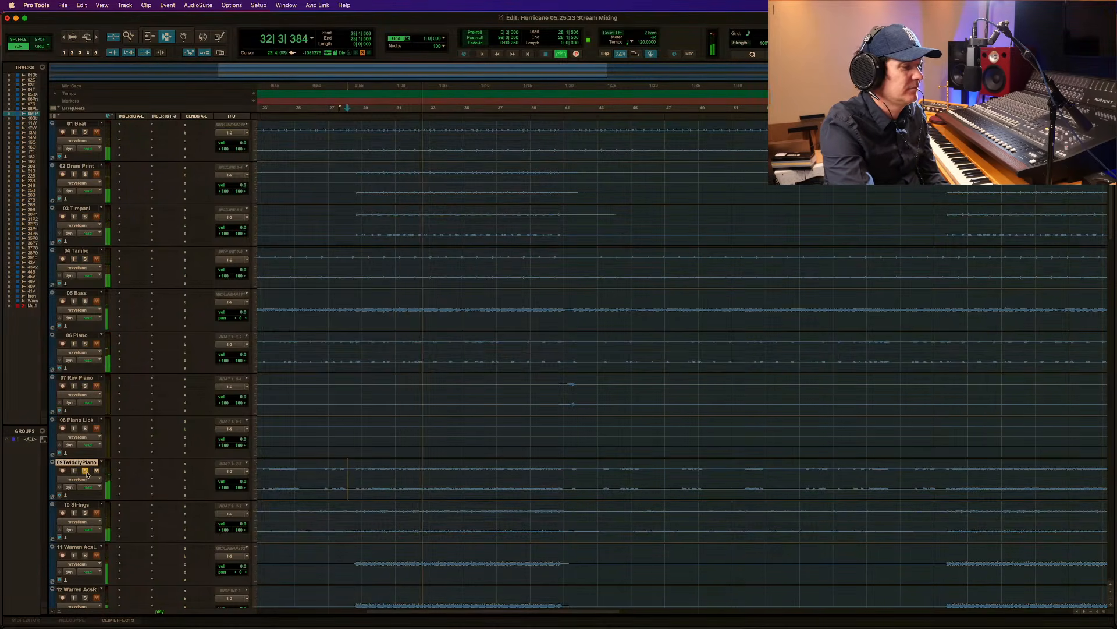
key(space)
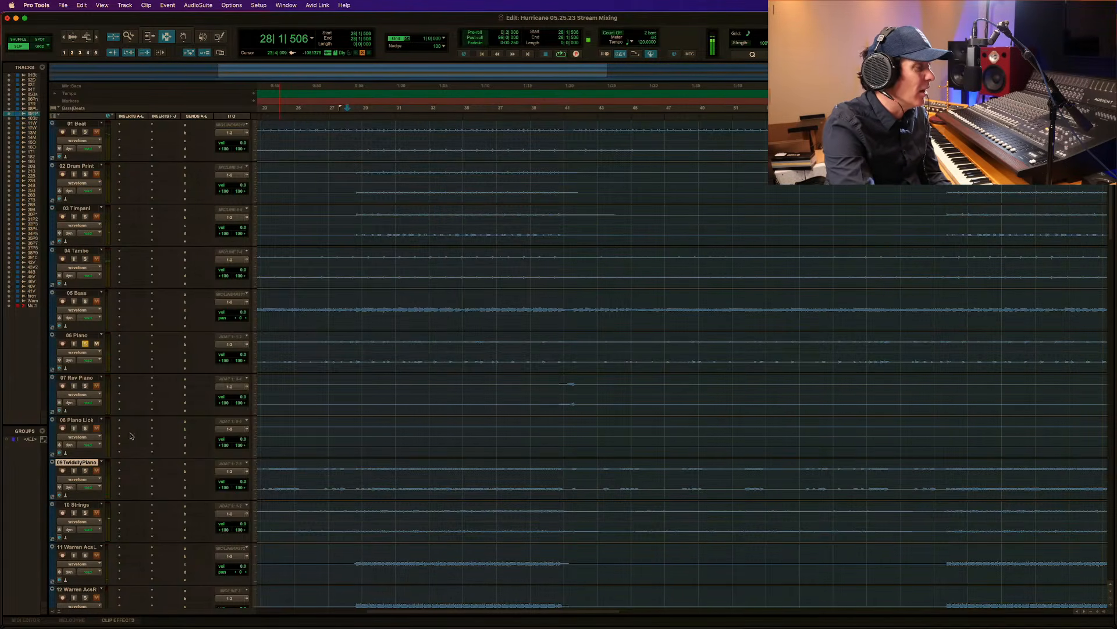
Listen to 06 Piano alone from about bar 28, and compare it with 09TwiddlyPiano soloed over the same section.
click(348, 315)
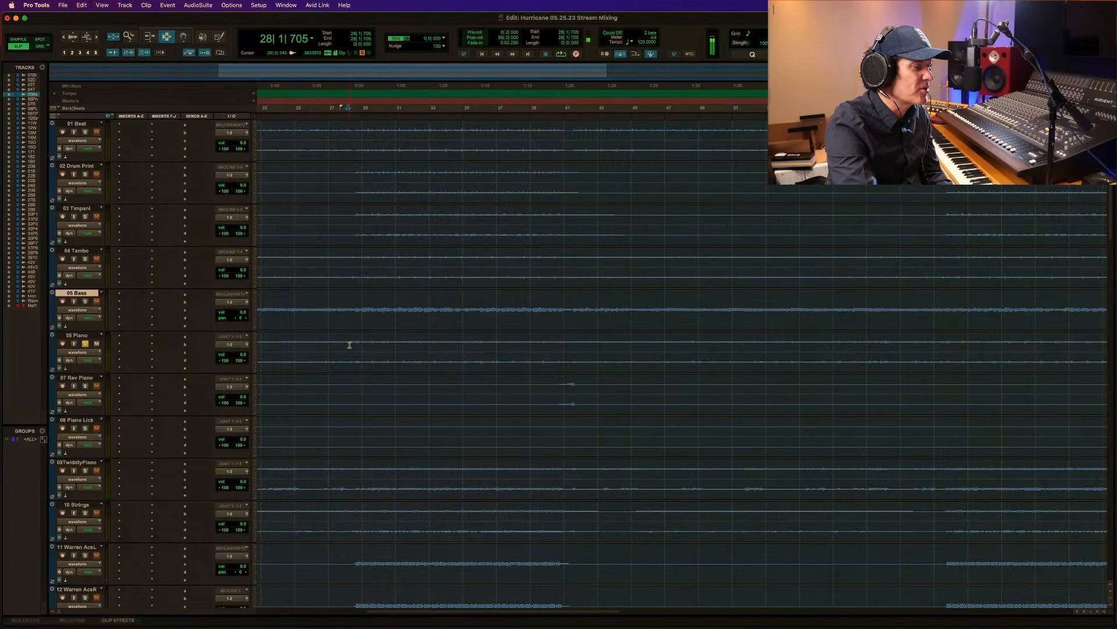
click(347, 344)
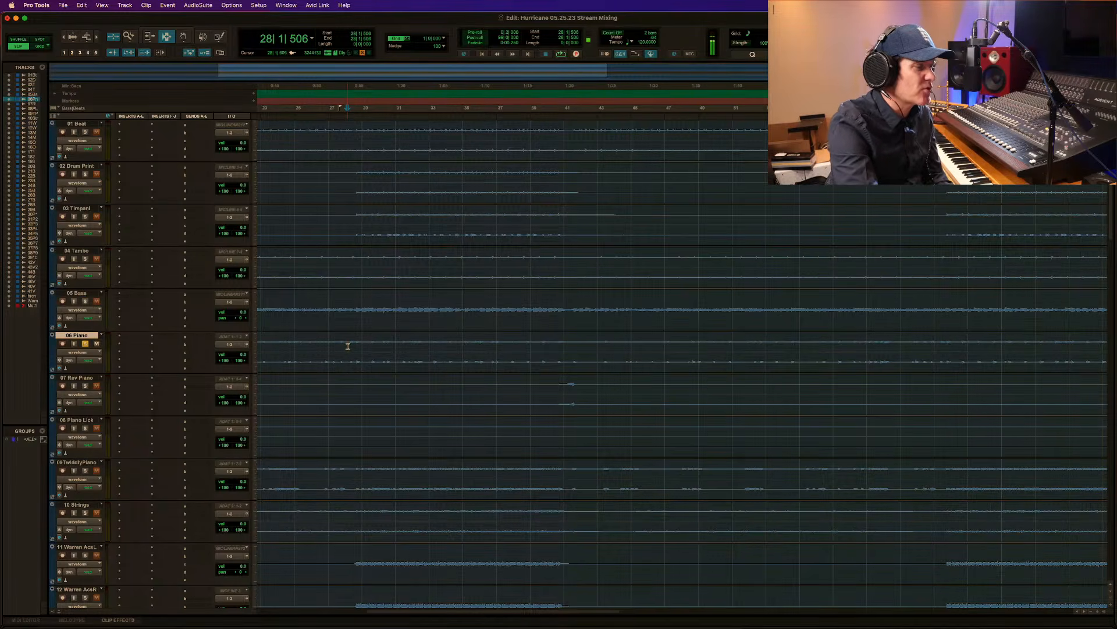
key(space)
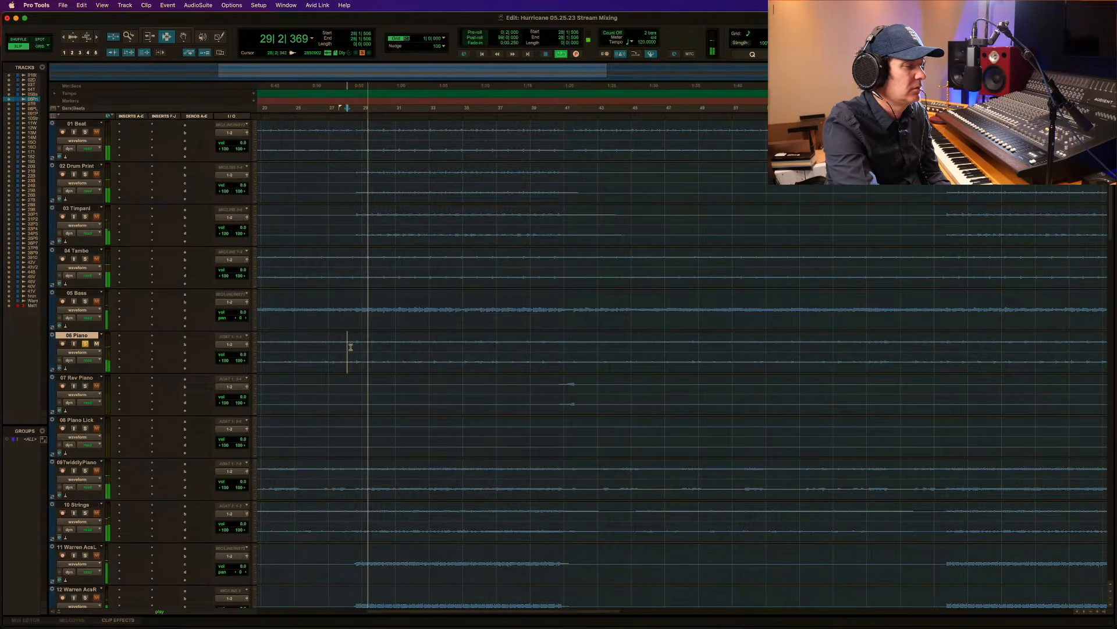
key(space)
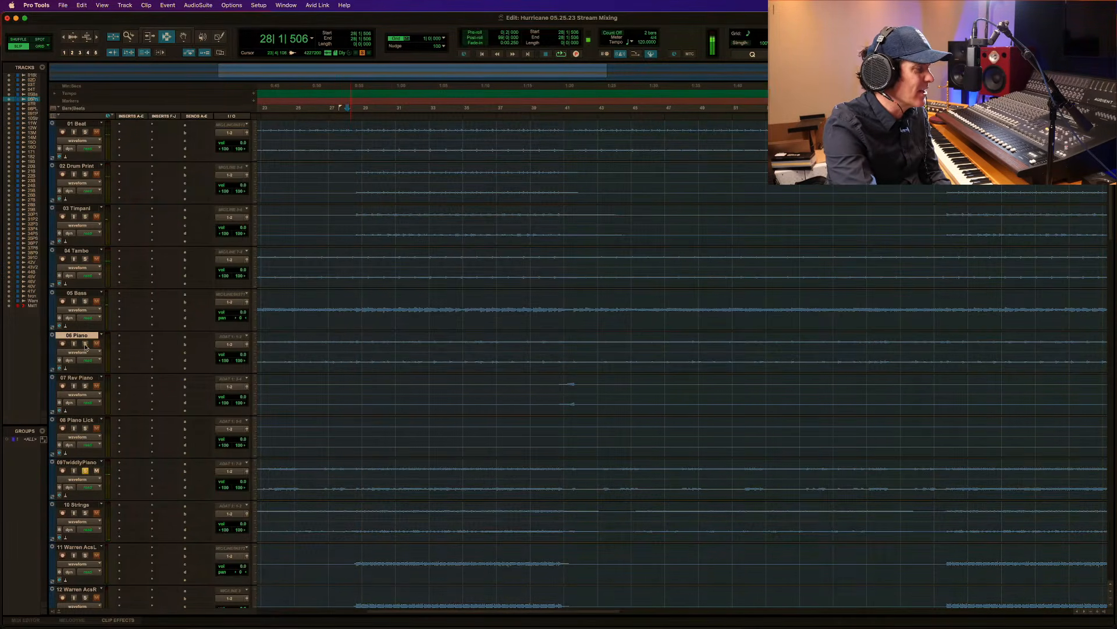
key(space)
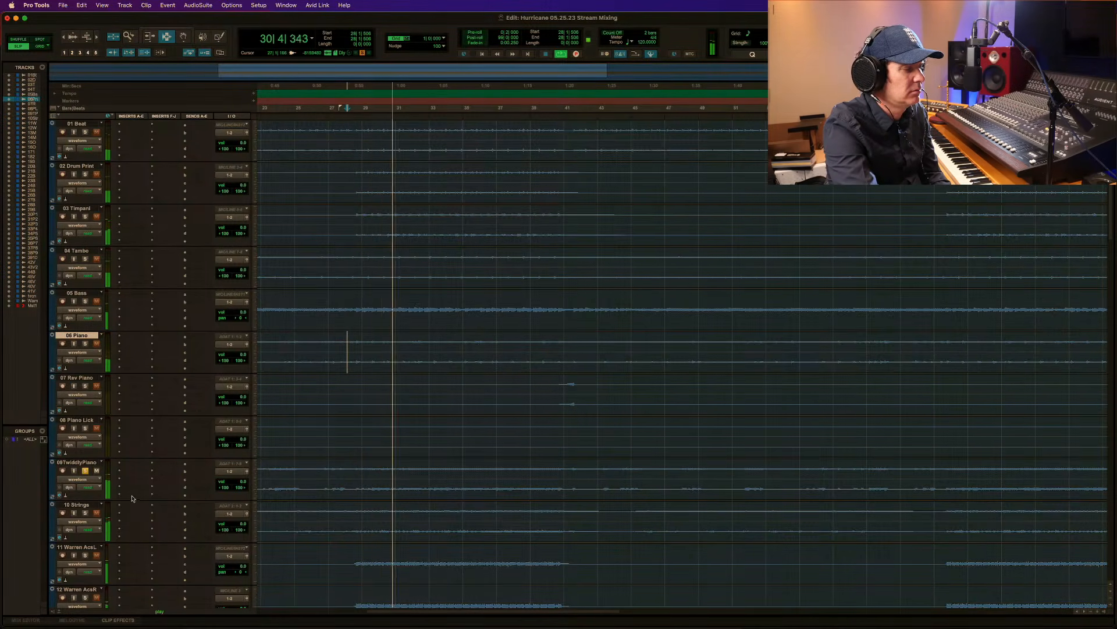
key(space)
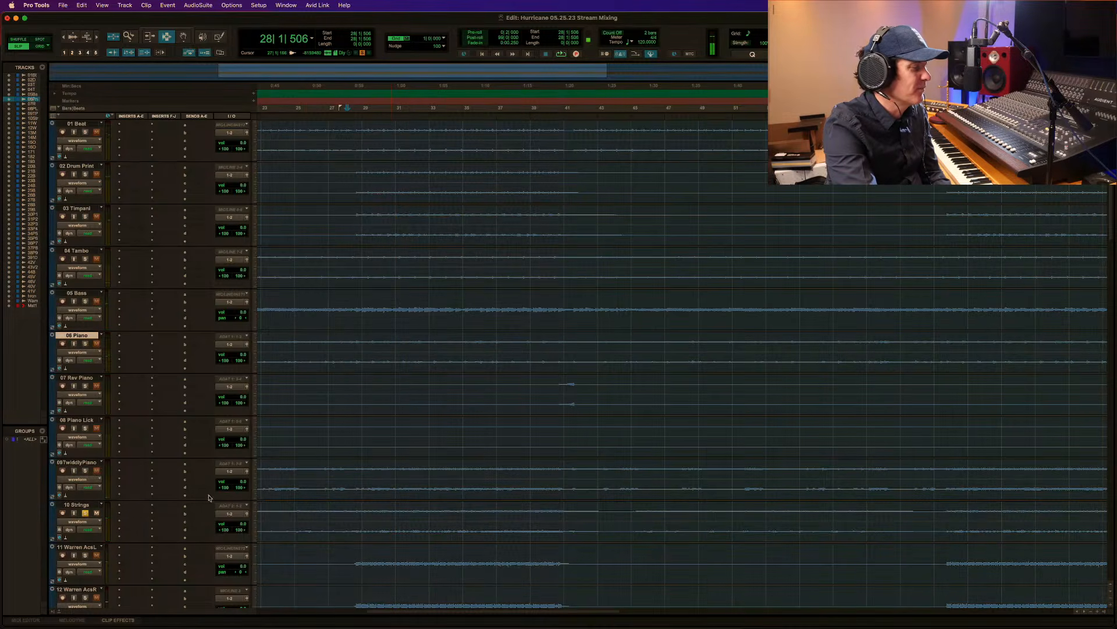
Listen to the 10 Strings track soloed alone from about bar 27.
click(340, 518)
key(space)
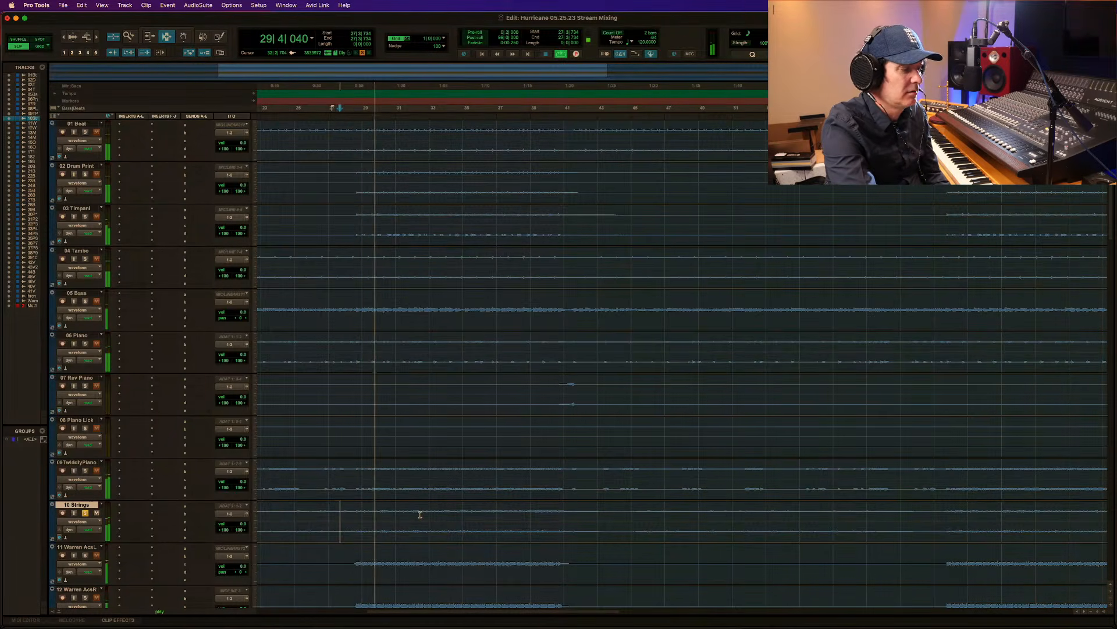
scroll(420, 514, down, 5)
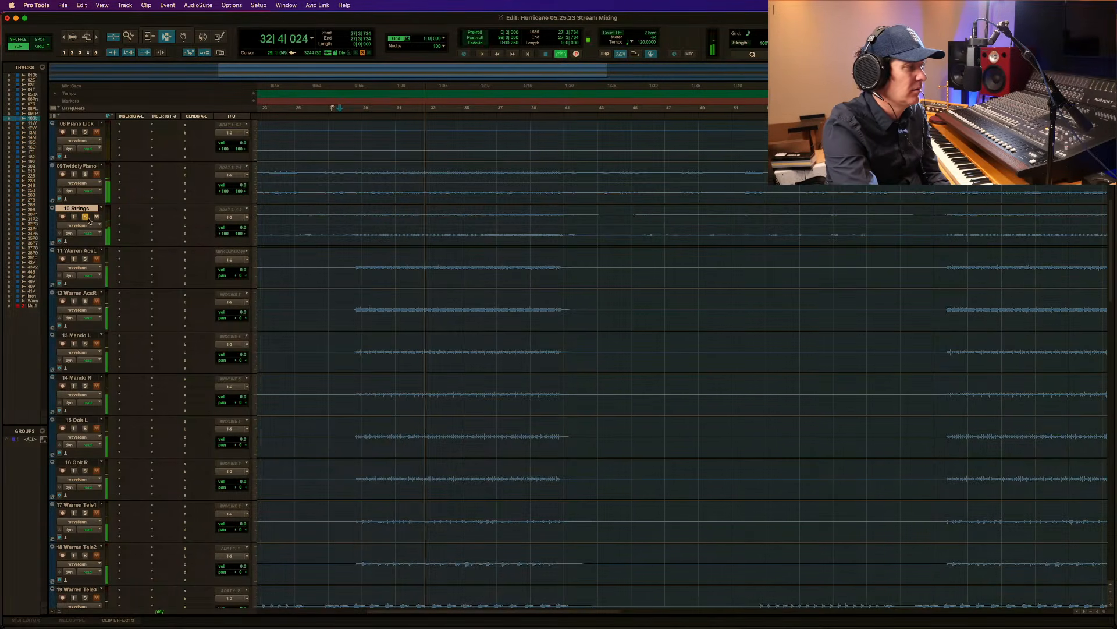
key(space)
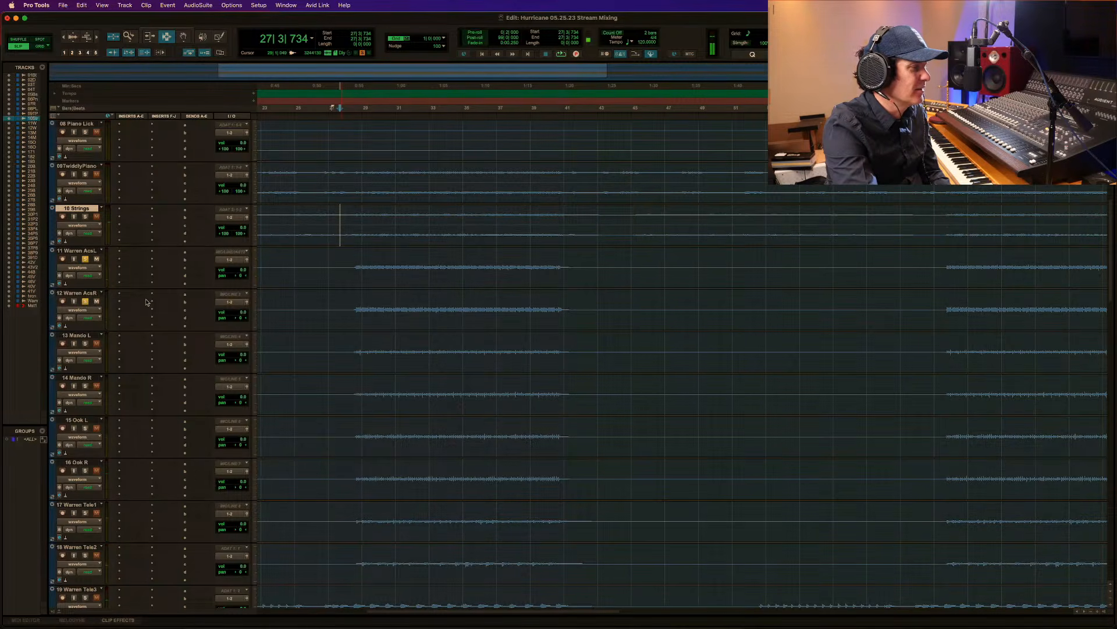
Pan the soloed acoustic tracks 11 and 12 to 100 left and 100 right, and listen to the pair.
drag(240, 275, 178, 272)
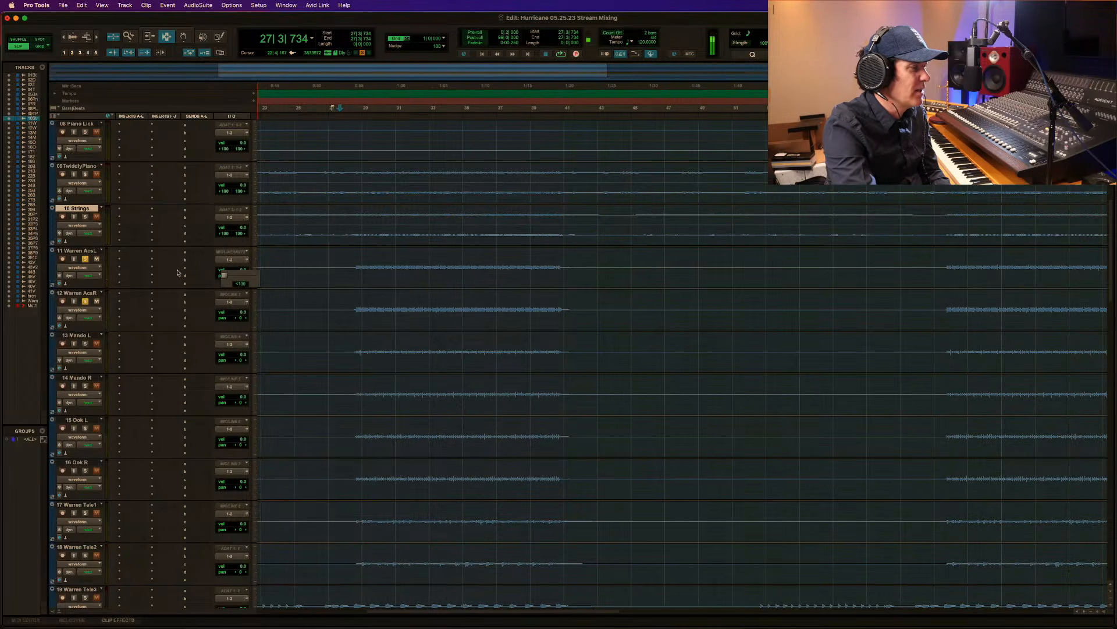
drag(238, 318, 344, 322)
key(space)
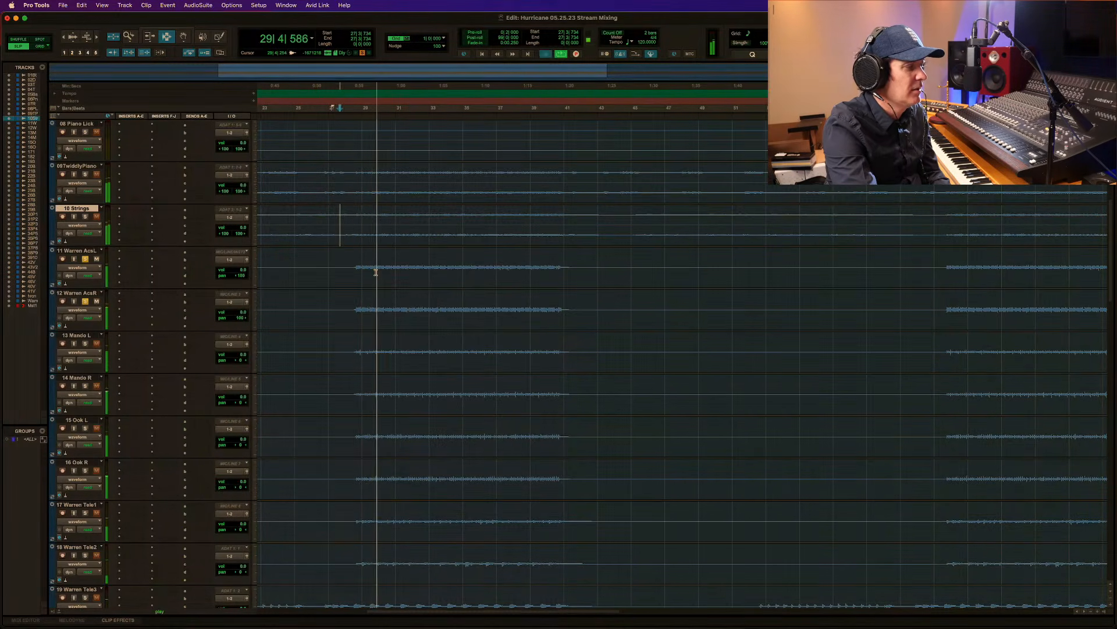
key(space)
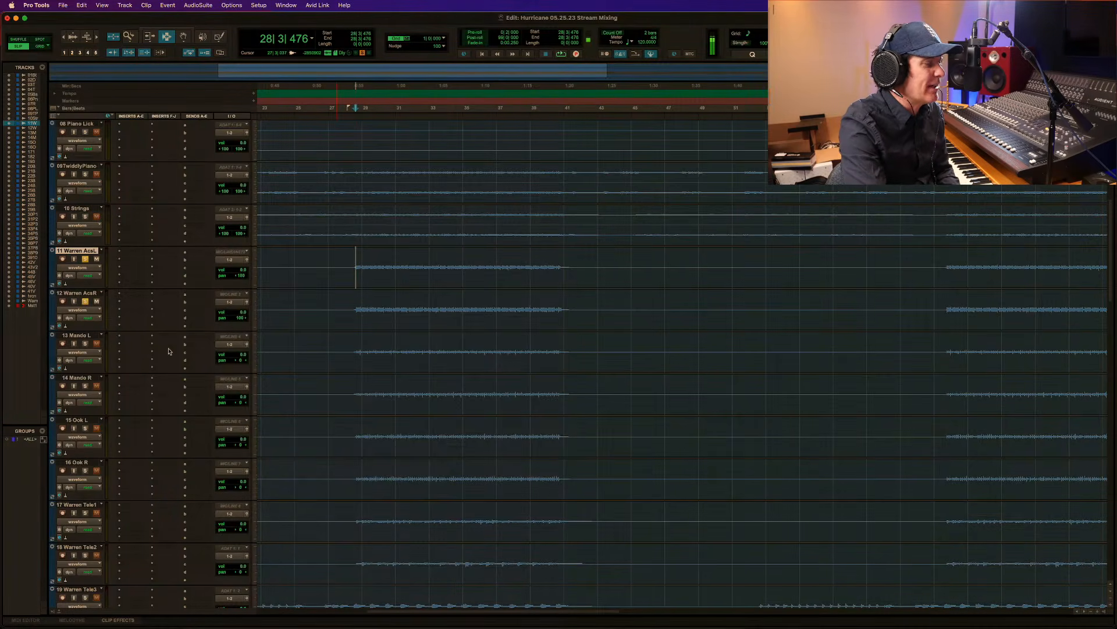
Solo 13 Mando L through 16 Oak R, pan each pair 100 left and 100 right, and play them with the acoustics.
click(86, 344)
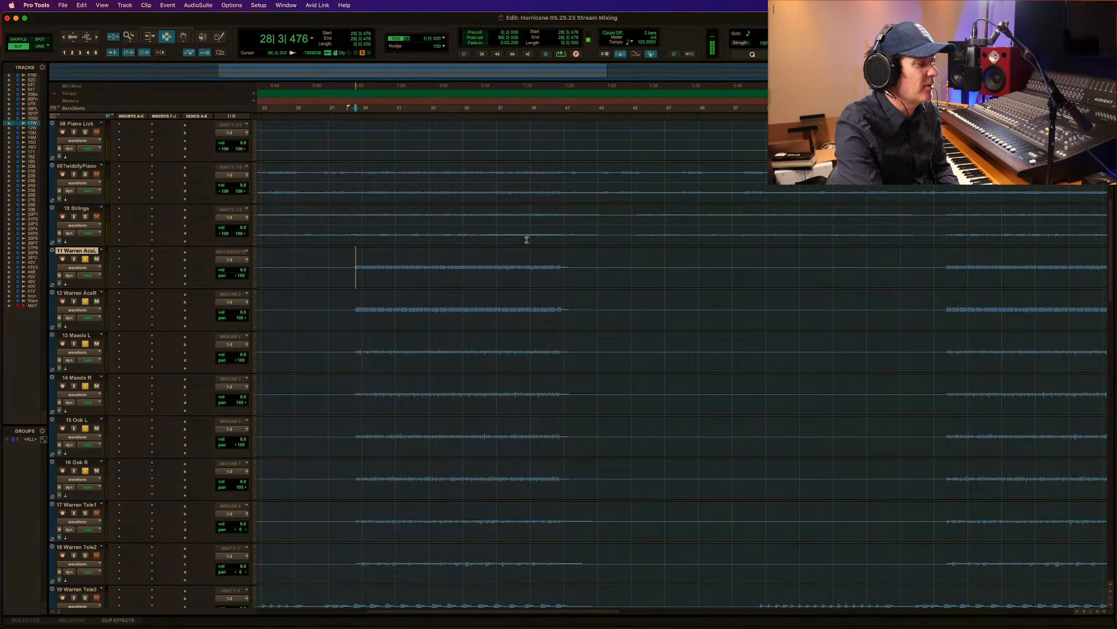
key(space)
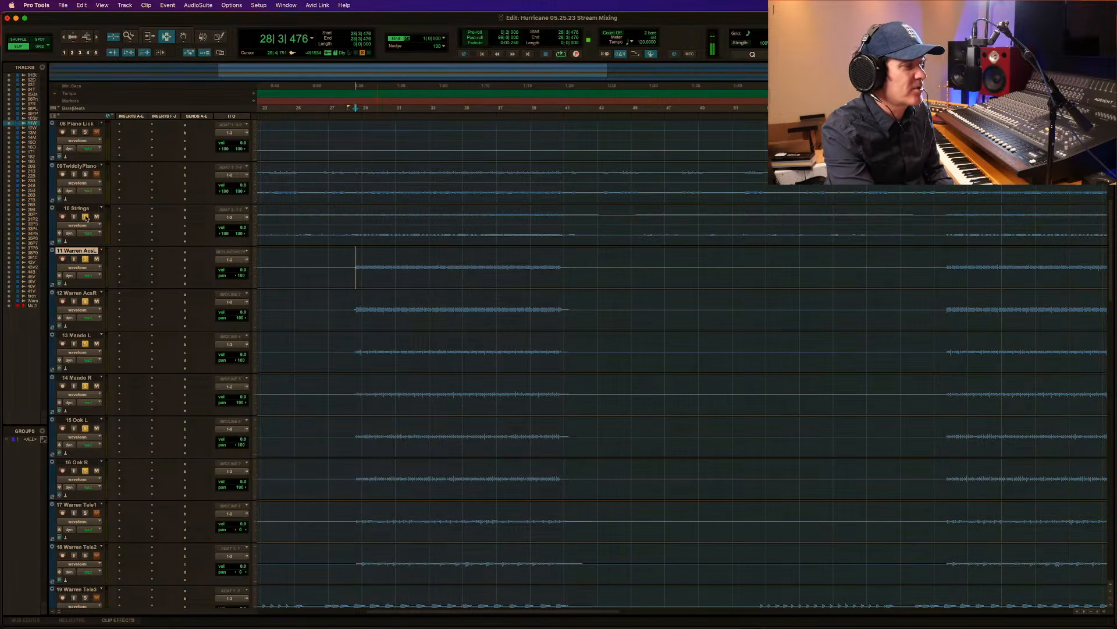
Add 10 Strings and 09TwiddlyPiano to the soloed acoustic instruments, listening from bar 28 after each addition.
key(space)
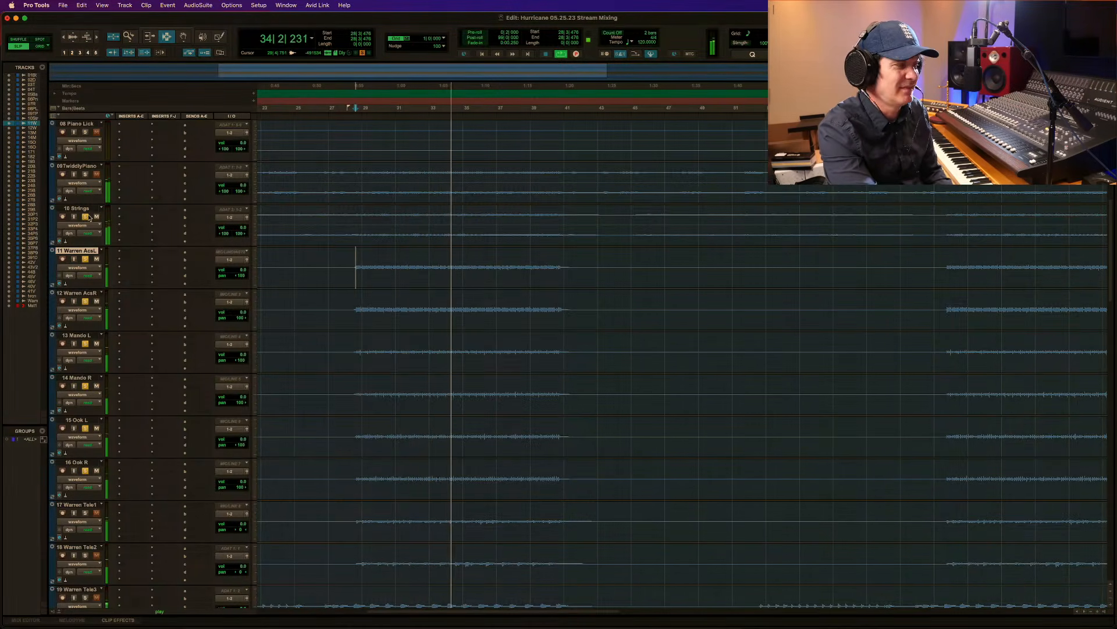
key(space)
click(85, 175)
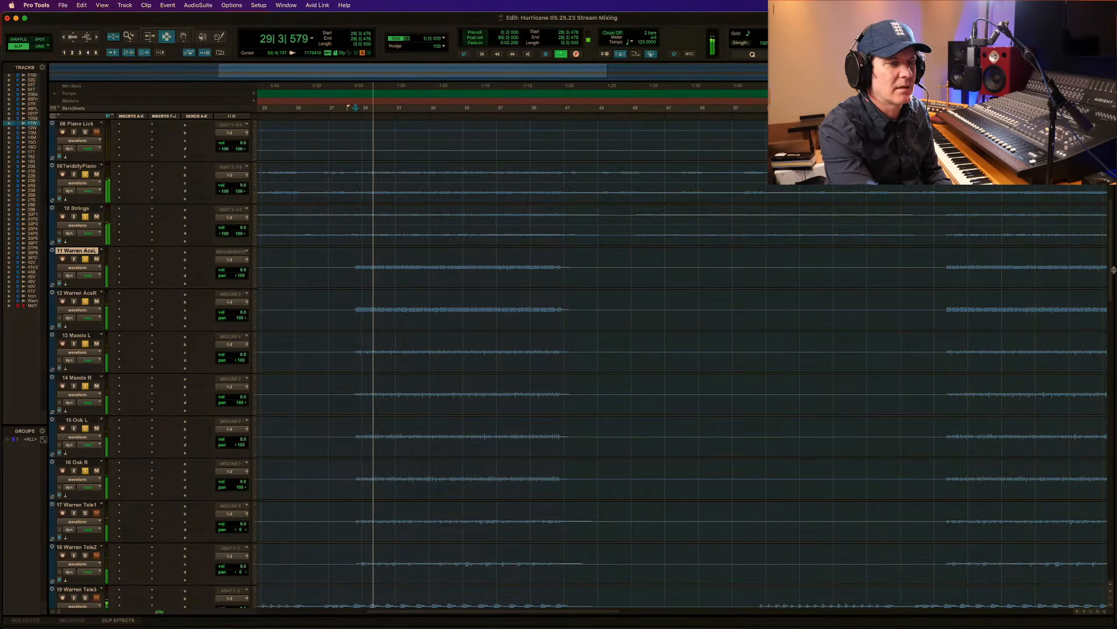
scroll(1105, 268, up, 3)
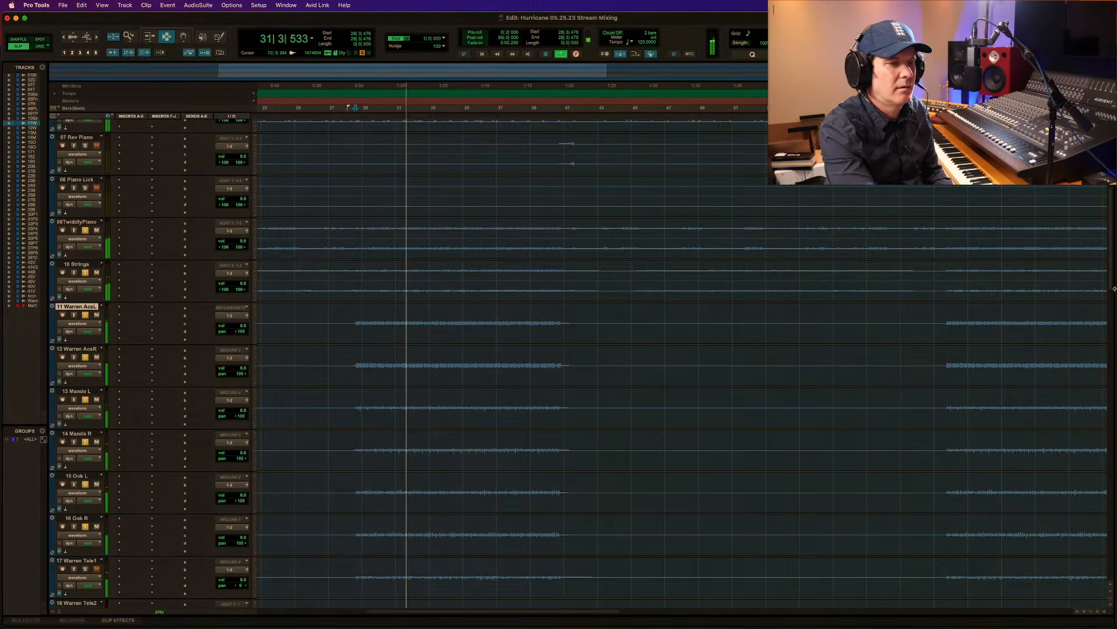
scroll(288, 356, up, 4)
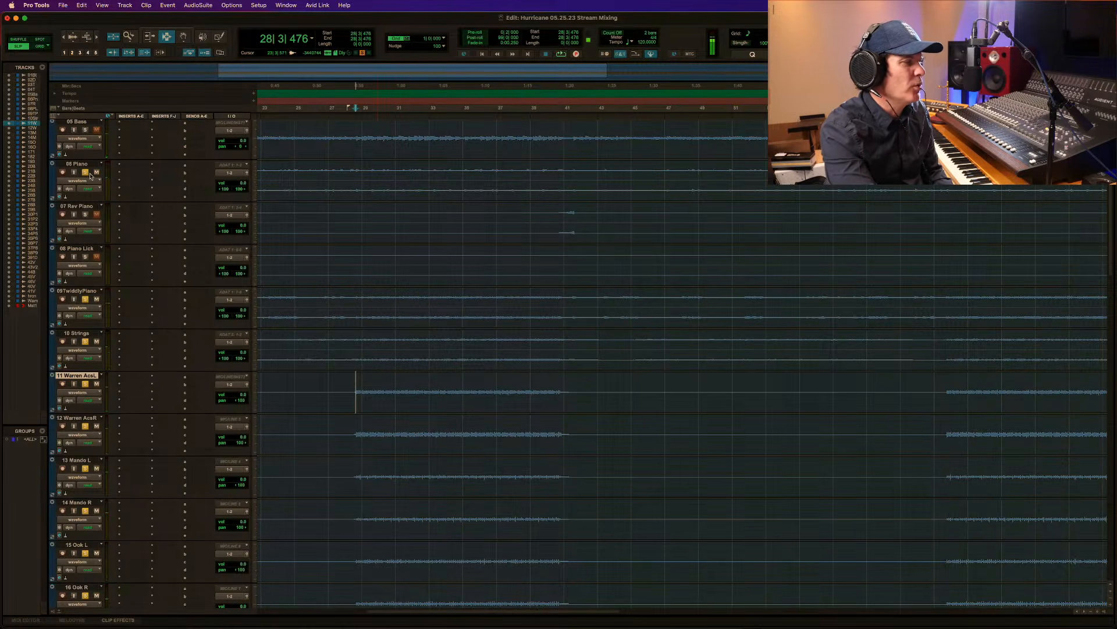
Add 06 Piano and 05 Bass to the soloed tracks, listening from bar 28 after each addition.
key(space)
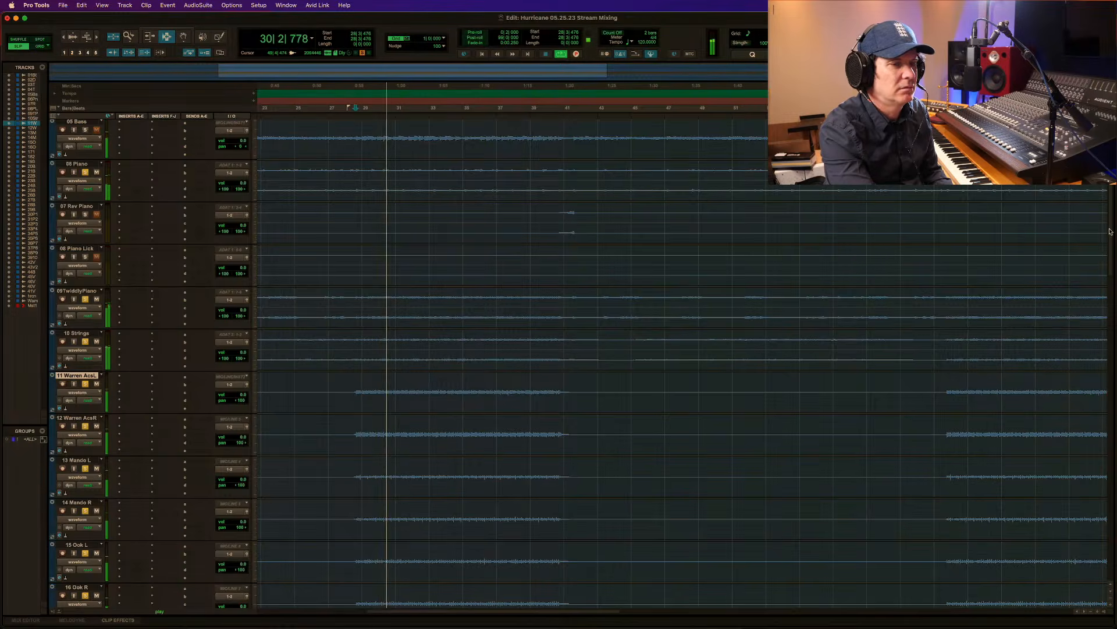
scroll(98, 199, up, 3)
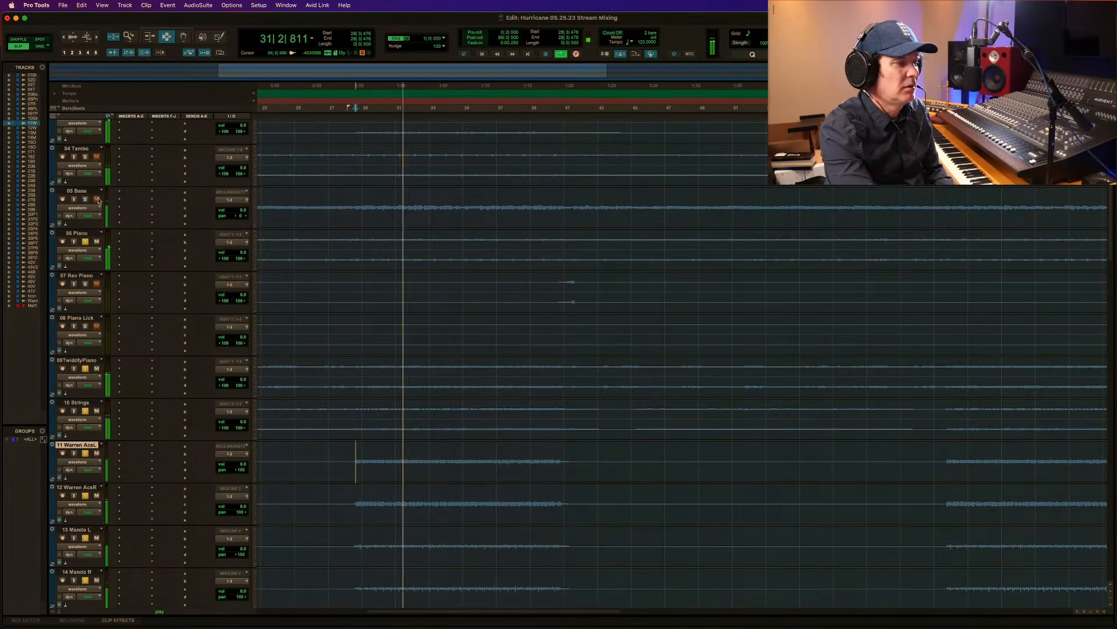
key(space)
key(space)
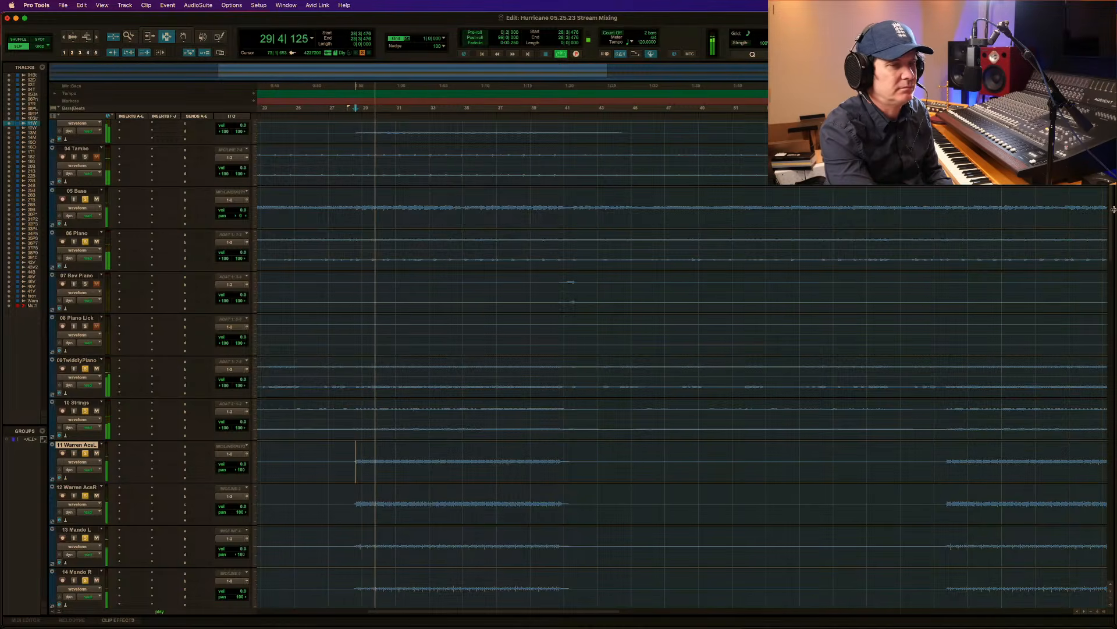
scroll(101, 158, up, 4)
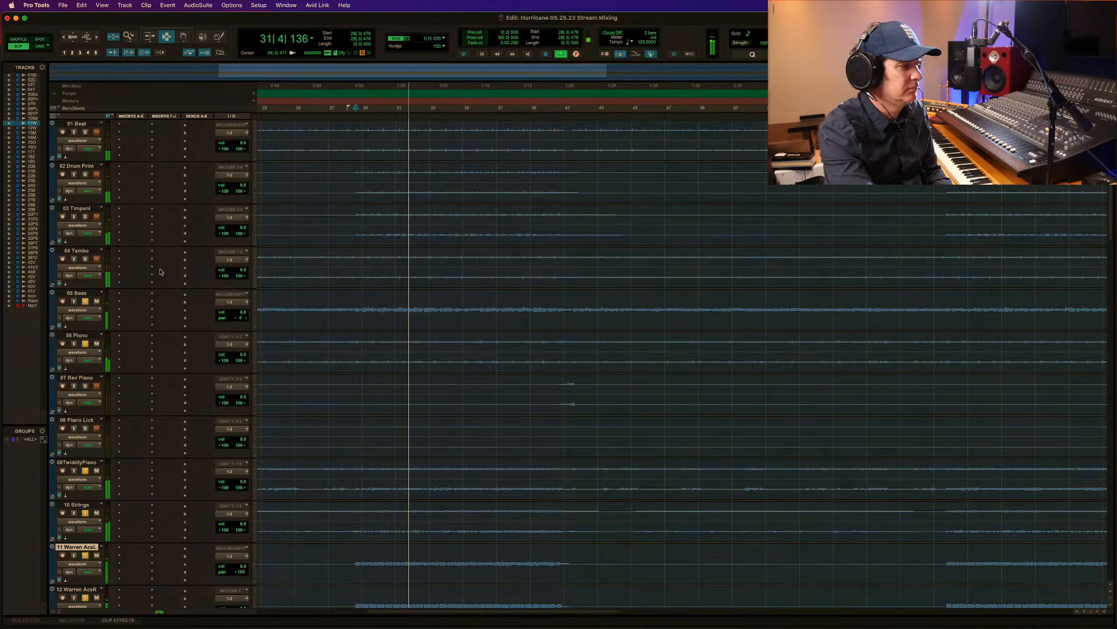
key(space)
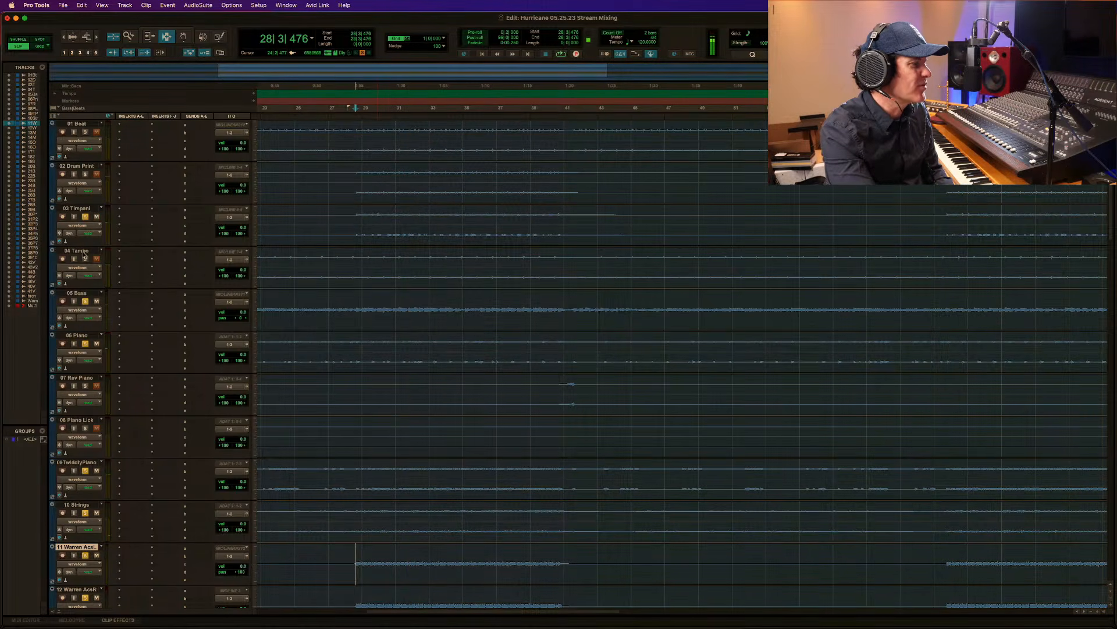
Add 04 Tambo, 02 Drum Print and 01 Beat to the soloed tracks, listening from bar 28 as the layers build up.
key(space)
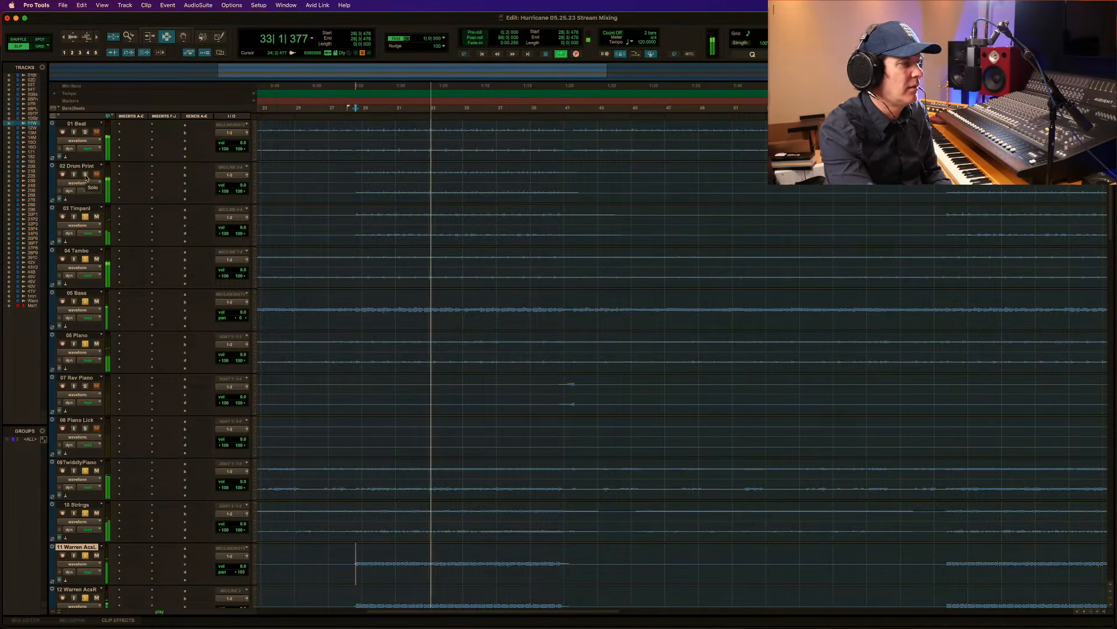
key(space)
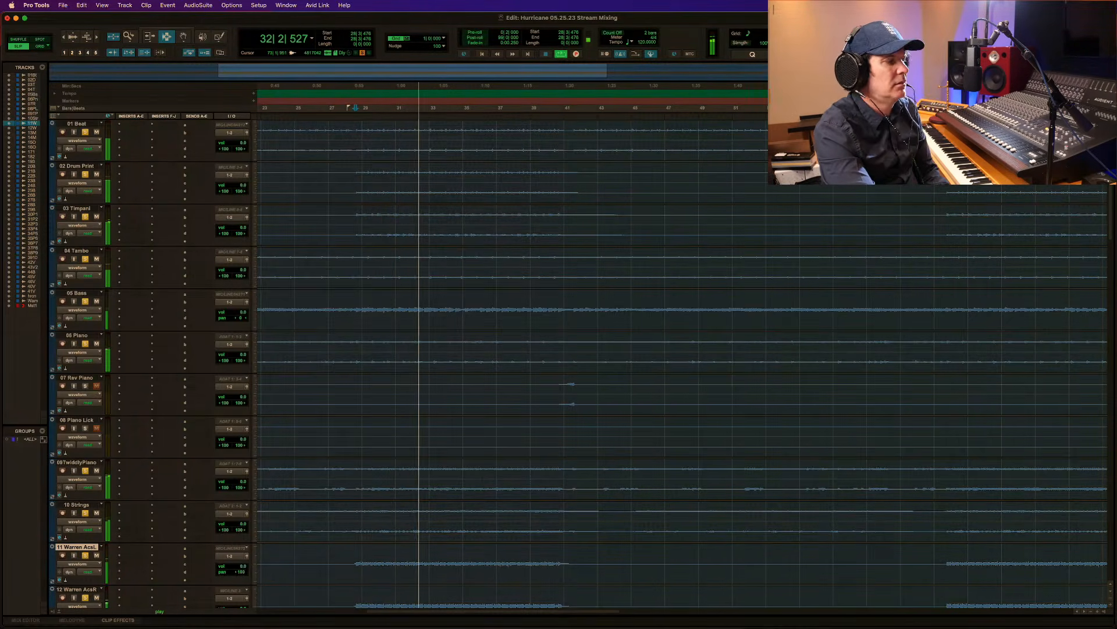
scroll(1114, 190, down, 1)
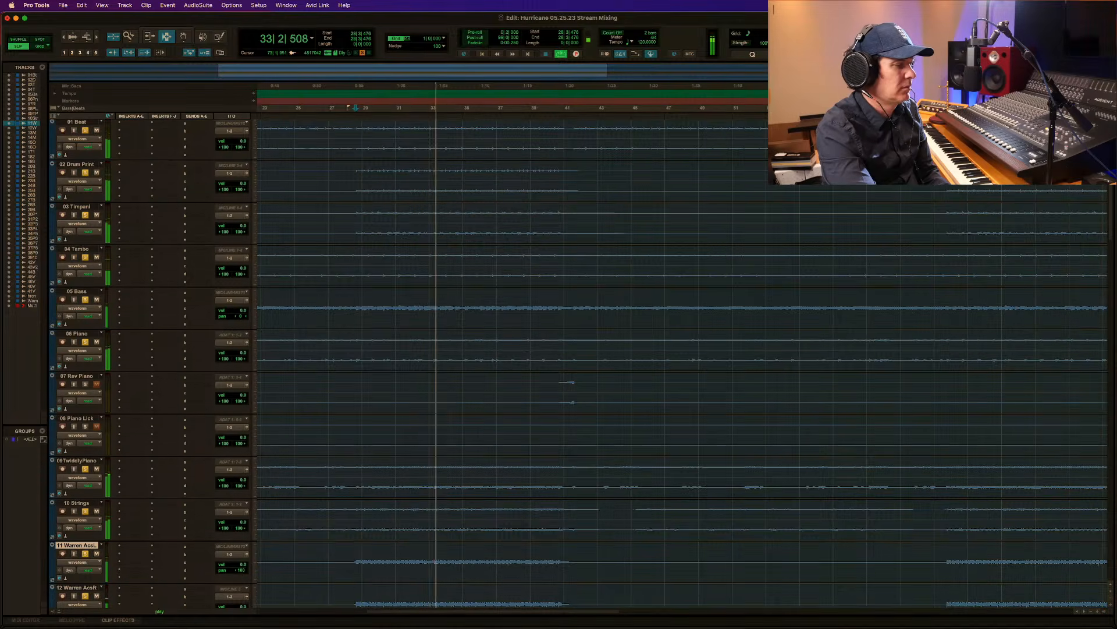
scroll(1114, 190, down, 2)
drag(1114, 190, 1114, 262)
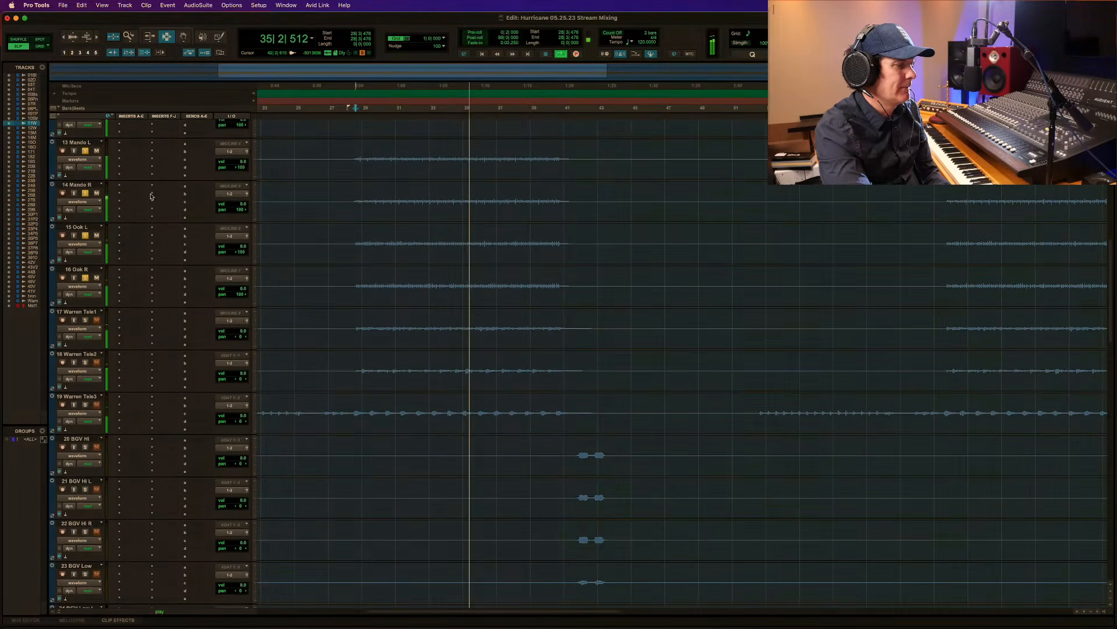
key(space)
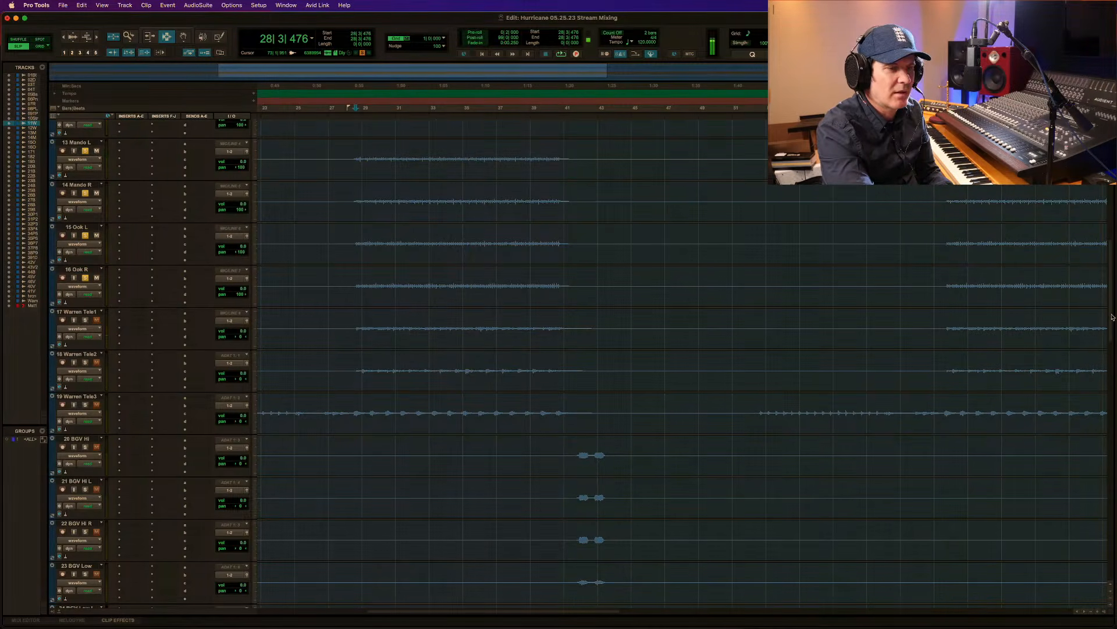
Pan 17 Warren Tele1 to 100 left and 18 Warren Tele2 to 100 right, and audition them in solo from bar 28.
mouse_move(1113, 317)
mouse_down()
mouse_move(1110, 403)
mouse_move(1106, 334)
mouse_up()
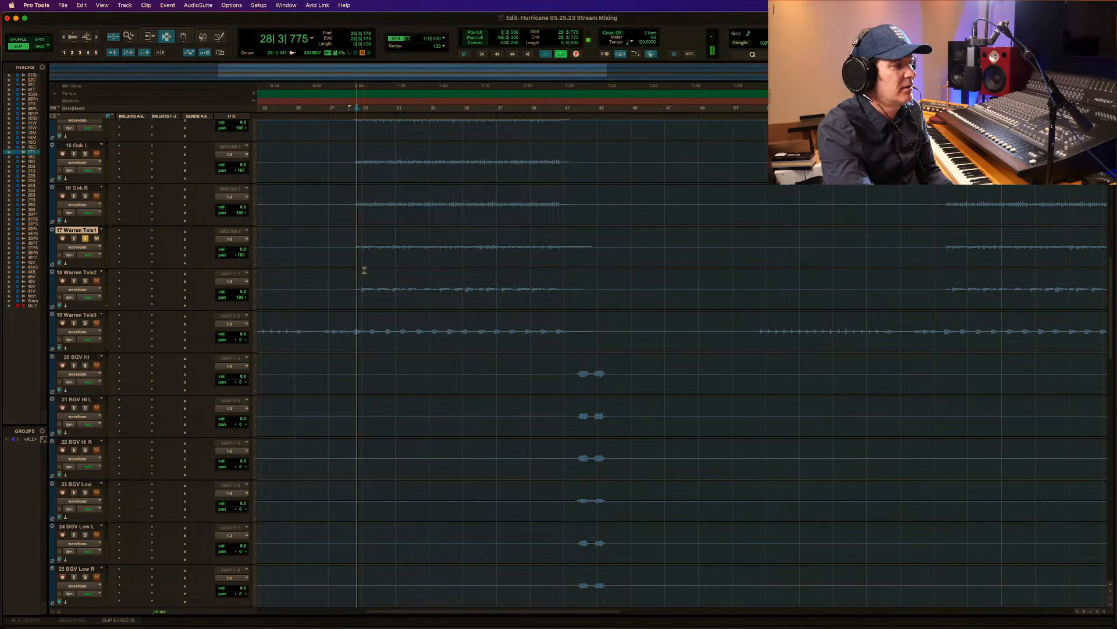
key(space)
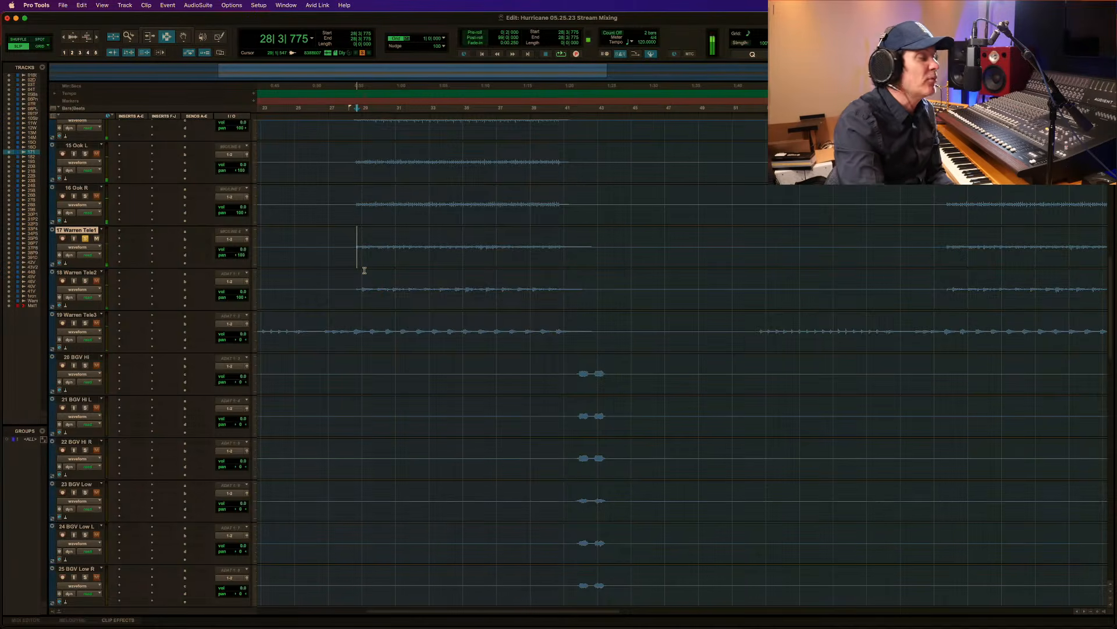
key(space)
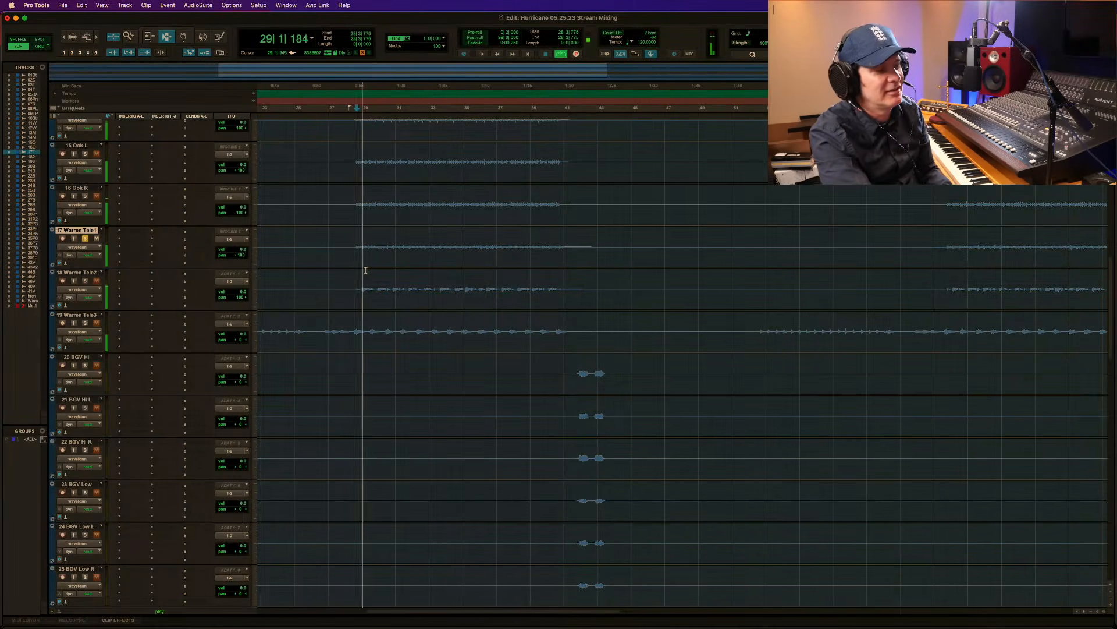
click(85, 281)
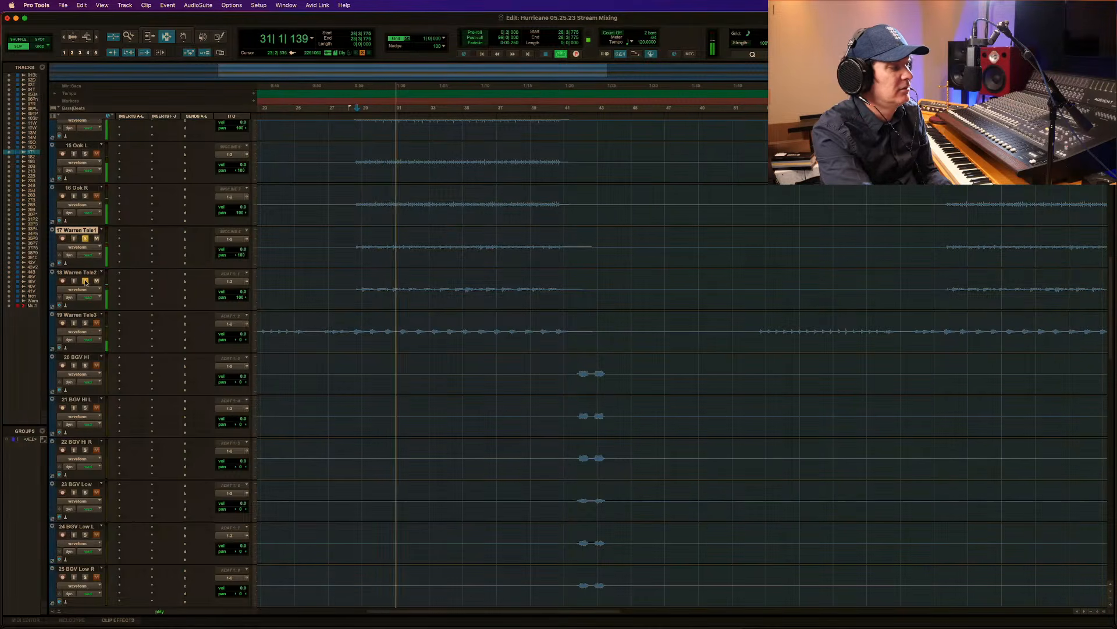
Pan 18 Warren Tele2 to 100 left and 19 Warren Tele3 to 100 right, then solo Tele3 as well and listen from bar 28.
click(85, 323)
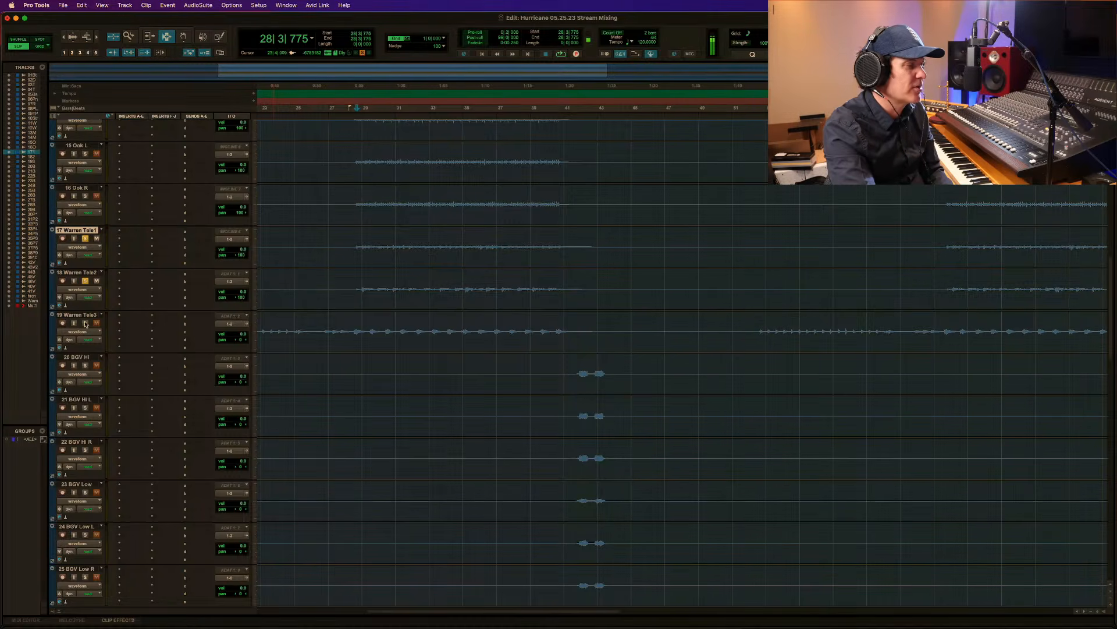
key(space)
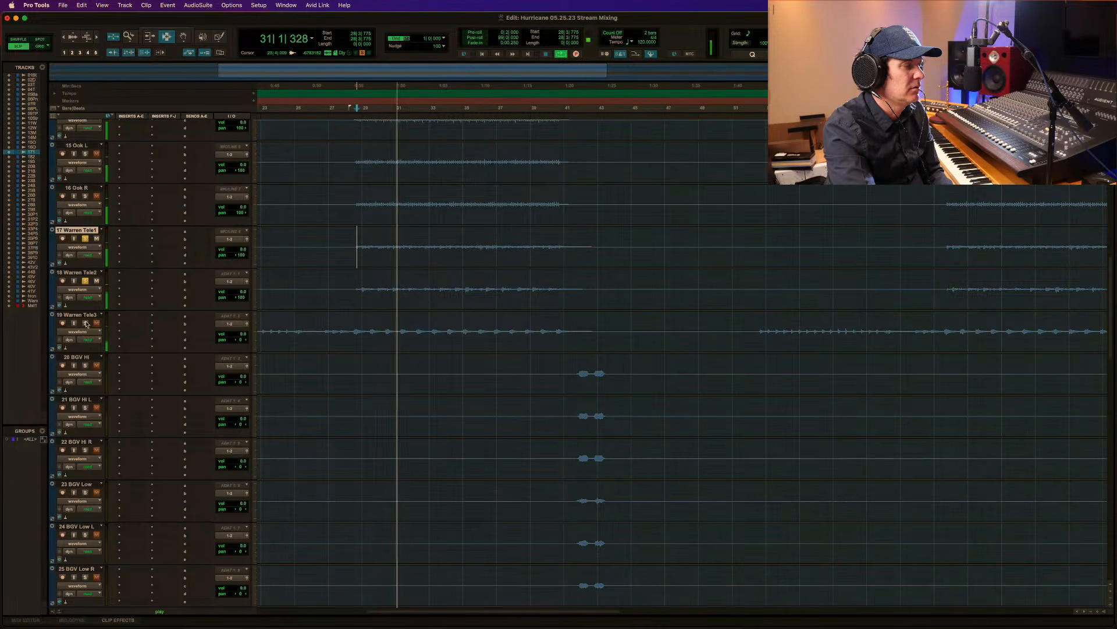
key(space)
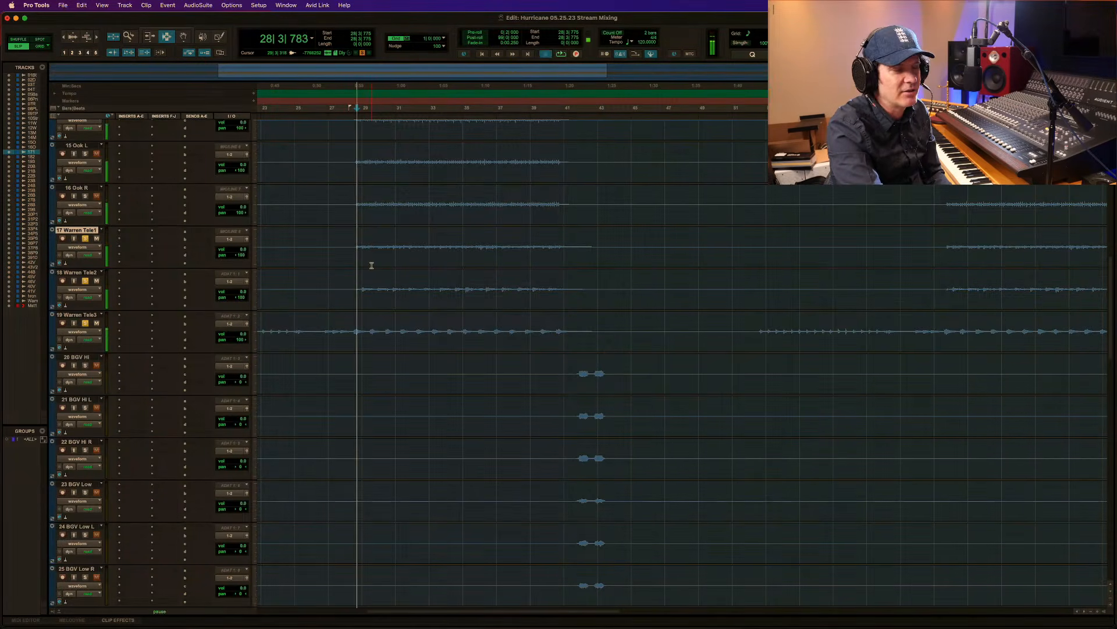
key(space)
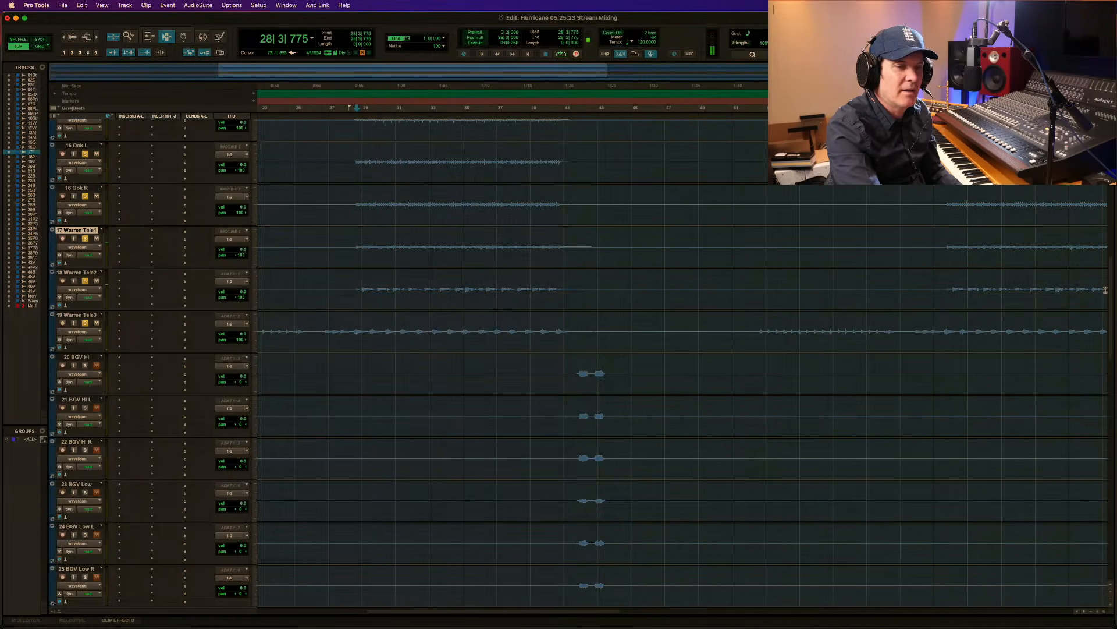
Solo only 01 Beat and audition it from the first bar of the song.
scroll(121, 299, up, 10)
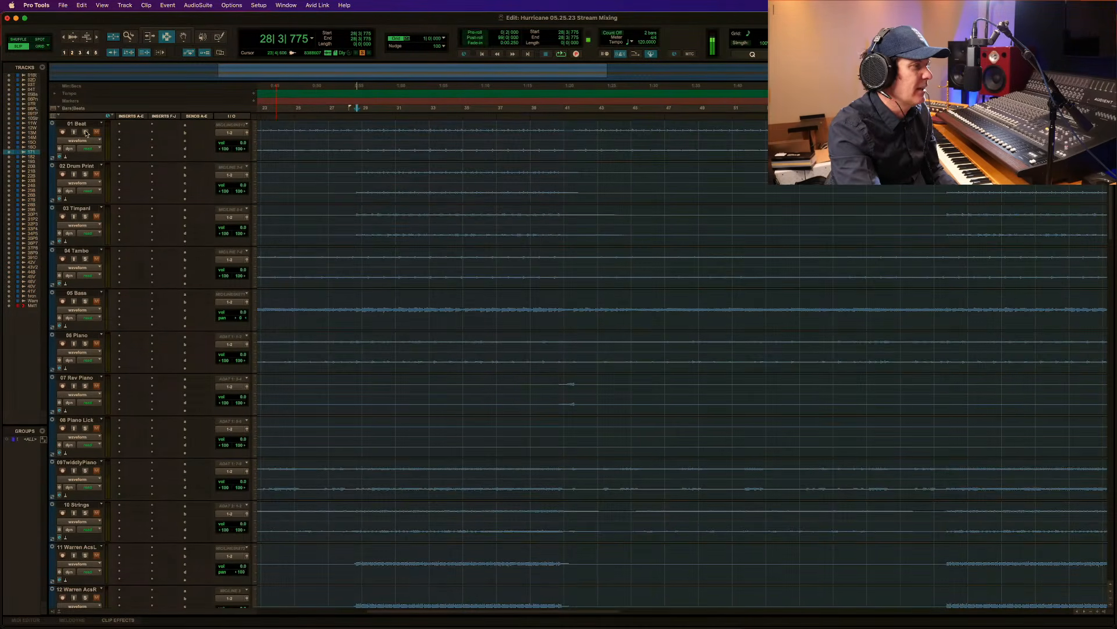
key(alt+a)
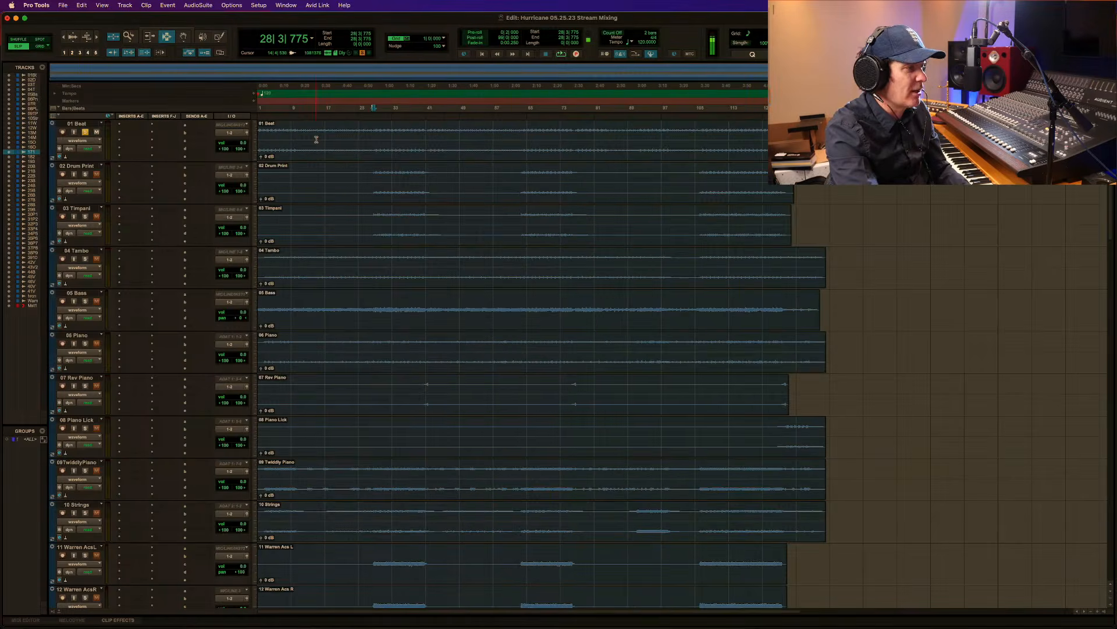
key(F5)
drag(372, 149, 68, 130)
click(286, 146)
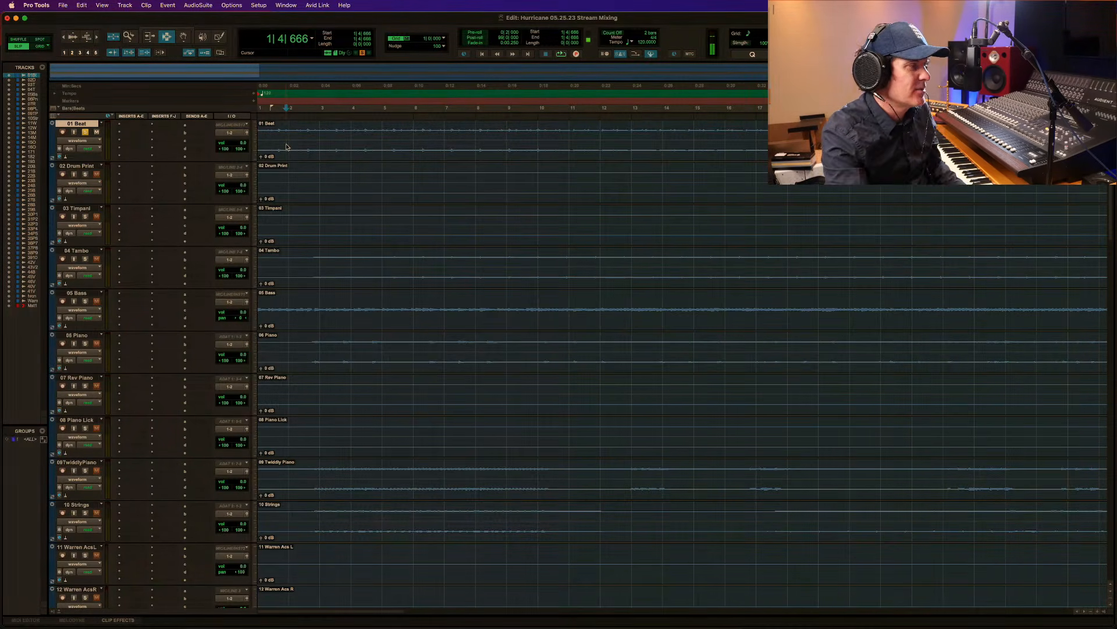
key(r)
key(r)
key(r)
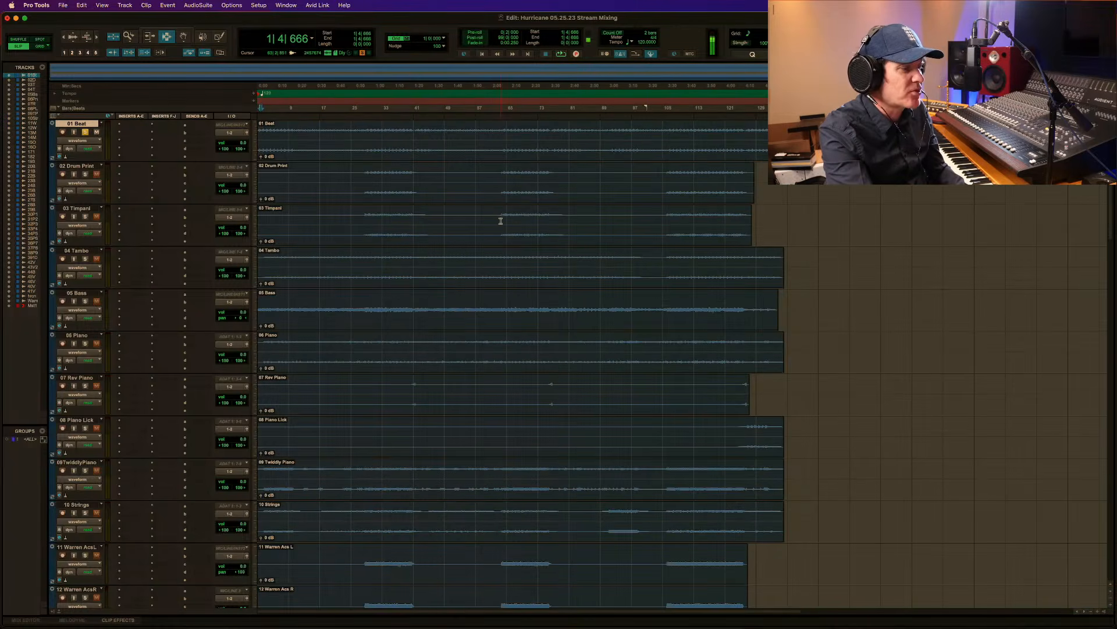
Solo 02 Drum Print and listen from 28|3|513, then add 01 Beat to the solo and replay the passage.
key(F5)
drag(342, 169, 492, 172)
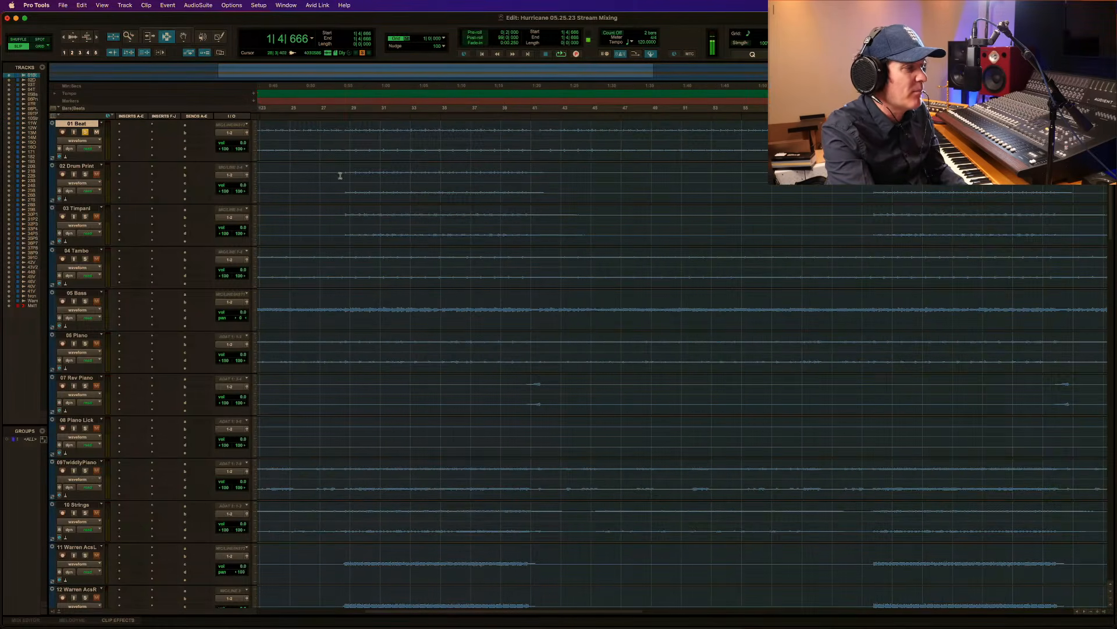
click(345, 176)
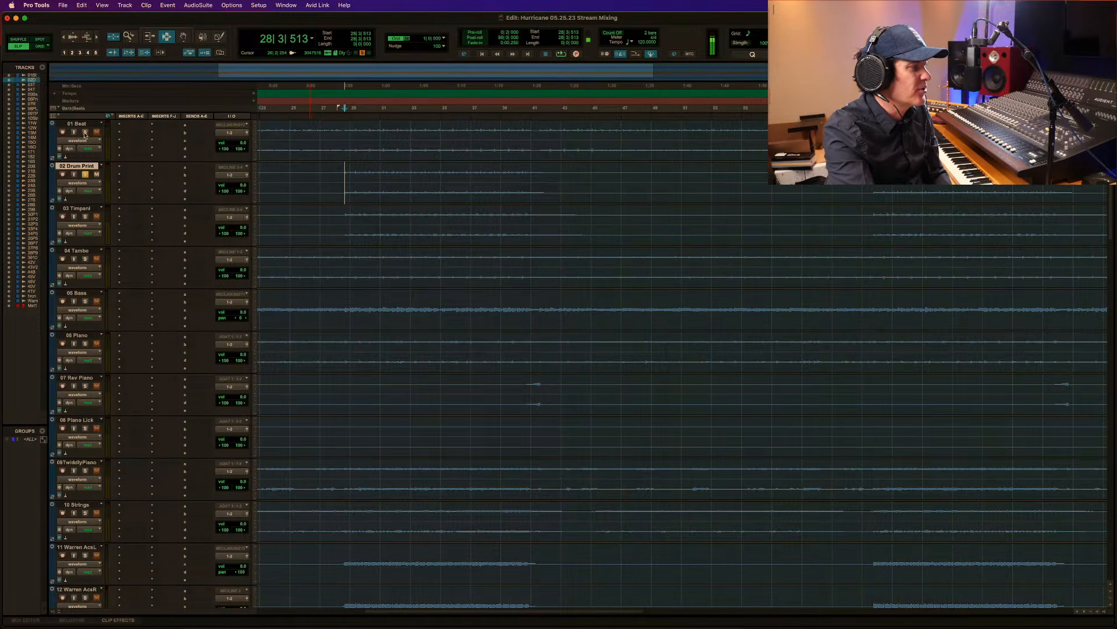
key(space)
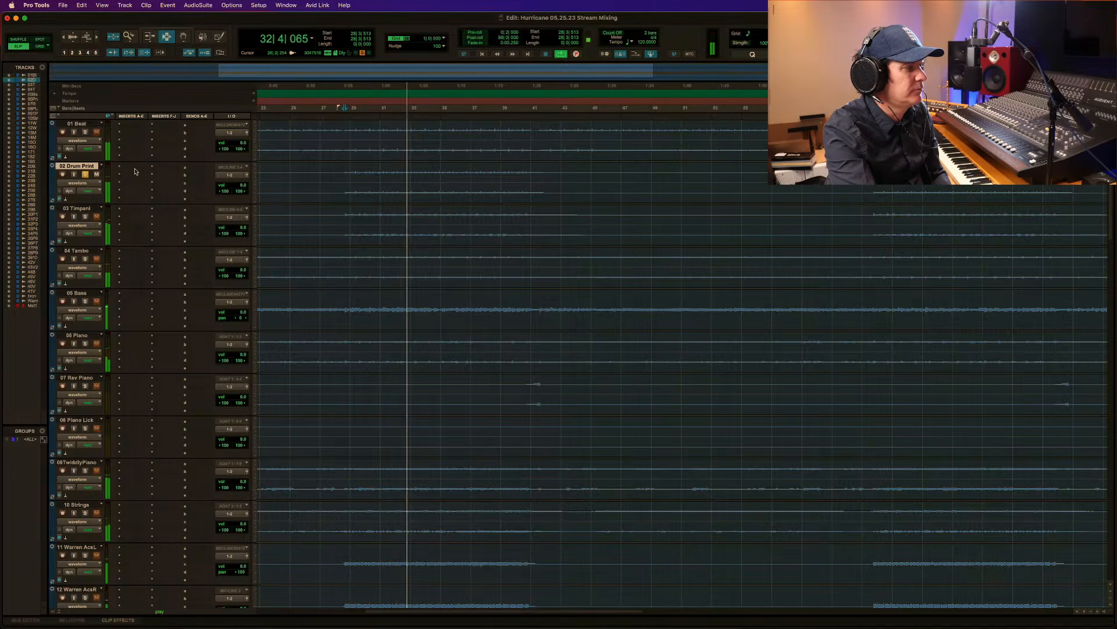
key(space)
click(85, 132)
key(space)
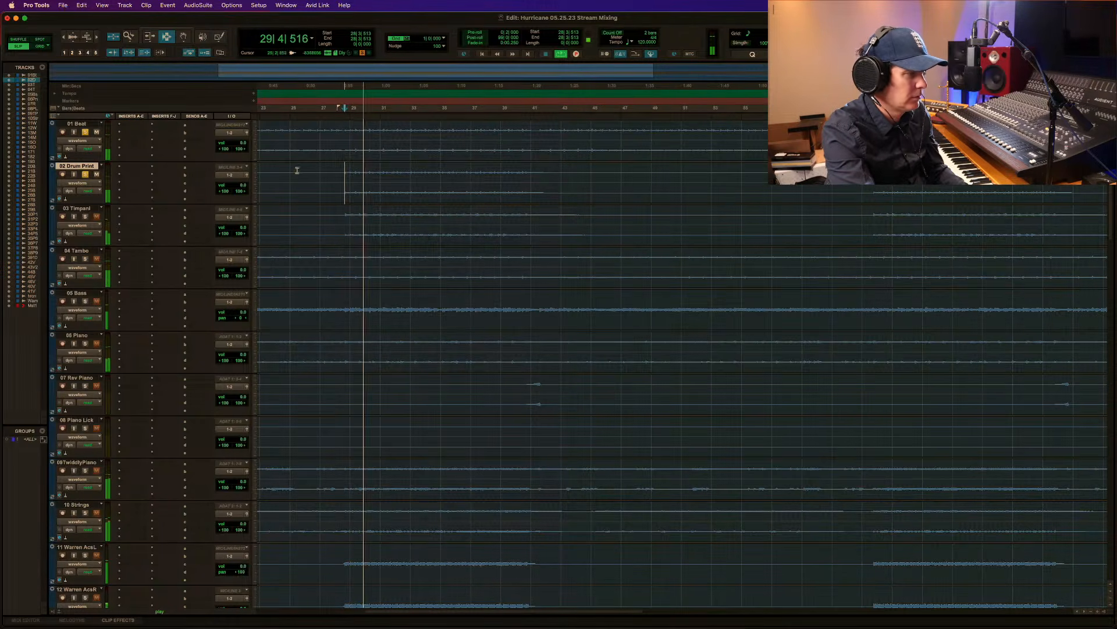
key(space)
Set the track height of 02 Drum Print and 01 Beat to large.
click(254, 188)
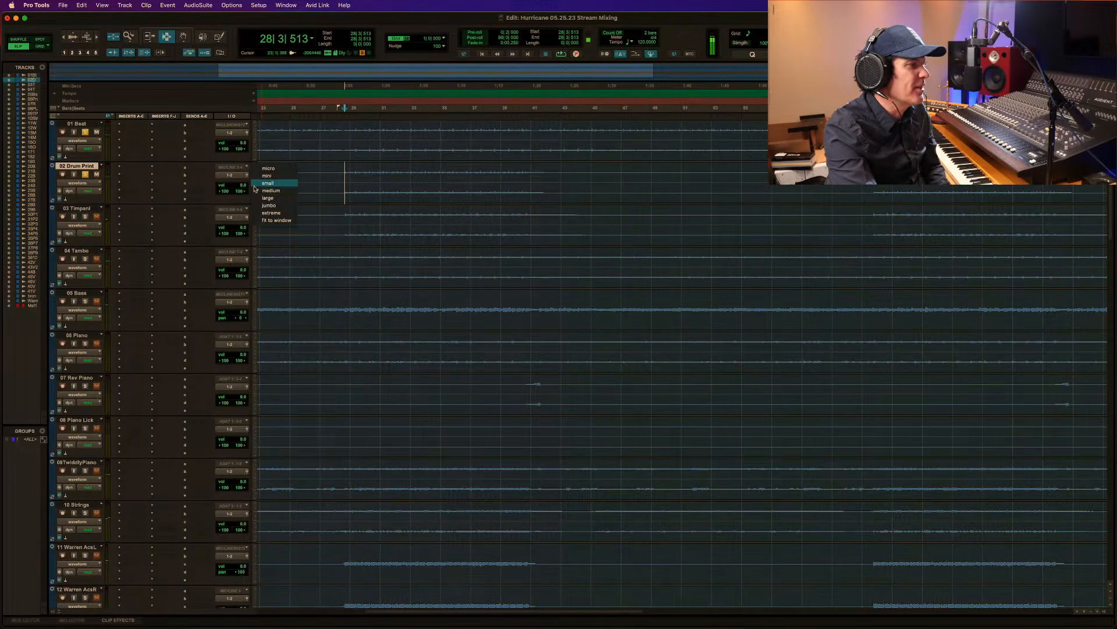
click(272, 195)
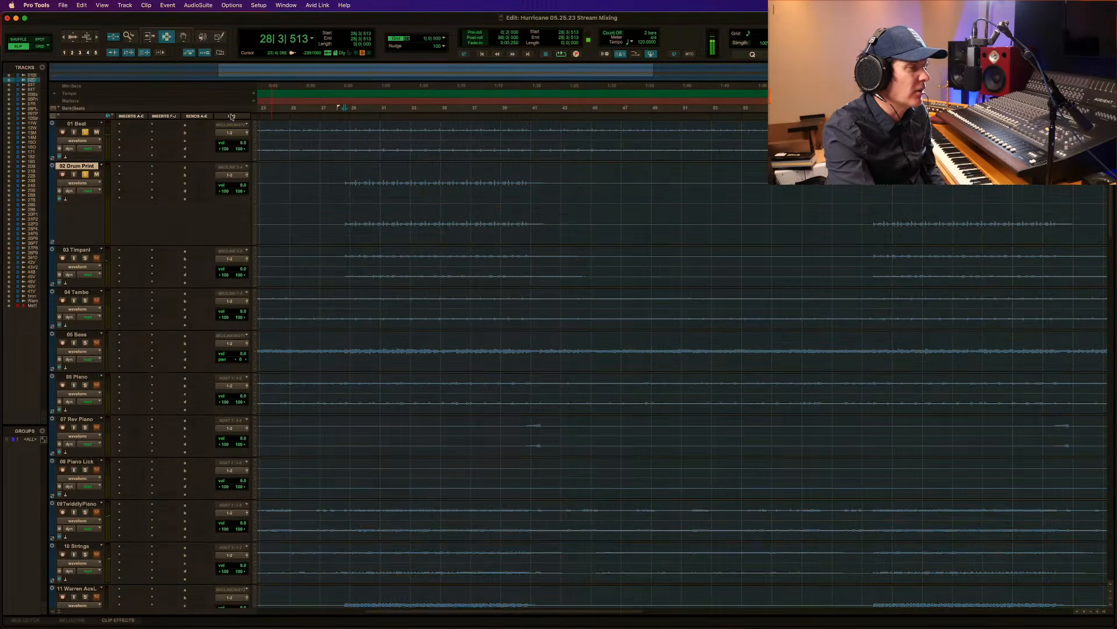
click(252, 140)
click(261, 148)
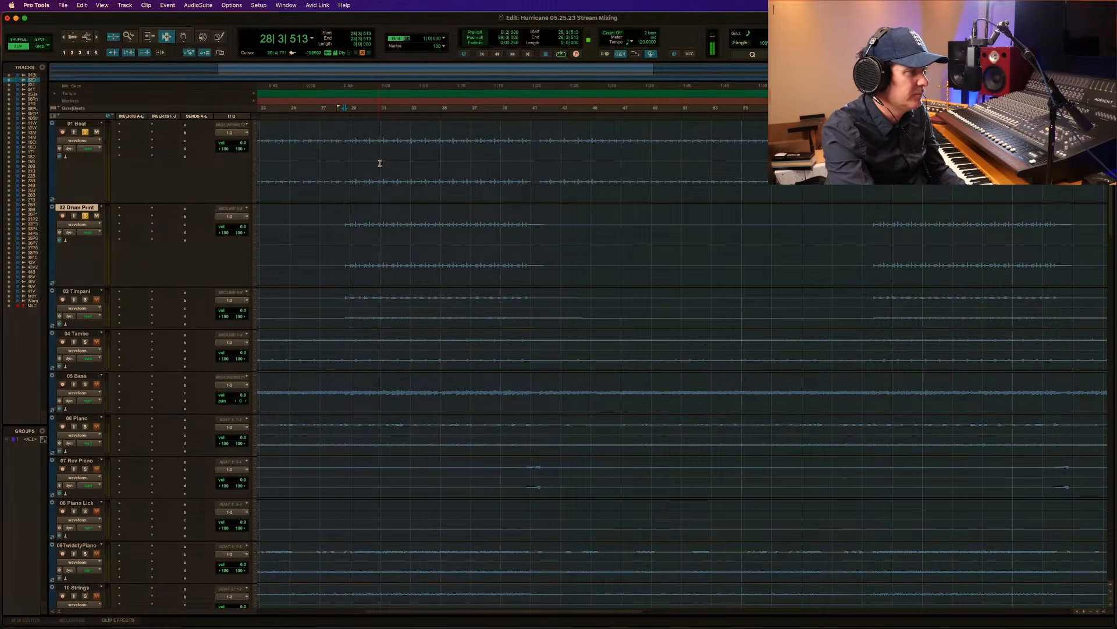
Enlarge the waveform display and compare the first 02 Drum Print hit near bar 28 with the matching 01 Beat hit.
key(F5)
drag(331, 142, 419, 145)
key(F5)
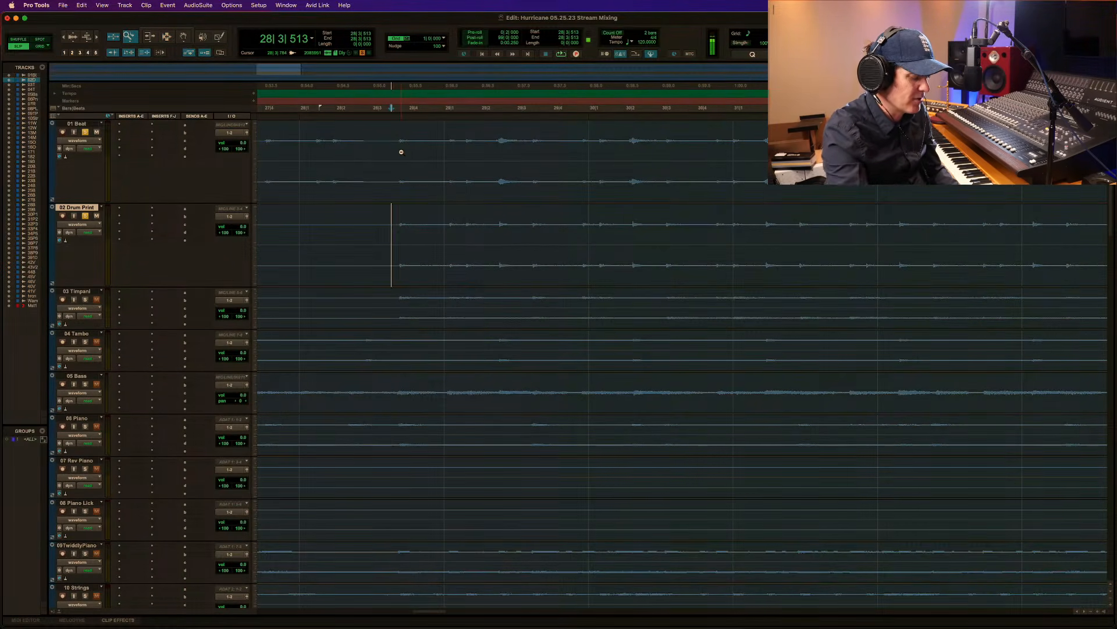
key(alt+super+])
key(alt+super+])
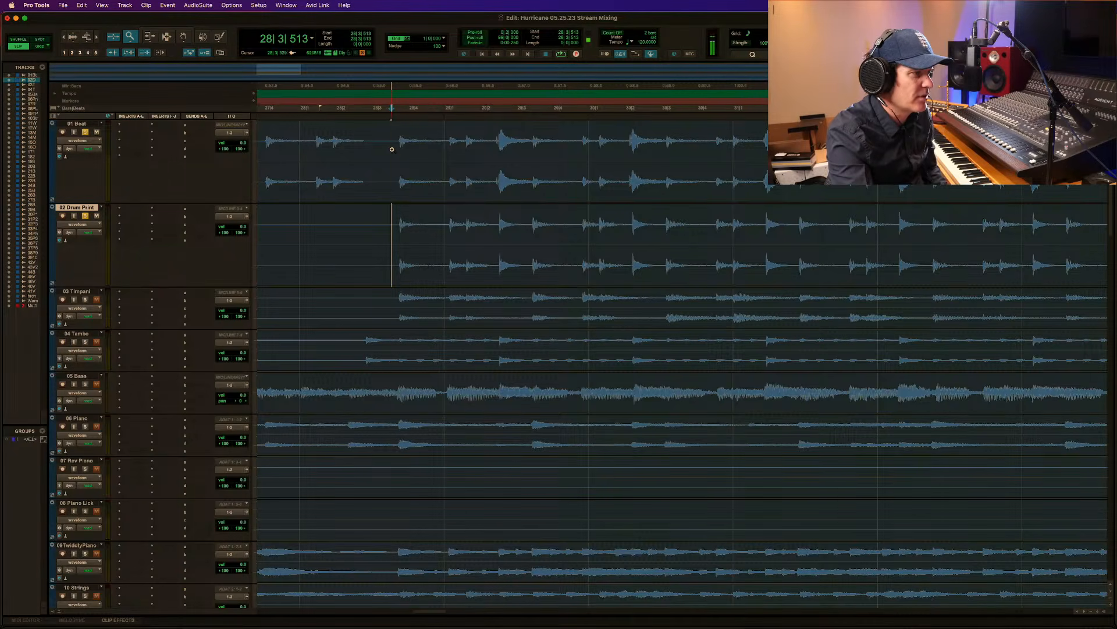
drag(391, 149, 443, 145)
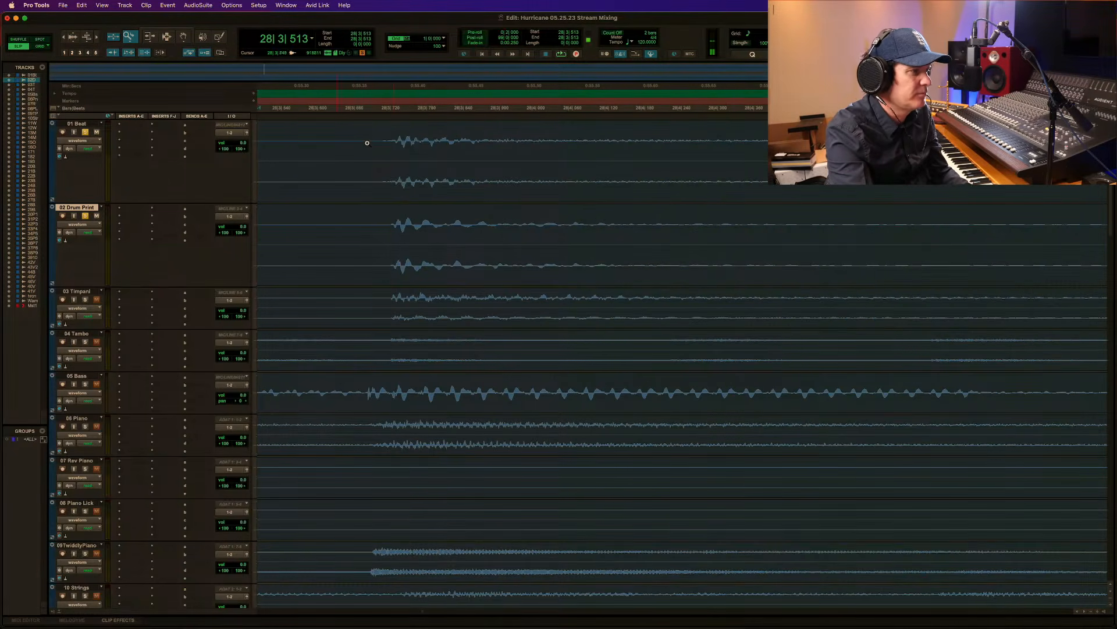
drag(367, 142, 579, 143)
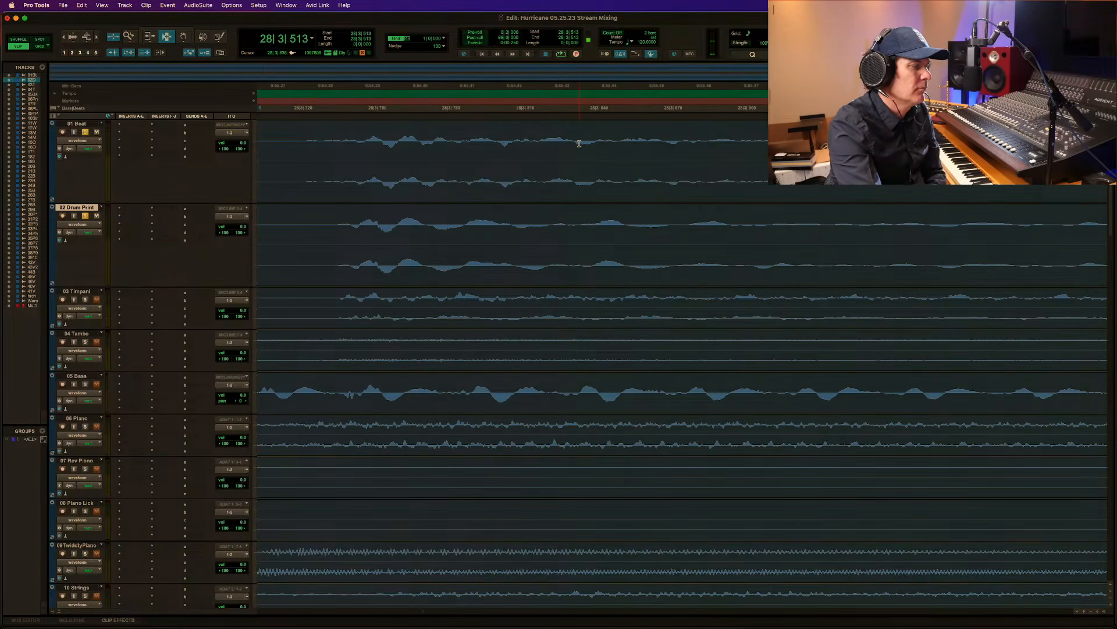
Play 01 Beat and 02 Drum Print from 28|3|738, toggling each track's solo to compare them separately and together.
click(338, 201)
key(space)
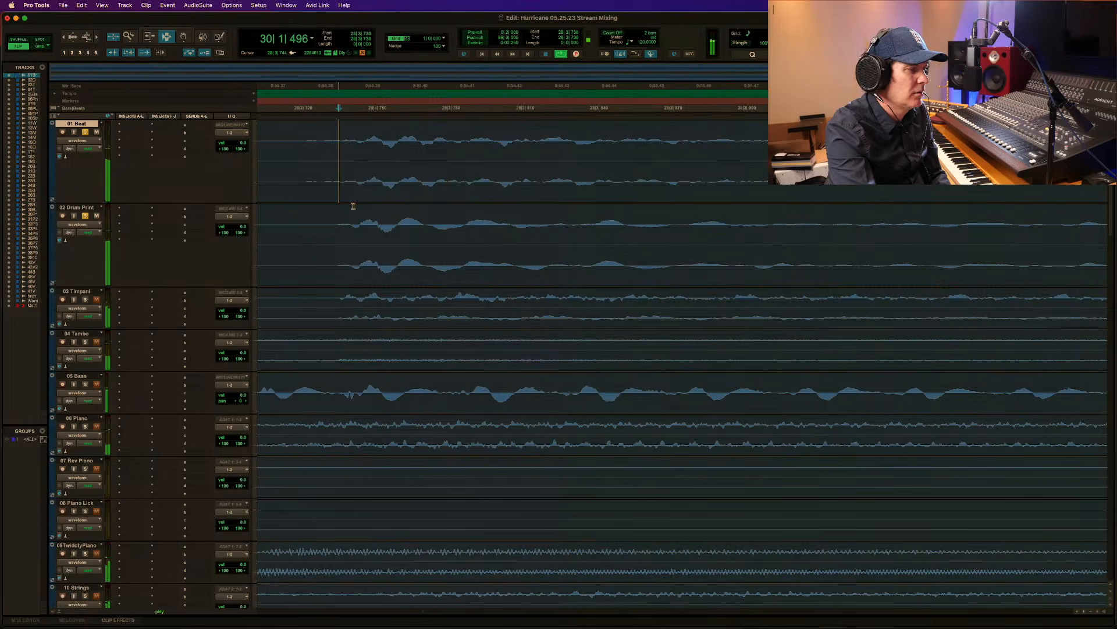
key(r)
key(r)
key(r)
key(r)
key(r)
key(r)
key(r)
key(r)
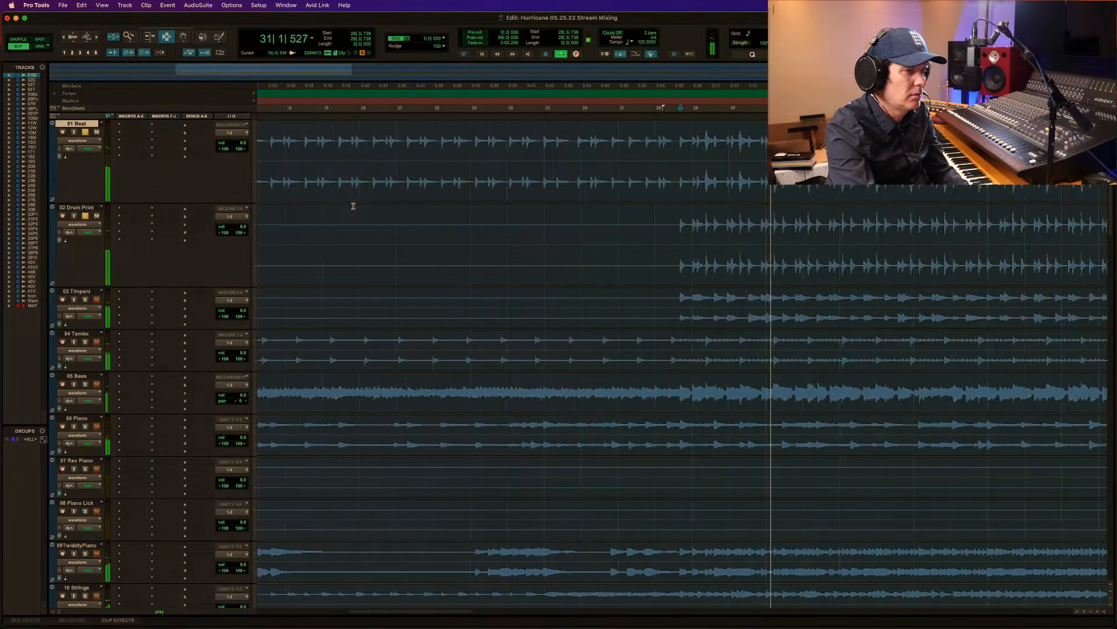
key(r)
key(r)
key(F5)
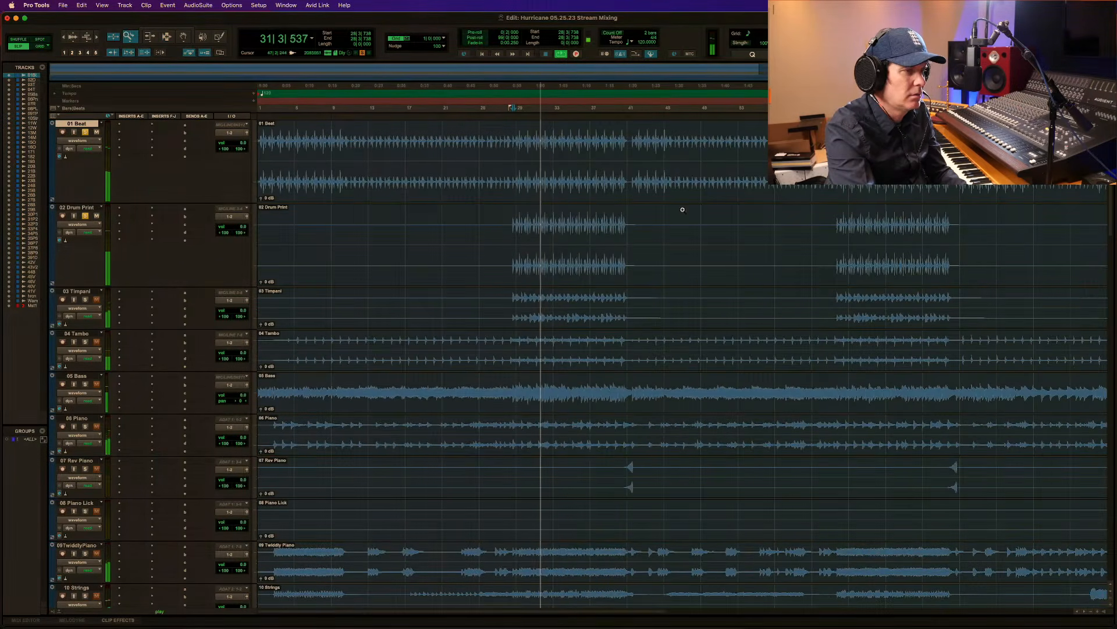
click(88, 133)
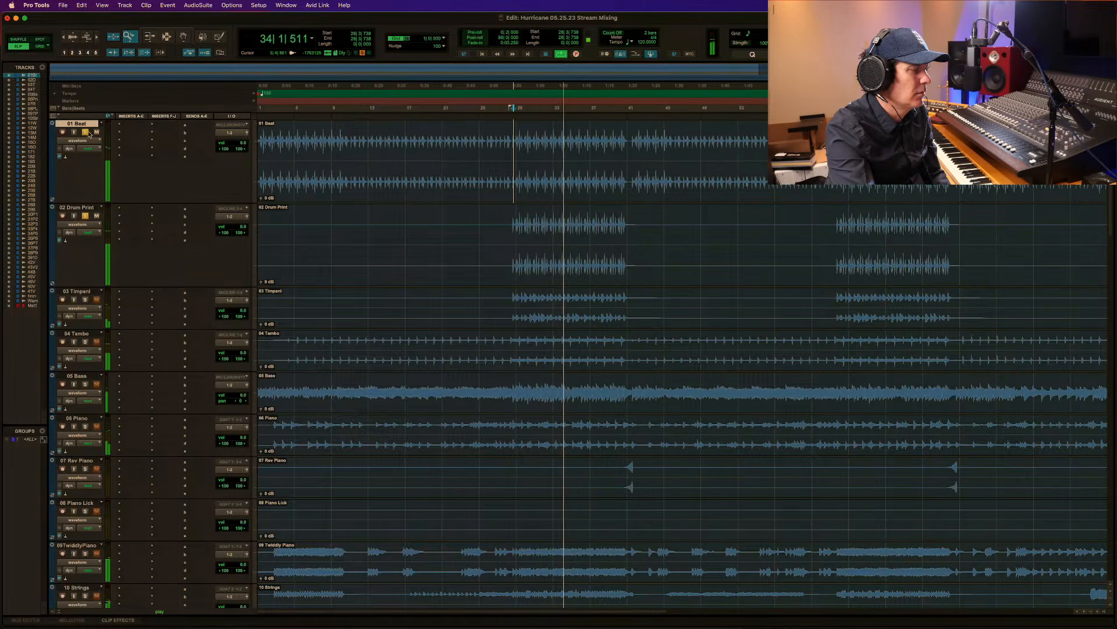
click(86, 217)
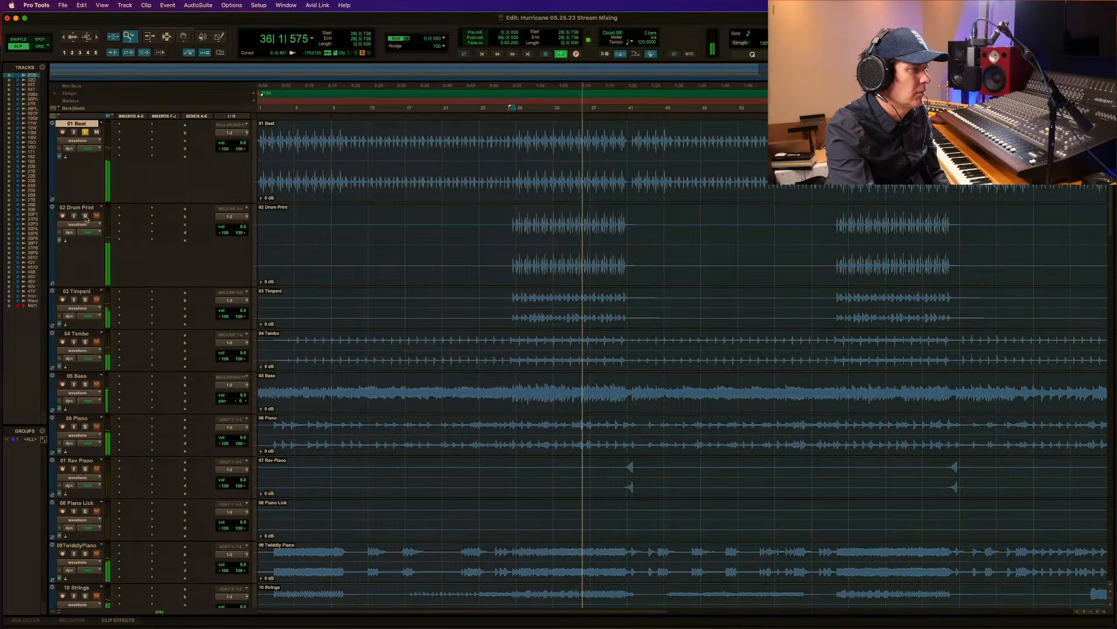
click(86, 218)
key(space)
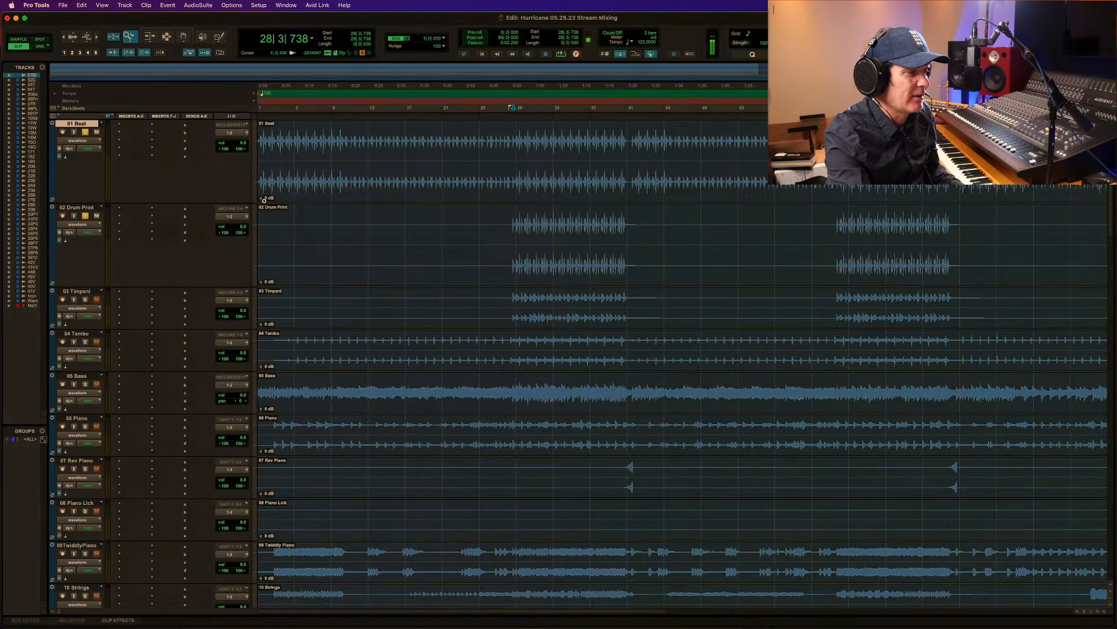
drag(491, 237, 743, 288)
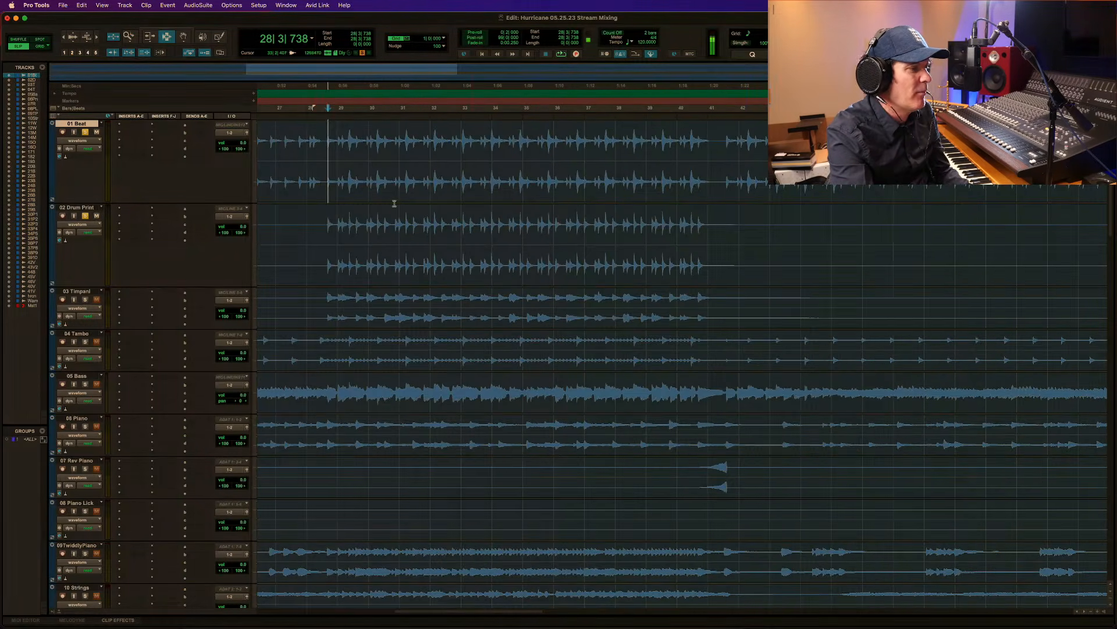
Take 01 Beat out of solo and listen to 02 Drum Print alone from 28|3|254.
click(324, 220)
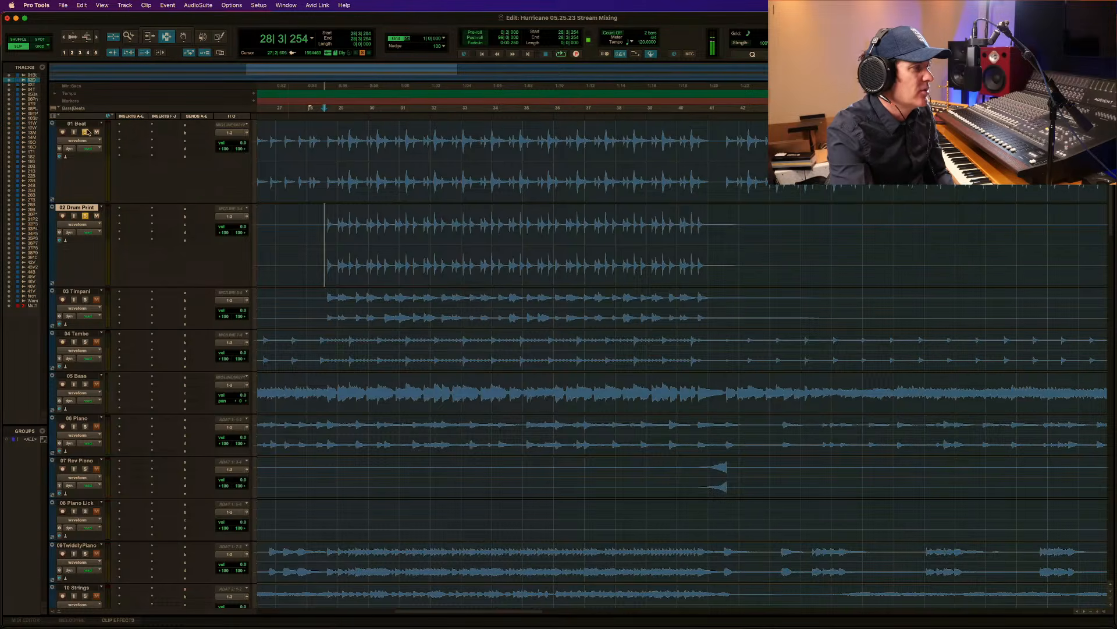
key(space)
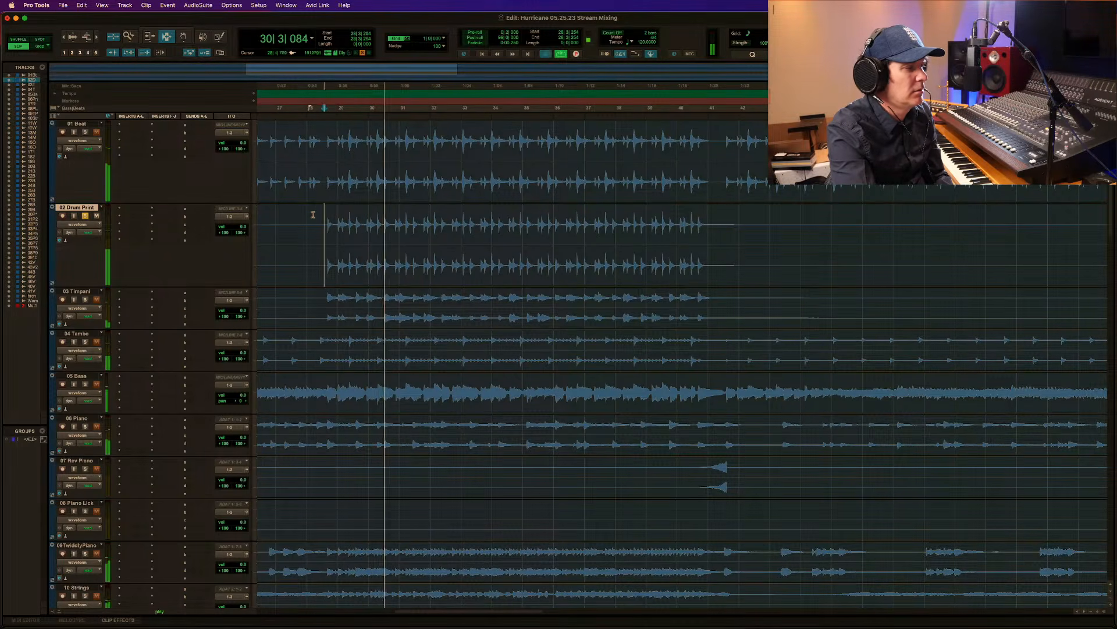
key(space)
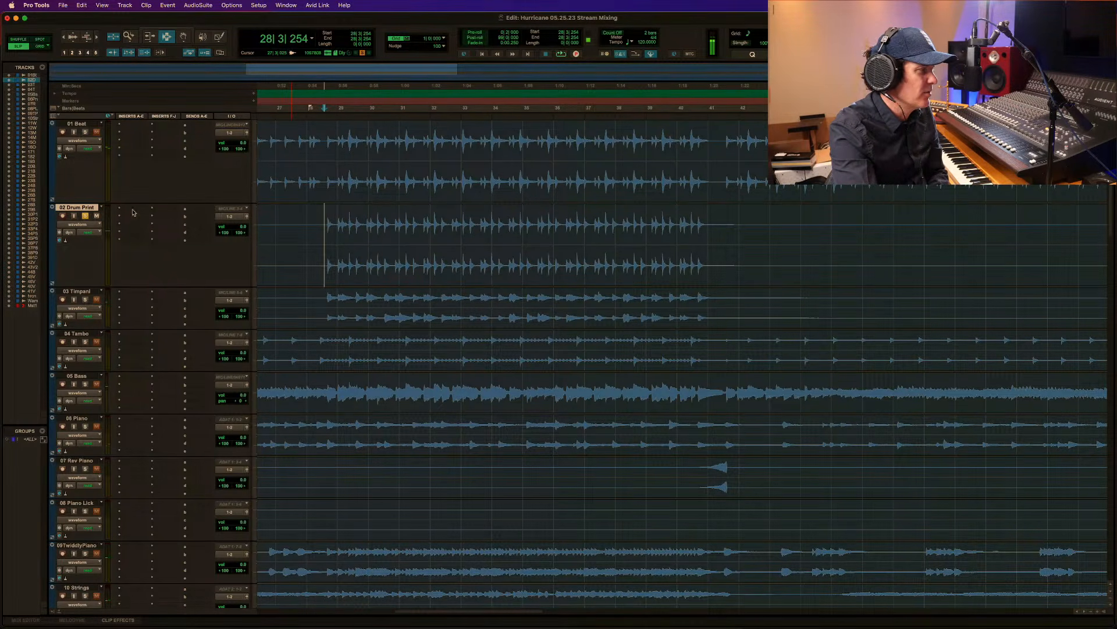
Insert the stereo BF-76 dynamics plug-in in the first insert slot of 02 Drum Print and move its window clear of the tracks.
click(119, 208)
mouse_move(175, 209)
mouse_move(263, 223)
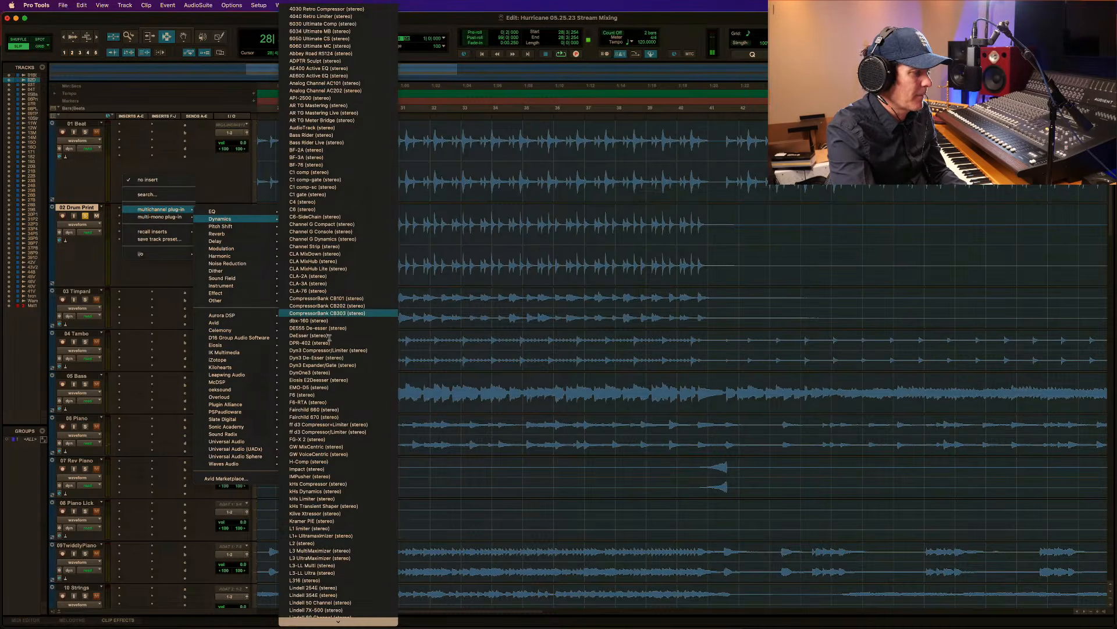
scroll(329, 526, down, 6)
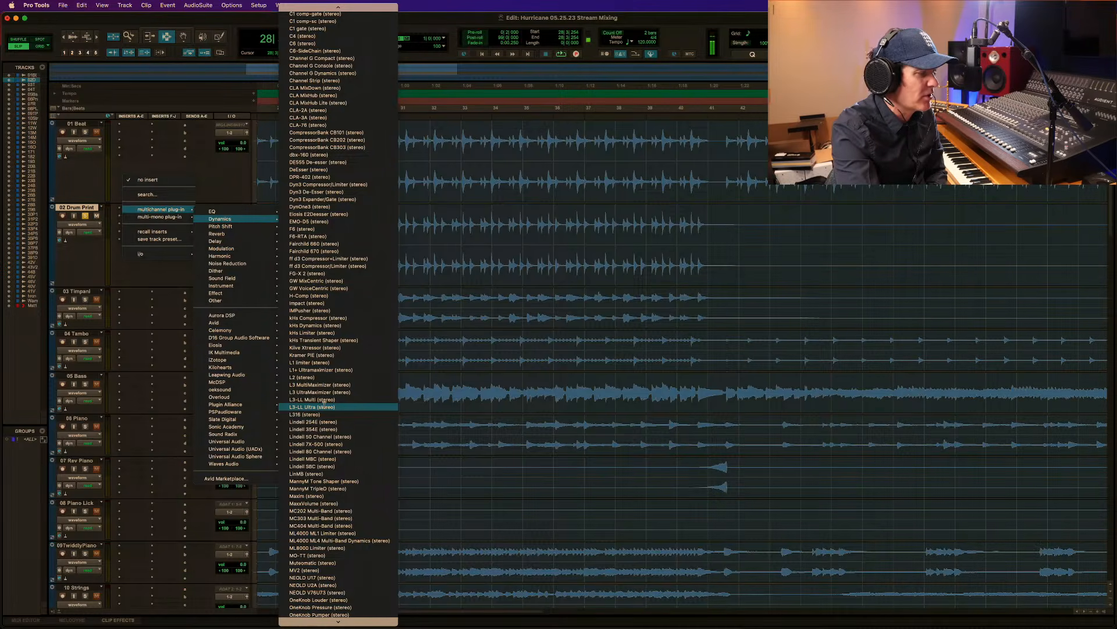
scroll(324, 401, up, 3)
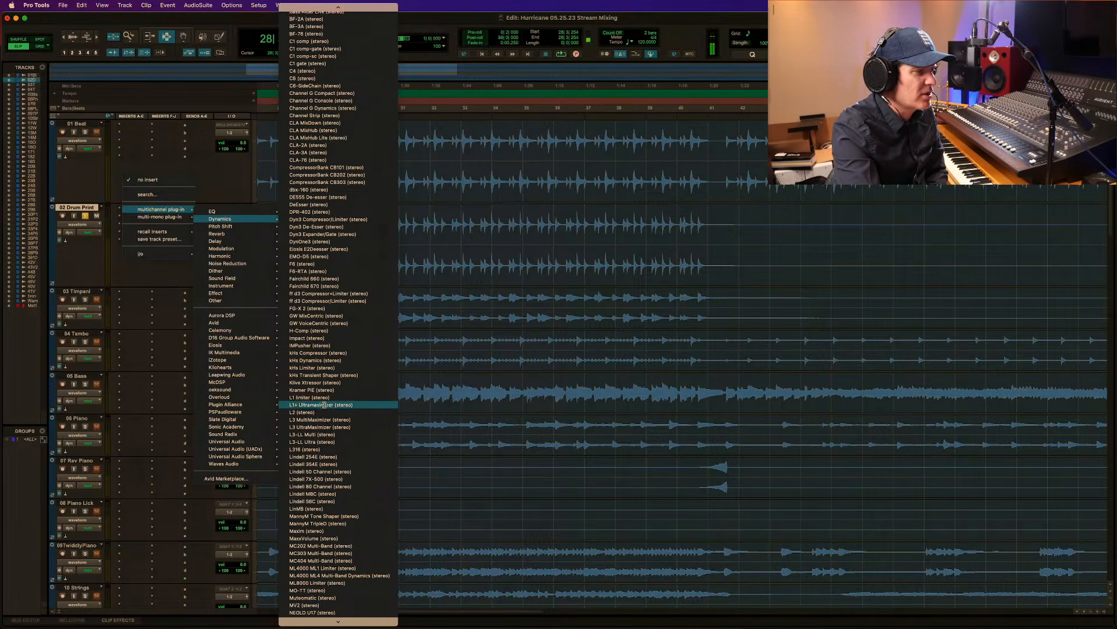
scroll(324, 403, up, 3)
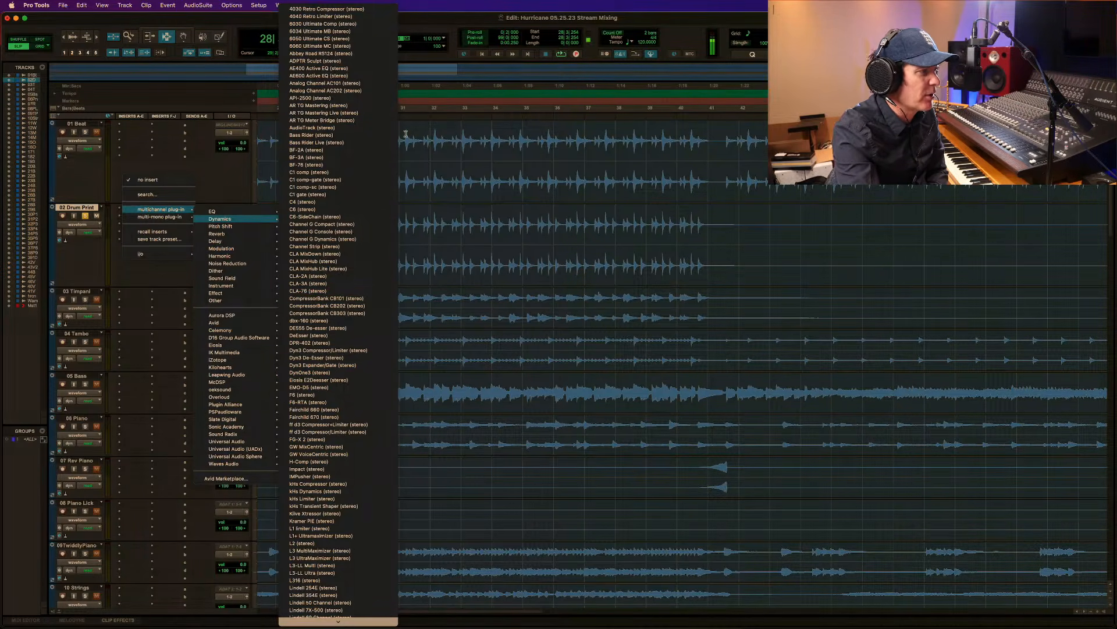
click(341, 164)
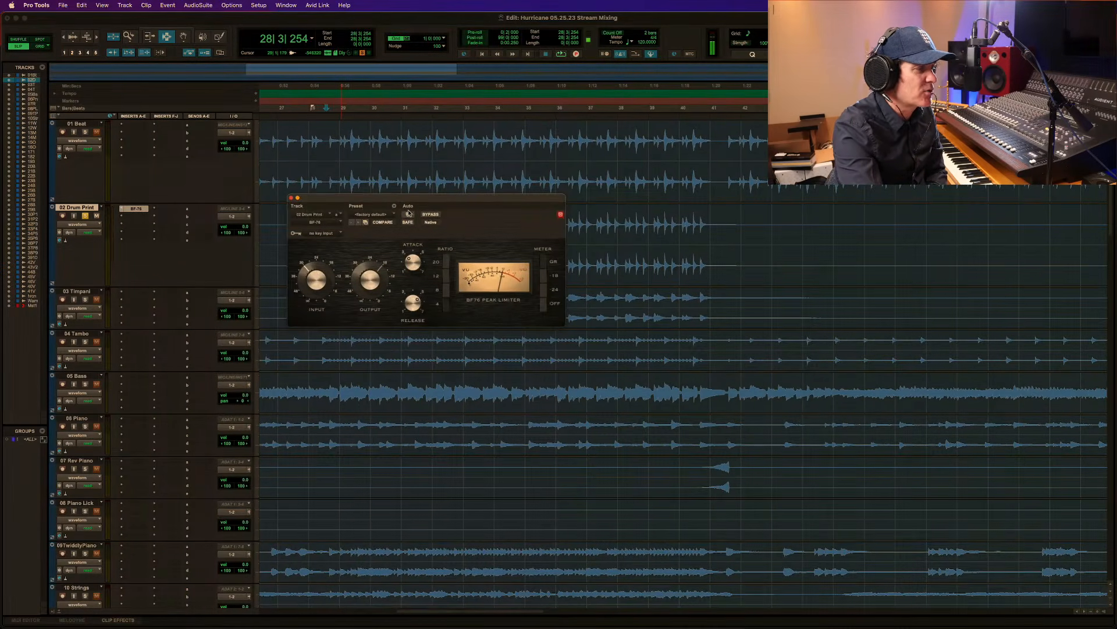
drag(411, 199, 402, 151)
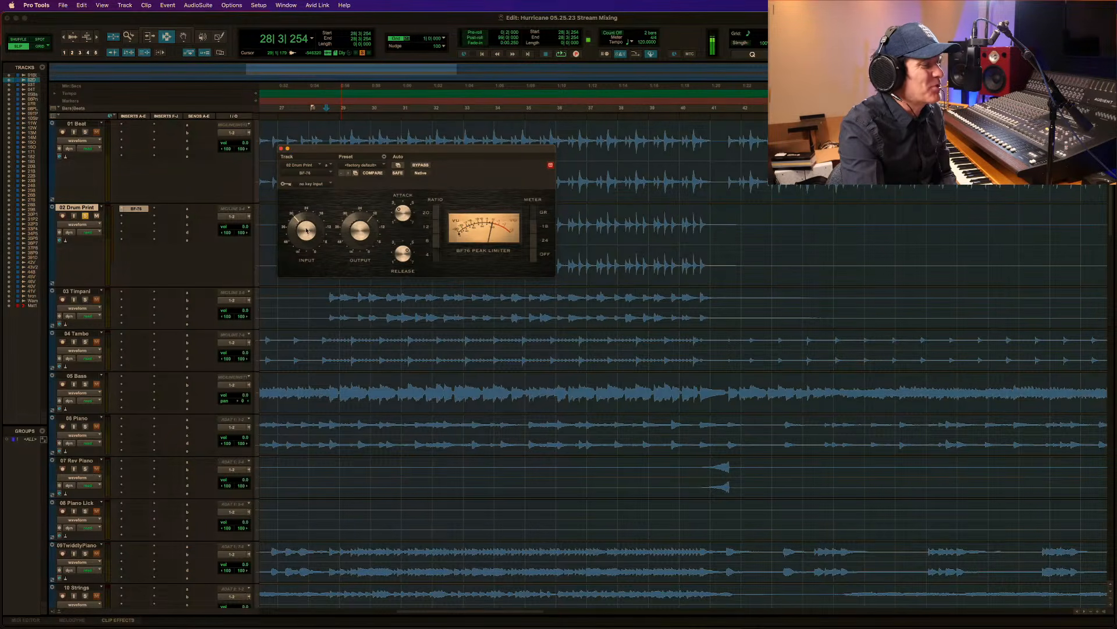
Adjust the BF-76 input level on 02 Drum Print while playing from 28|3|254.
key(space)
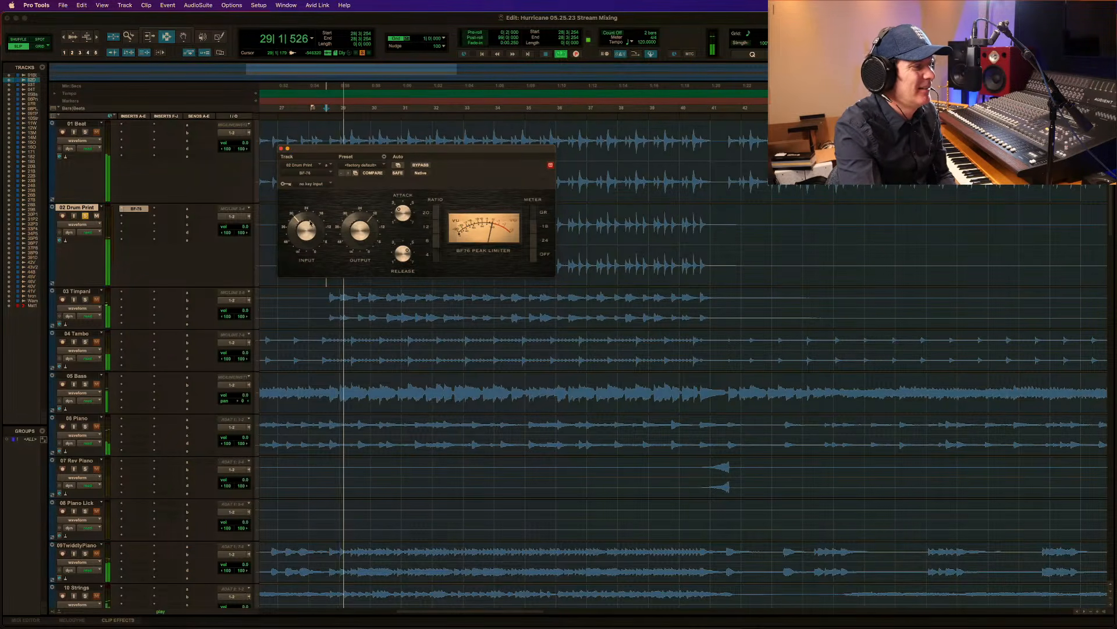
drag(306, 231, 311, 222)
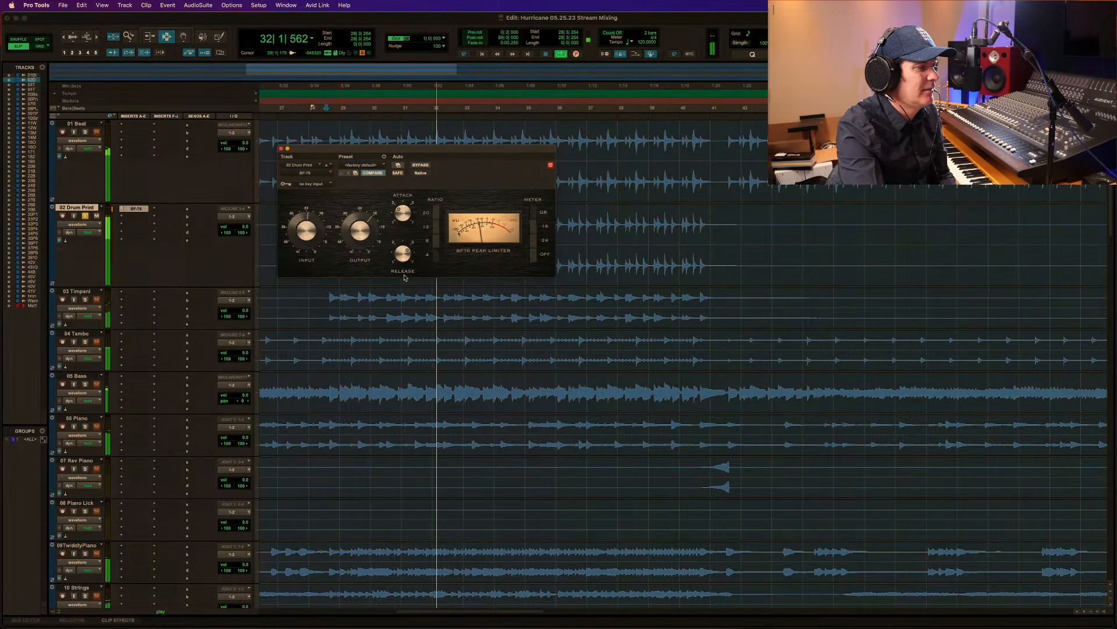
key(space)
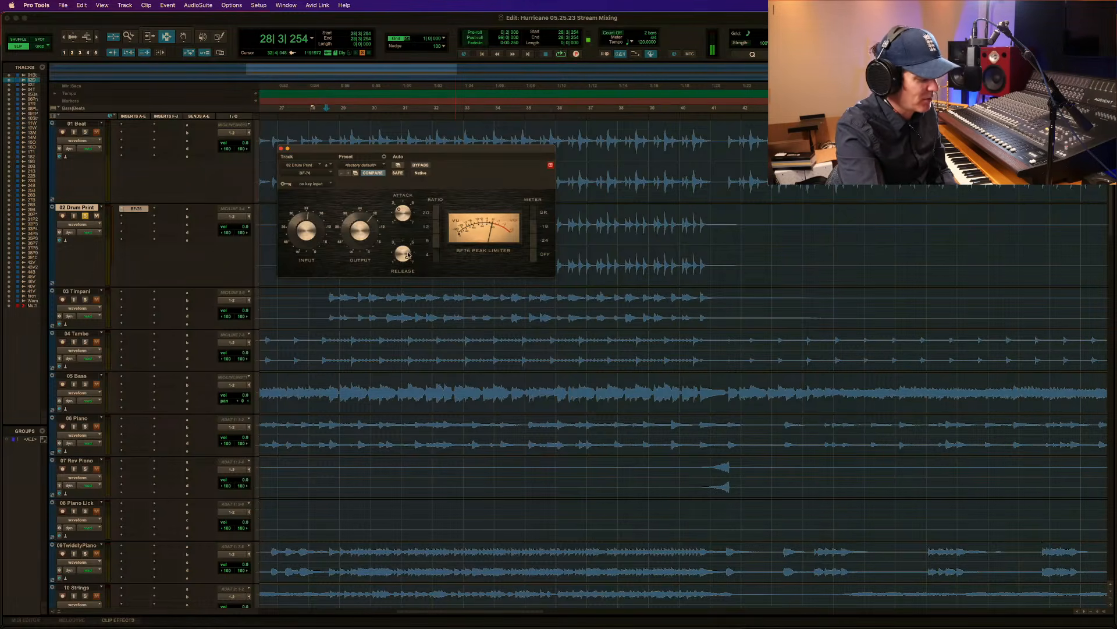
Compare 02 Drum Print with the BF-76 active and bypassed, replaying the passage from 28|3|254.
key(space)
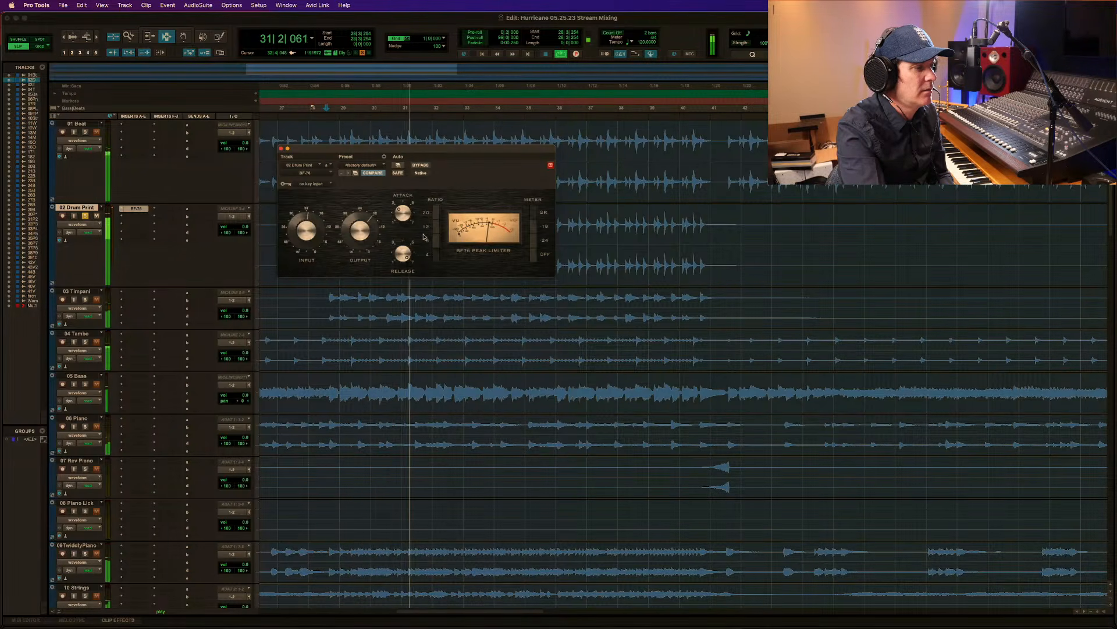
click(421, 166)
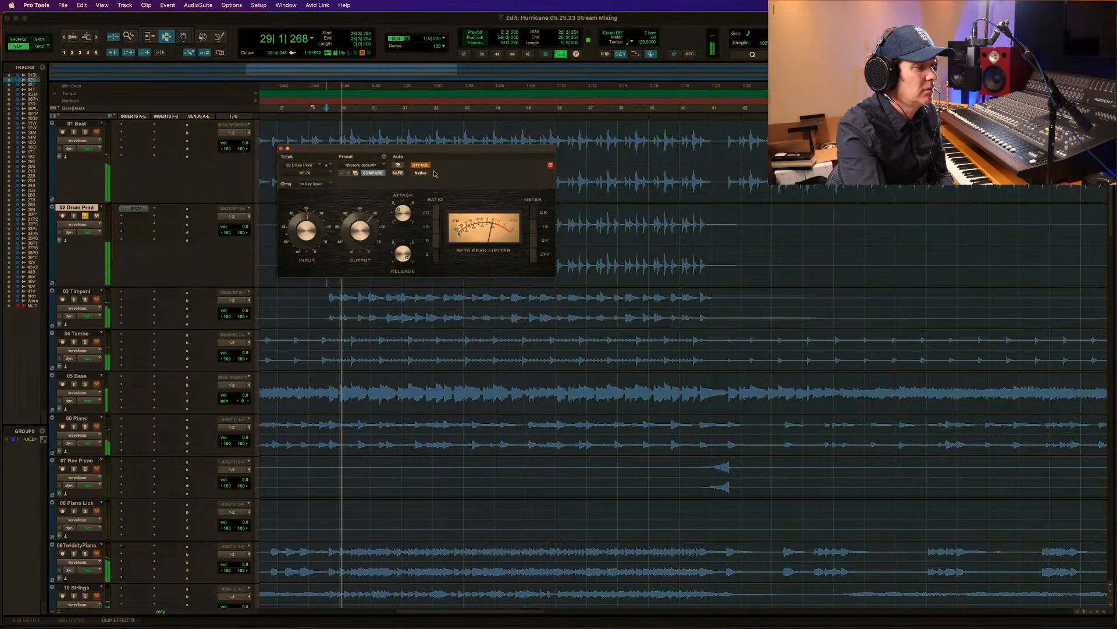
key(space)
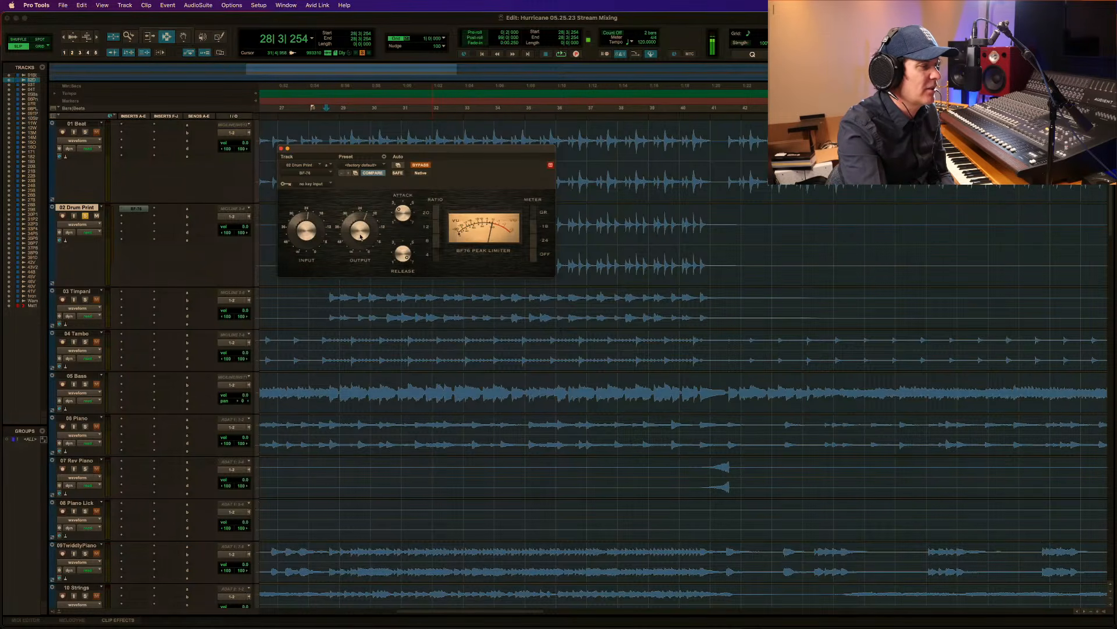
click(421, 165)
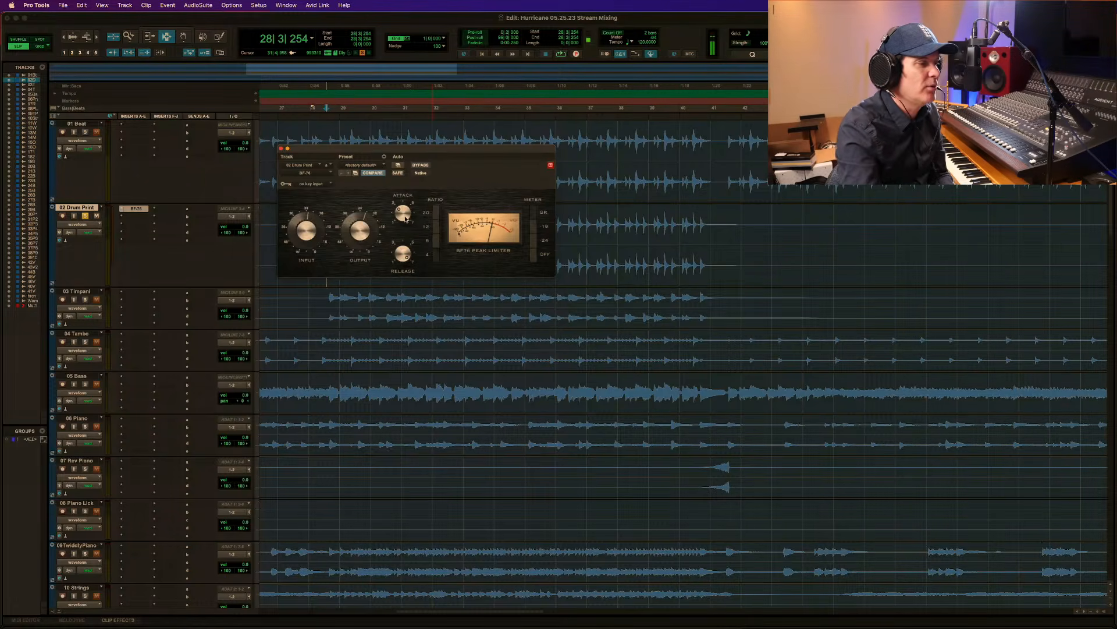
key(space)
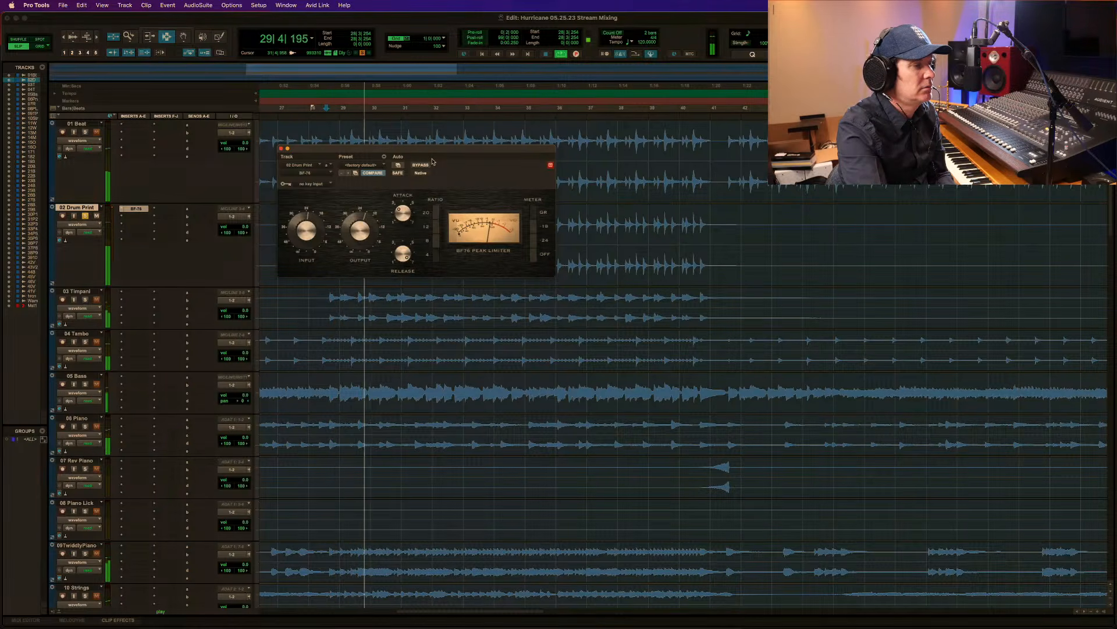
click(423, 165)
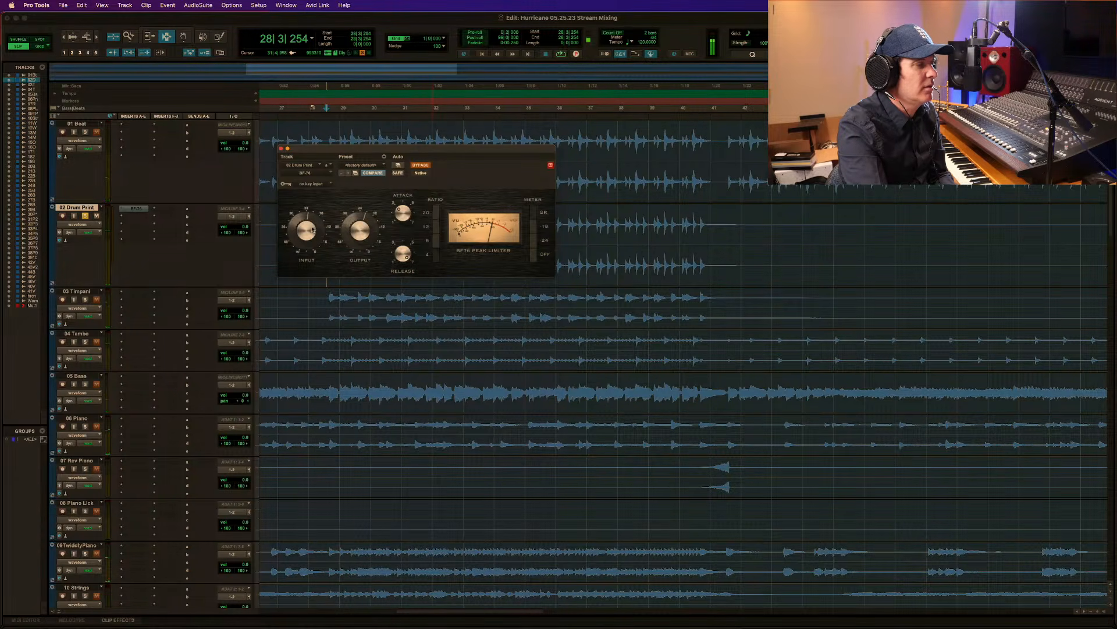
Raise the 02 Drum Print volume to +1.2 dB and recheck its level with the BF-76 active and bypassed.
drag(234, 230, 234, 229)
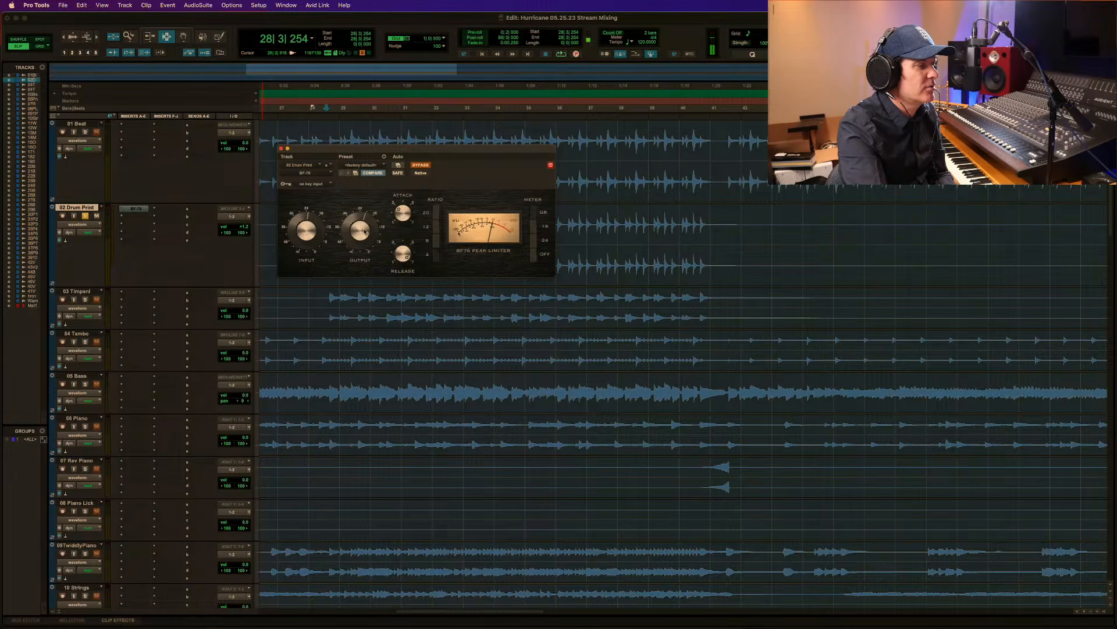
click(420, 166)
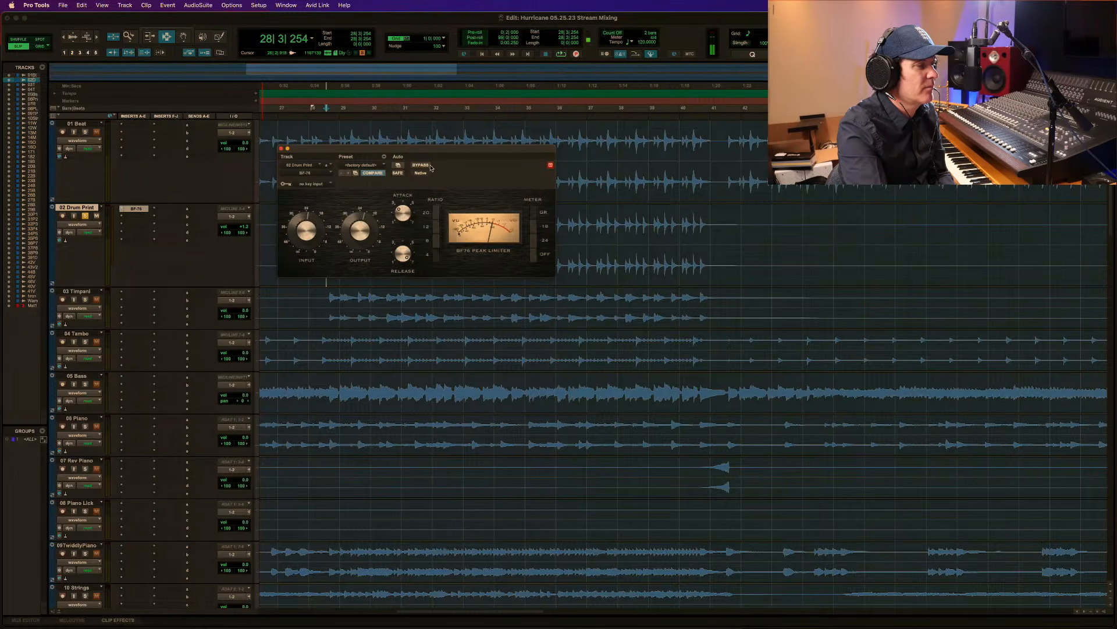
key(space)
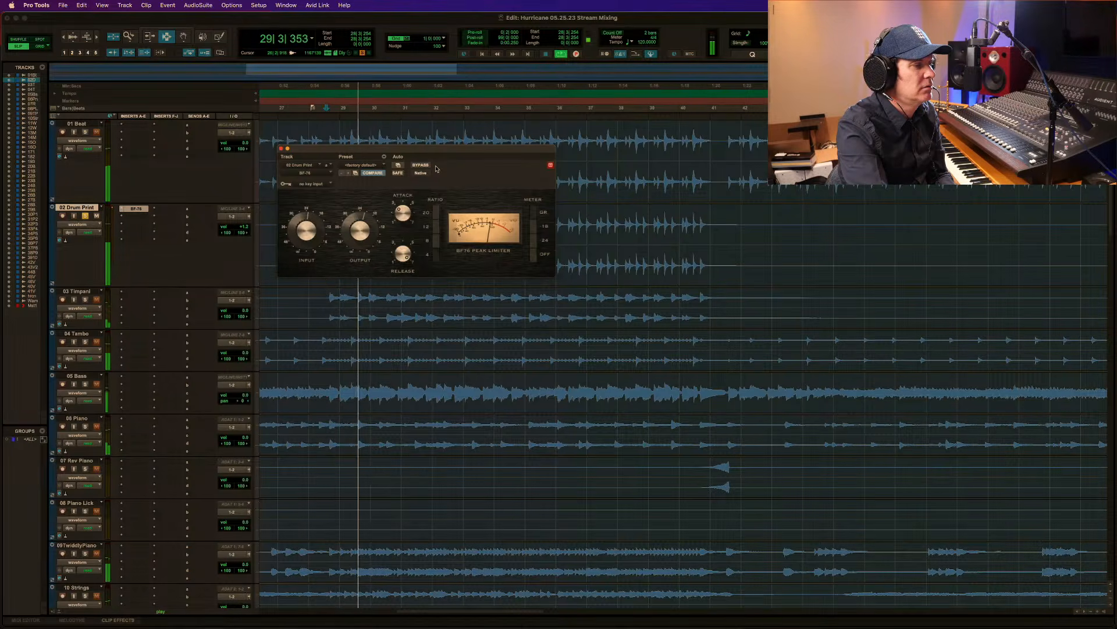
key(space)
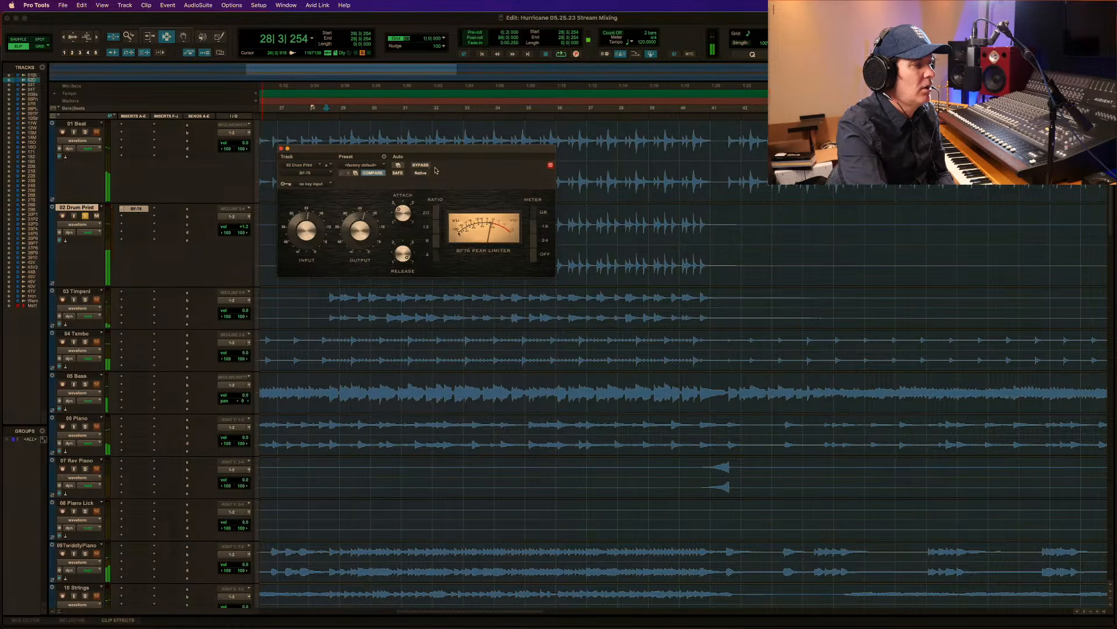
click(421, 165)
key(space)
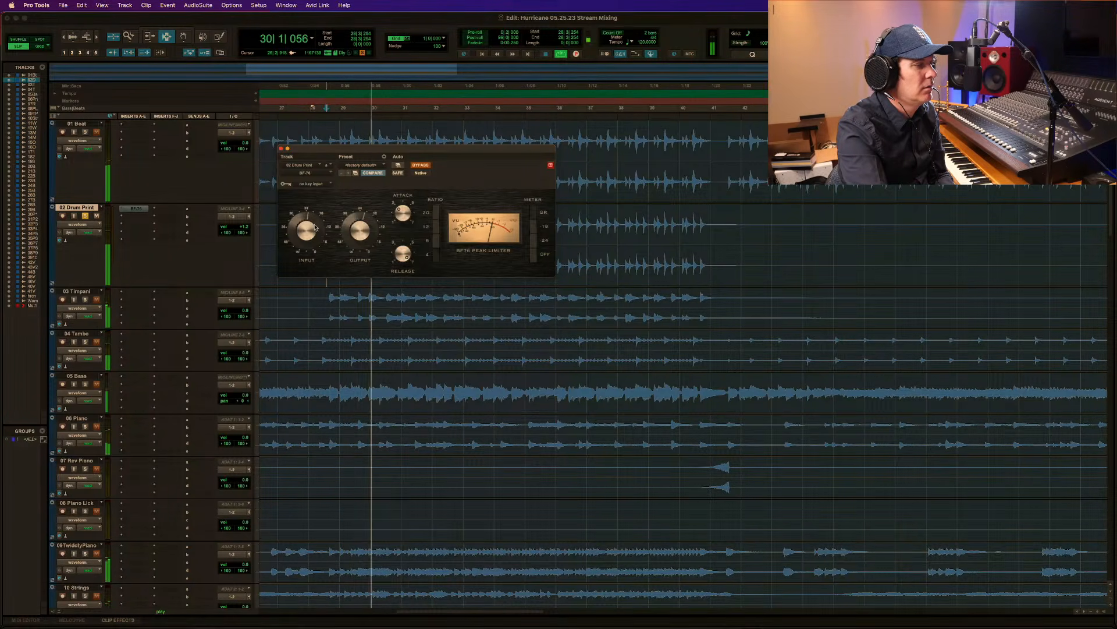
key(space)
Raise the 02 Drum Print volume further and replay the passage with the BF-76 bypassed and active.
click(245, 227)
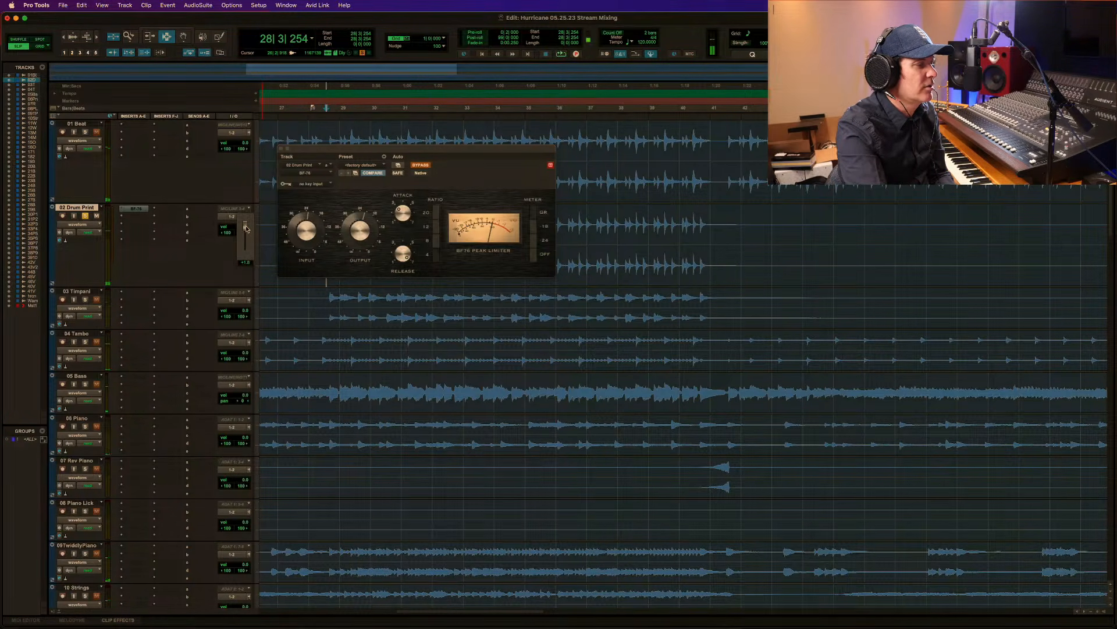
drag(245, 228, 245, 225)
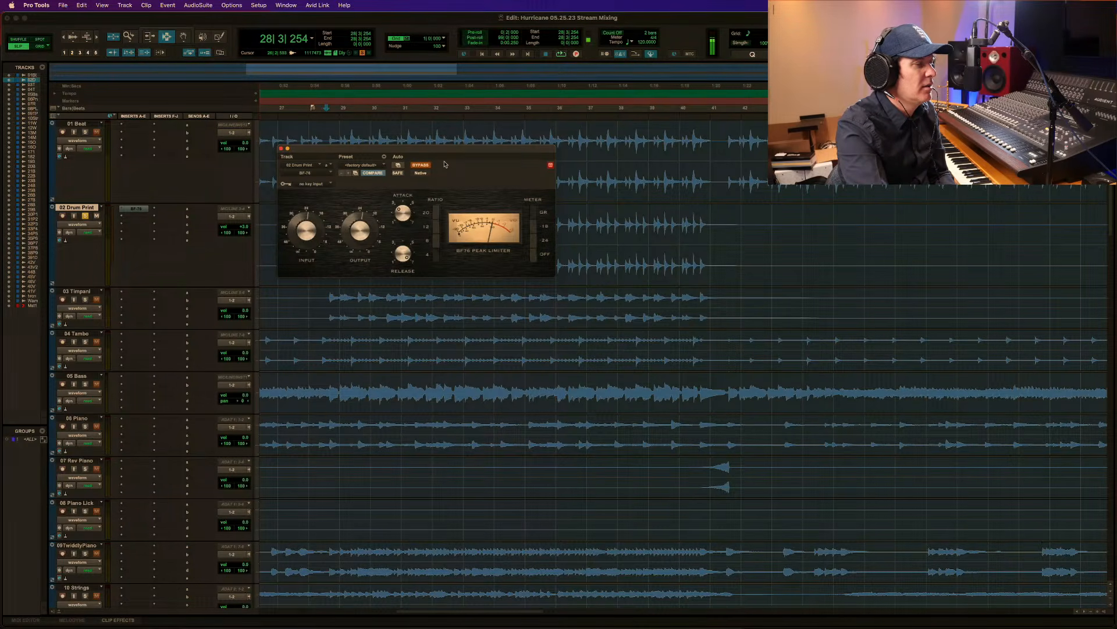
key(space)
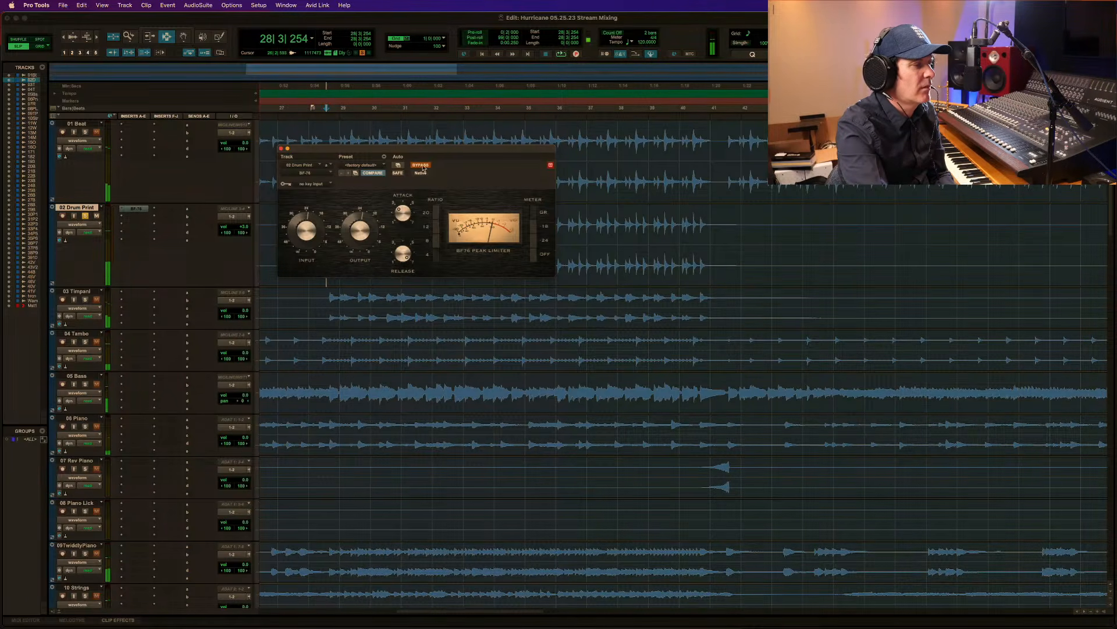
key(space)
key(space)
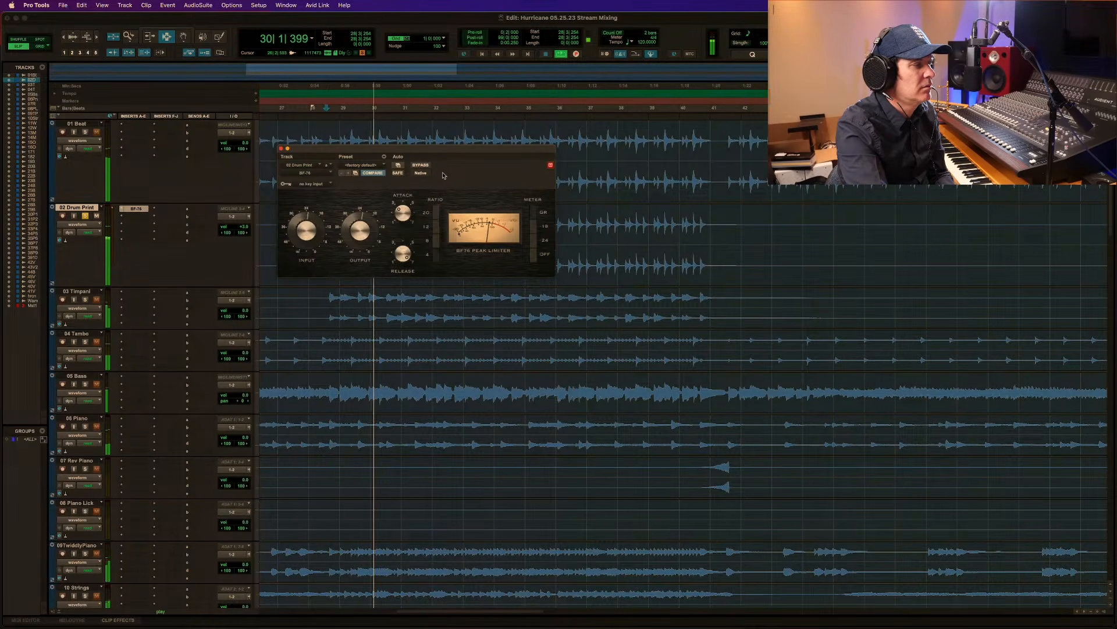
key(space)
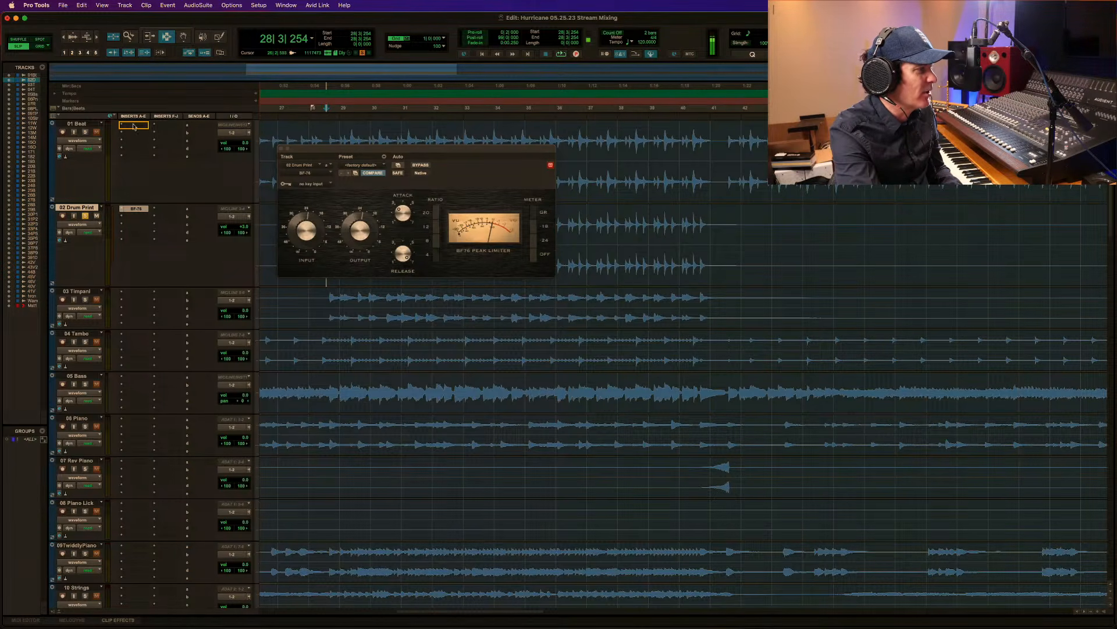
Solo 01 Beat, move the BF-76 window below its waveform, and play the track from 29|1|558.
click(87, 133)
drag(340, 148, 335, 233)
key(r)
key(r)
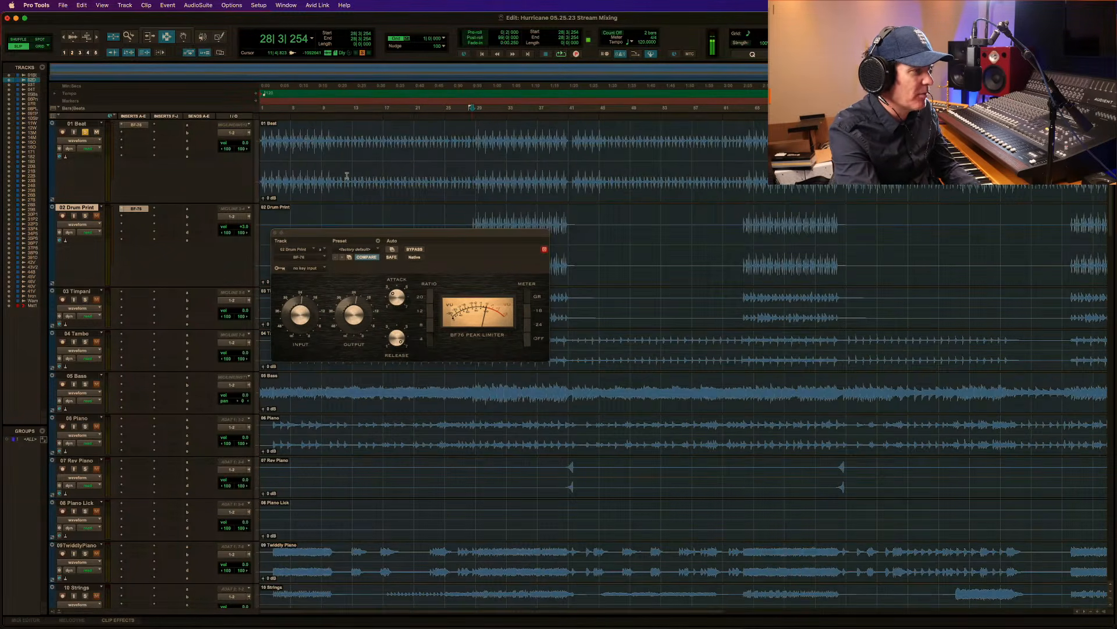
click(477, 144)
key(space)
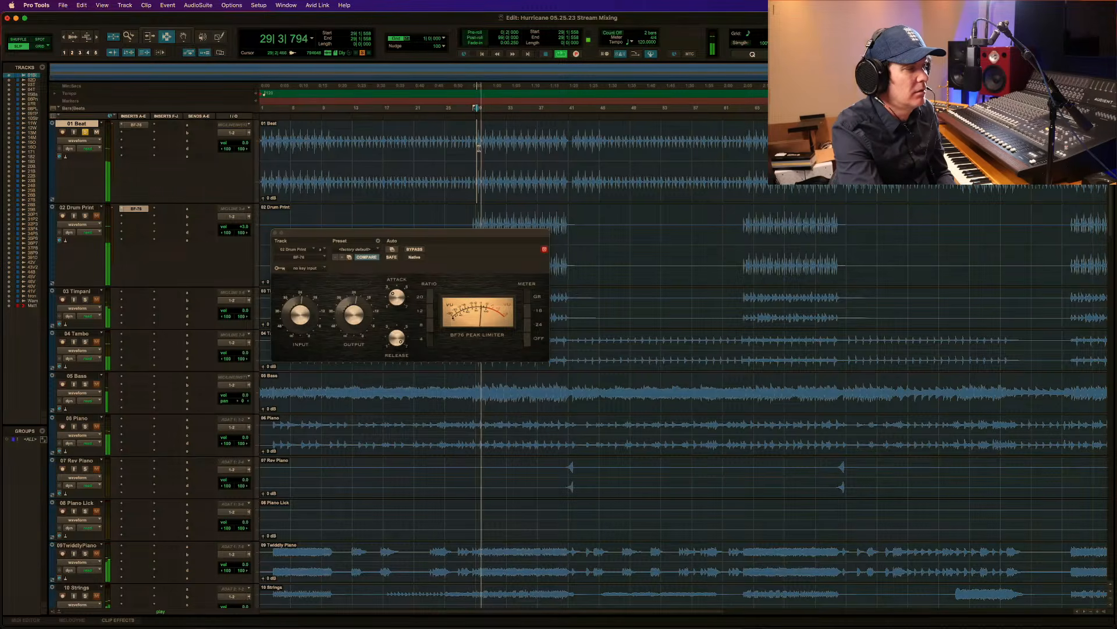
Open the BF-76 on 01 Beat and compare the track with the limiter active and bypassed.
click(133, 125)
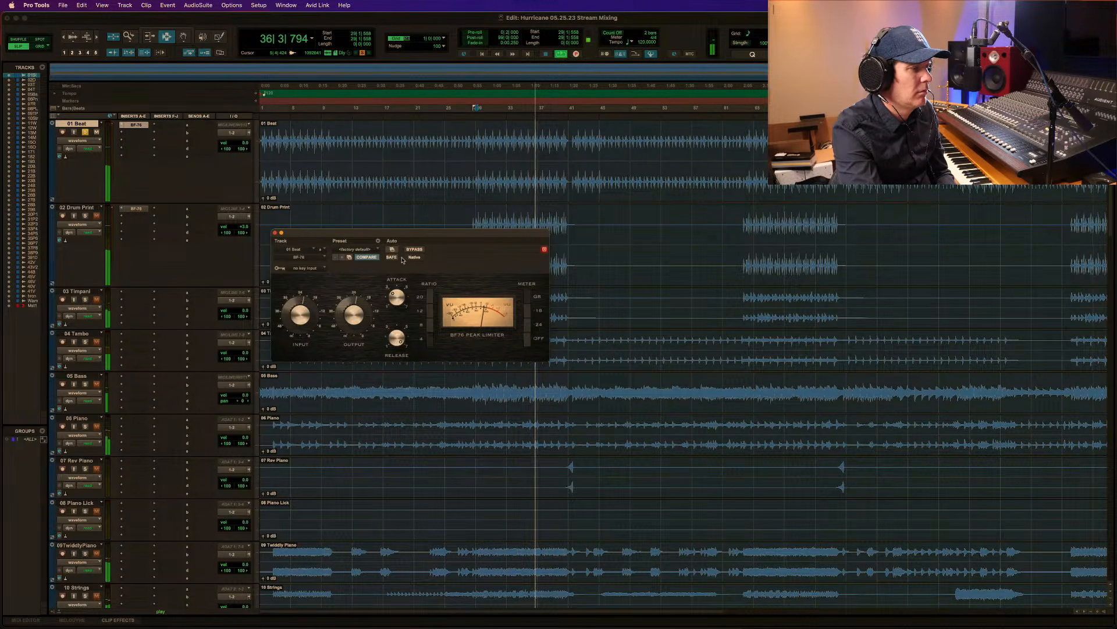
key(space)
click(420, 250)
key(space)
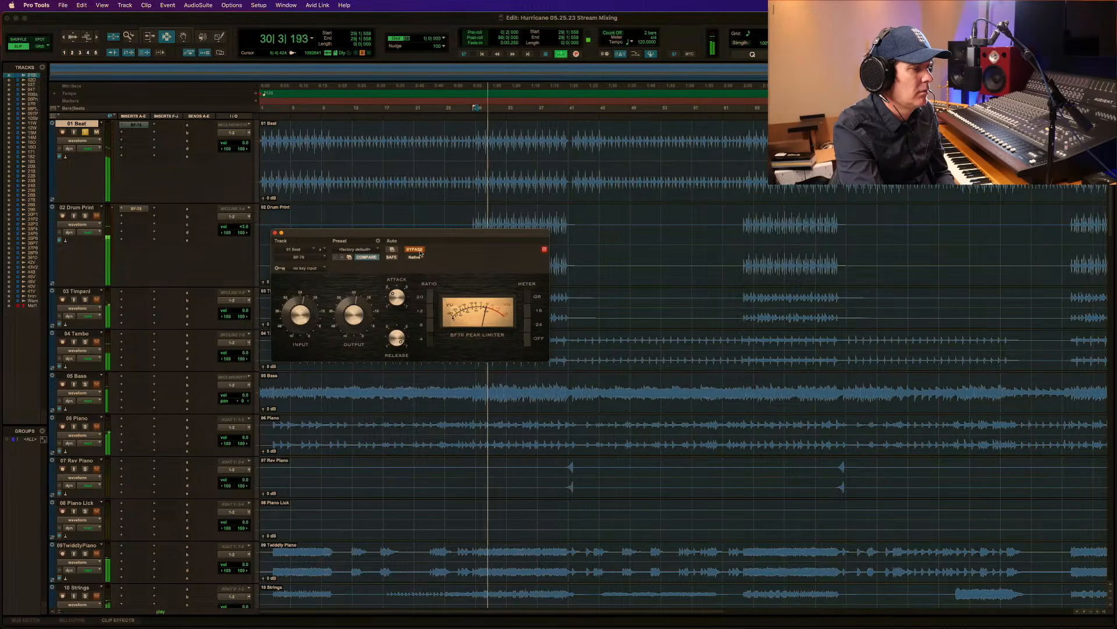
click(421, 250)
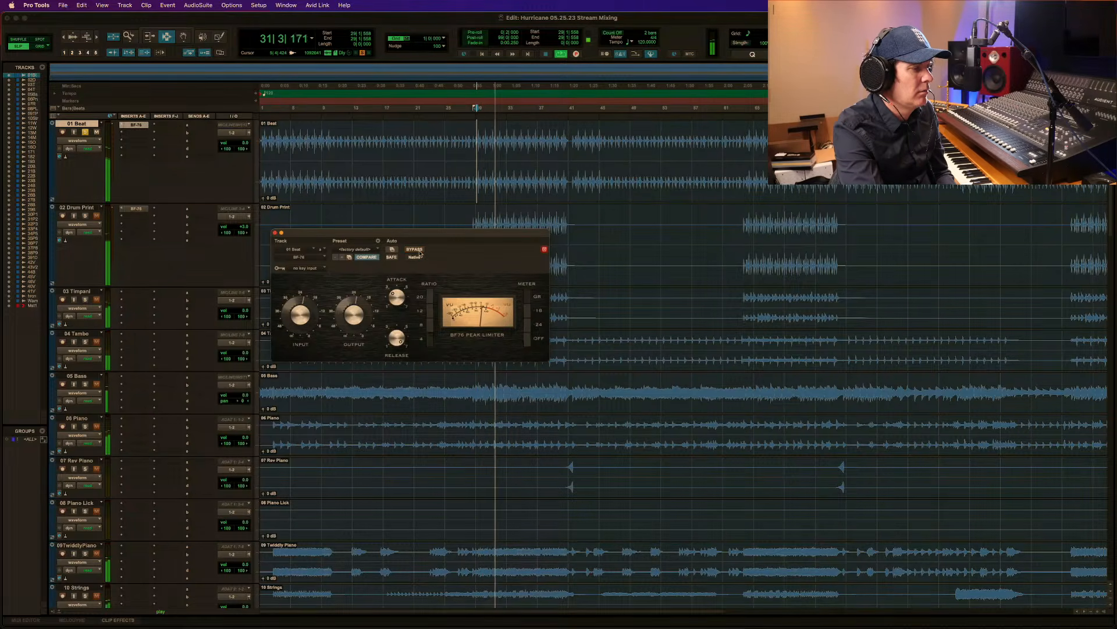
Play 01 Beat and 02 Drum Print together, comparing the passage with the BF-76 on 01 Beat active and bypassed.
key(space)
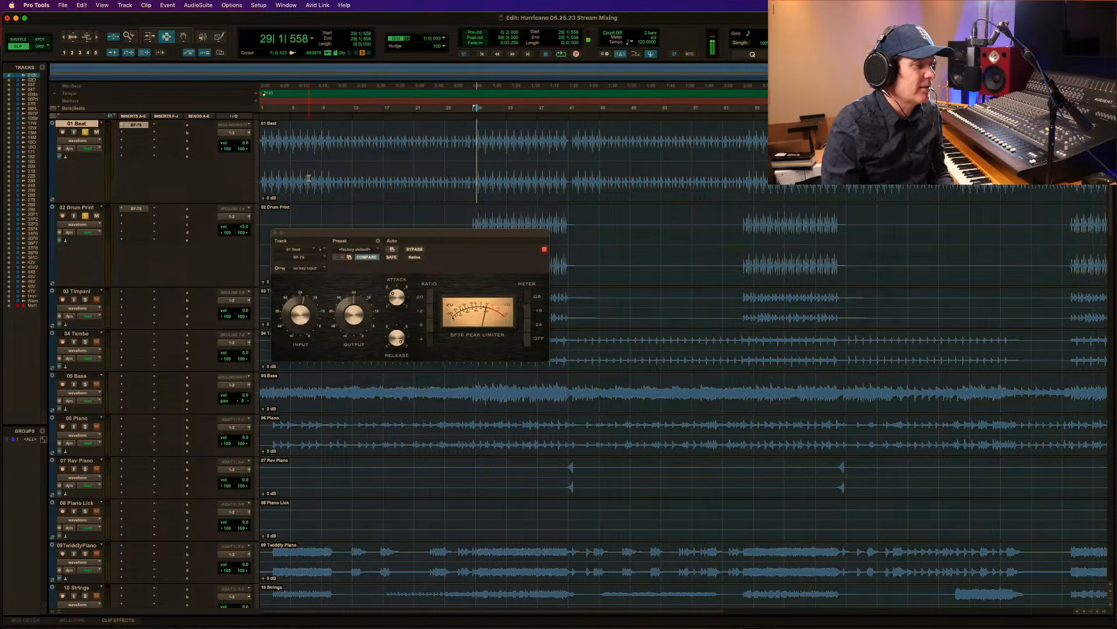
key(space)
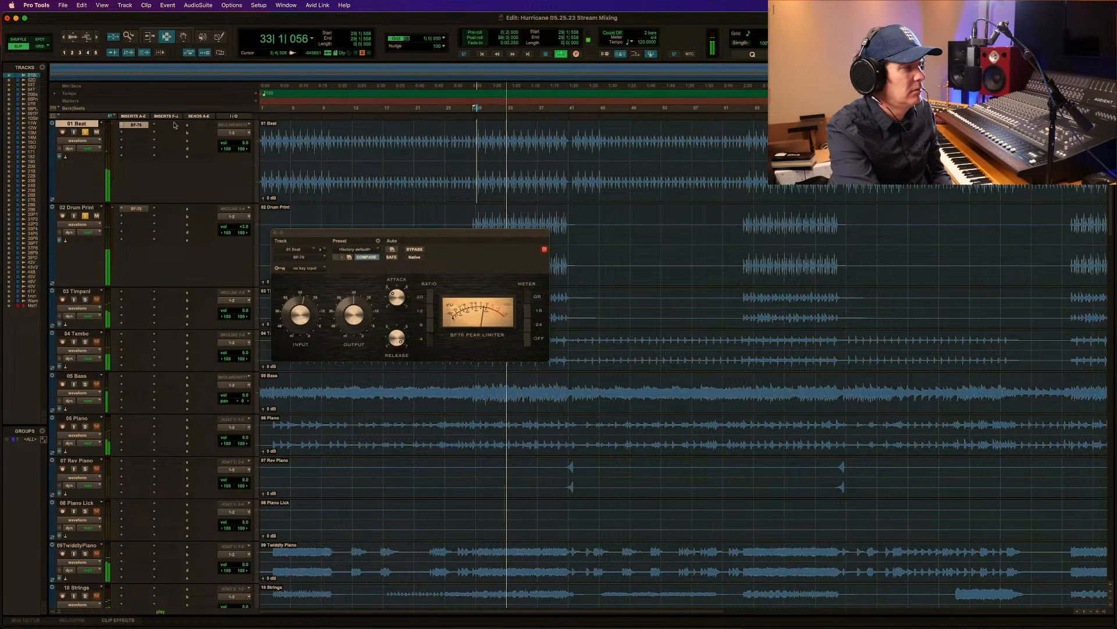
key(space)
super+click(136, 126)
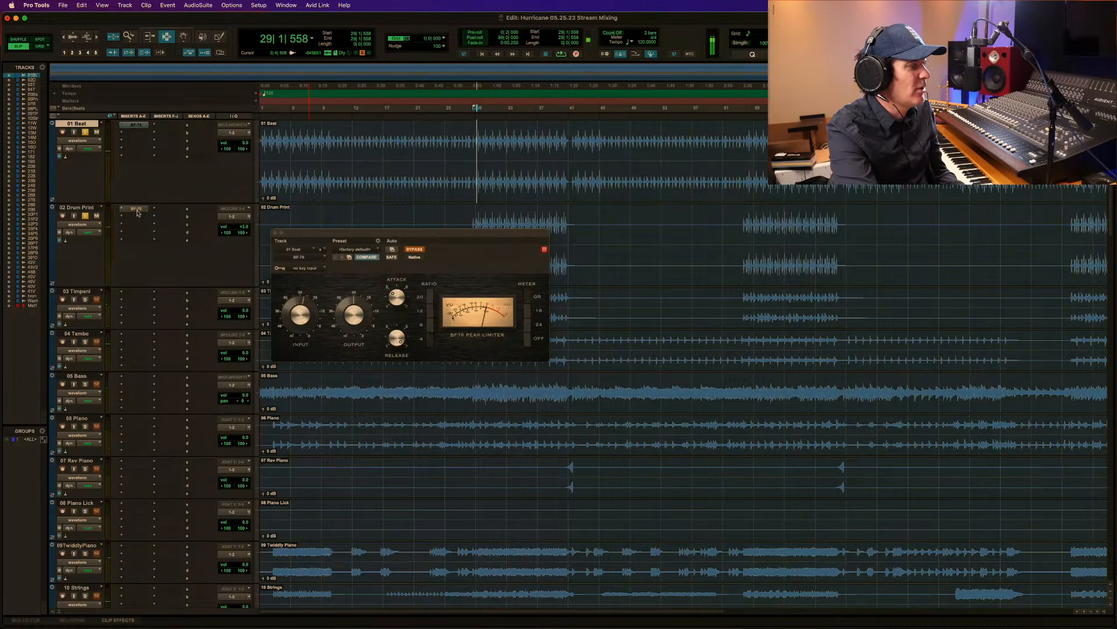
key(space)
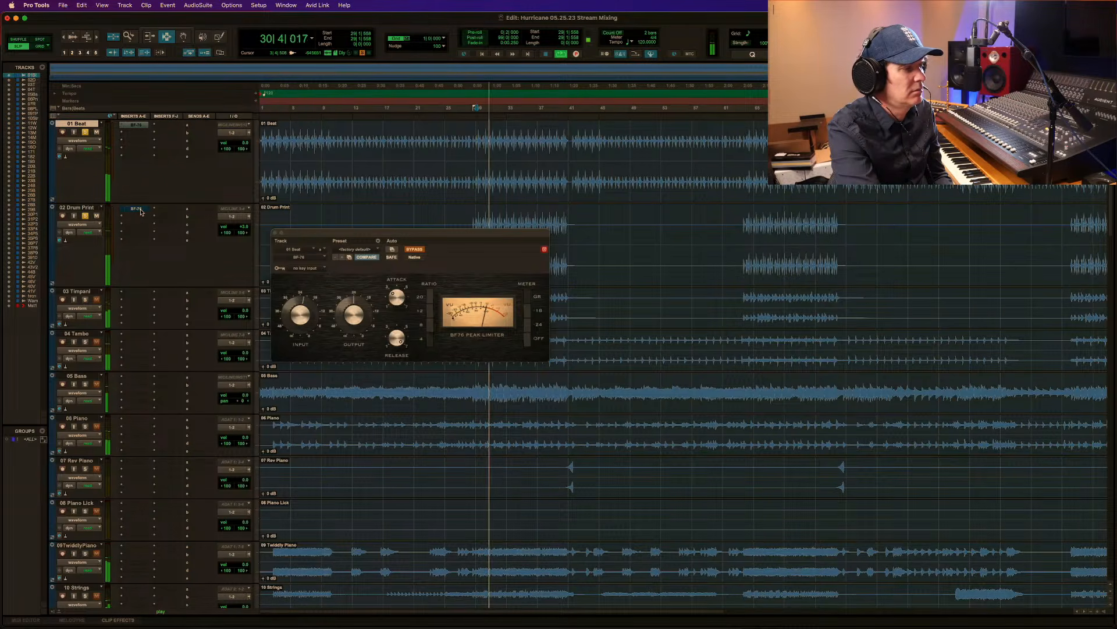
key(space)
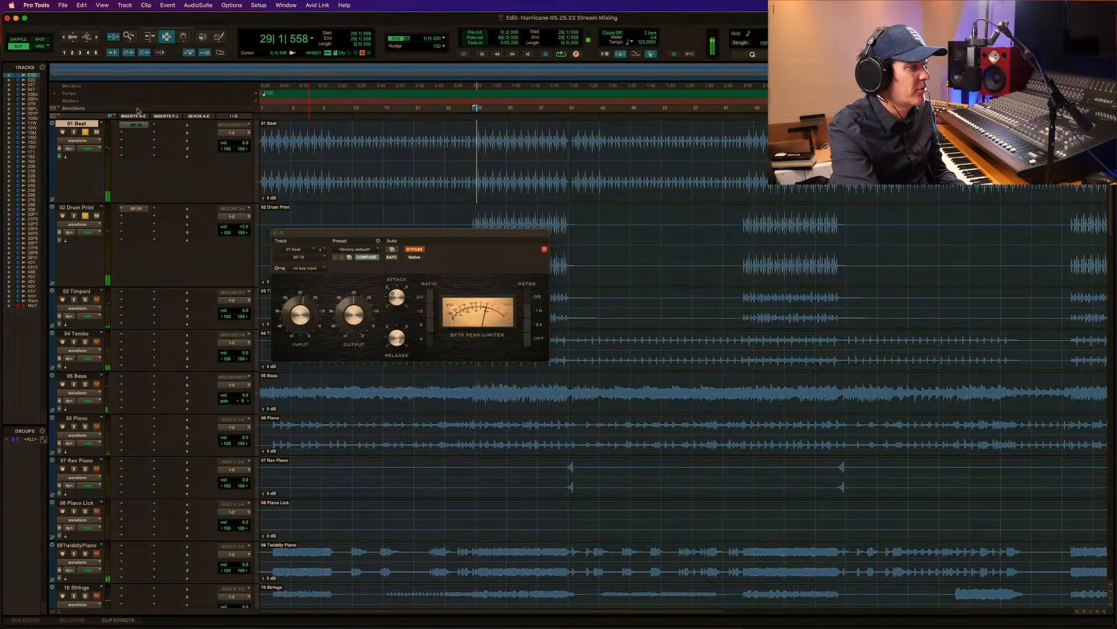
super+click(138, 127)
key(space)
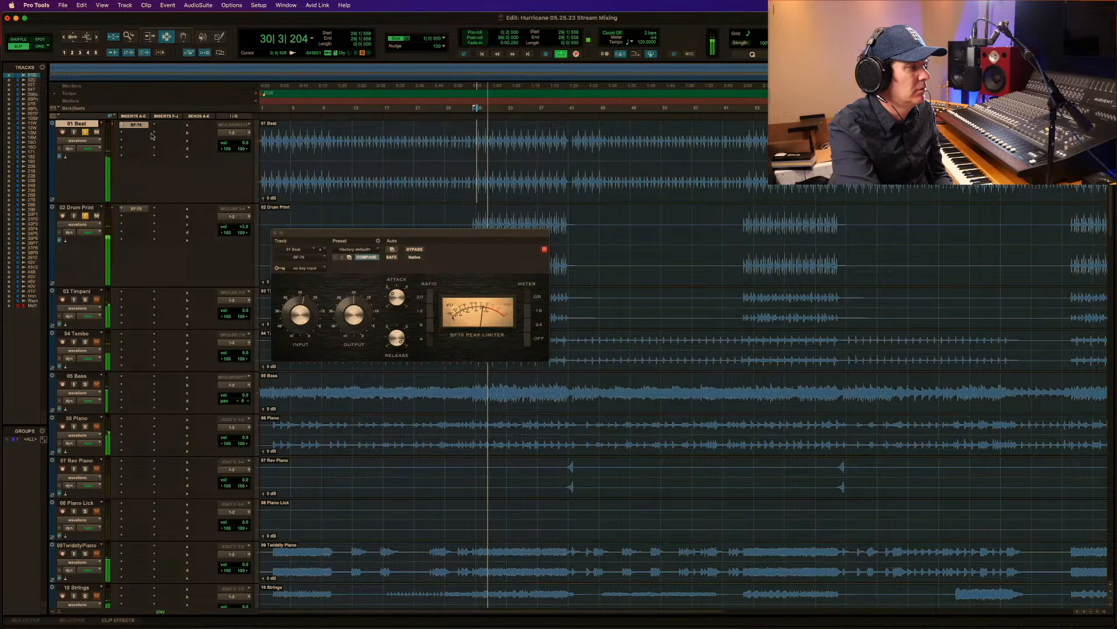
key(space)
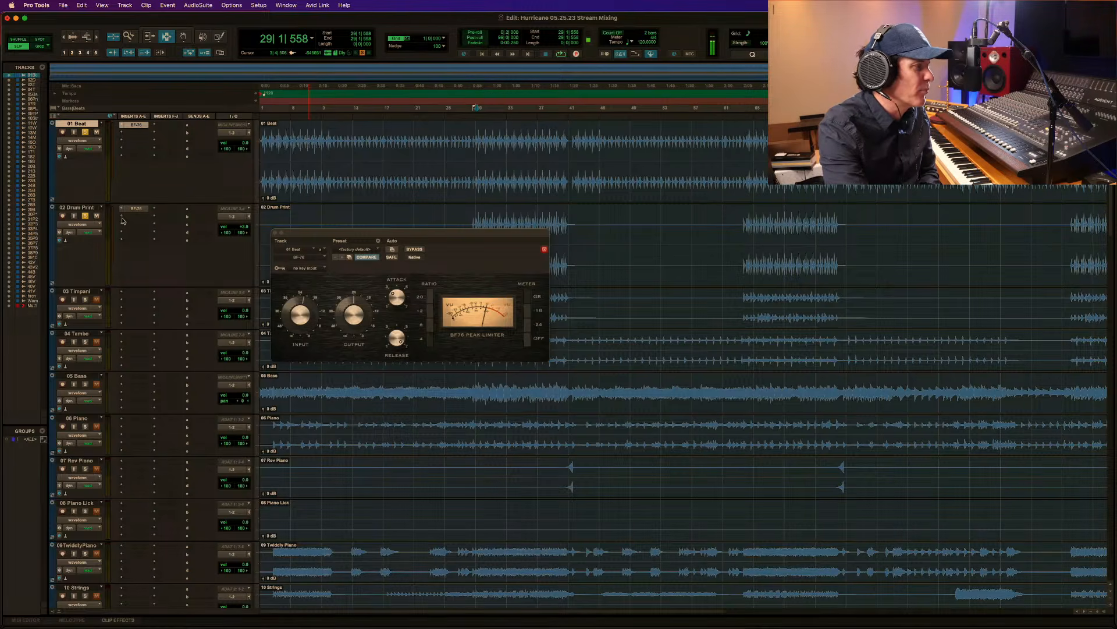
Insert the Avid EQ3 7-Band as a stereo multichannel plug-in after the BF-76 on 02 Drum Print.
click(94, 210)
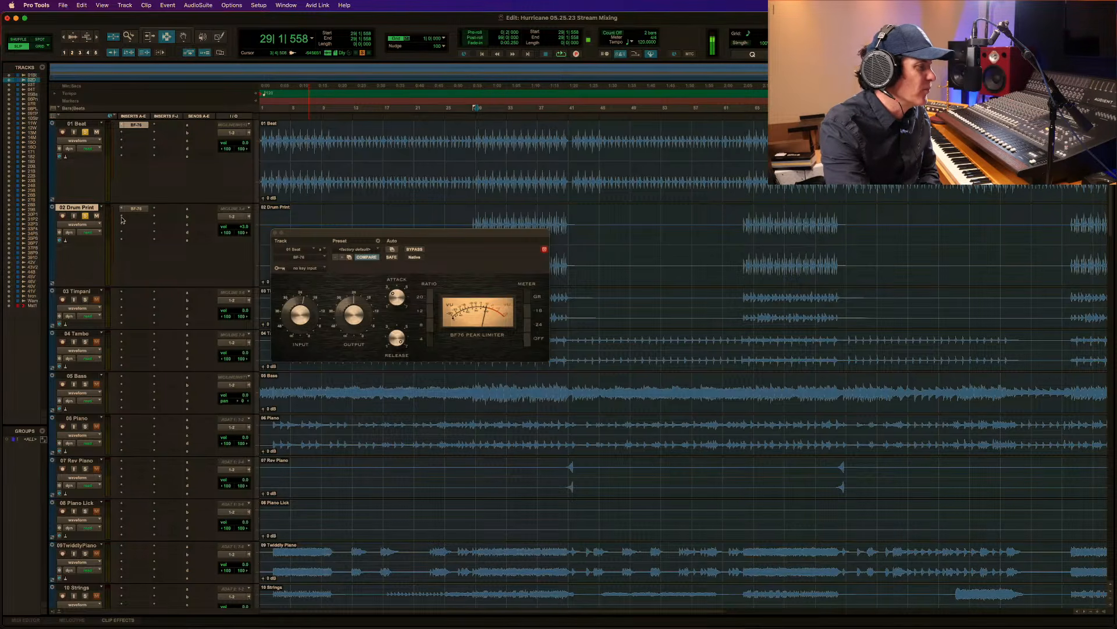
click(121, 219)
mouse_move(157, 217)
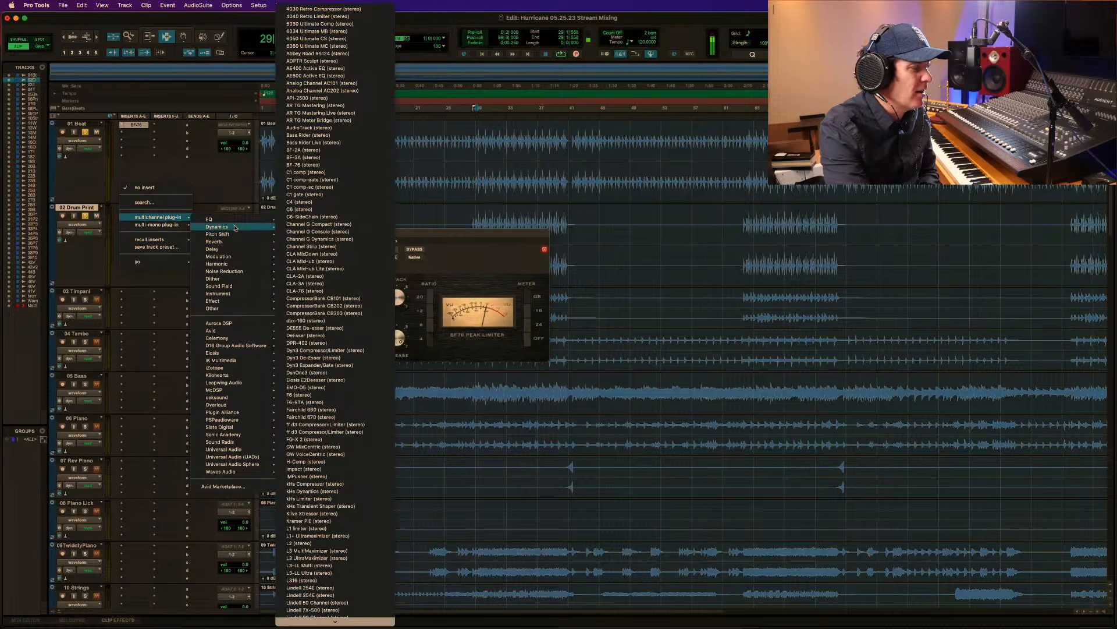
mouse_move(230, 222)
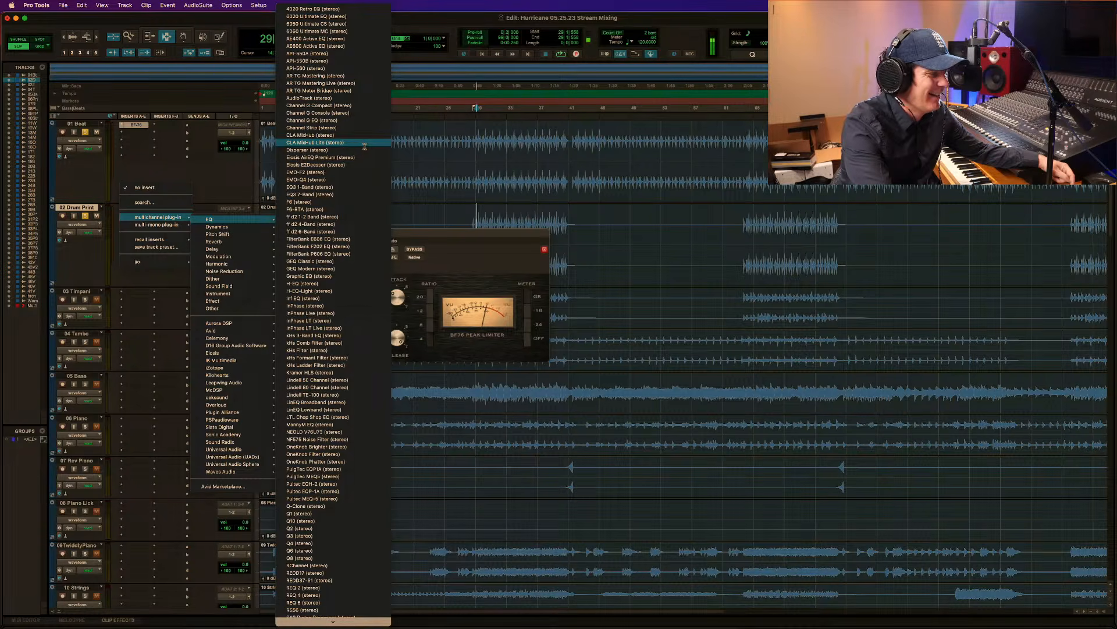
scroll(326, 416, down, 5)
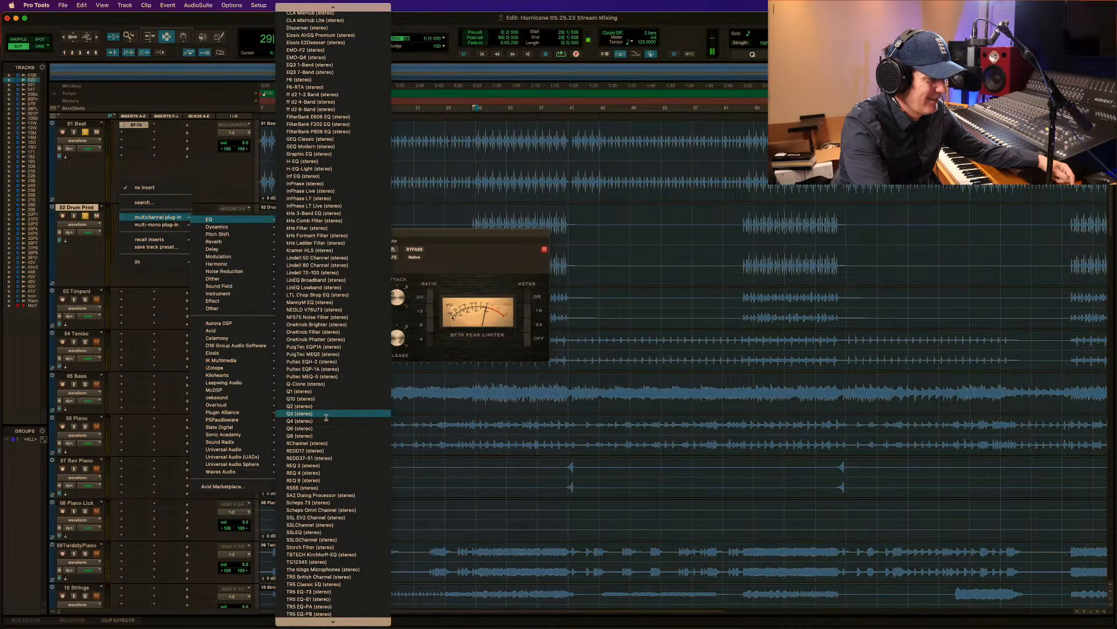
mouse_move(210, 330)
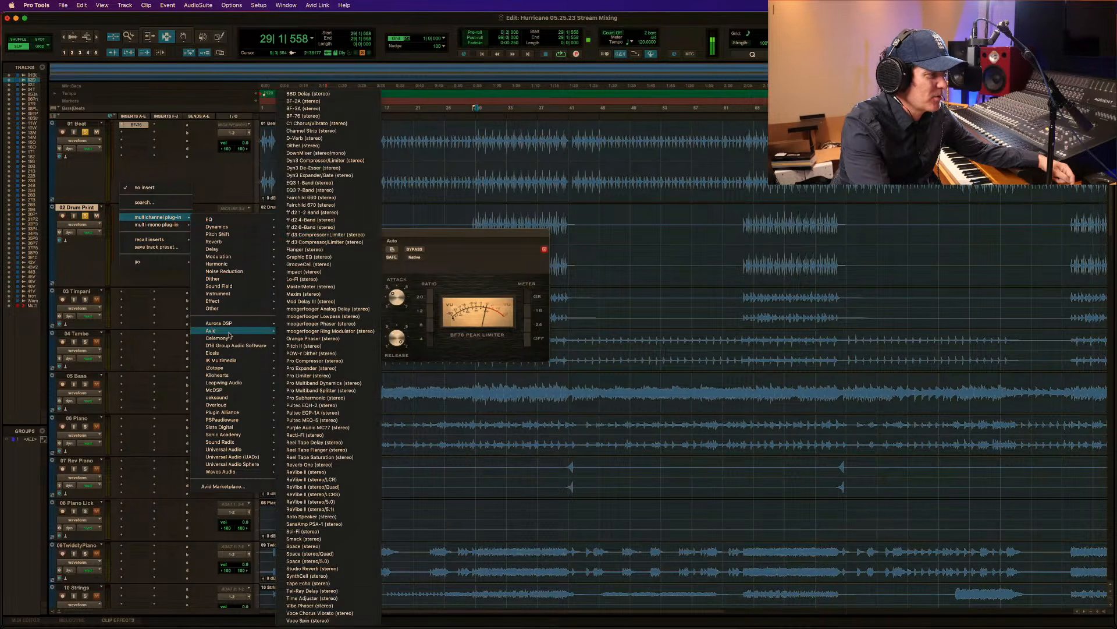
click(335, 190)
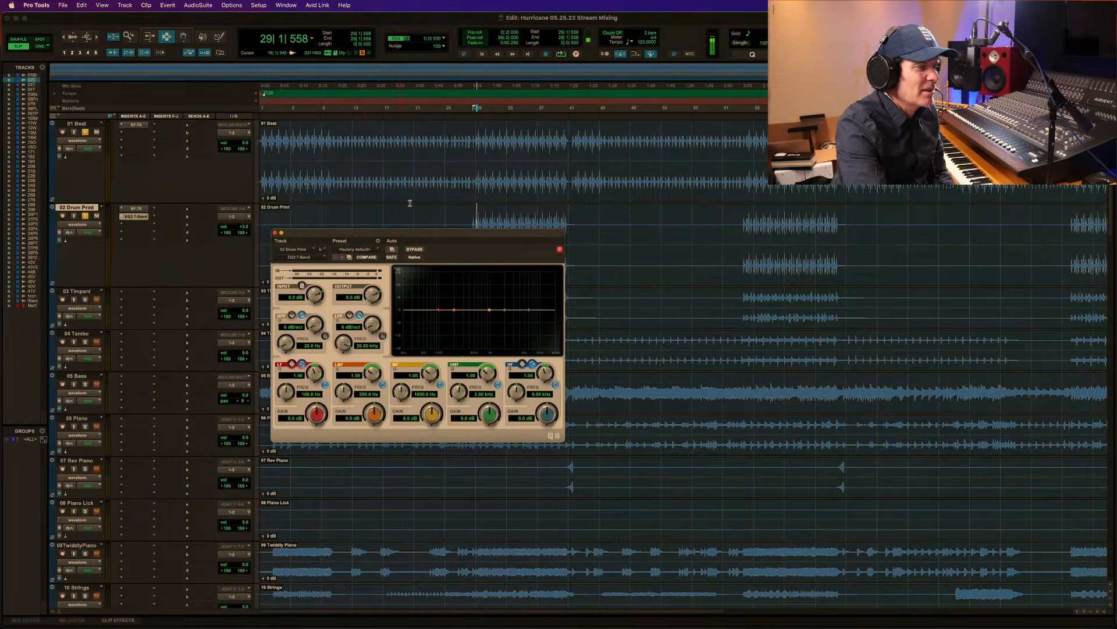
Enable the 20 Hz high-pass filter in the 02 Drum Print EQ during playback.
key(space)
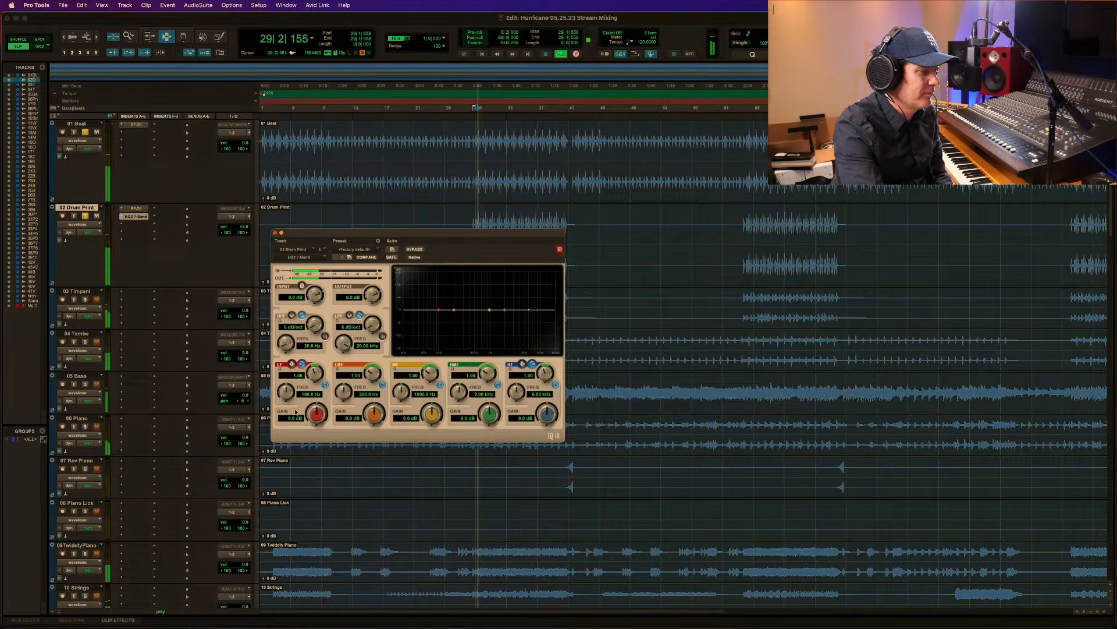
click(324, 336)
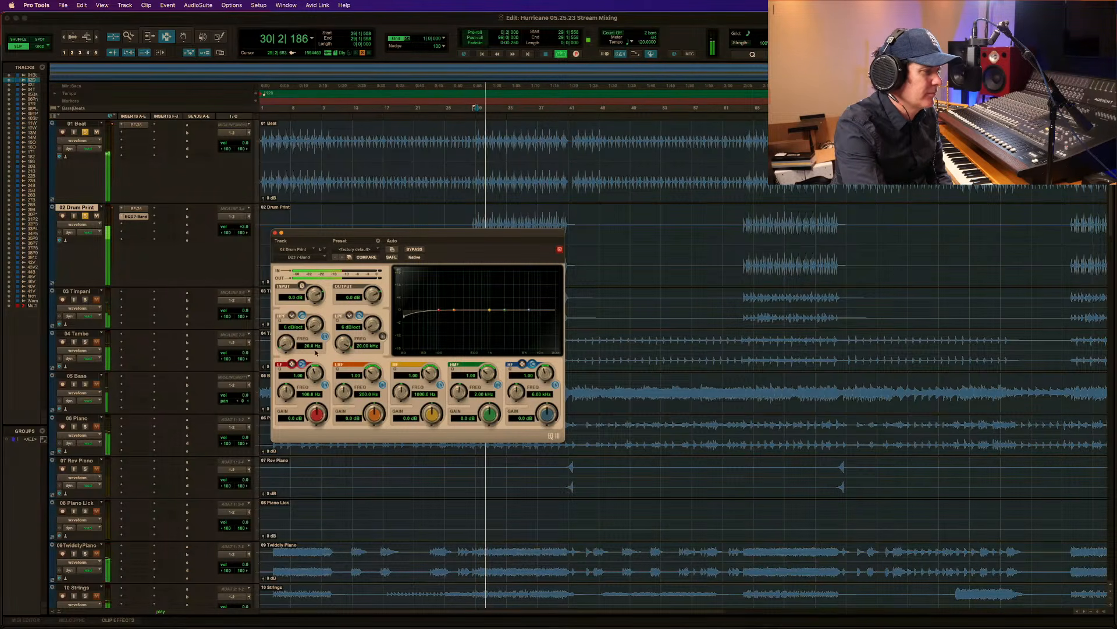
key(space)
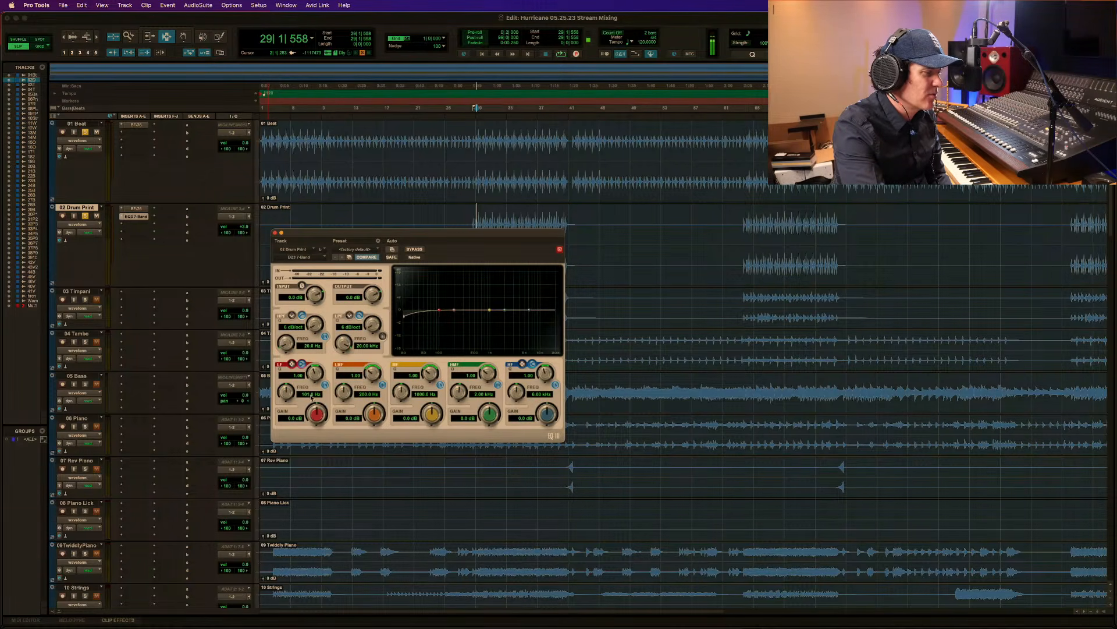
Set the low-frequency band of the 02 Drum Print EQ to about 60 Hz and boost it by 4.2 dB during playback.
click(311, 395)
text(60)
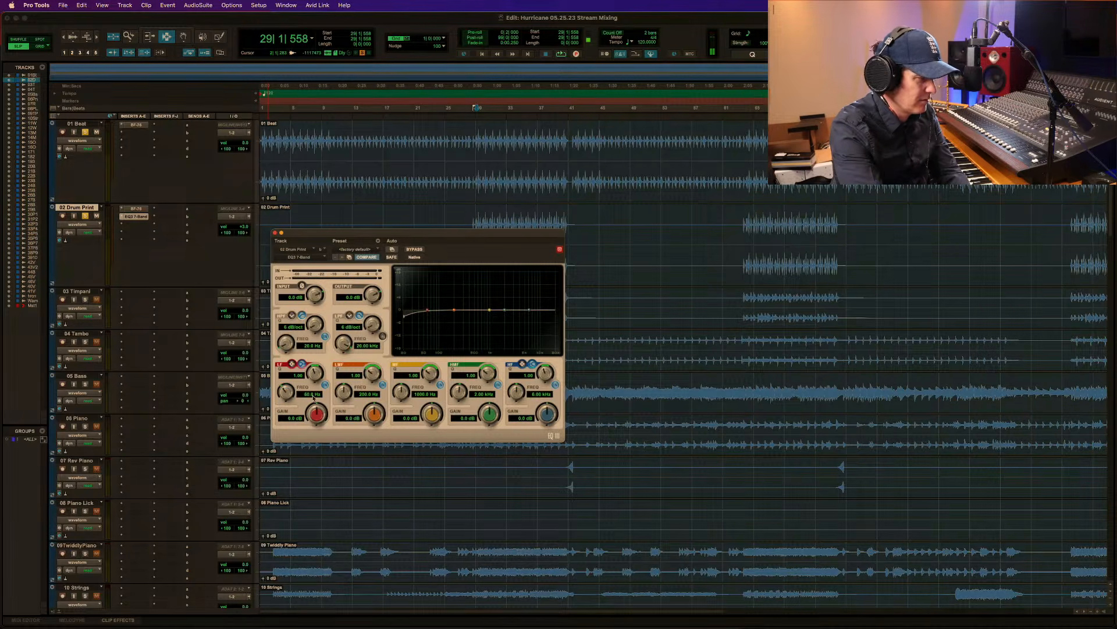
key(Return)
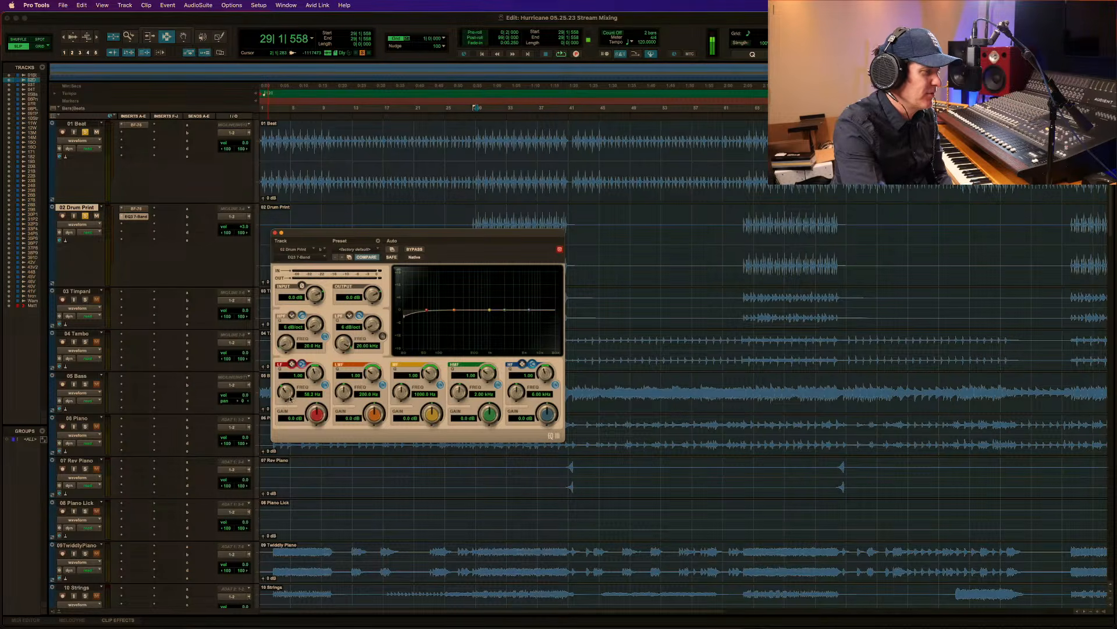
key(space)
drag(319, 409, 322, 375)
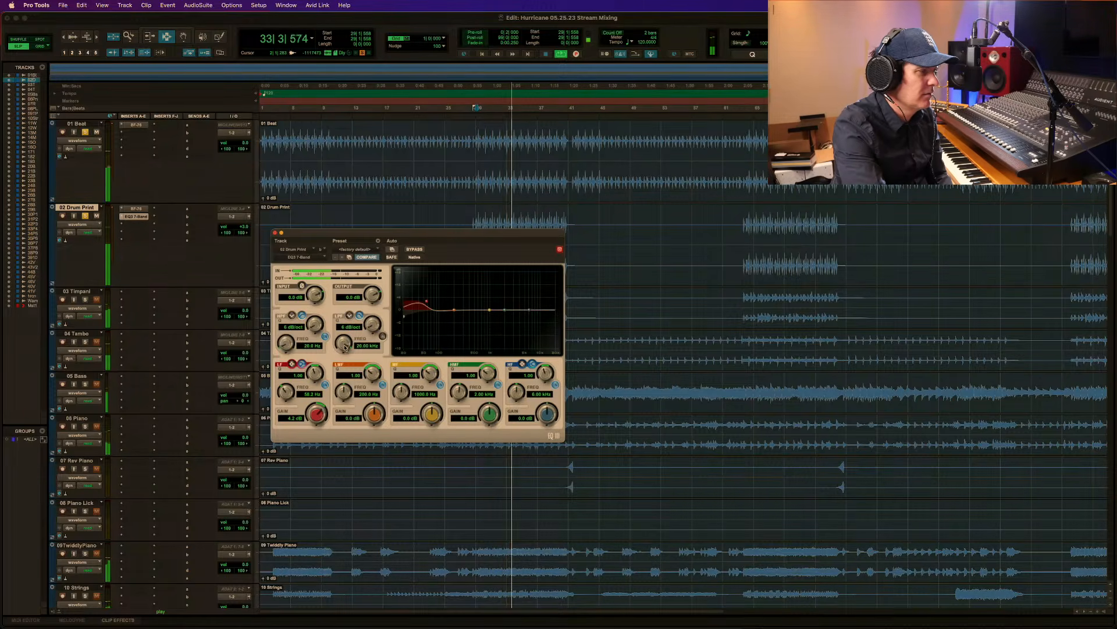
Replay the passage with the 02 Drum Print EQ bypassed and active to compare the low-end boost.
key(space)
click(415, 249)
key(space)
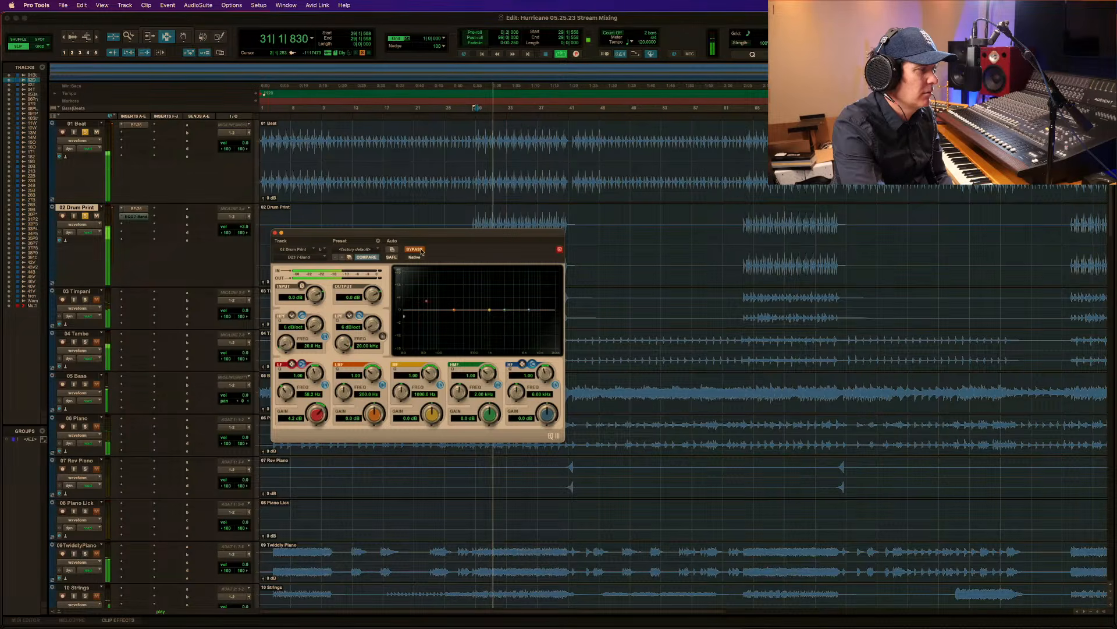
click(415, 249)
key(space)
key(space)
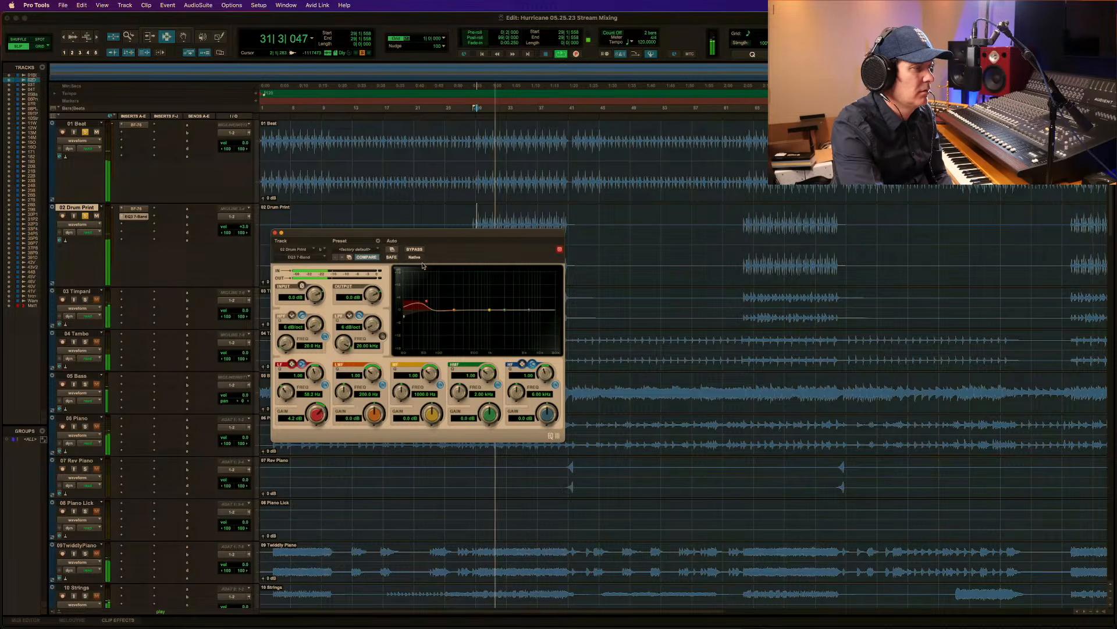
key(space)
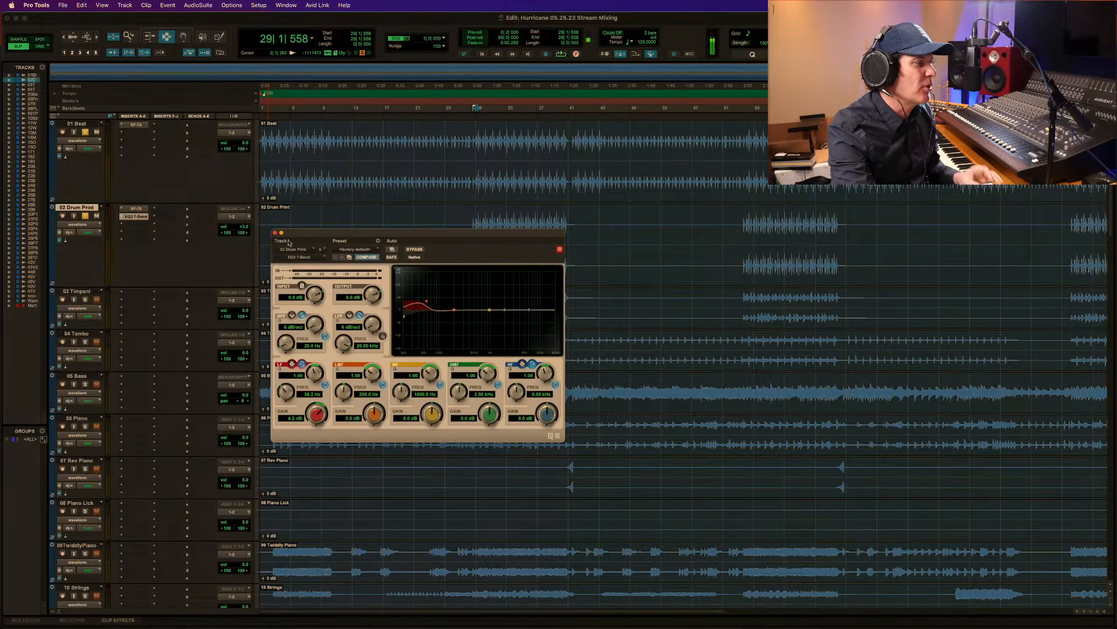
Insert the Avid EQ3 1-Band as a stereo multichannel plug-in after the BF-76 on 01 Beat.
click(122, 135)
mouse_move(158, 133)
mouse_move(232, 138)
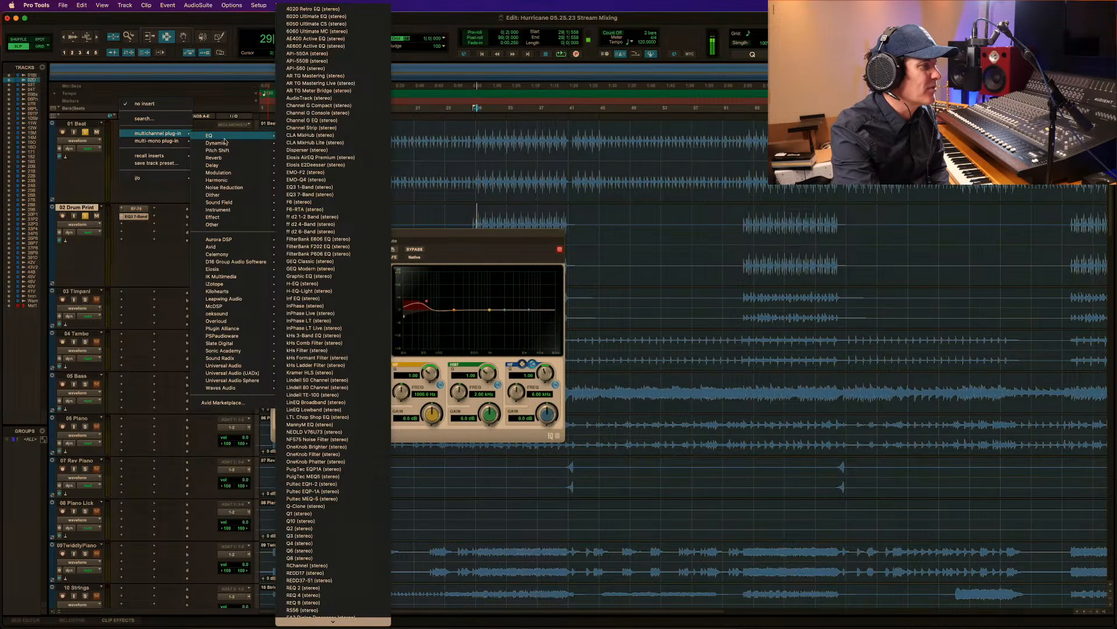
mouse_move(245, 246)
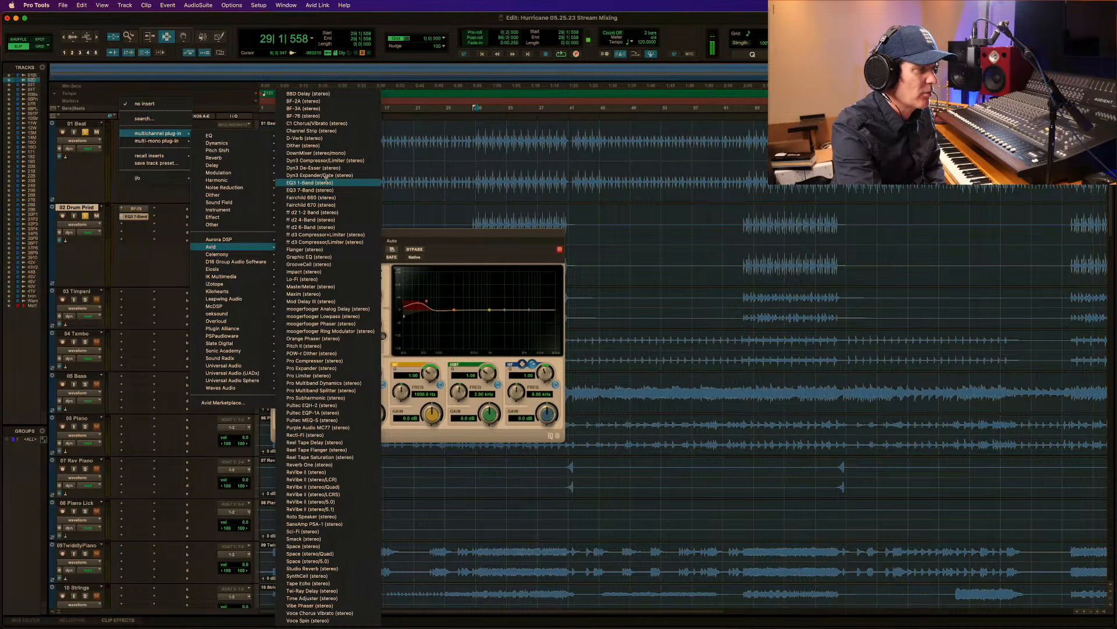
click(328, 183)
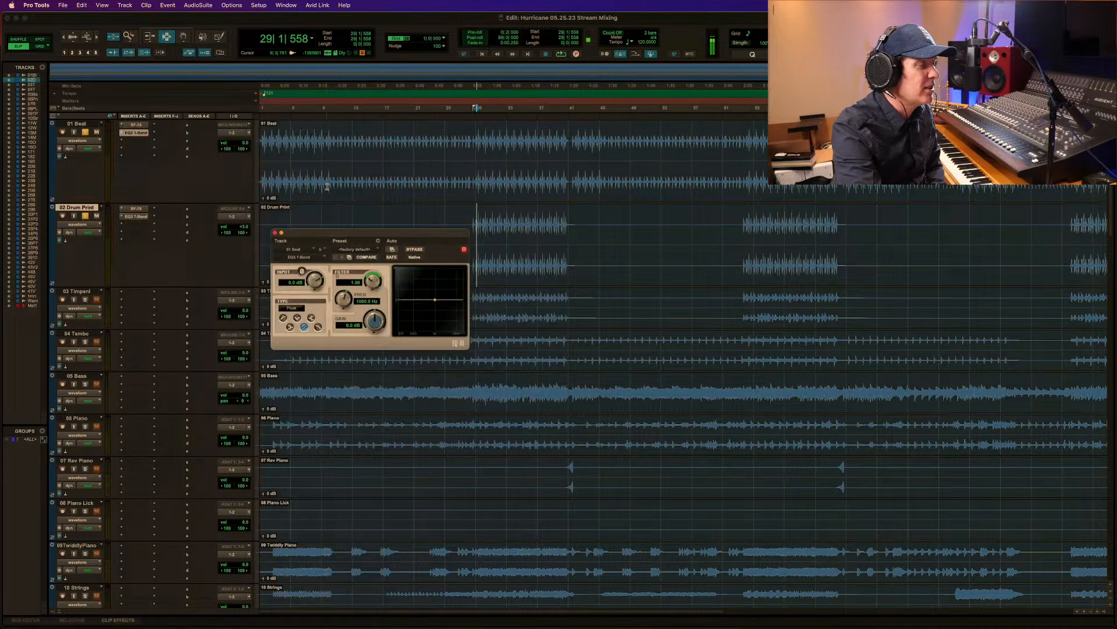
Switch the 01 Beat EQ to a high-pass filter, lower its cutoff below 100 Hz, and play the passage.
click(282, 318)
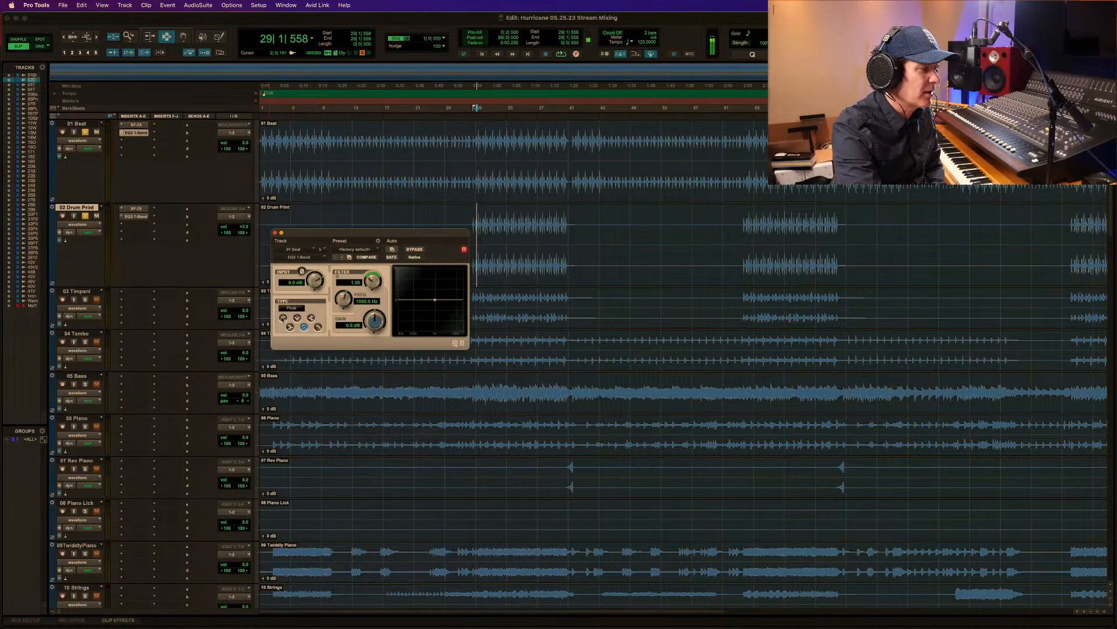
drag(347, 296, 310, 347)
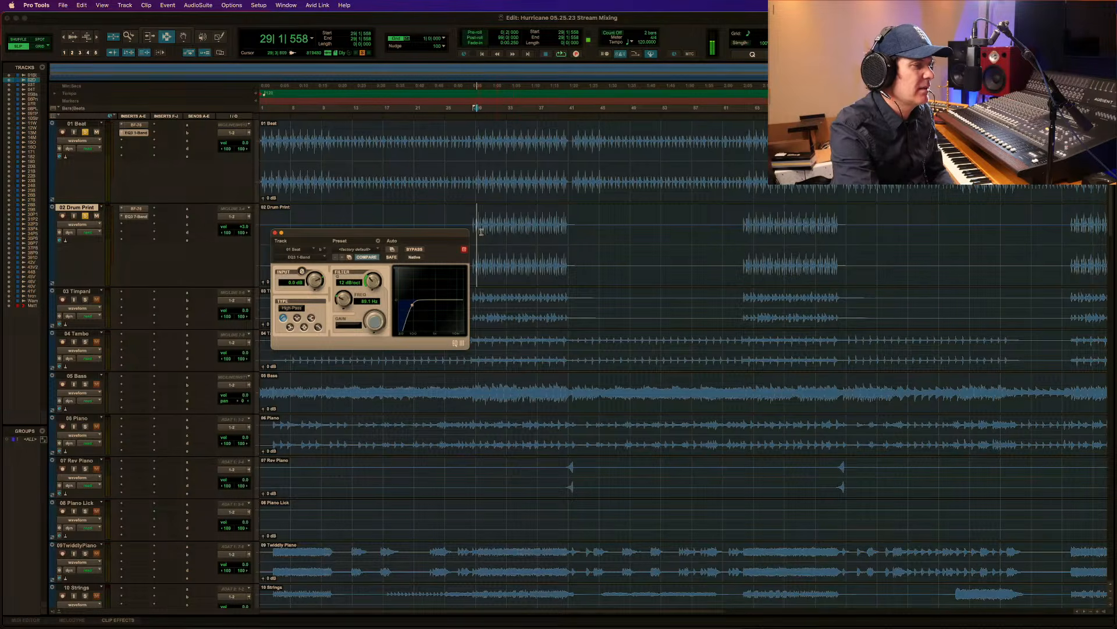
key(space)
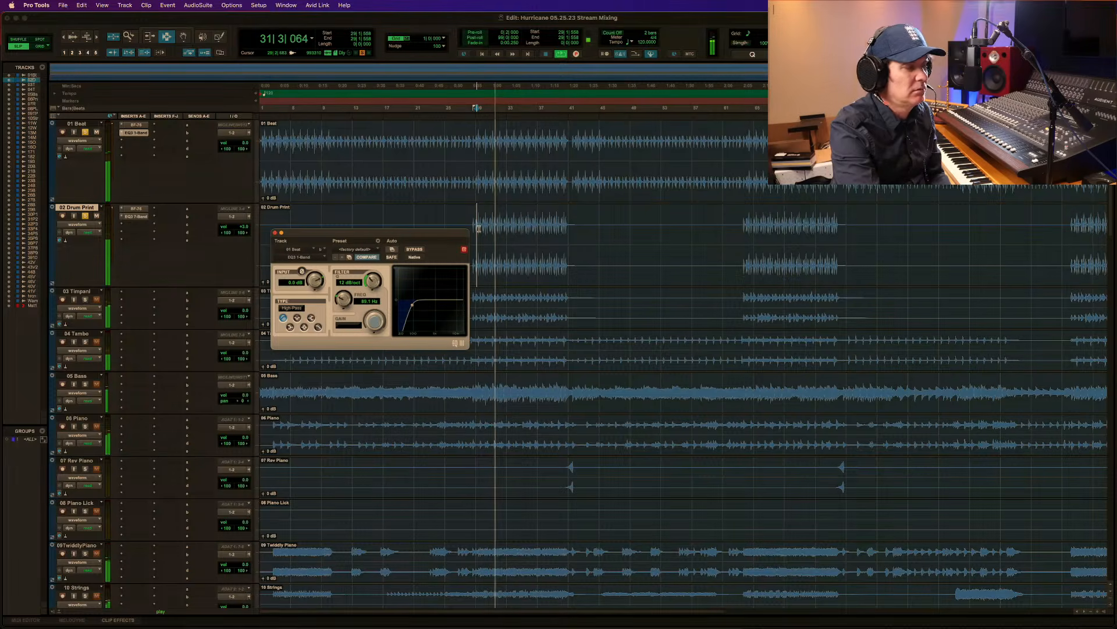
key(space)
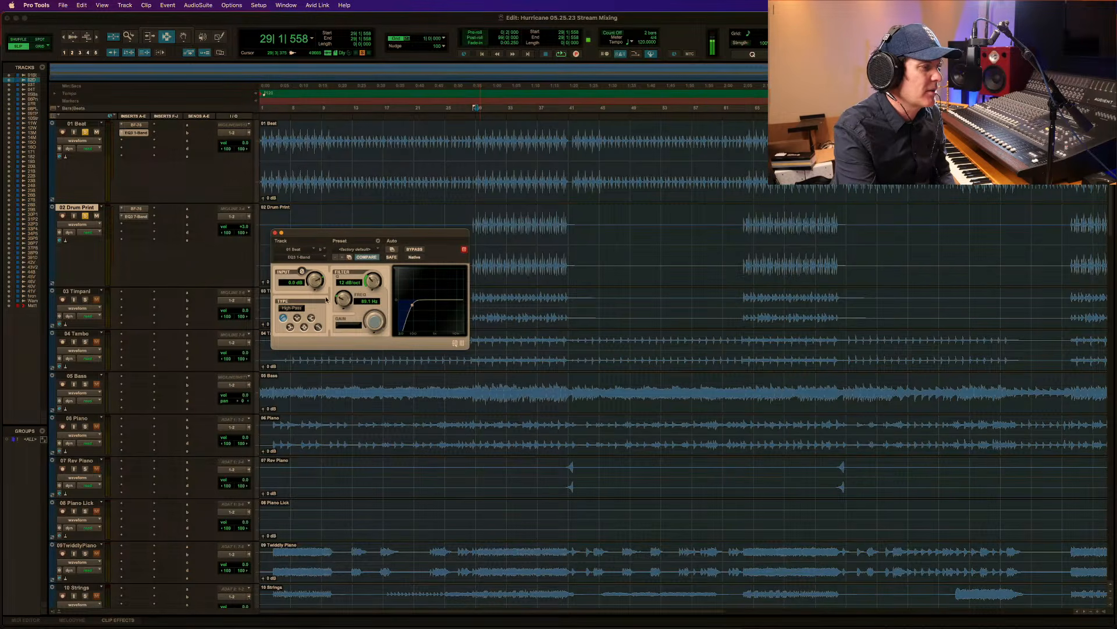
Raise the 01 Beat high-pass cutoff slightly and play from 28|3|959, just before the 02 Drum Print clip begins.
drag(341, 300, 342, 298)
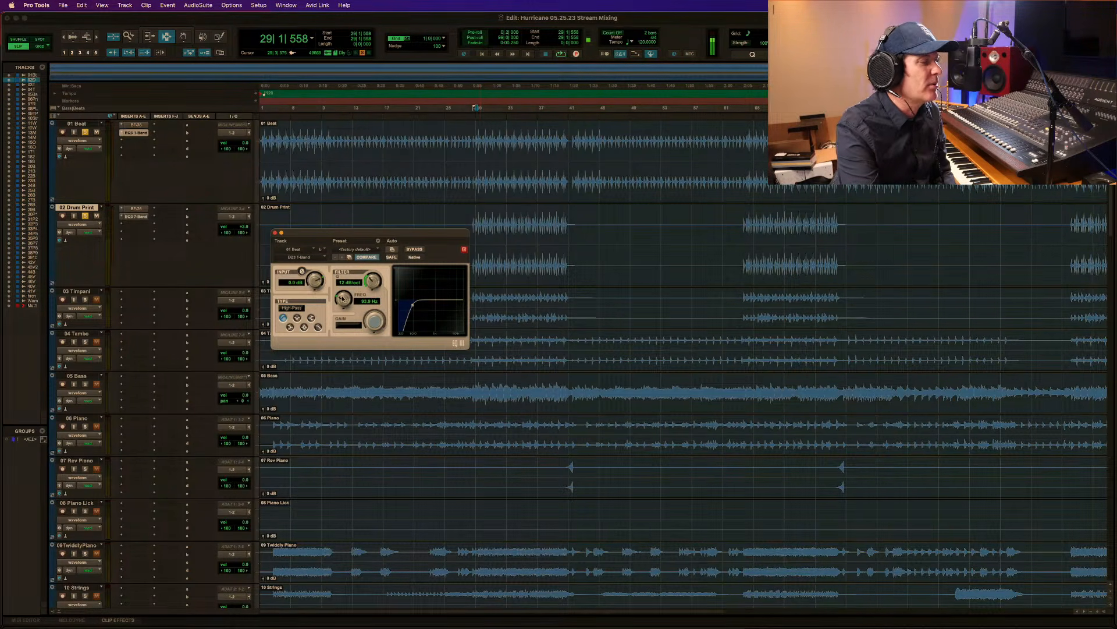
click(475, 151)
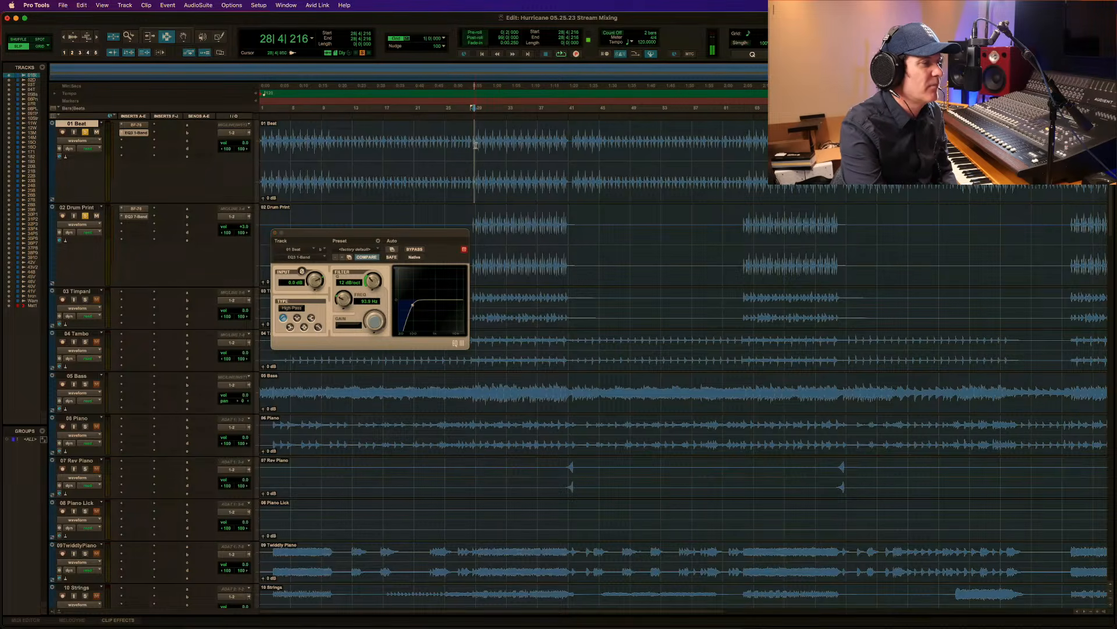
click(472, 226)
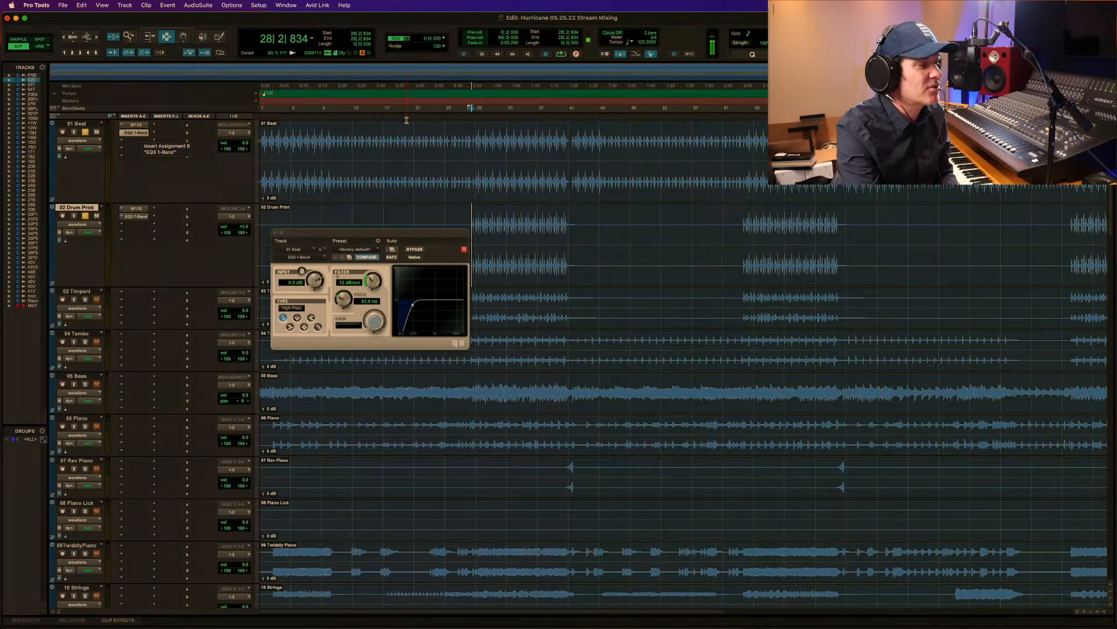
click(473, 144)
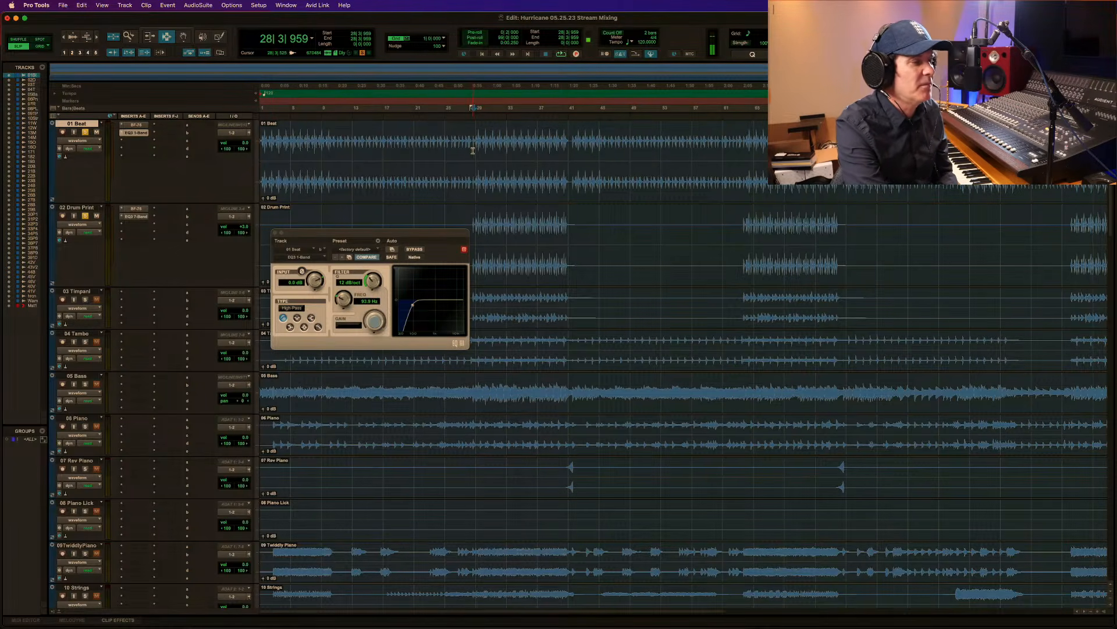
key(space)
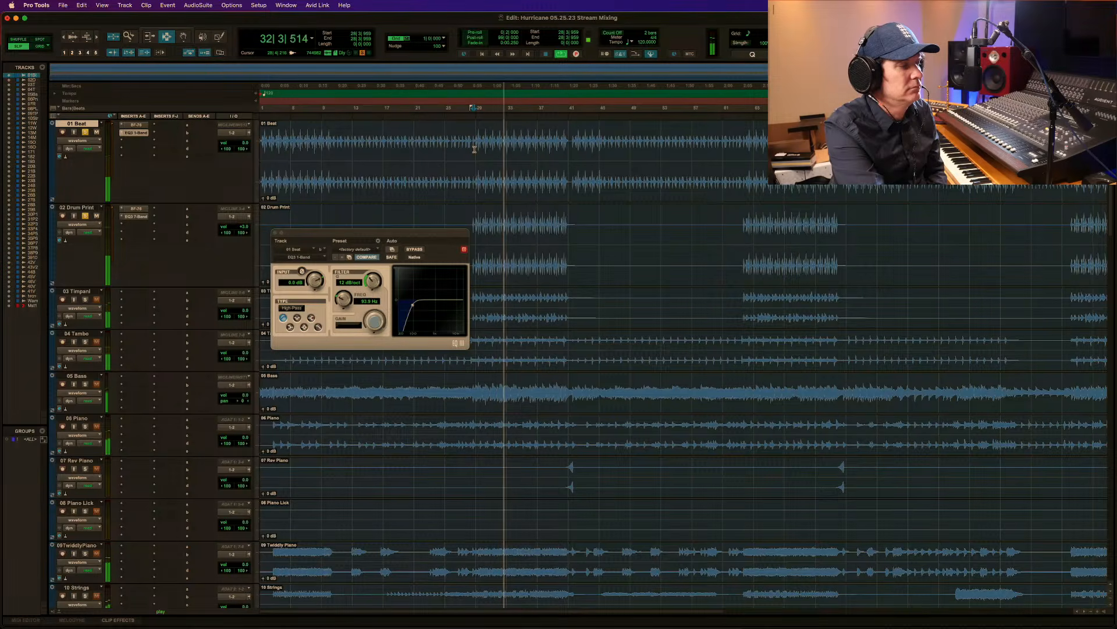
Compare the passage from 28|3|959 with the 01 Beat high-pass EQ bypassed and active.
key(space)
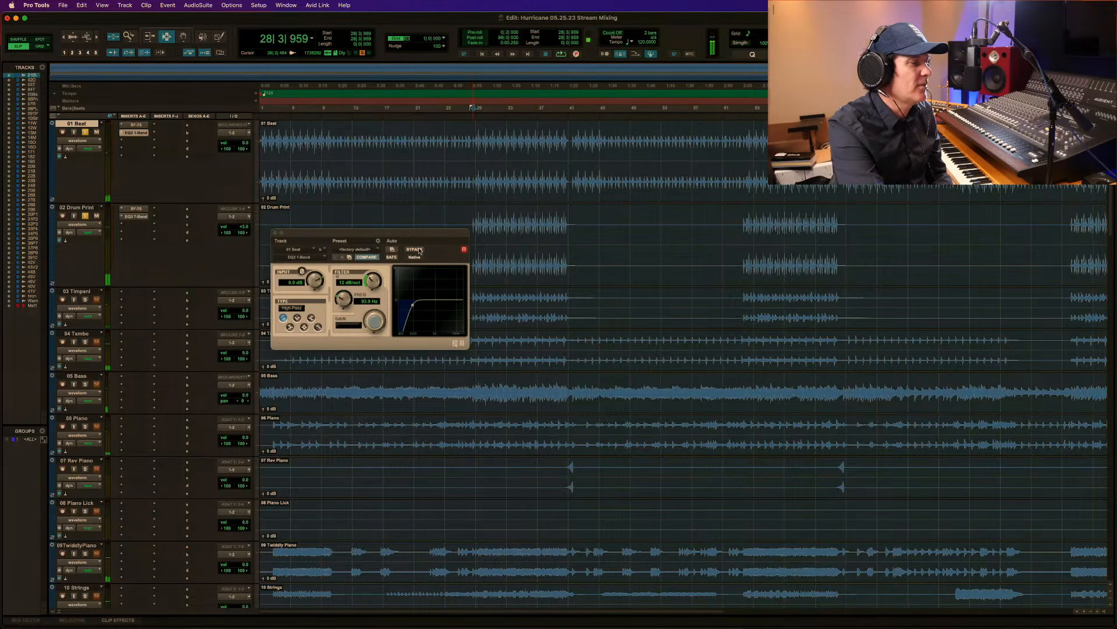
click(416, 250)
key(space)
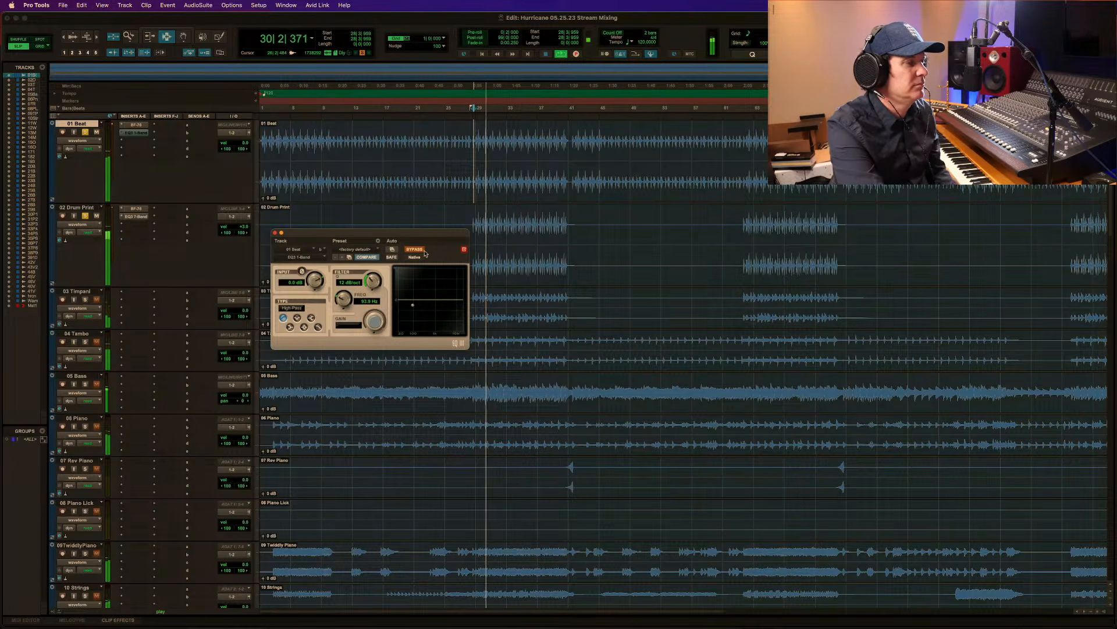
key(space)
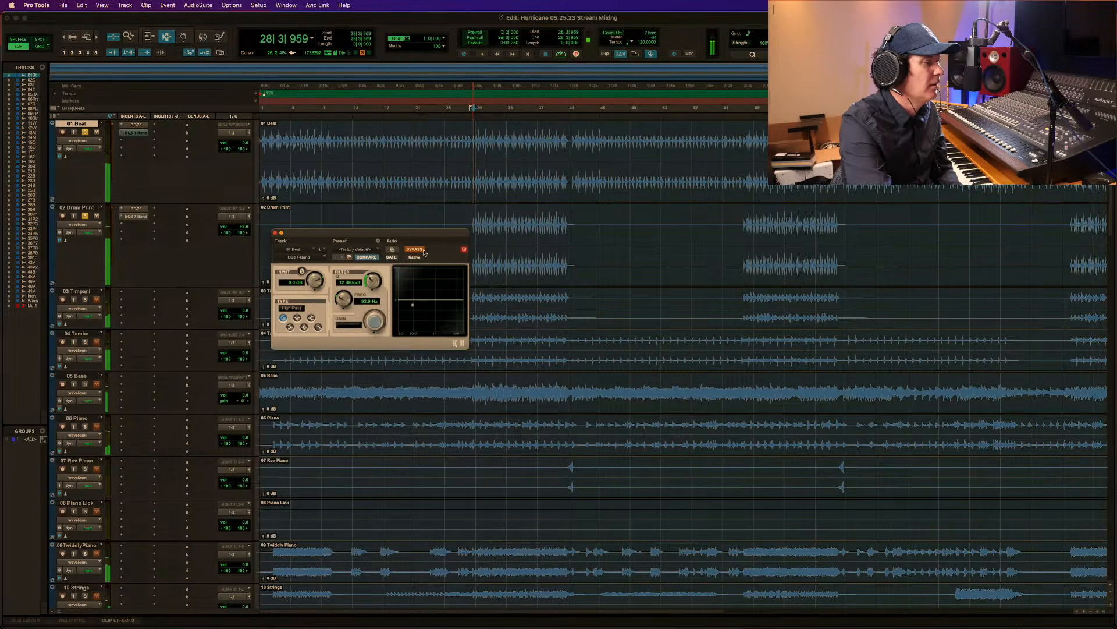
click(415, 250)
key(space)
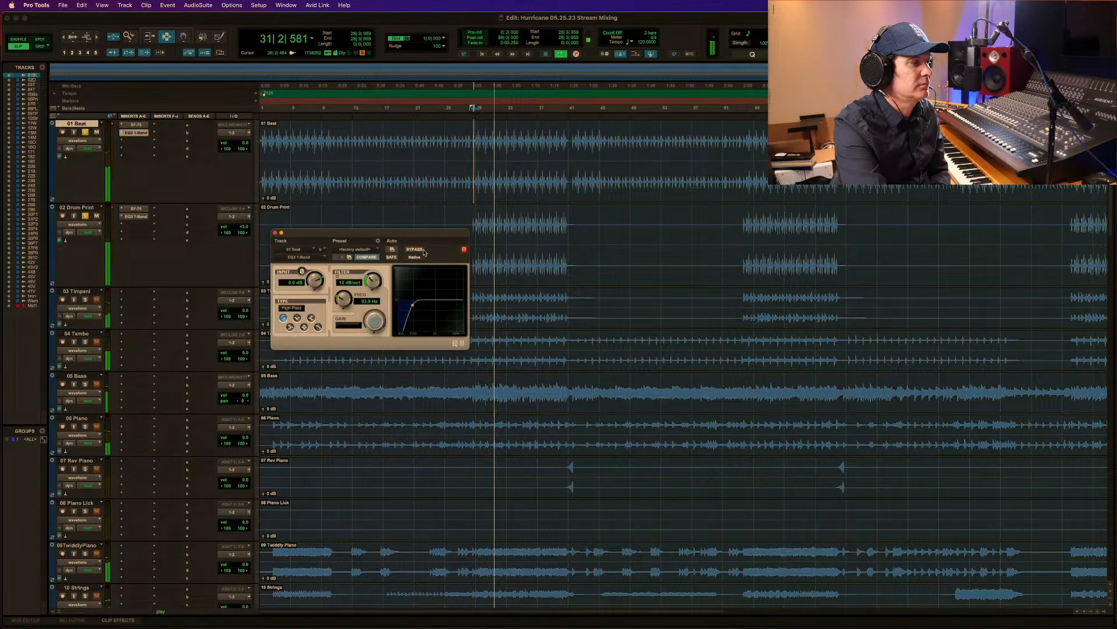
key(space)
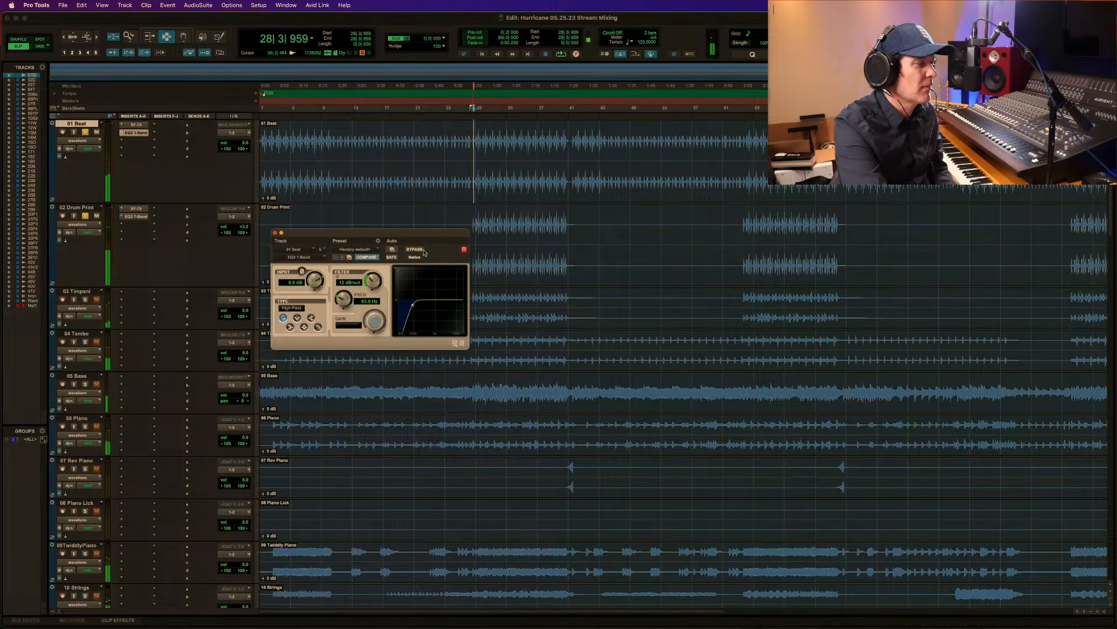
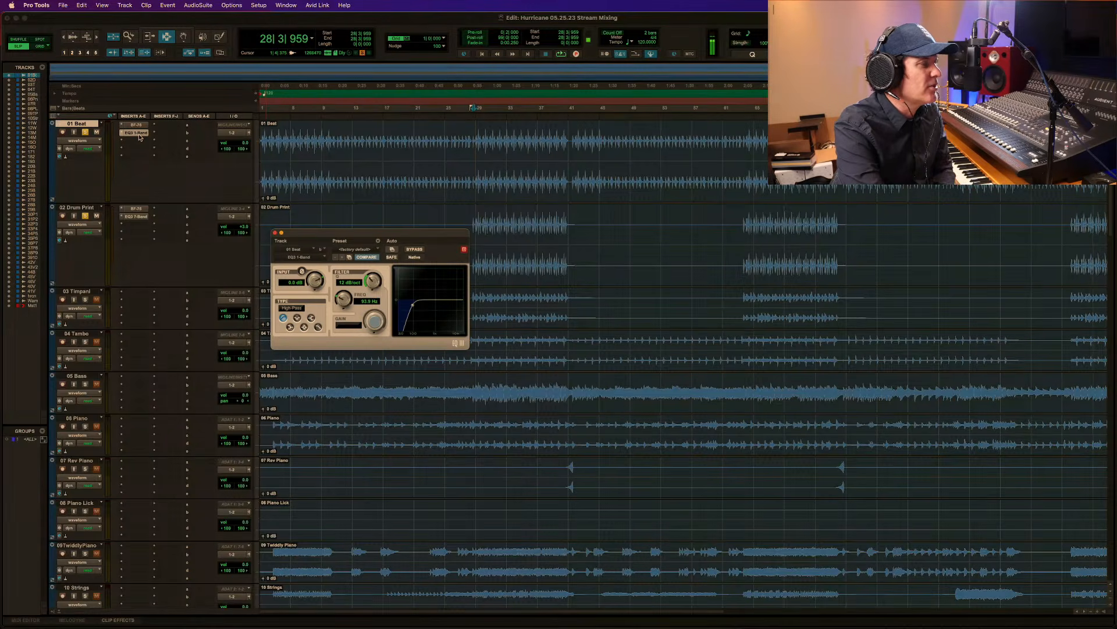
Place the playback start at 28|3|091 on 02 Drum Print and set its EQ's high-pass slope to 12 dB/oct.
click(473, 227)
drag(472, 228, 480, 223)
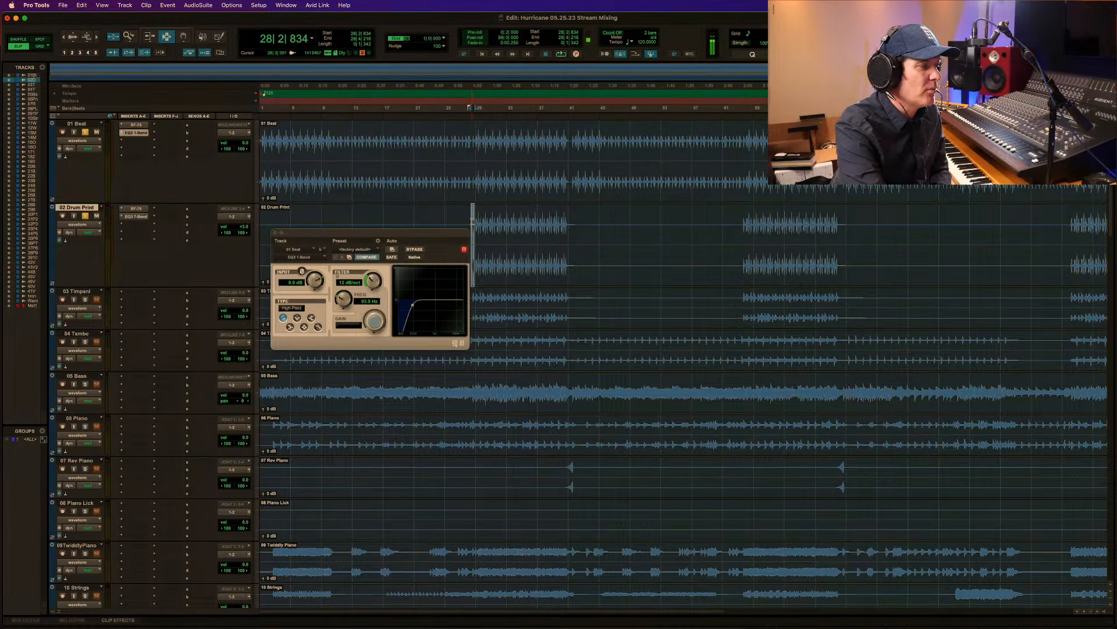
click(472, 221)
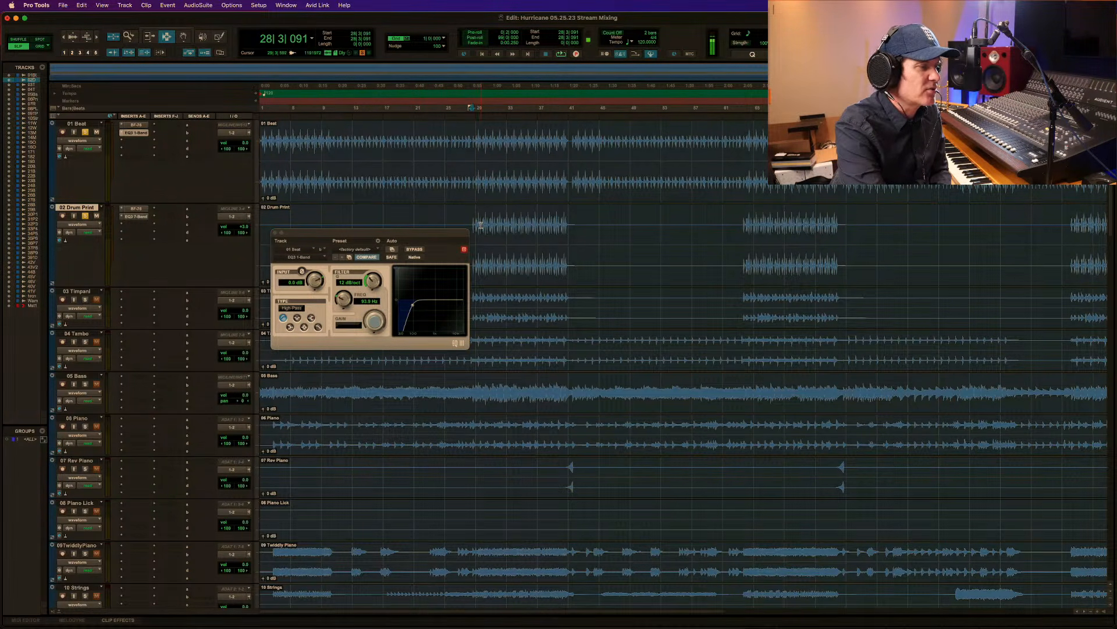
click(137, 217)
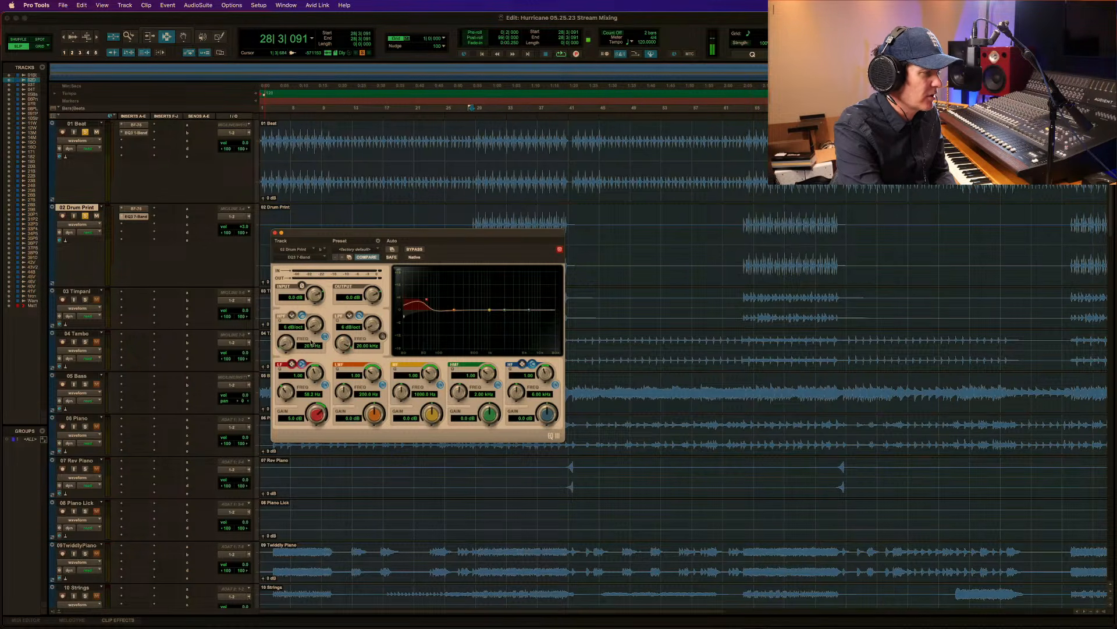
drag(314, 321, 359, 292)
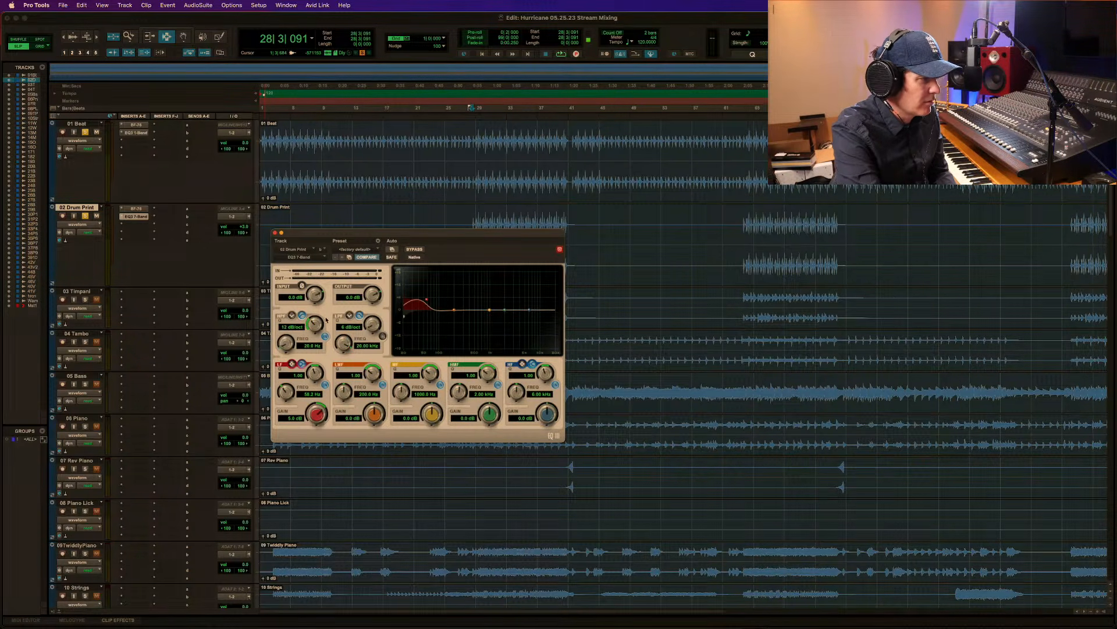
Fine-tune the low-band gain of the 02 Drum Print EQ during playback, then close the EQ window.
key(space)
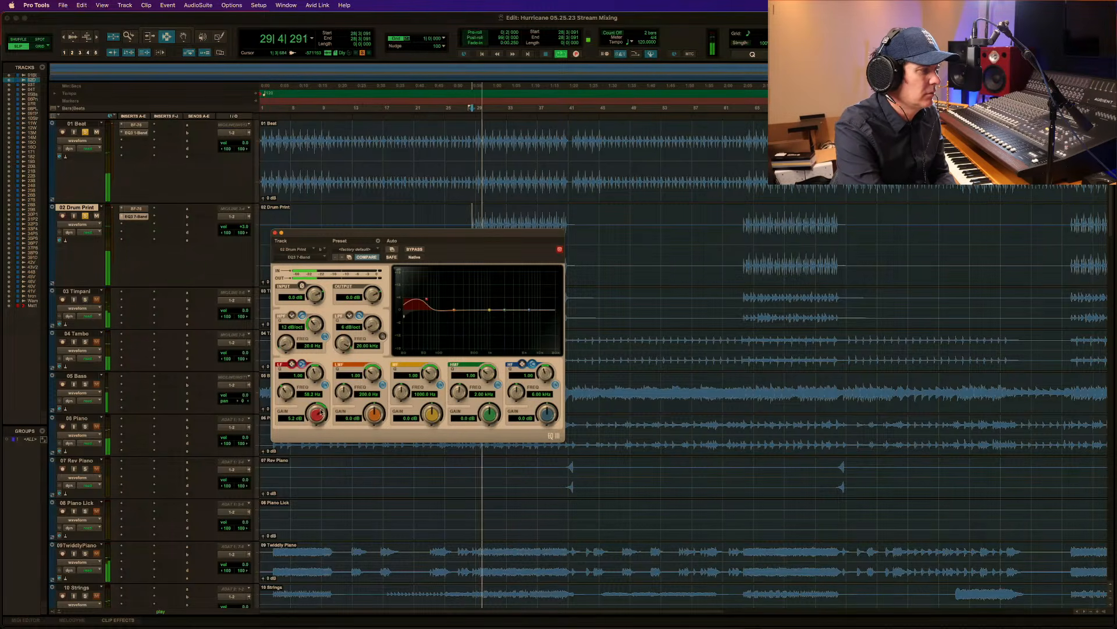
drag(321, 413, 322, 409)
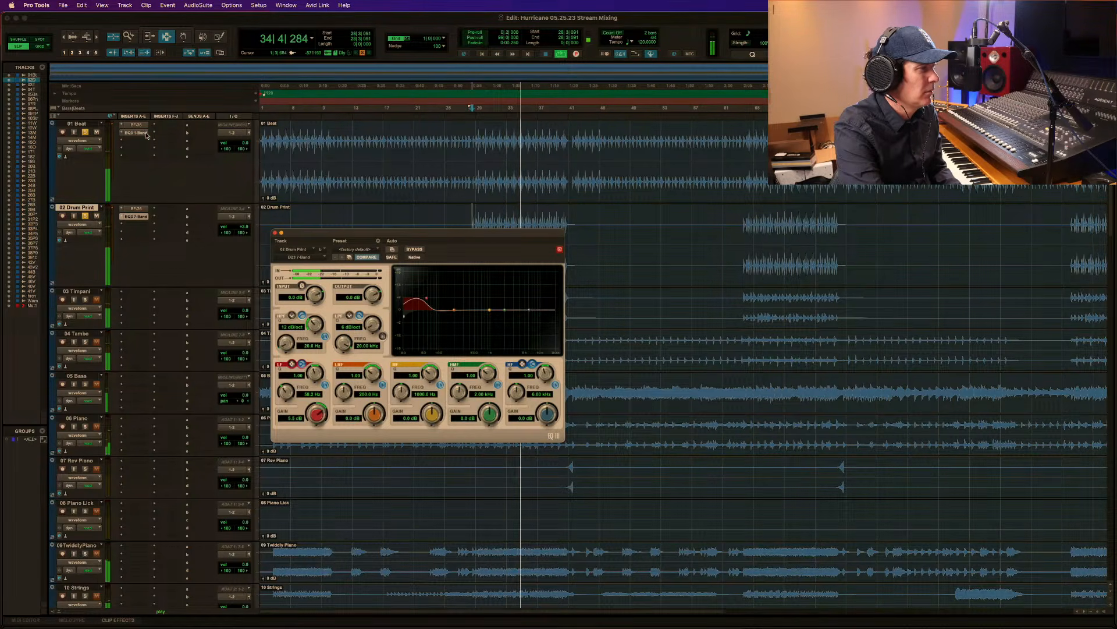
key(space)
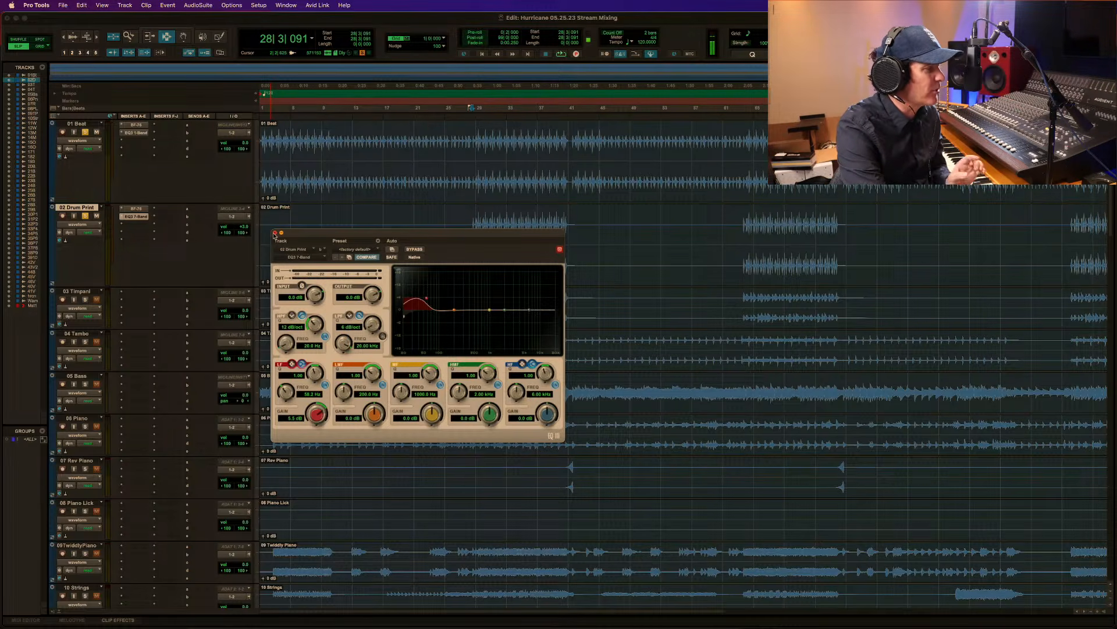
click(275, 232)
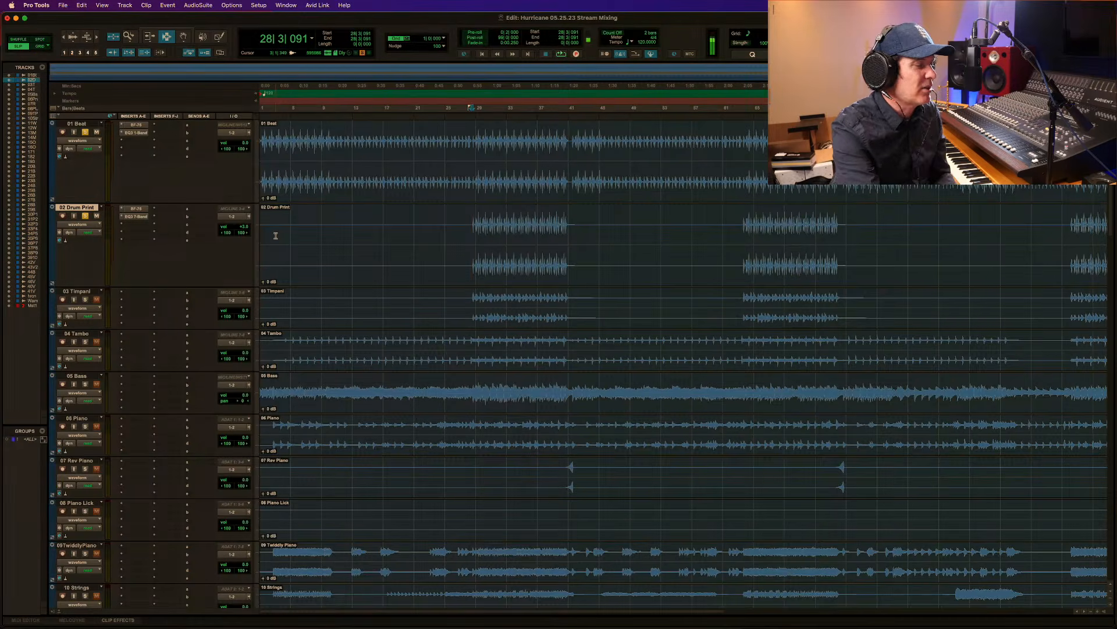
Solo 05 Bass along with the drums and play the passage from 28|2|400.
click(470, 389)
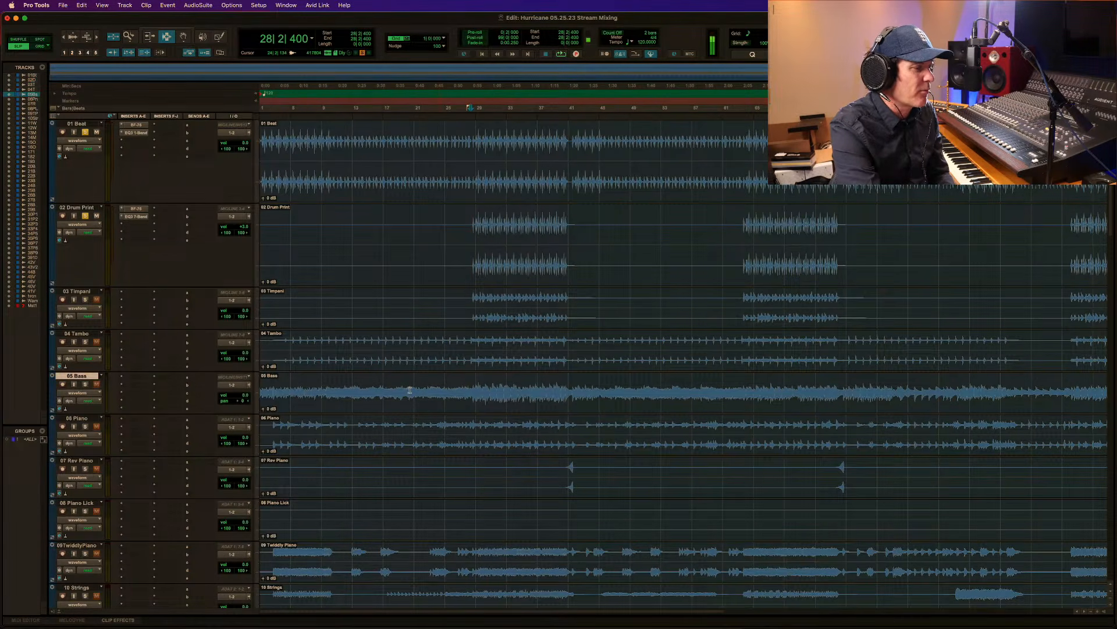
click(85, 383)
key(space)
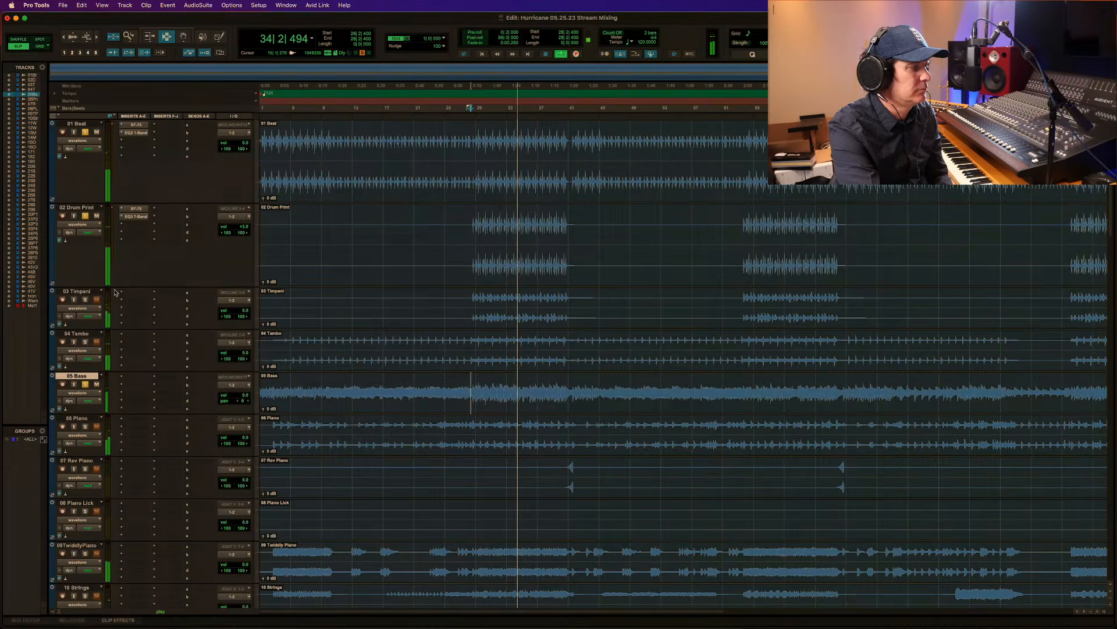
key(space)
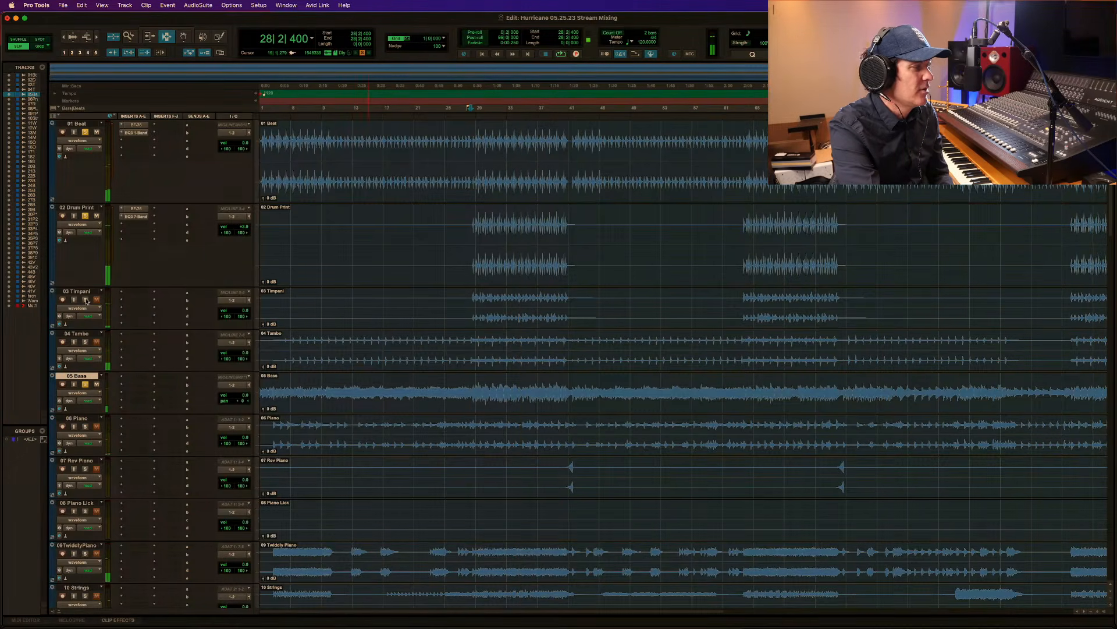
Add 03 Timpani to the soloed tracks and play from 28|3|525, where its clip begins.
click(86, 300)
click(468, 301)
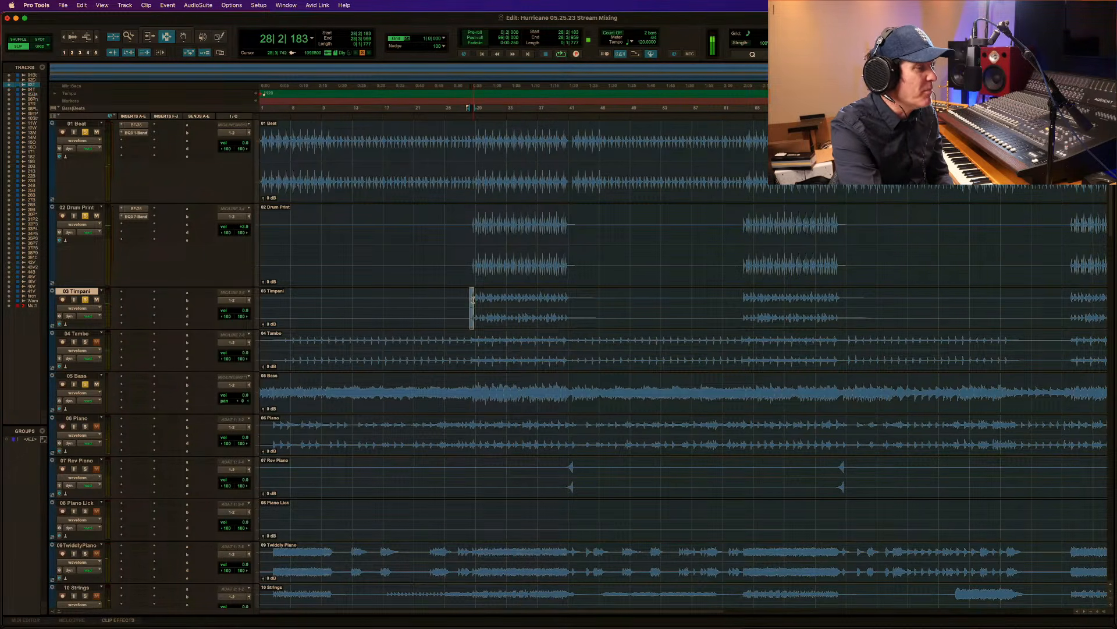
click(473, 300)
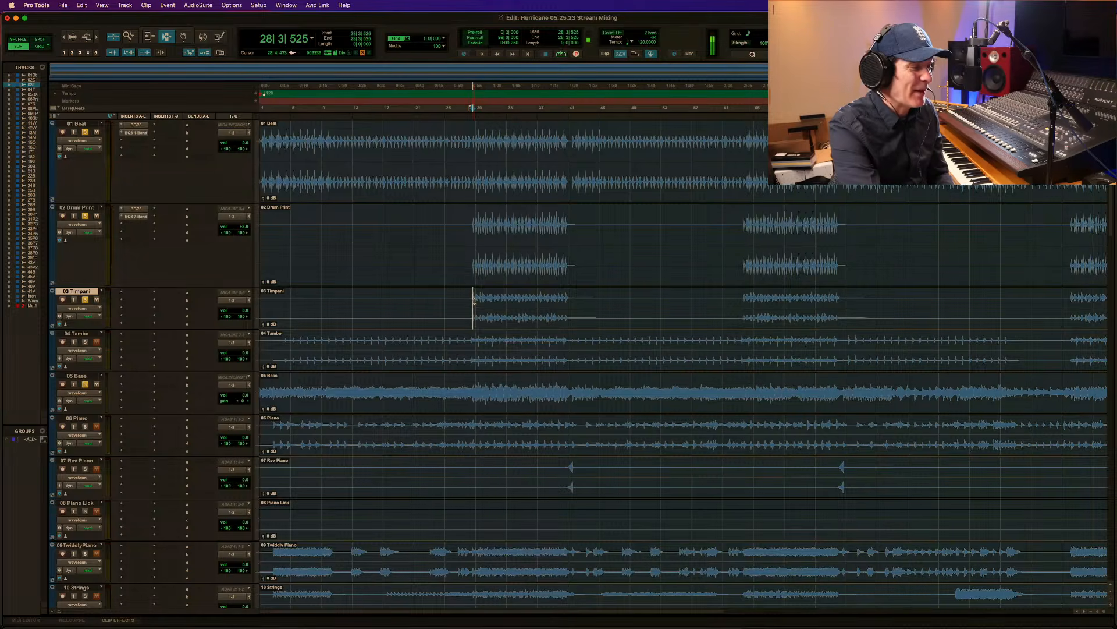
key(space)
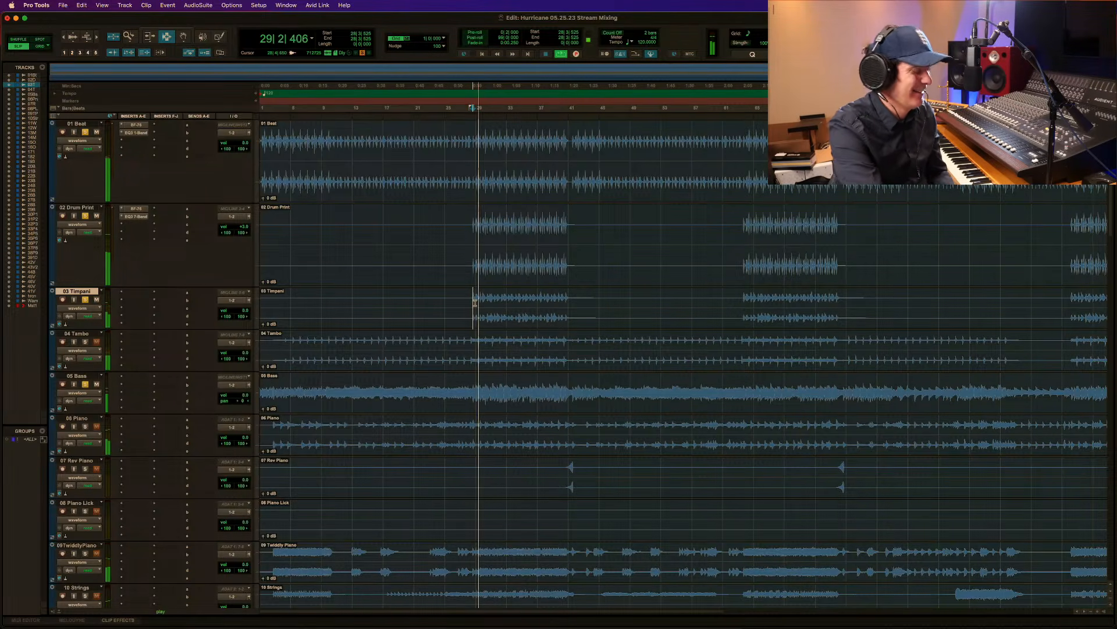
key(space)
key(space)
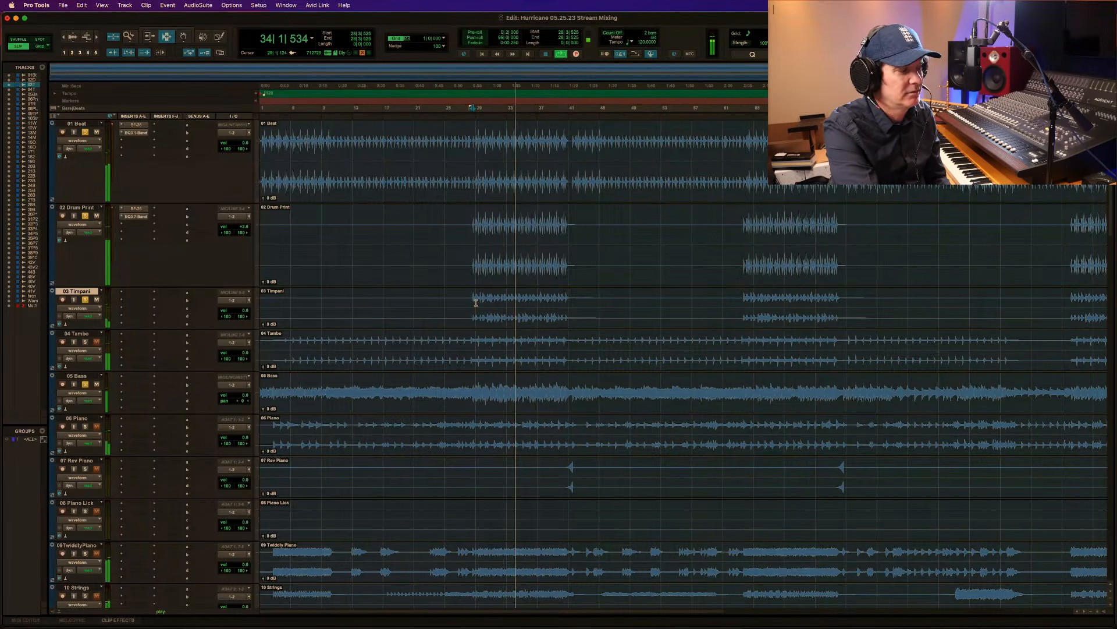
Add 04 Tambo to the soloed tracks and replay the passage from 28|3|525.
click(85, 341)
key(space)
key(space)
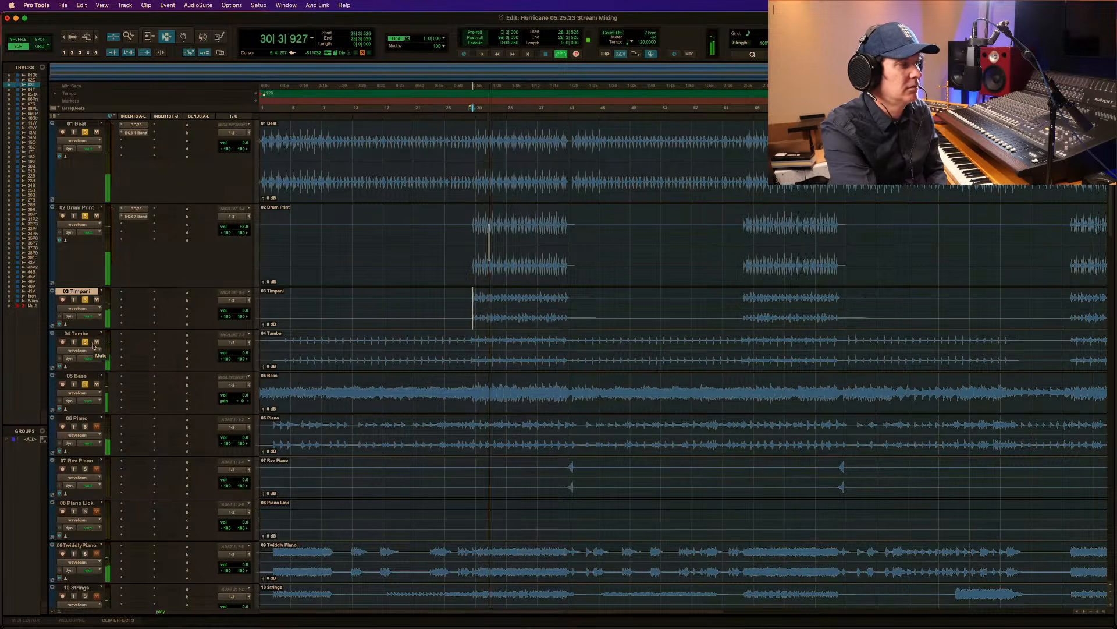
key(space)
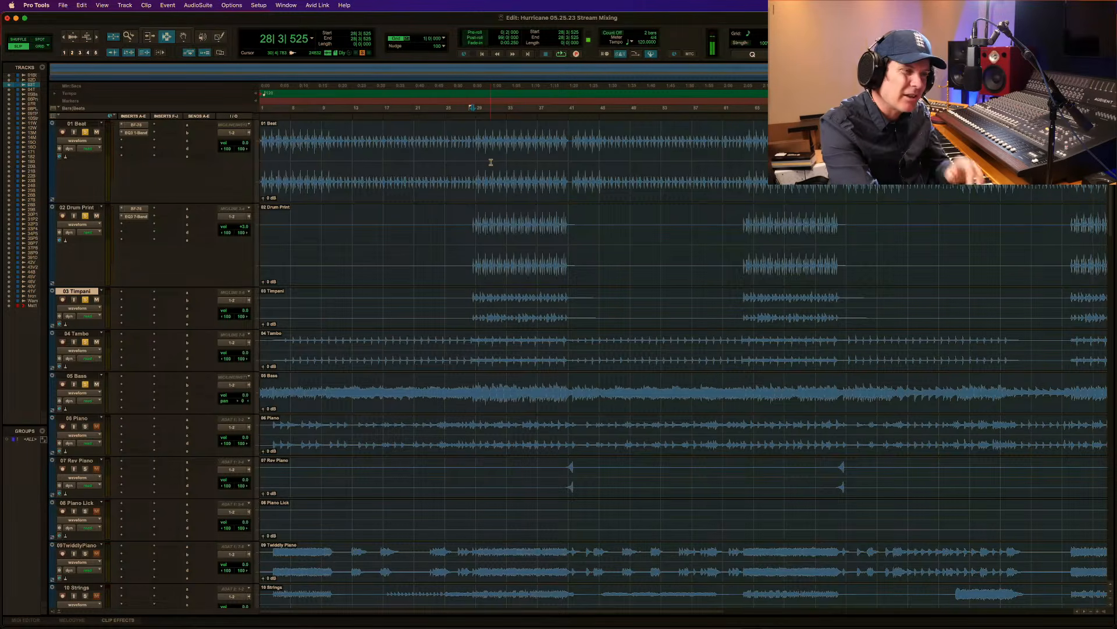
Add 06 Piano to the soloed tracks and listen to the passage from 28|3|525 with it.
key(space)
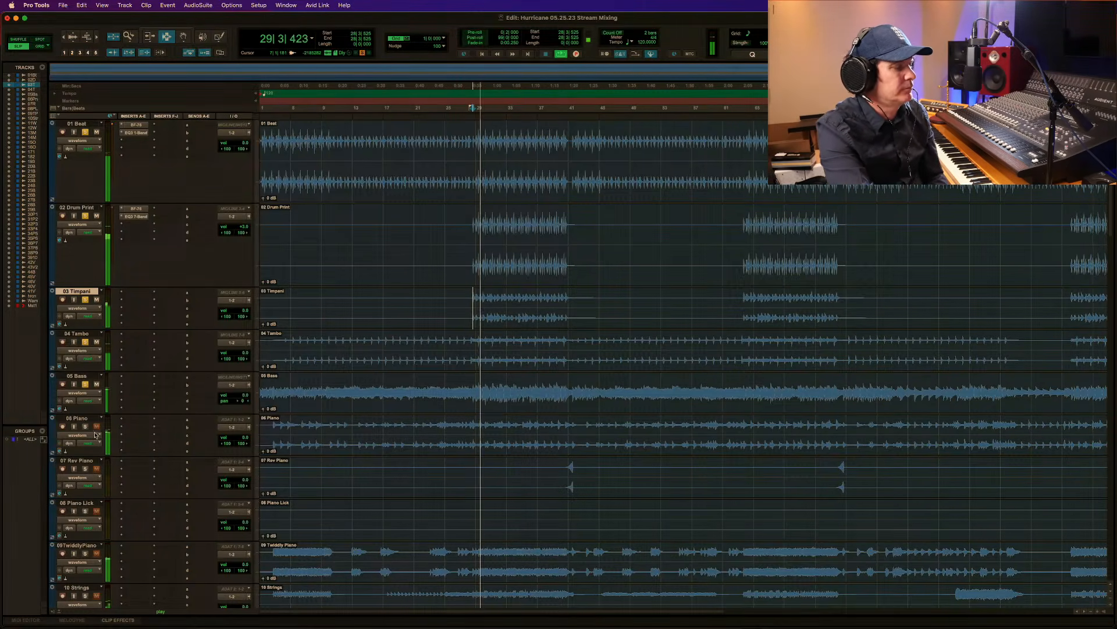
key(space)
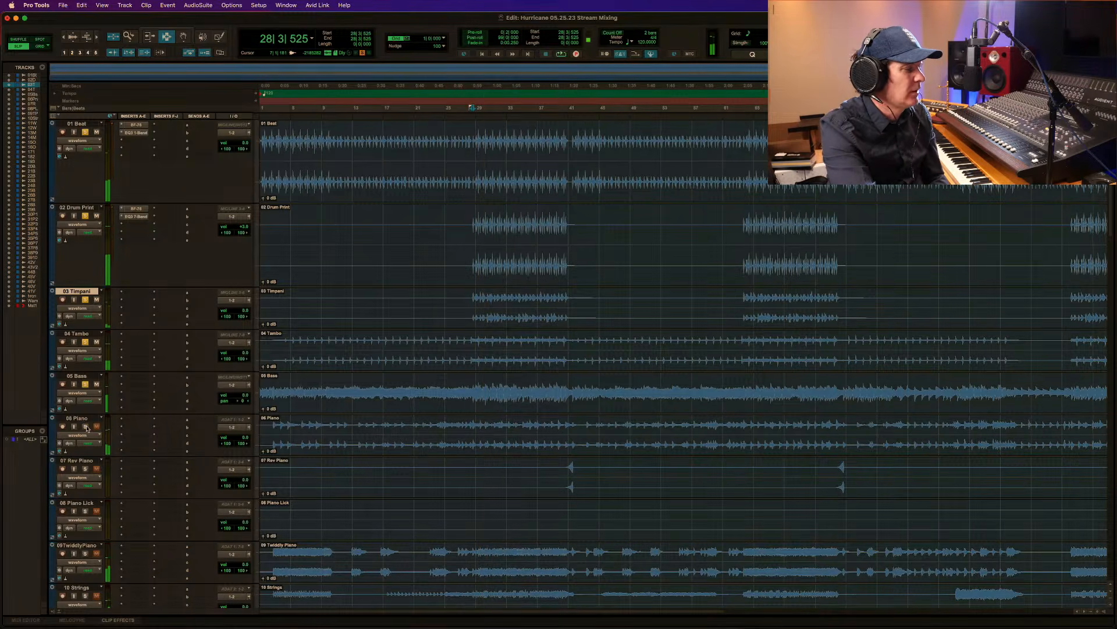
key(space)
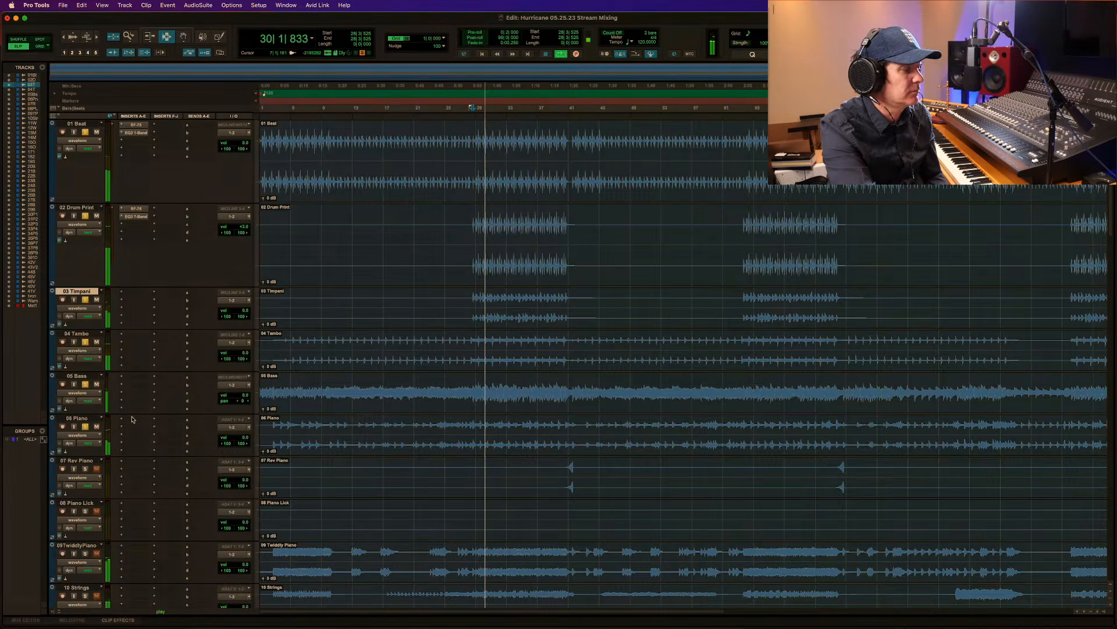
key(space)
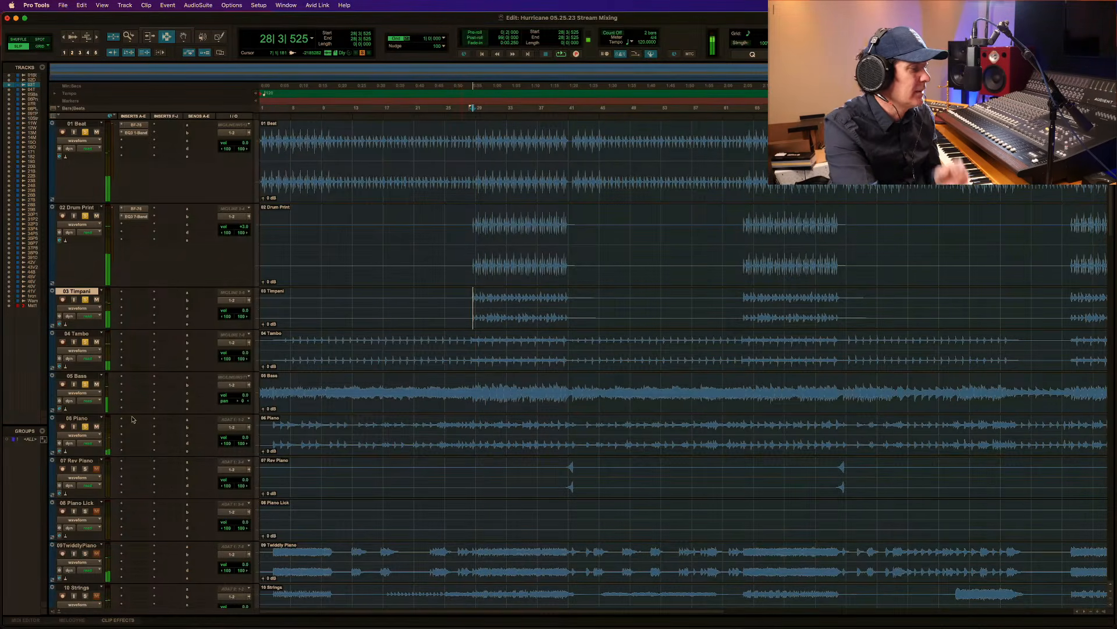
Insert the Avid EQ3 7-Band as a stereo multichannel plug-in on 06 Piano.
click(131, 421)
mouse_move(131, 421)
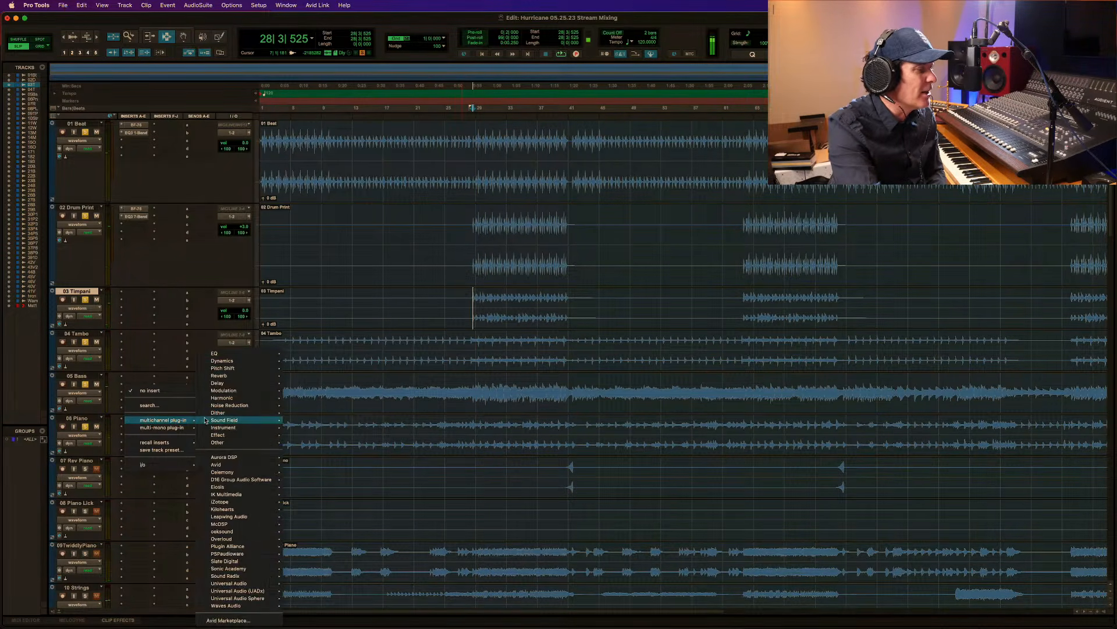
mouse_move(255, 359)
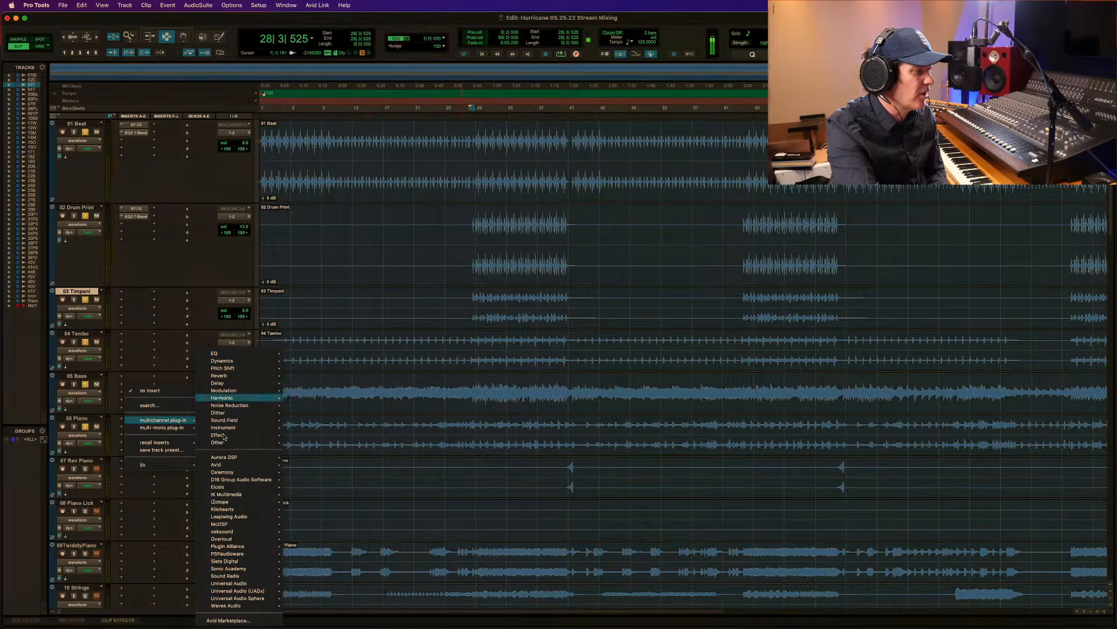
mouse_move(256, 464)
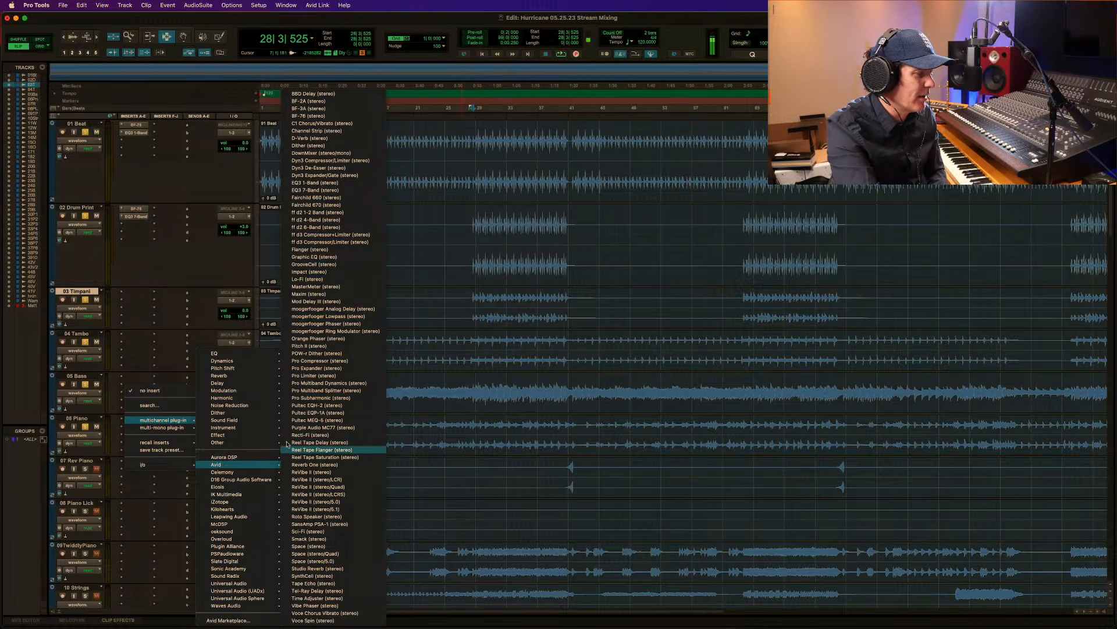
click(356, 191)
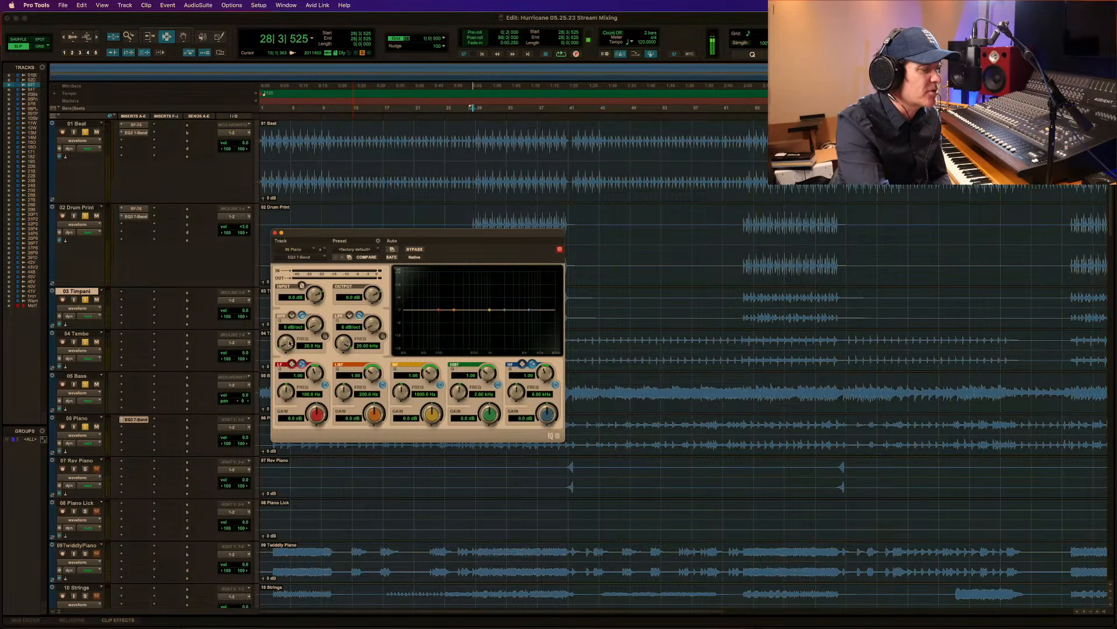
Enable the high-pass filter on the 06 Piano EQ and raise its cutoff to about 151 Hz during playback.
key(space)
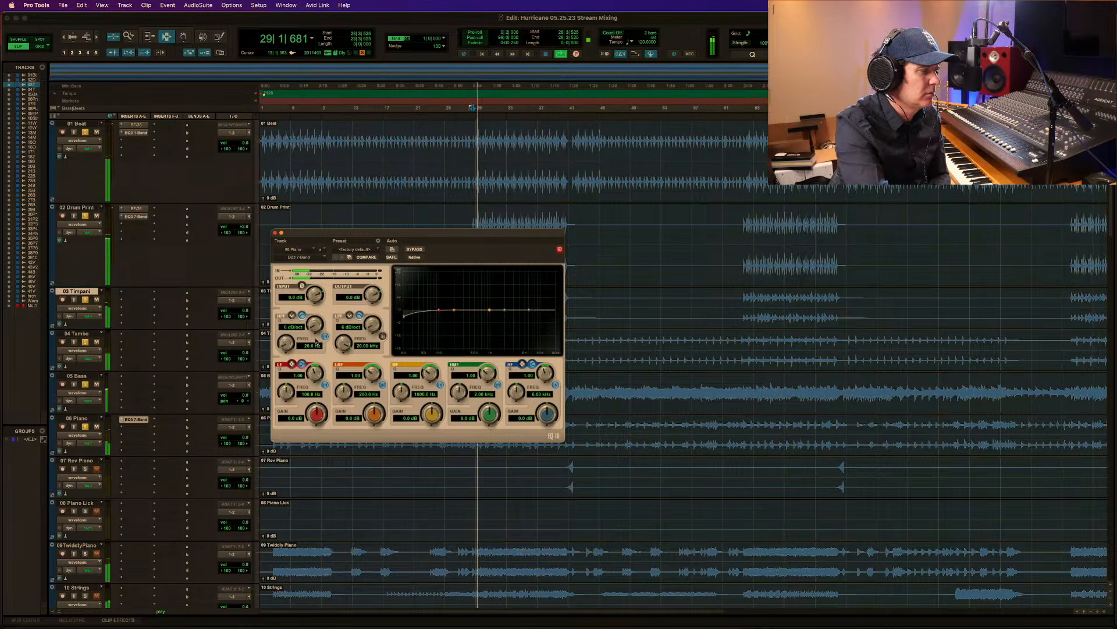
drag(286, 347, 297, 274)
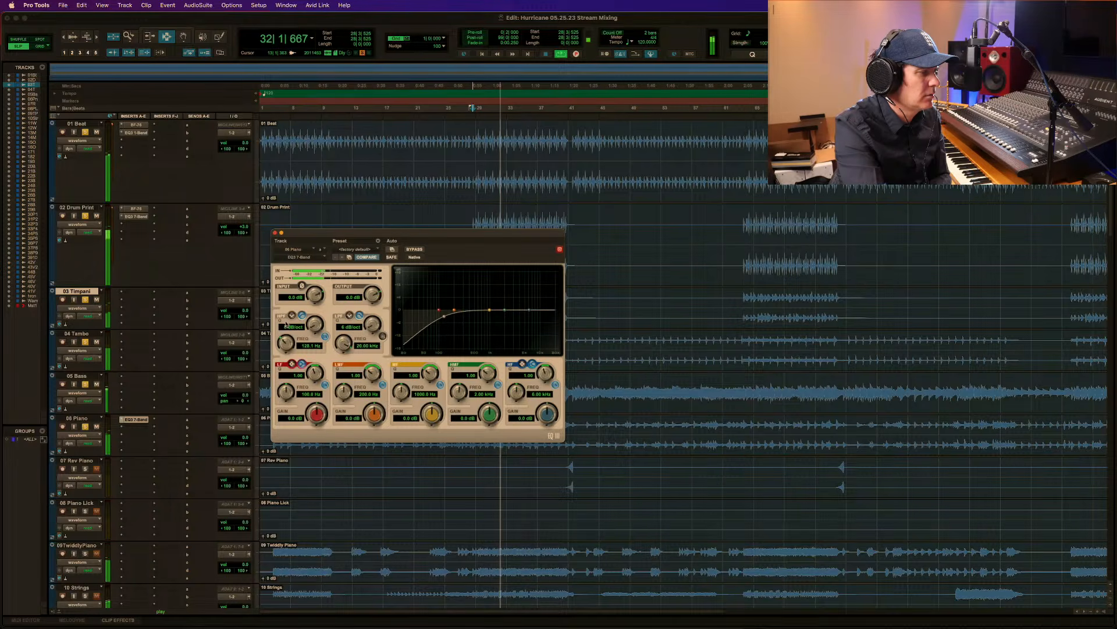
drag(286, 344, 287, 340)
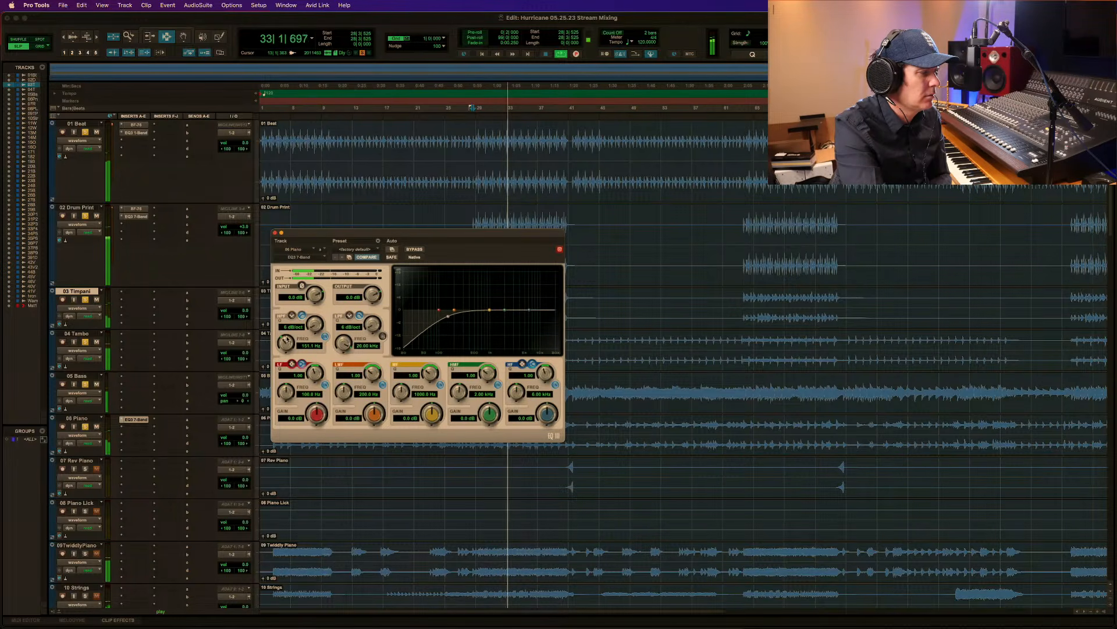
key(space)
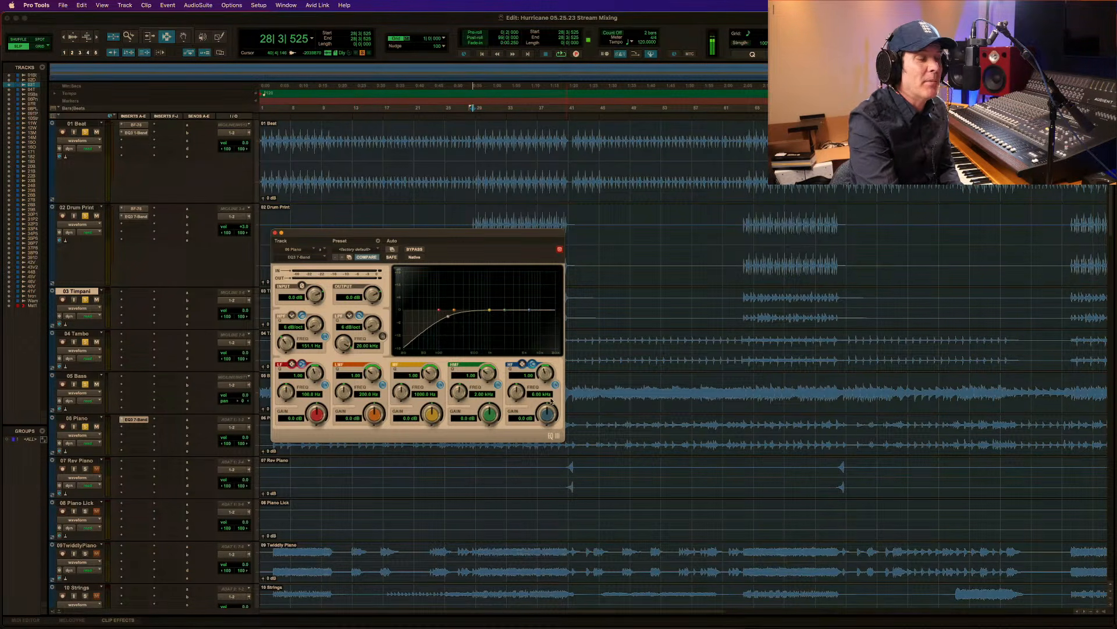
Boost the 06 Piano EQ's high-frequency shelf to 5.2 dB with a Q of 0.53, and audition the passage.
key(space)
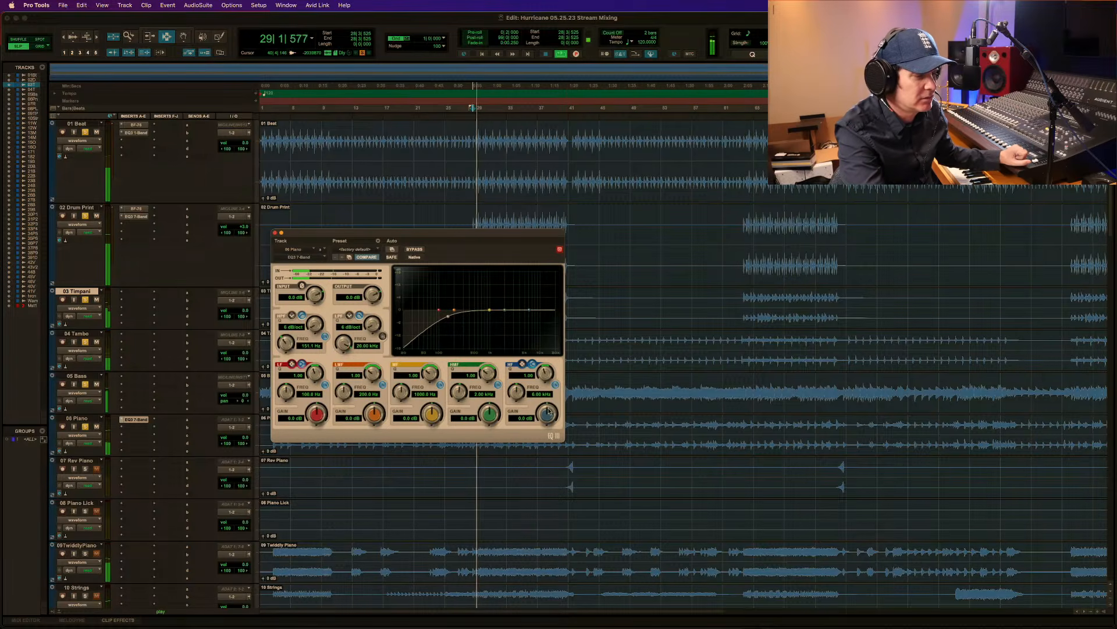
drag(552, 411, 554, 400)
key(space)
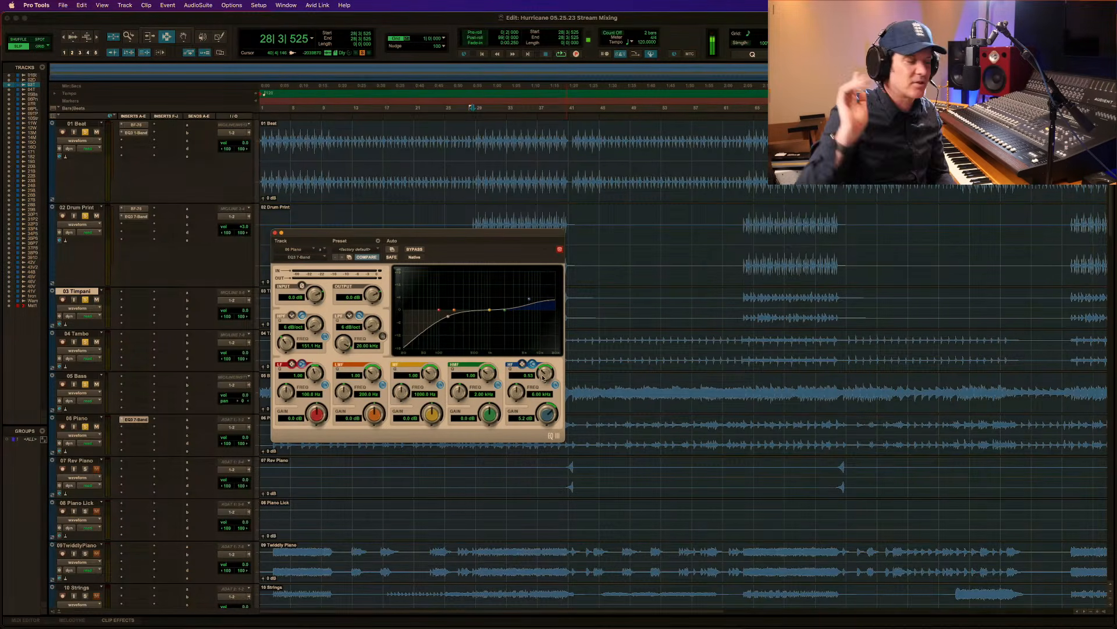
key(space)
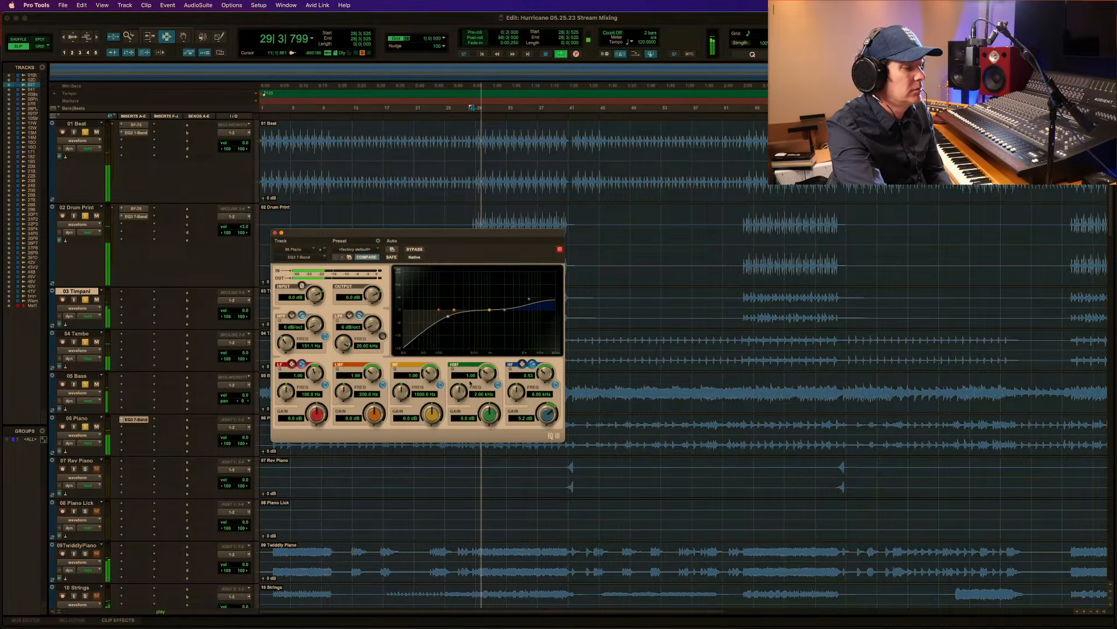
key(space)
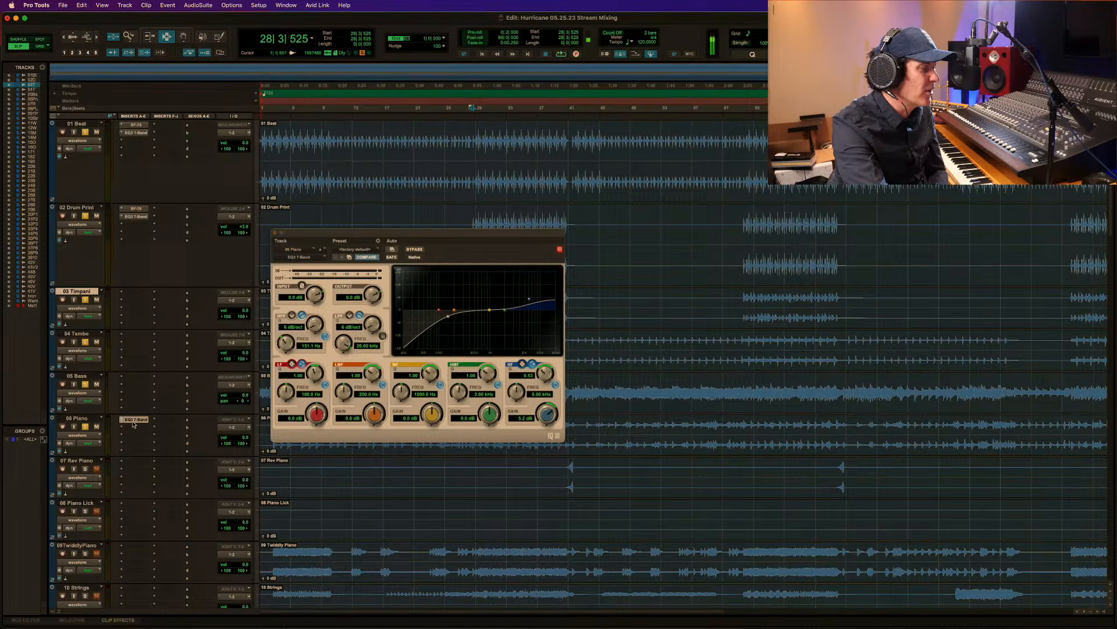
Insert the Avid BF-76 as a stereo multichannel plug-in below the EQ on 06 Piano.
click(134, 420)
click(134, 420)
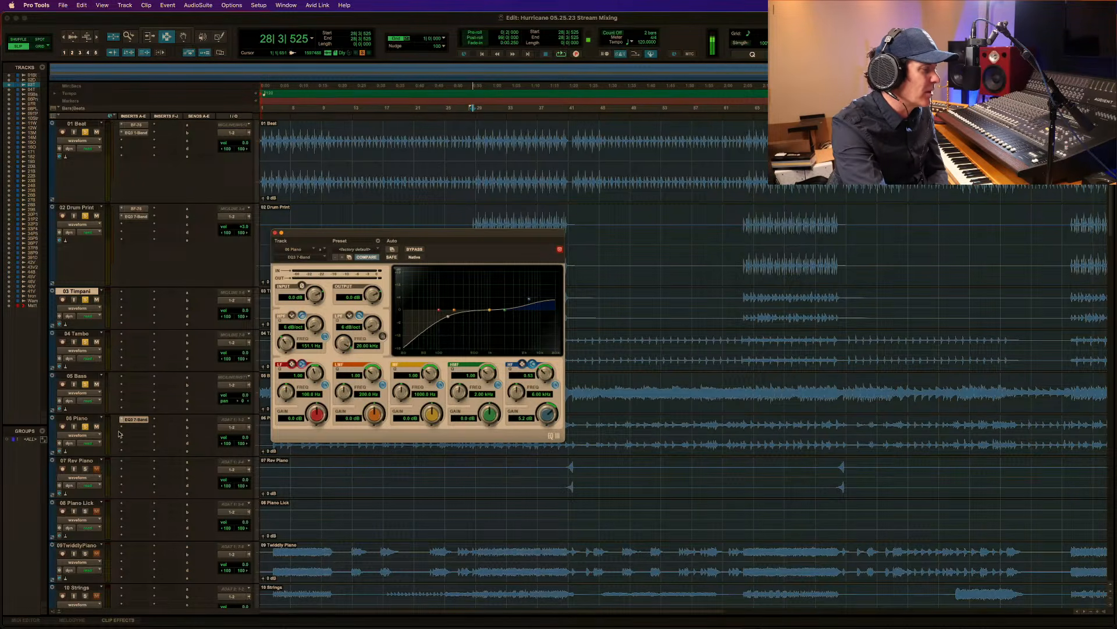
click(123, 428)
mouse_move(169, 428)
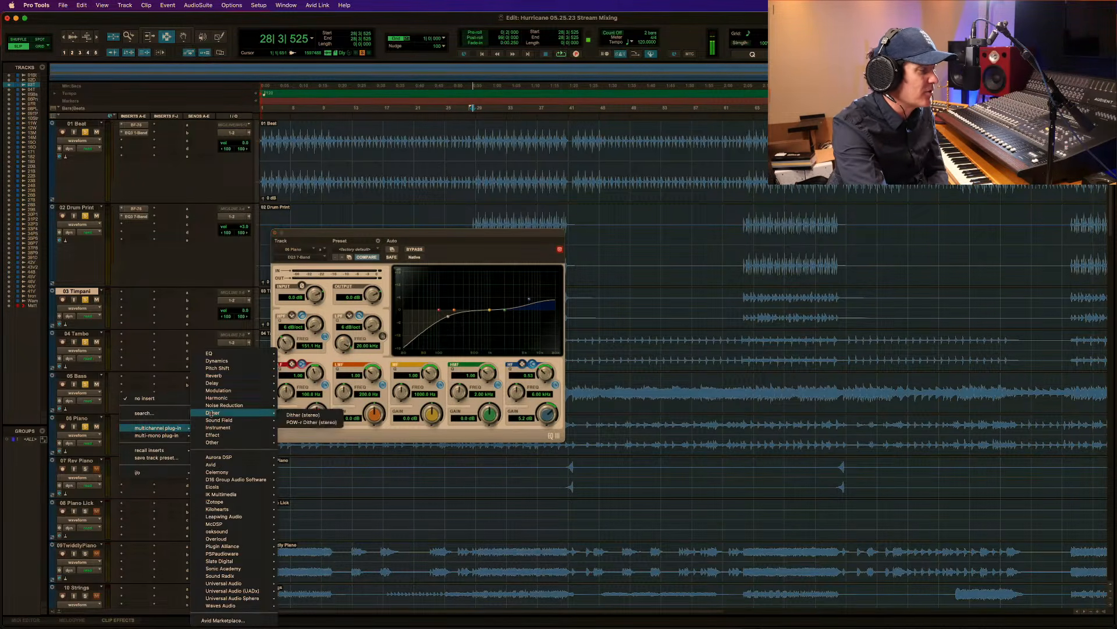
mouse_move(243, 375)
mouse_move(225, 465)
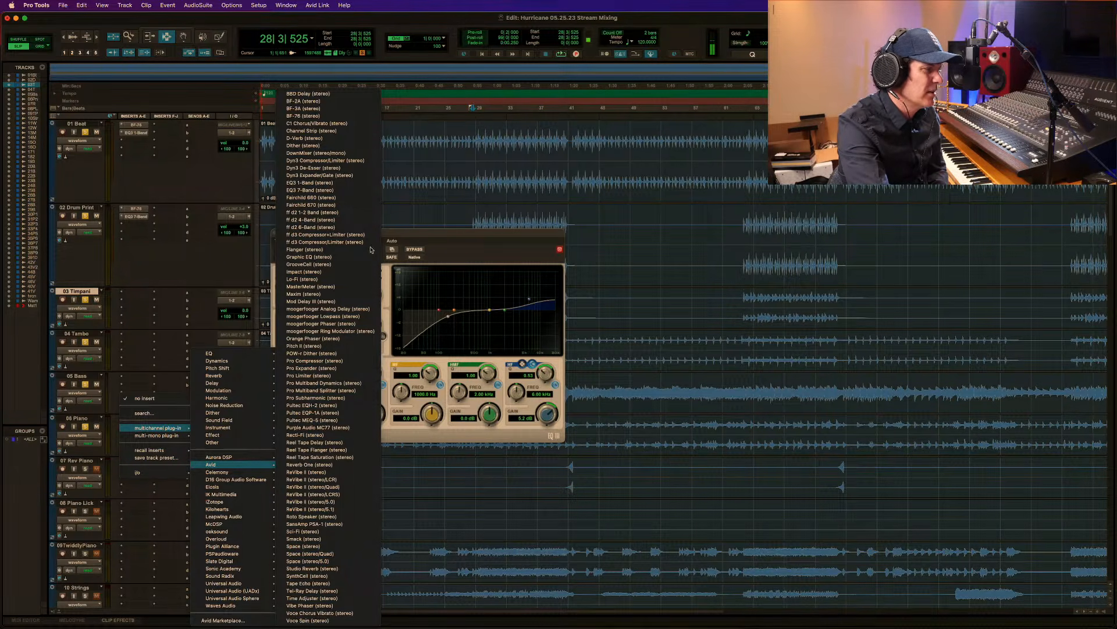
click(334, 115)
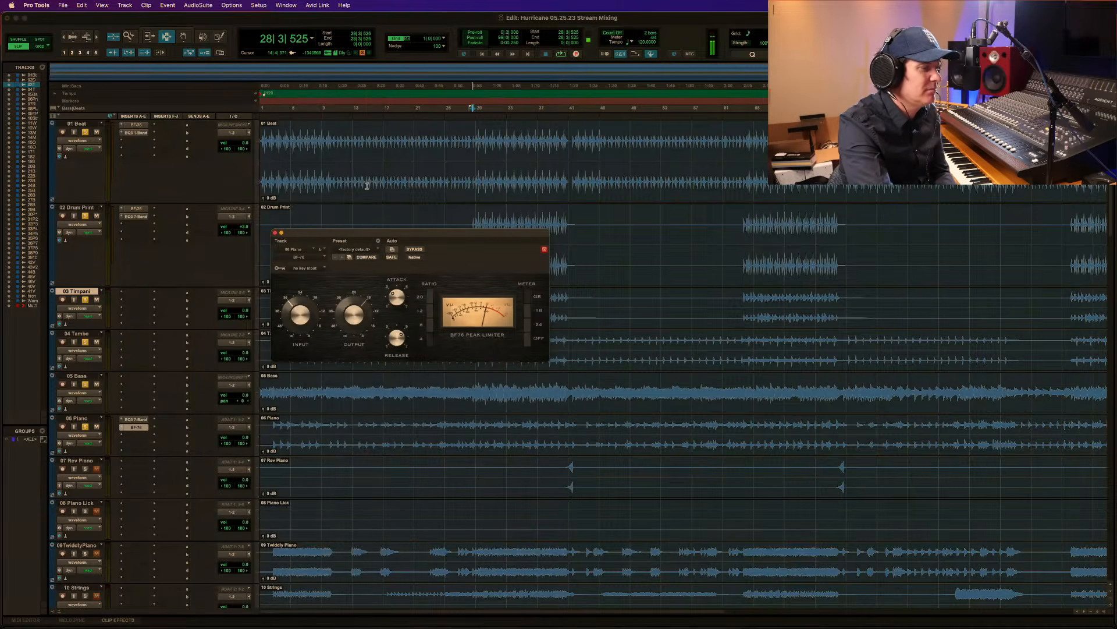
Audition the passage from 28|3|525 twice with the BF-76 active on 06 Piano.
key(space)
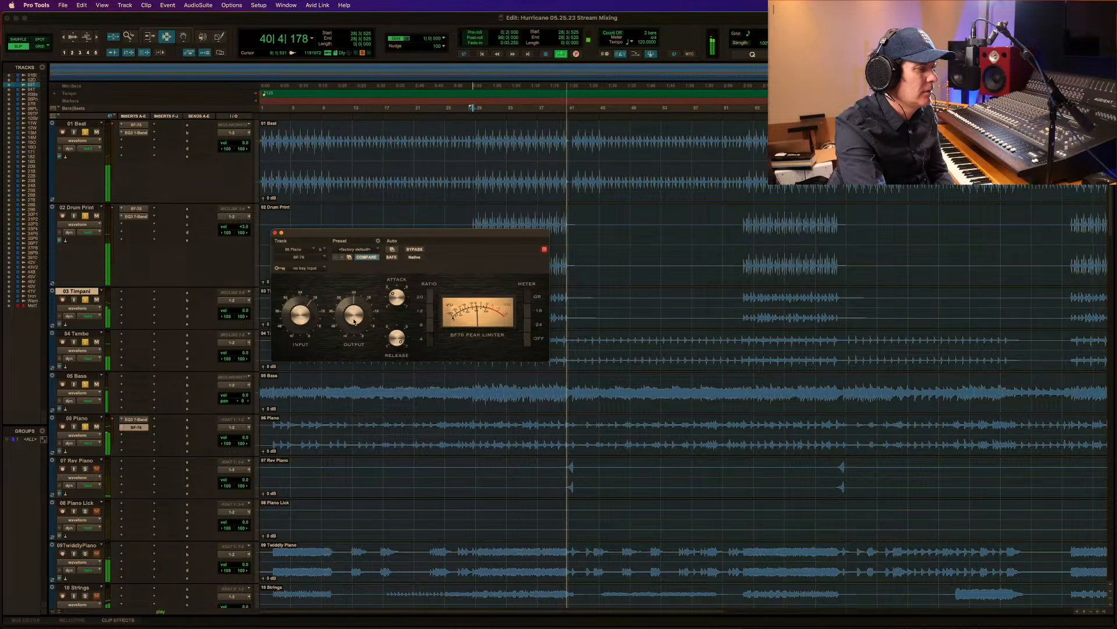
key(space)
key(space)
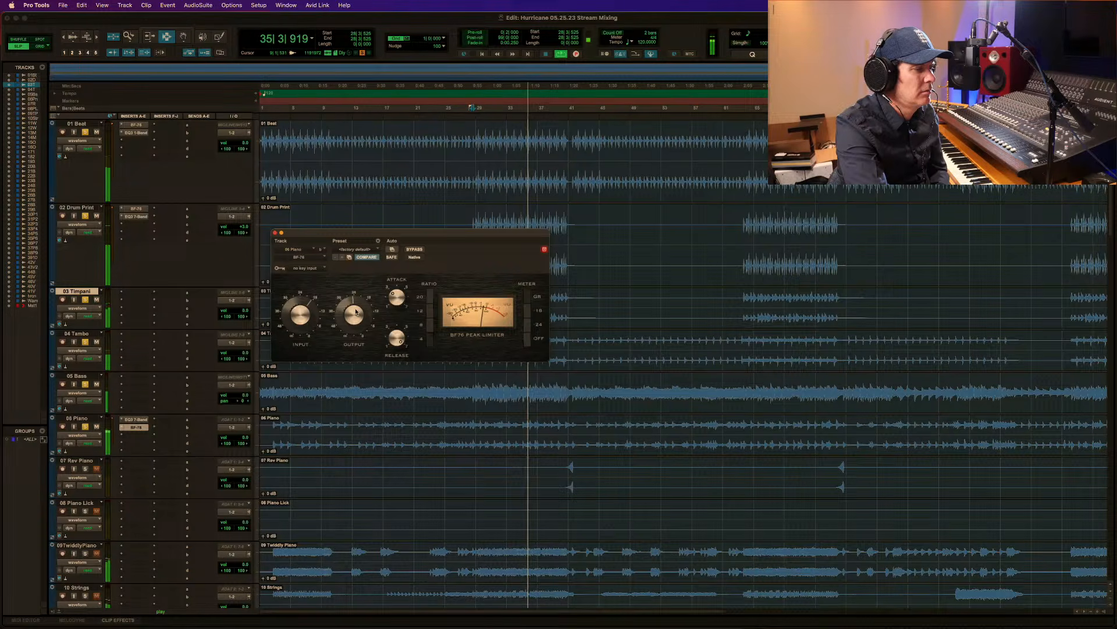
key(space)
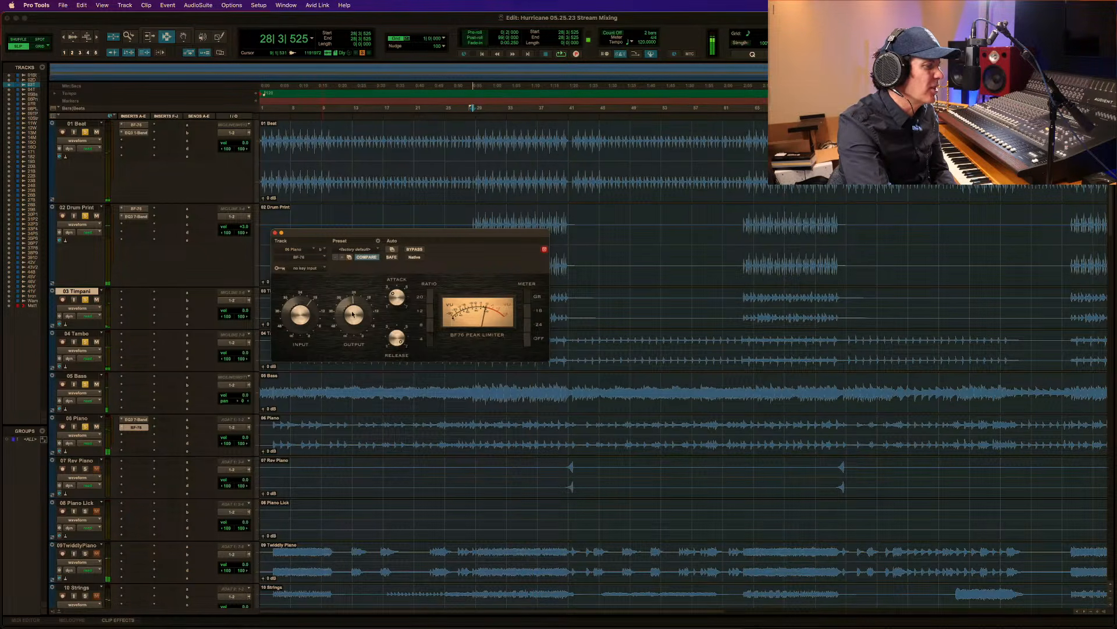
Bypass the BF-76 on 06 Piano while playing the passage, and re-enable it during playback to compare the sound.
click(414, 250)
key(space)
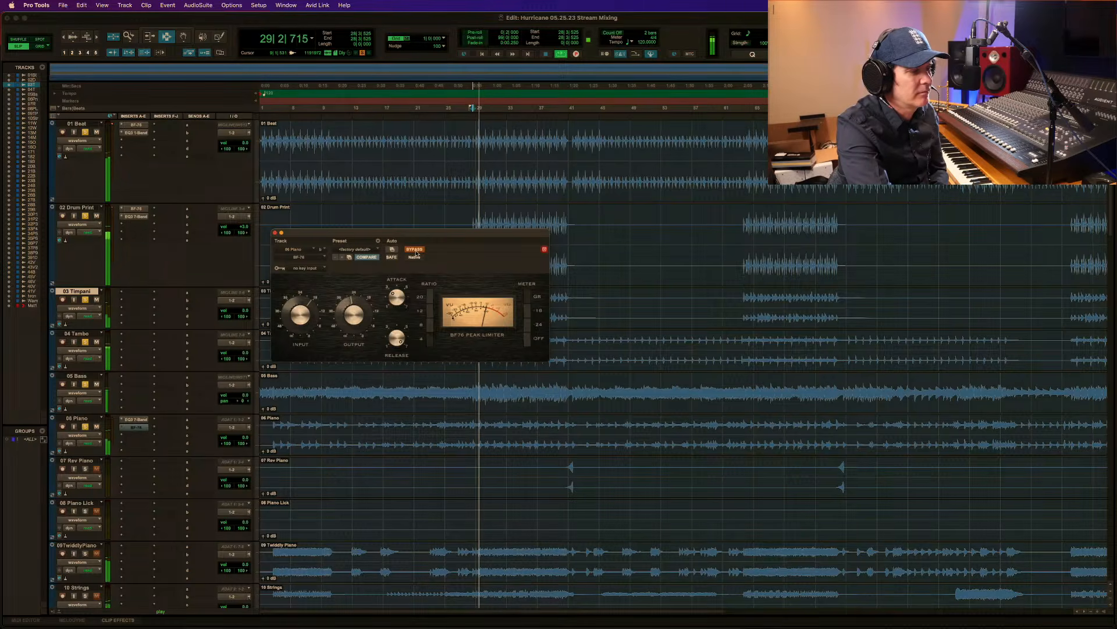
key(space)
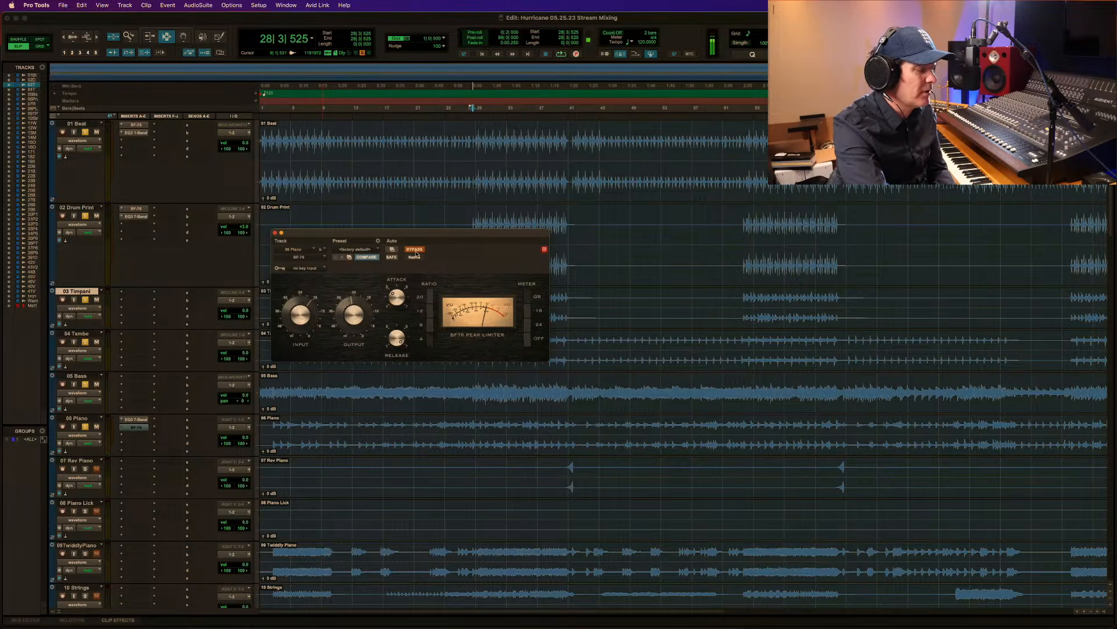
key(space)
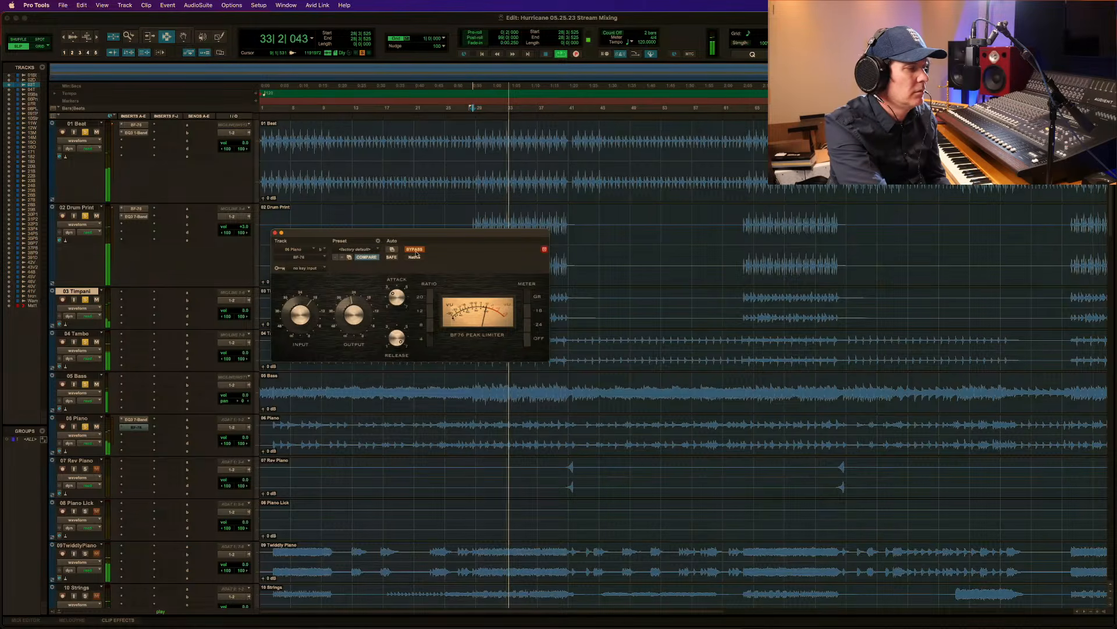
click(414, 250)
key(space)
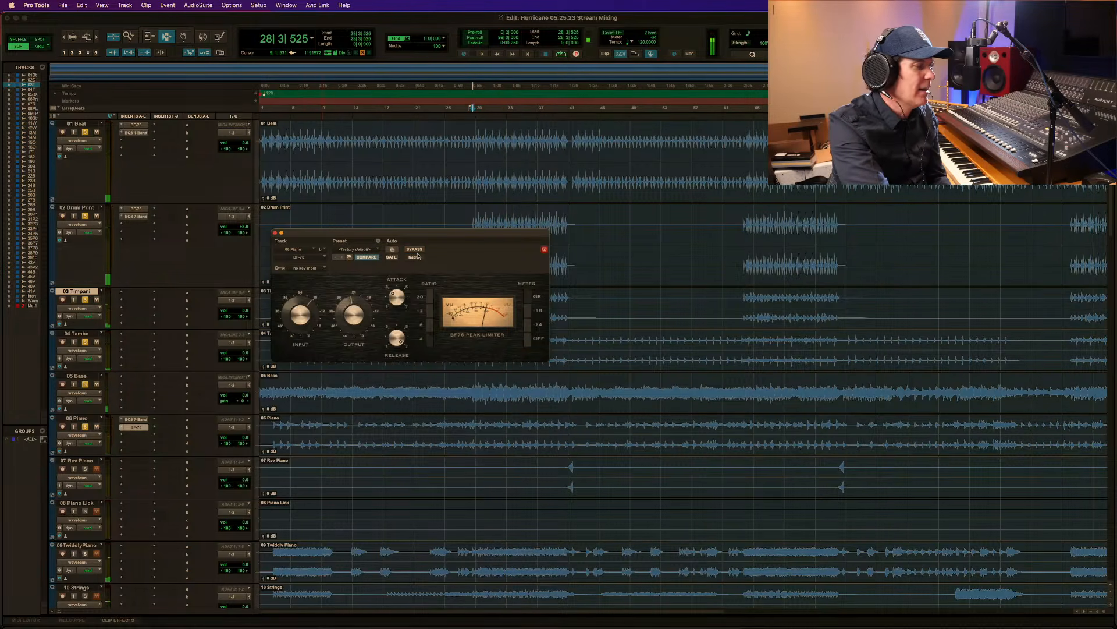
Replay the passage from 28|3|525 with the piano's BF-76 engaged, and close the plug-in window.
key(space)
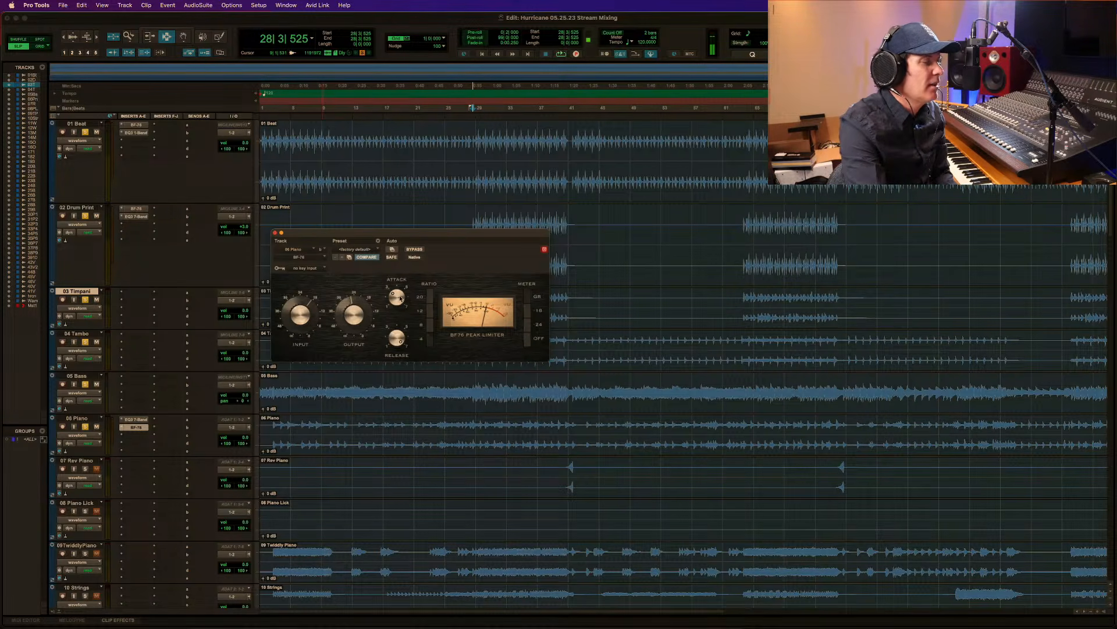
key(space)
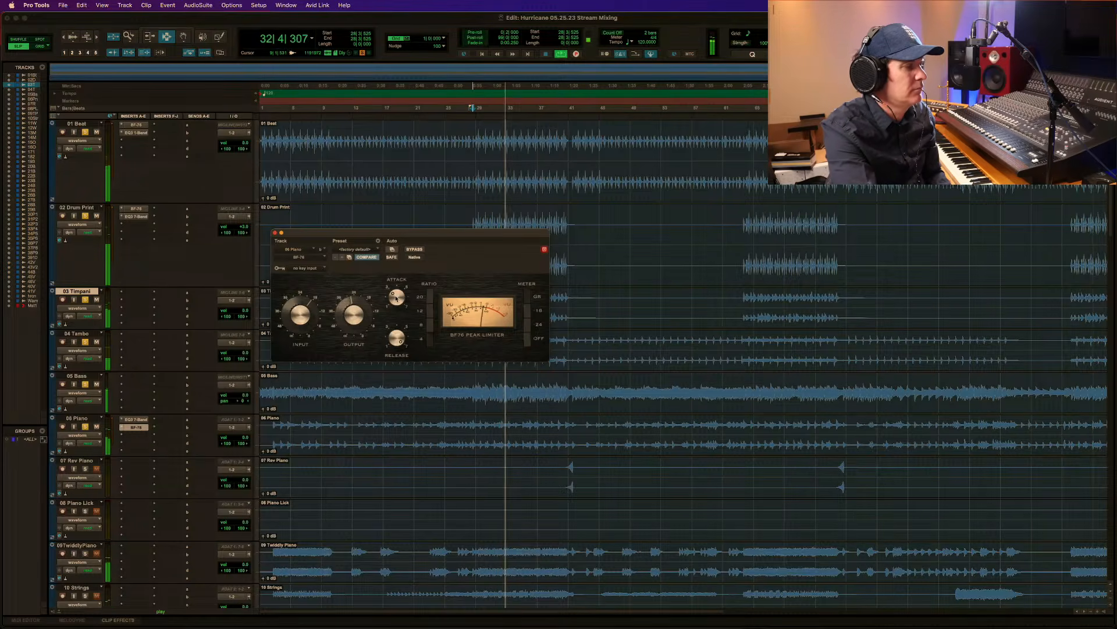
key(space)
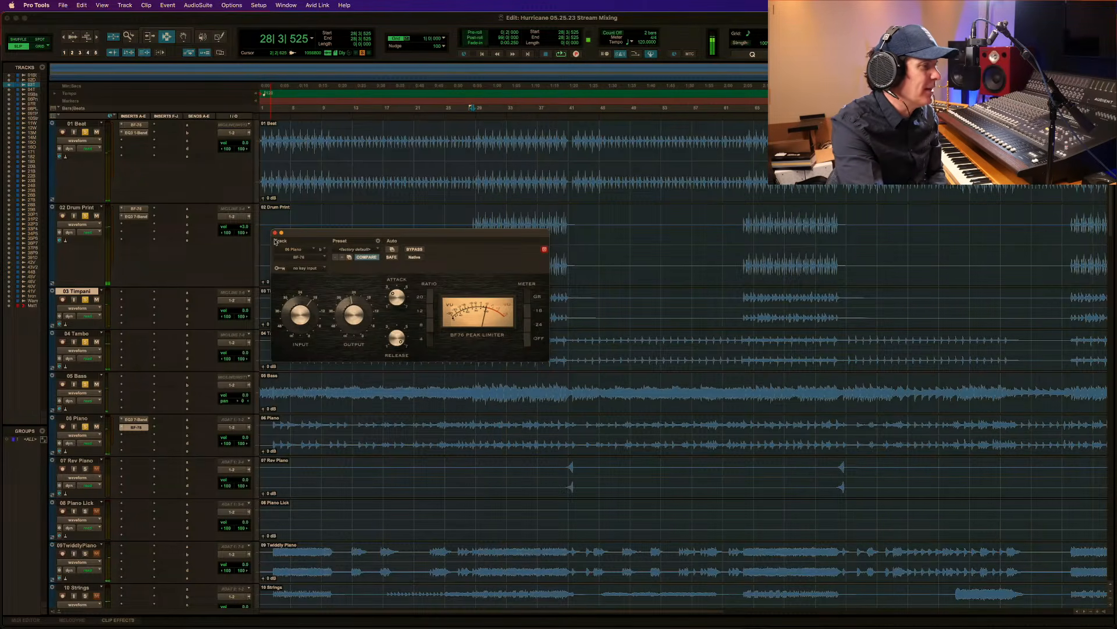
click(276, 233)
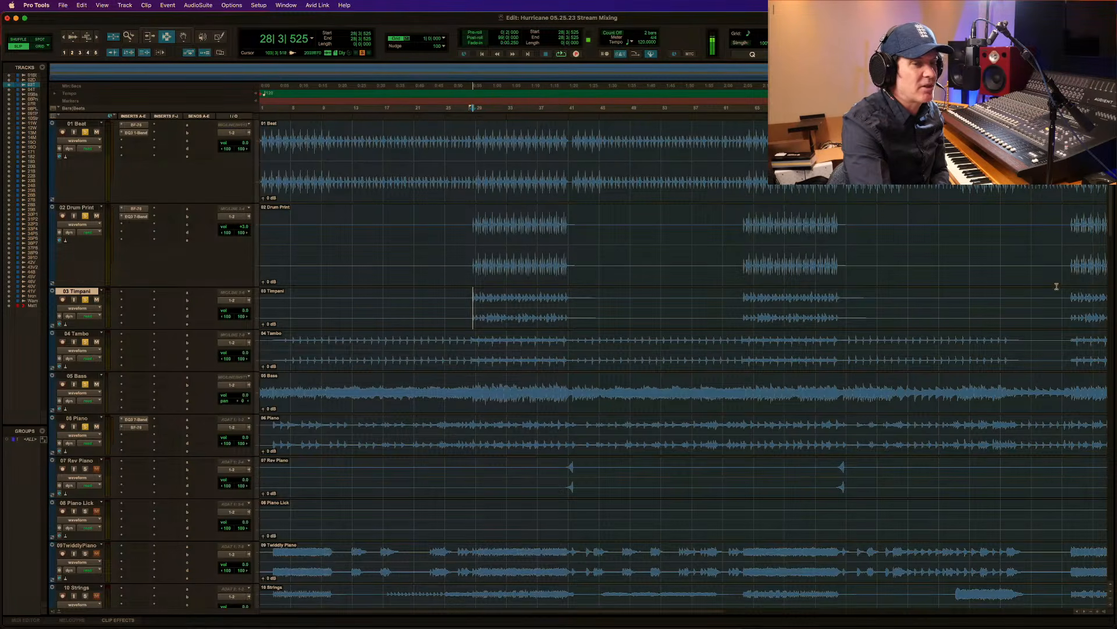
Add 09 Twiddly Piano to the soloed tracks and listen to the mix from 28|1|926.
scroll(1112, 244, down, 2)
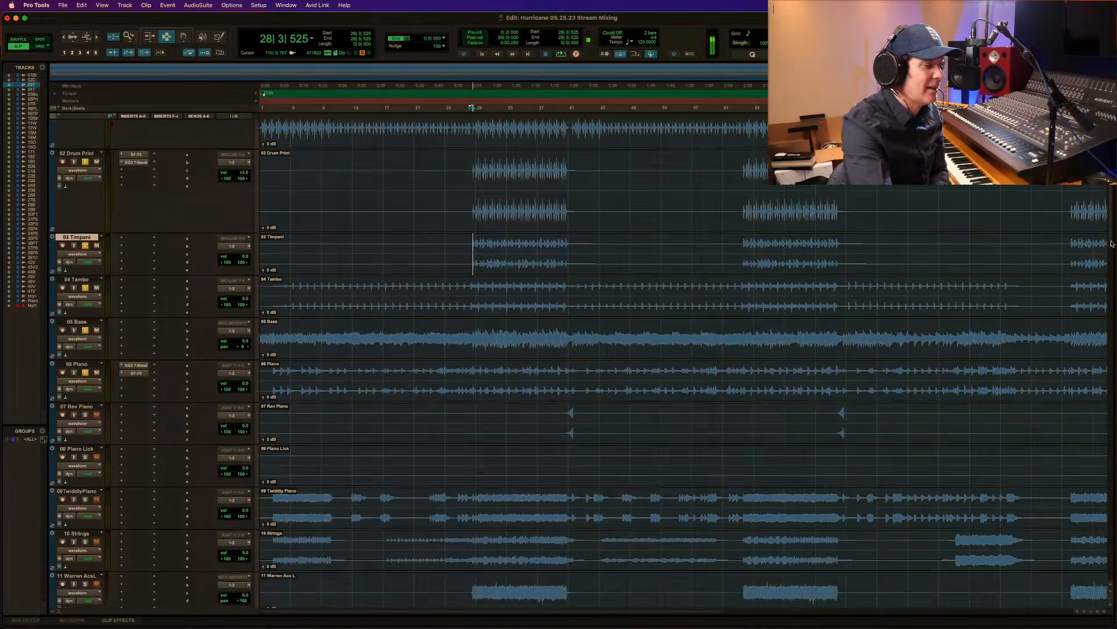
scroll(1106, 262, down, 8)
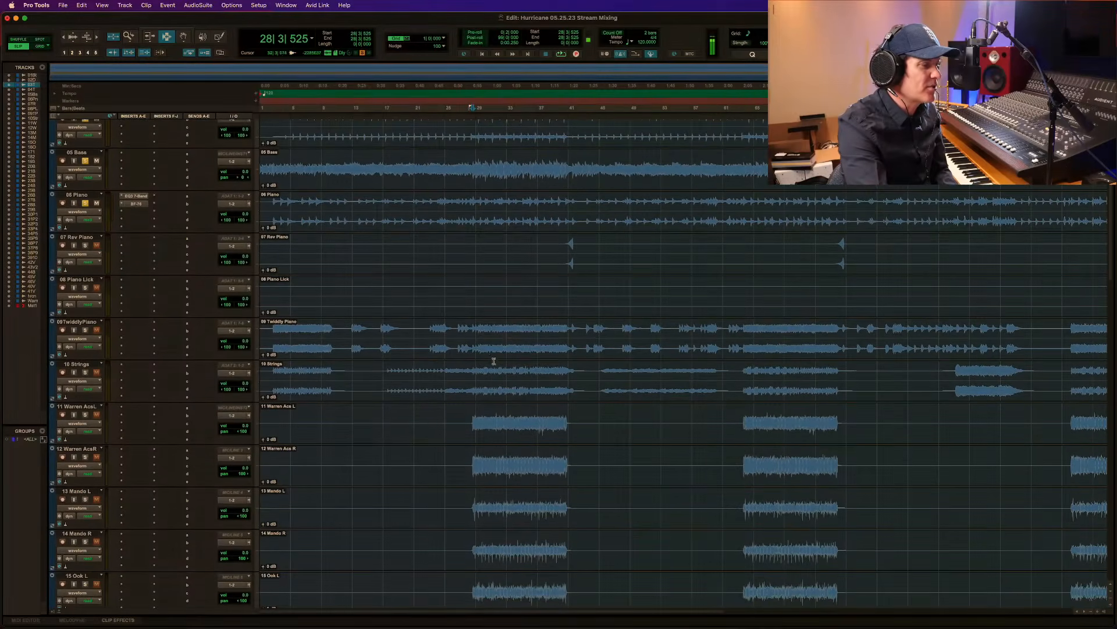
click(468, 333)
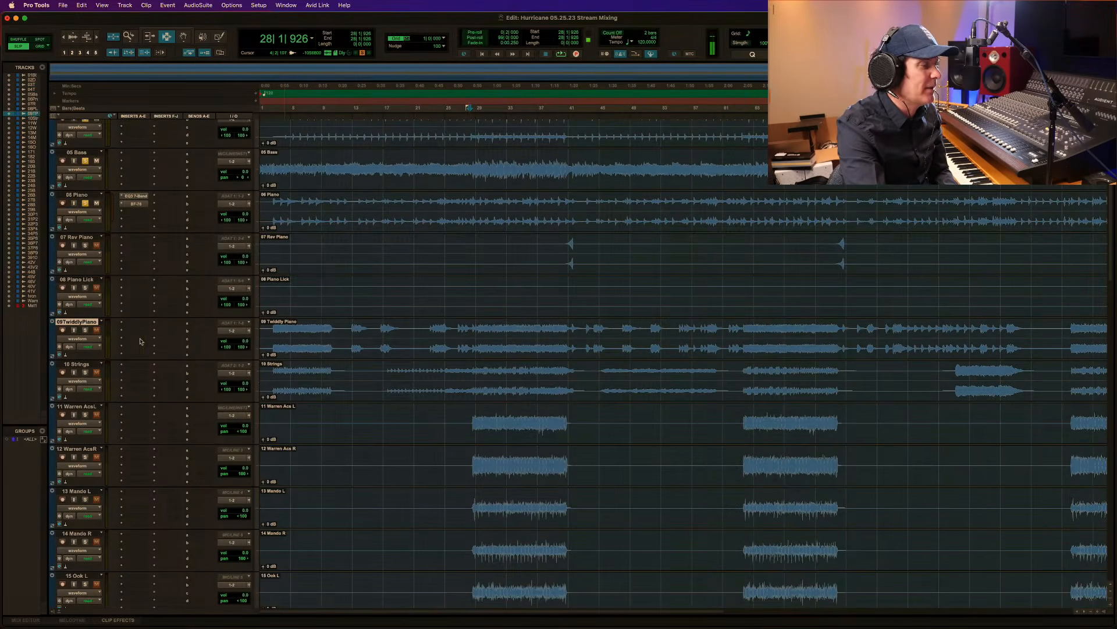
click(86, 331)
key(space)
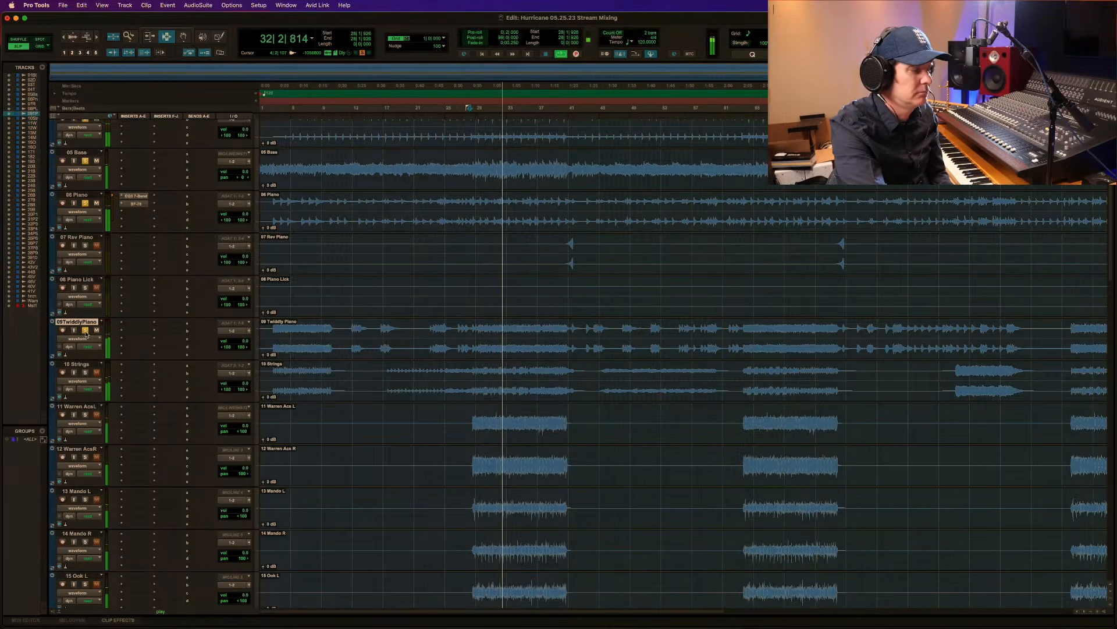
key(space)
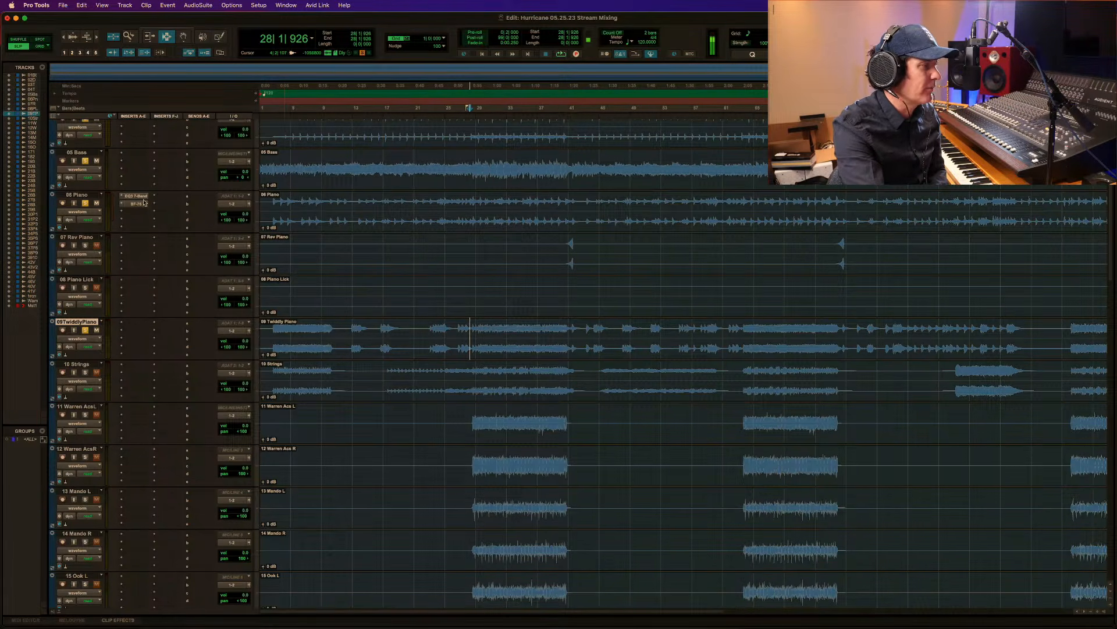
Insert the Avid EQ3 1-Band as a stereo multichannel plug-in on 09 Twiddly Piano.
click(136, 327)
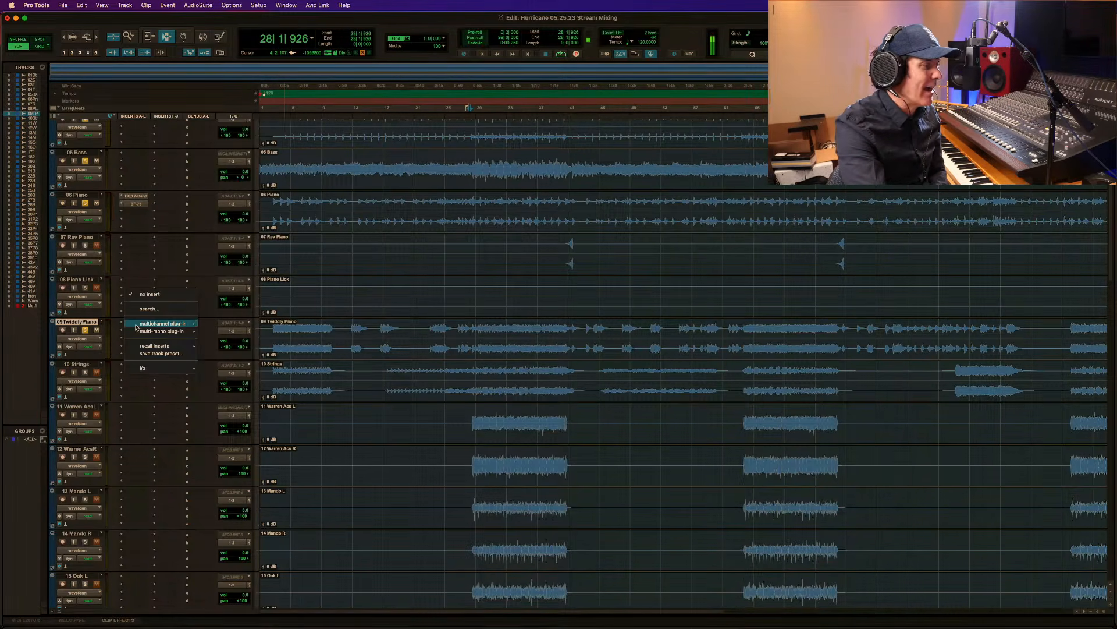
mouse_move(169, 324)
mouse_move(223, 326)
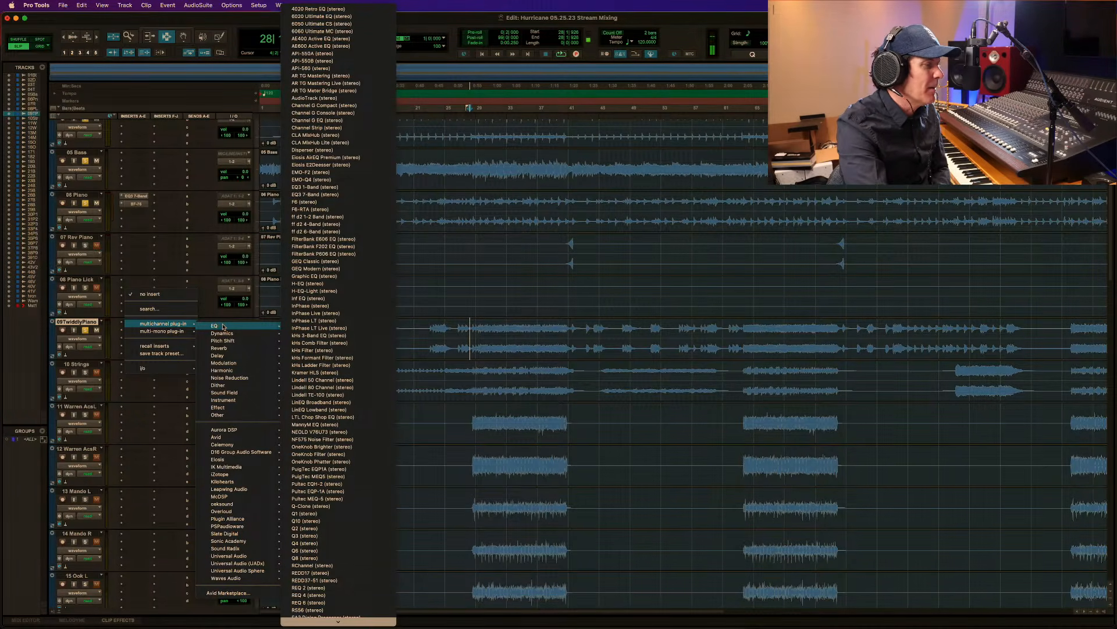
mouse_move(268, 436)
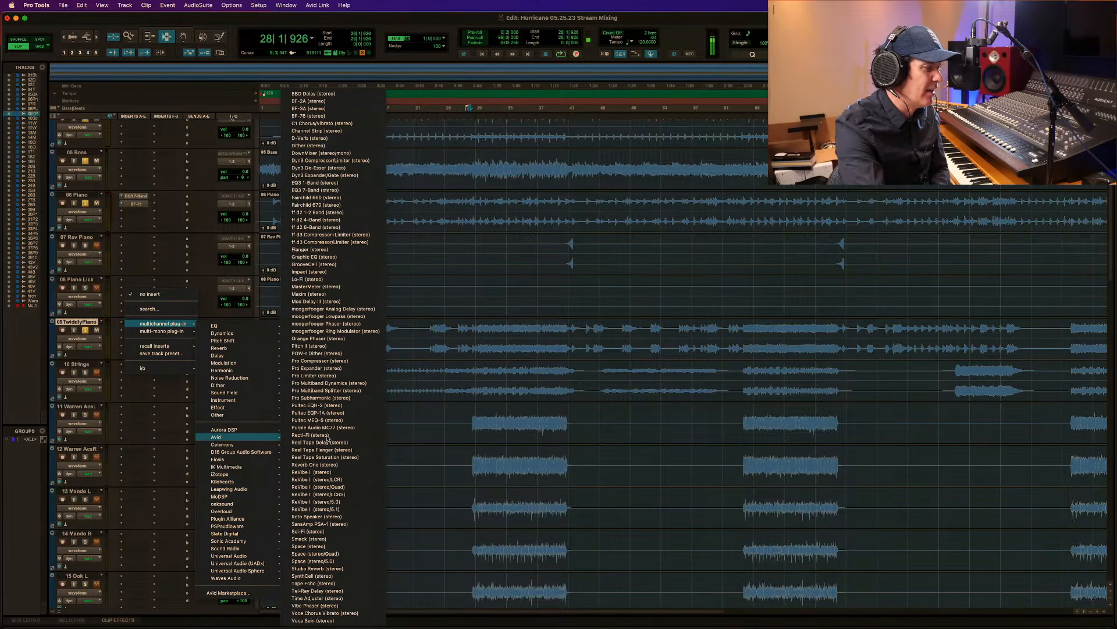
click(353, 182)
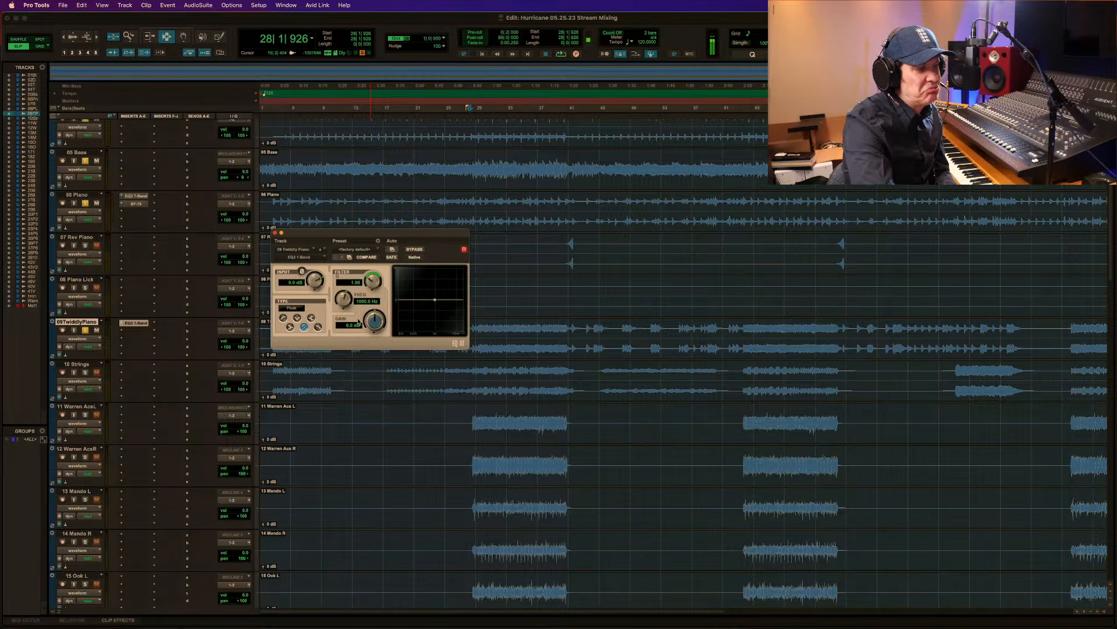
Set the 09 Twiddly Piano EQ type to High Pass and lower its cutoff slightly below 1 kHz during playback.
click(284, 318)
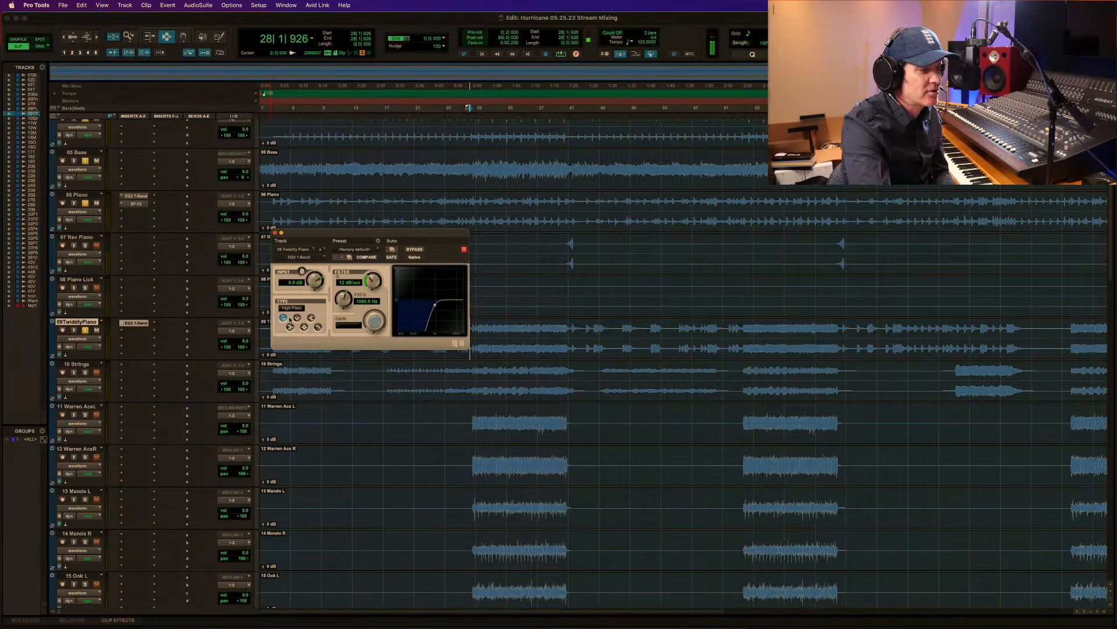
key(space)
drag(344, 299, 344, 307)
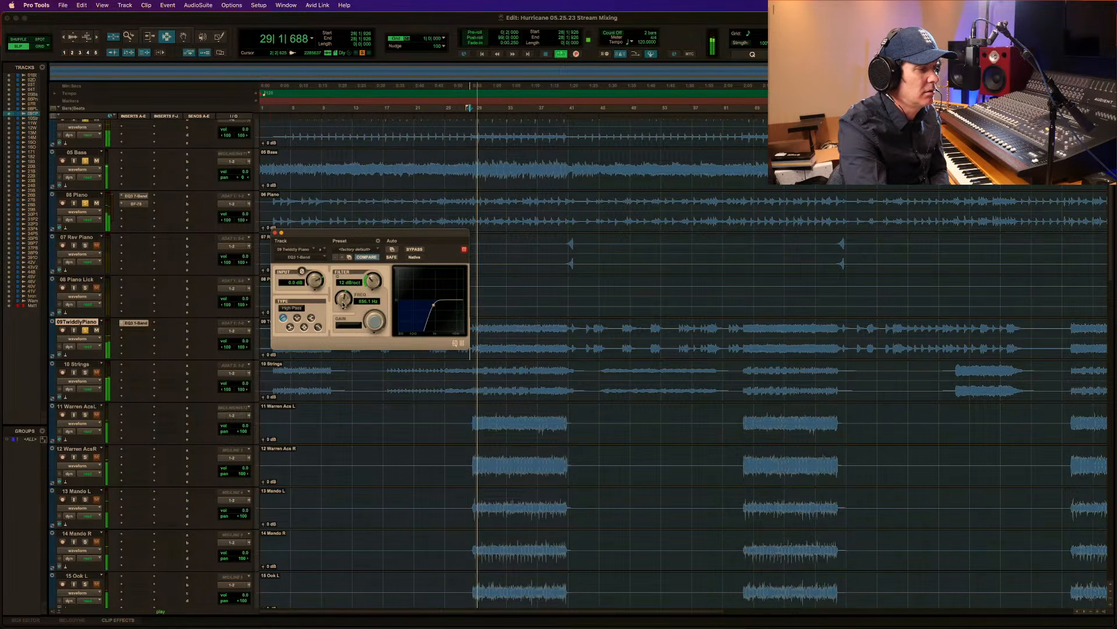
Toggle the 09 Twiddly Piano EQ's bypass on and off during playback to compare the sound, and stop.
click(419, 251)
click(419, 251)
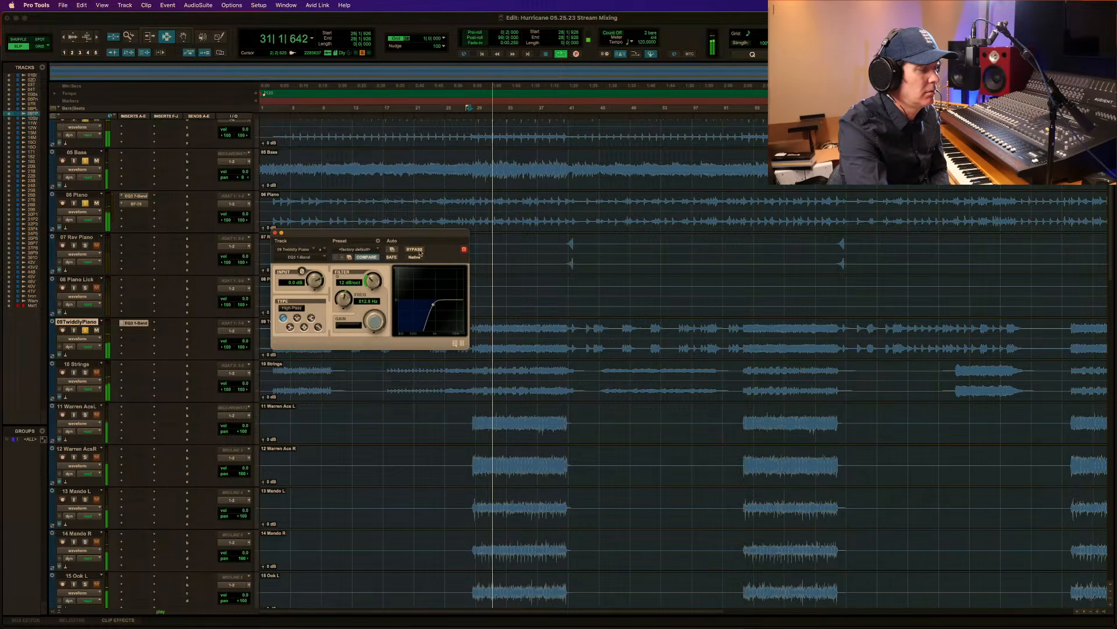
key(space)
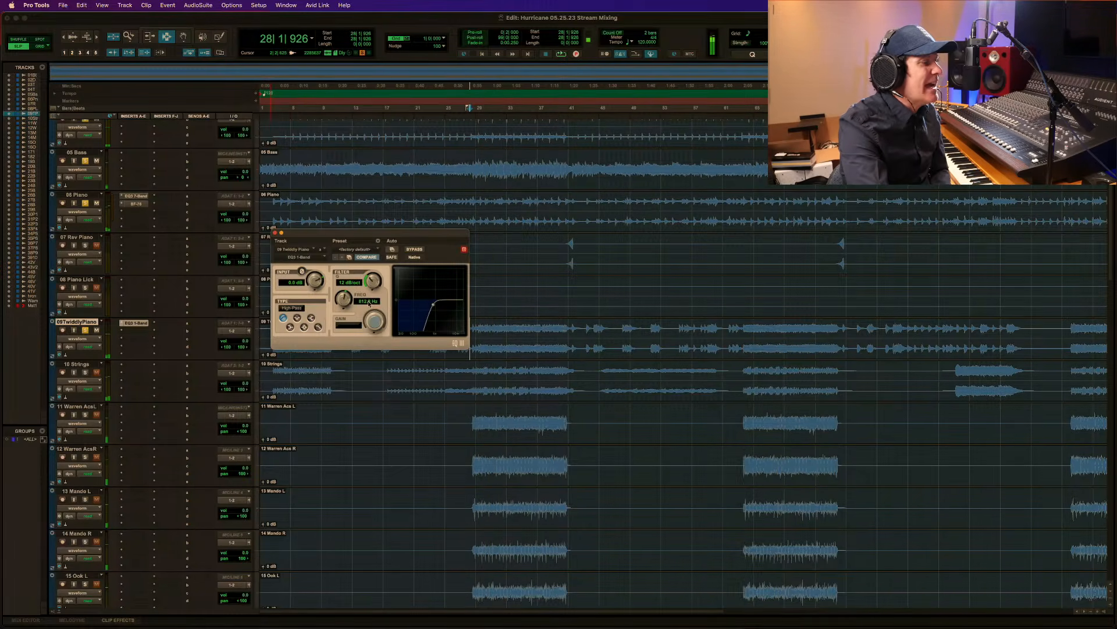
Audition the filtered 09 Twiddly Piano from 28|1|926 and from 43|3|220, and close the EQ window.
key(space)
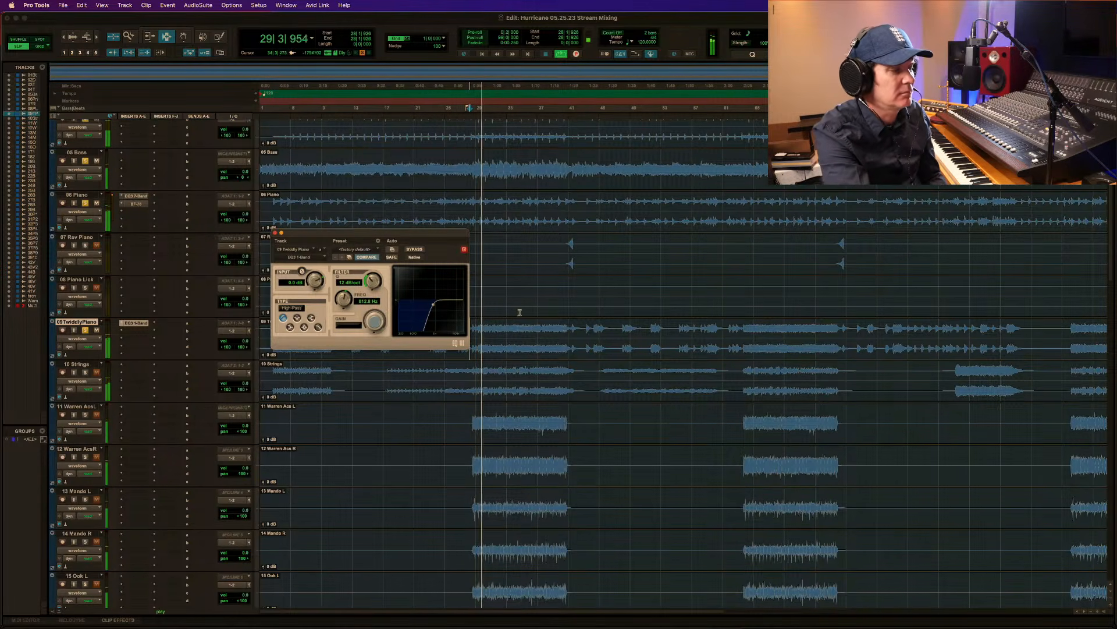
key(space)
click(589, 327)
key(space)
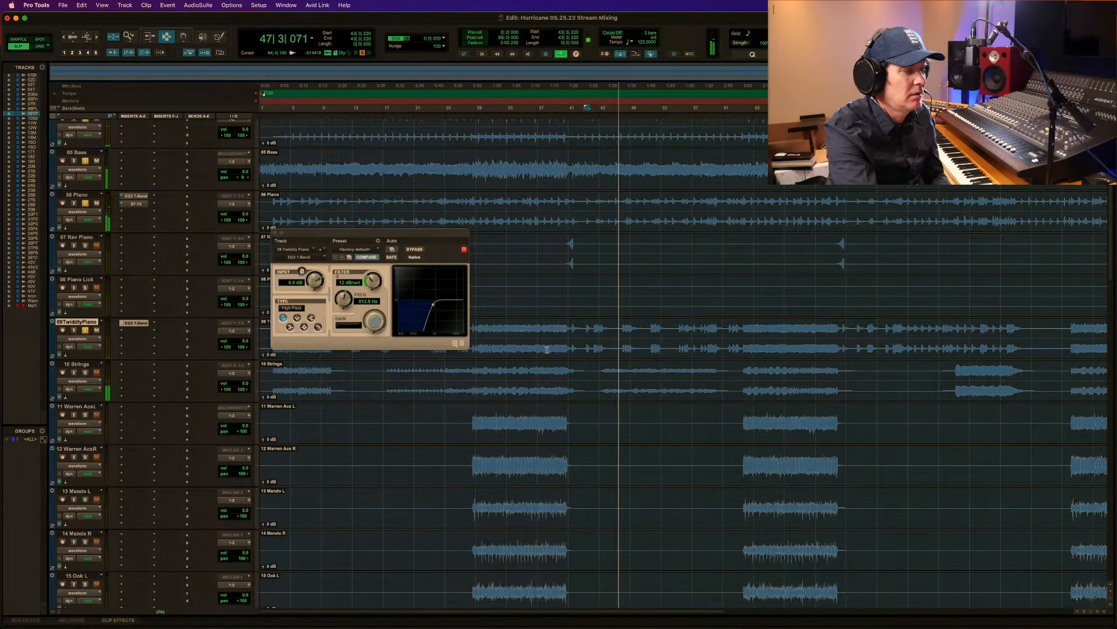
key(space)
click(273, 234)
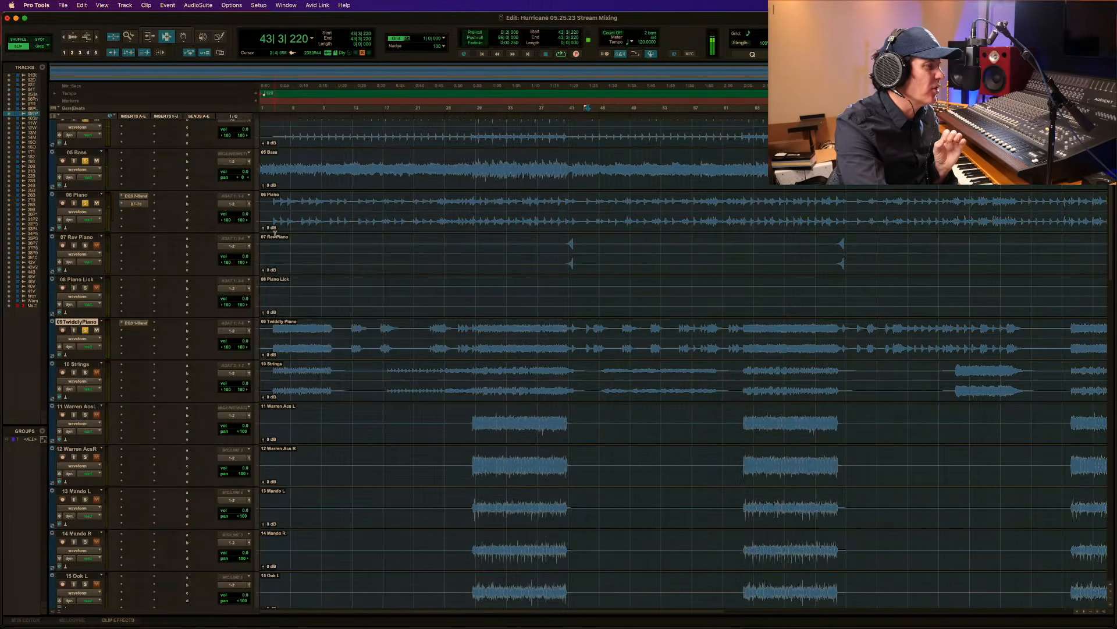
Move the playback start on 09 Twiddly Piano to 28|3|742, where the dense section begins, and play the mix from there.
click(475, 333)
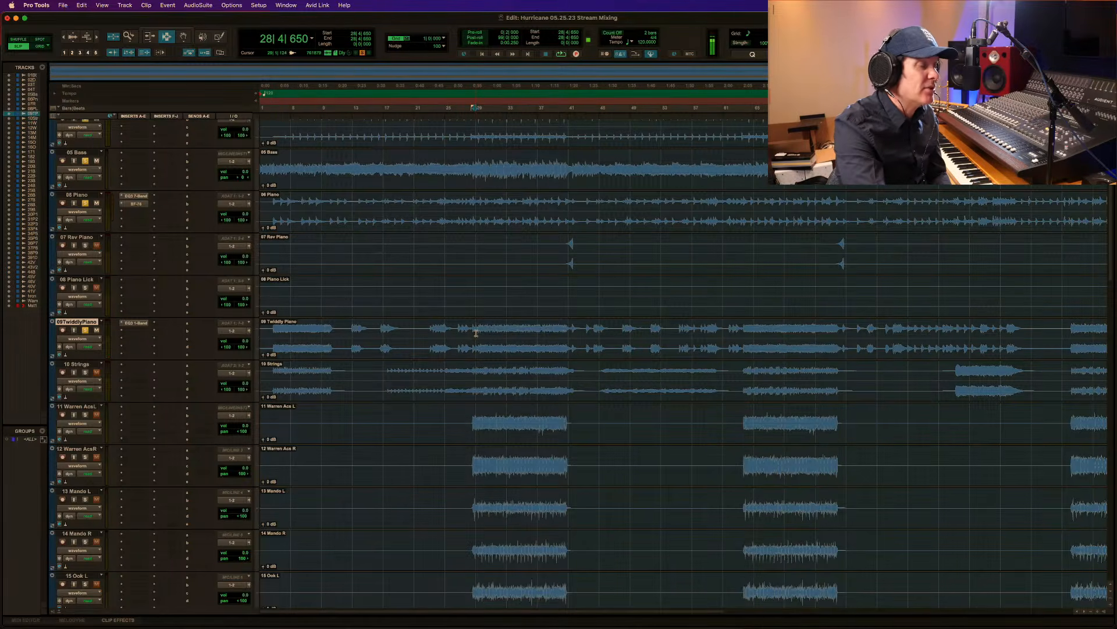
click(471, 335)
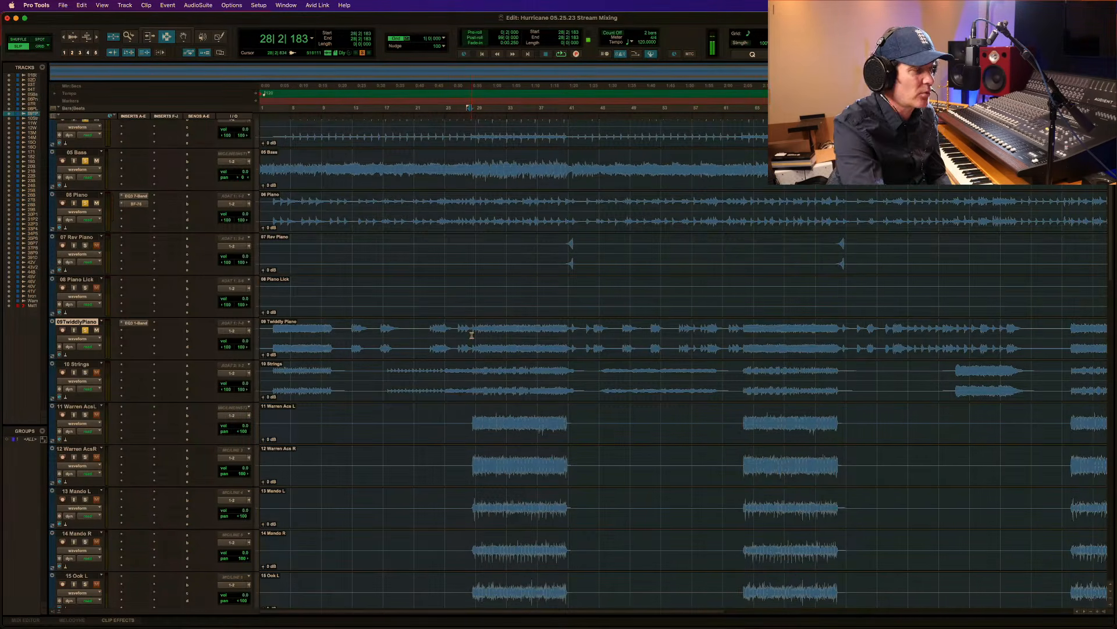
click(473, 335)
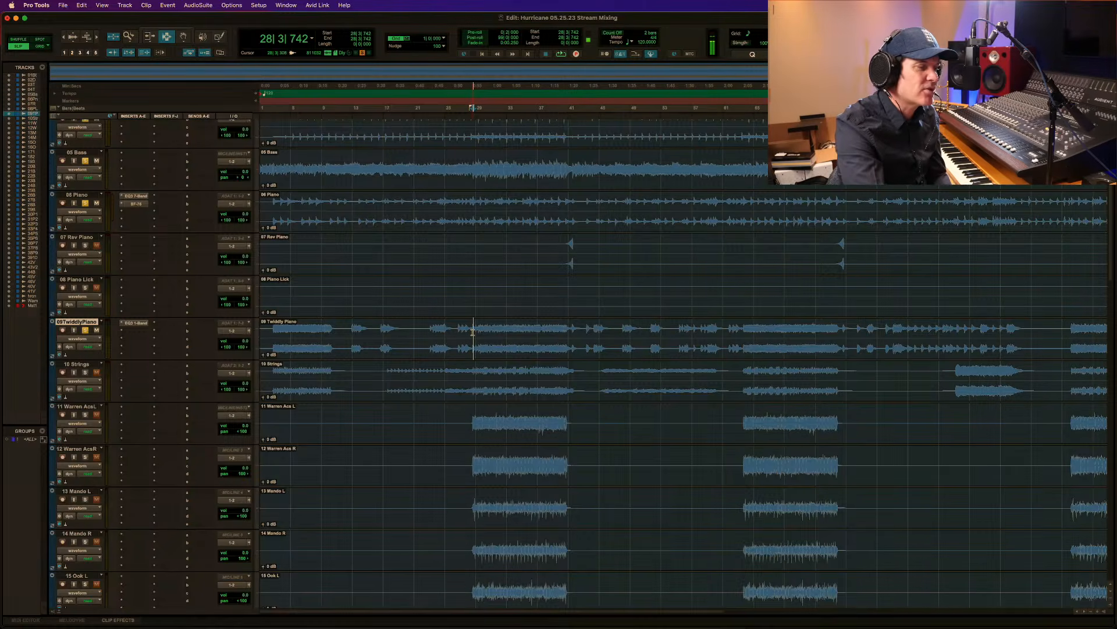
key(space)
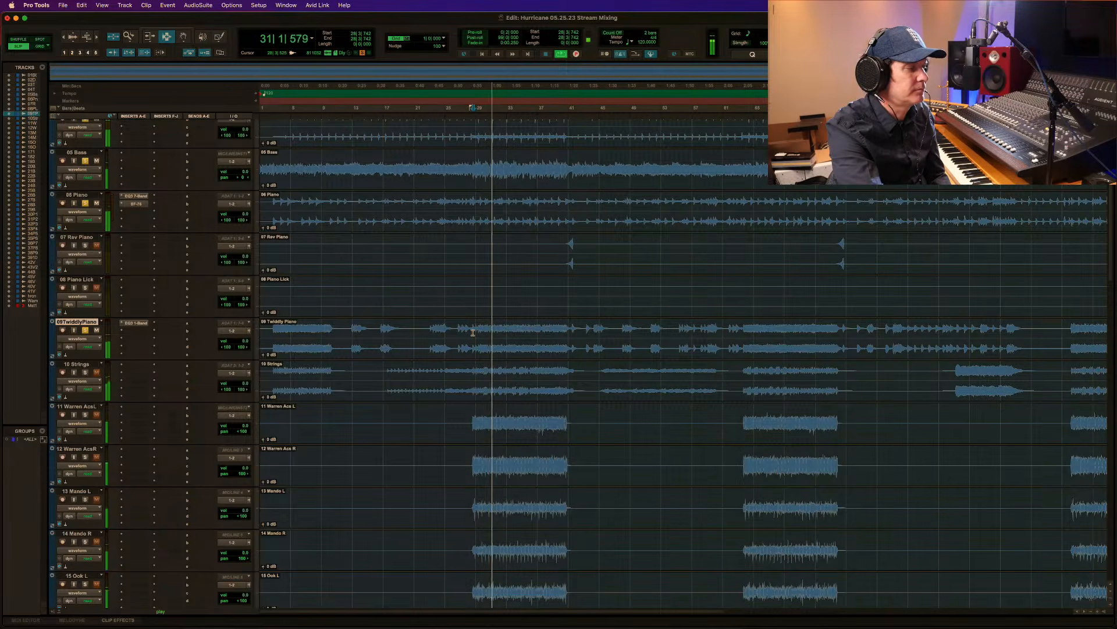
Solo the 10 Strings track during playback and replay the mix from 28|3|742.
click(85, 372)
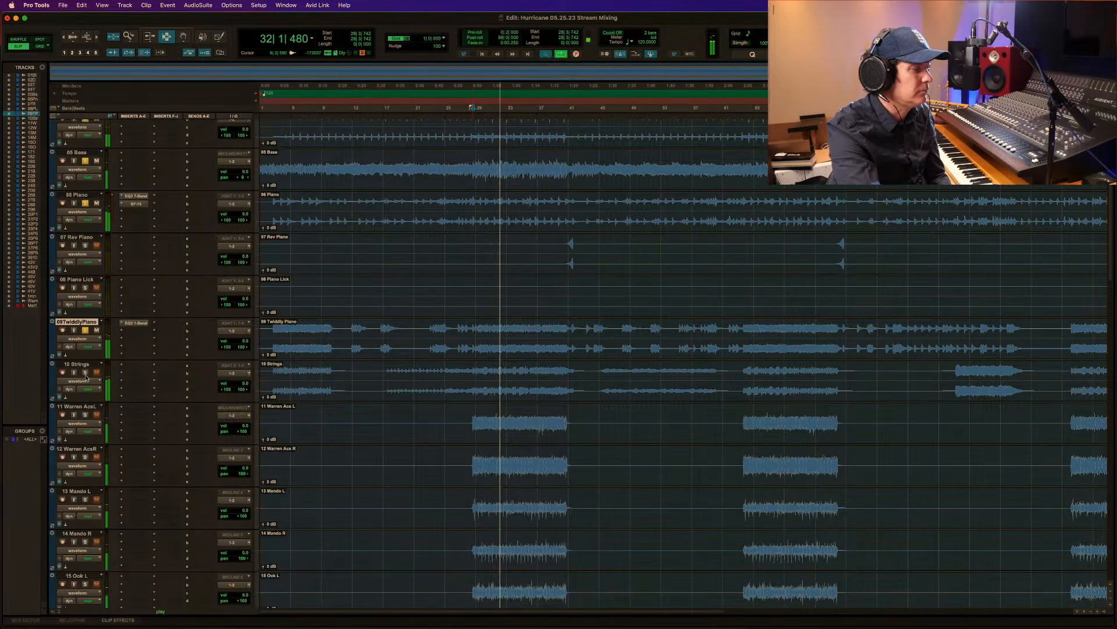
key(space)
key(space)
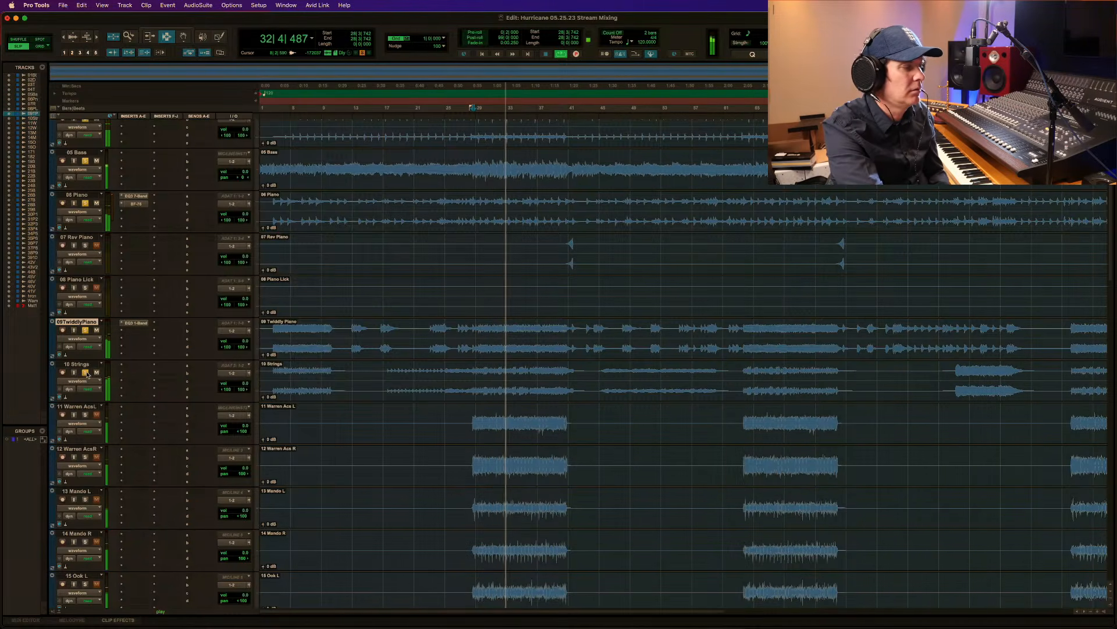
Solo the left and right acoustic guitar tracks, 11 and 12, and play the mix from 28|3|742.
click(85, 414)
key(space)
click(85, 456)
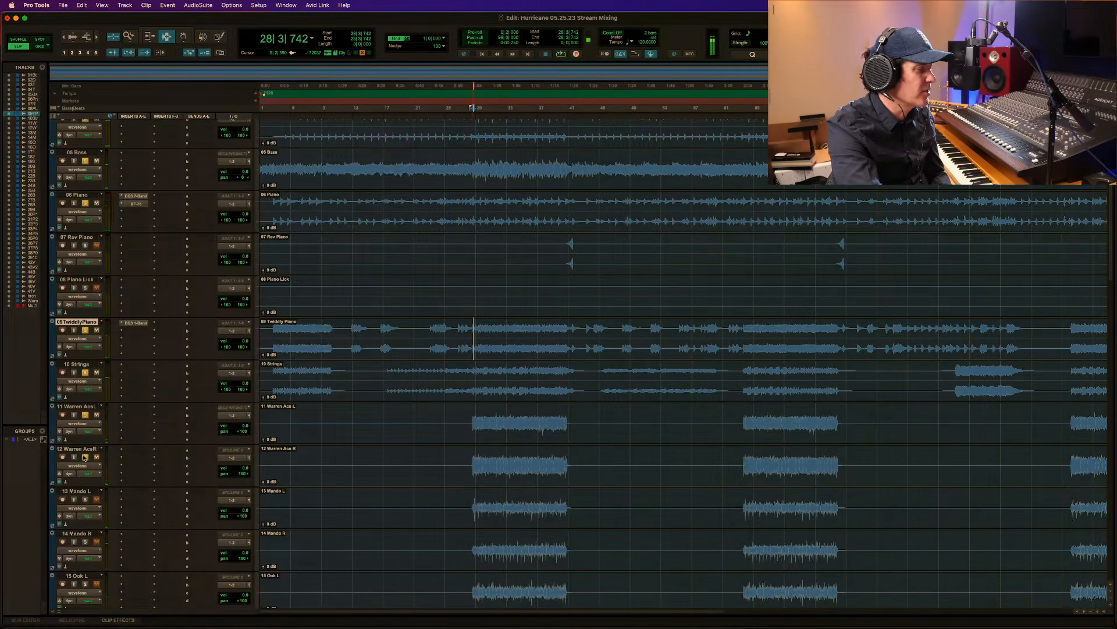
key(space)
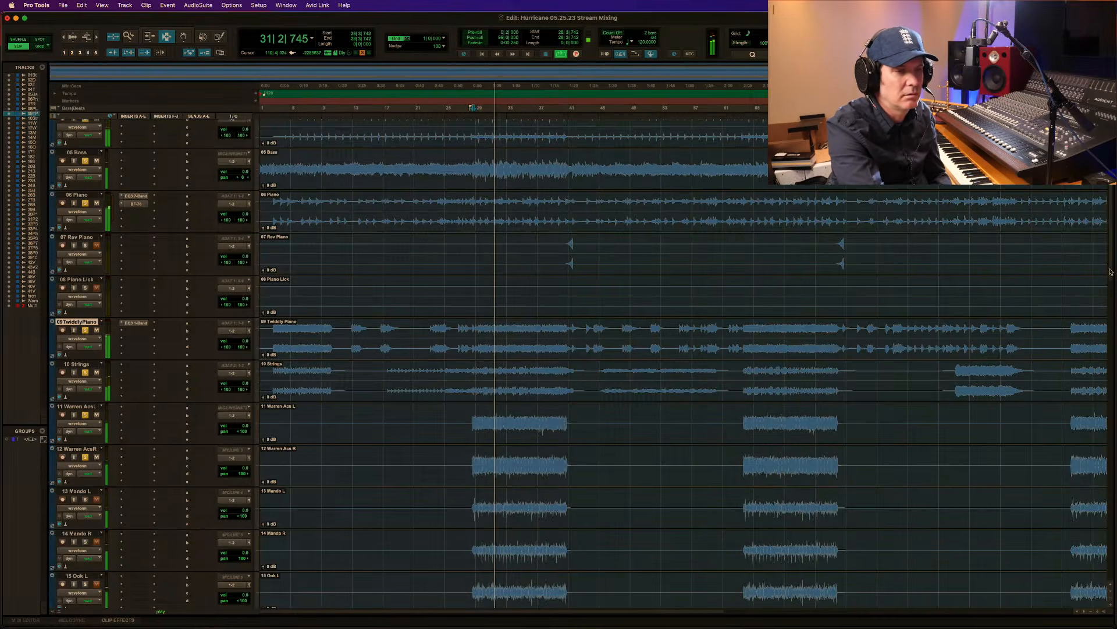
Solo 13 Mando L, 14 Mando R, 15 Ook L and 16 Ook R, and audition the section with them included.
scroll(412, 354, down, 5)
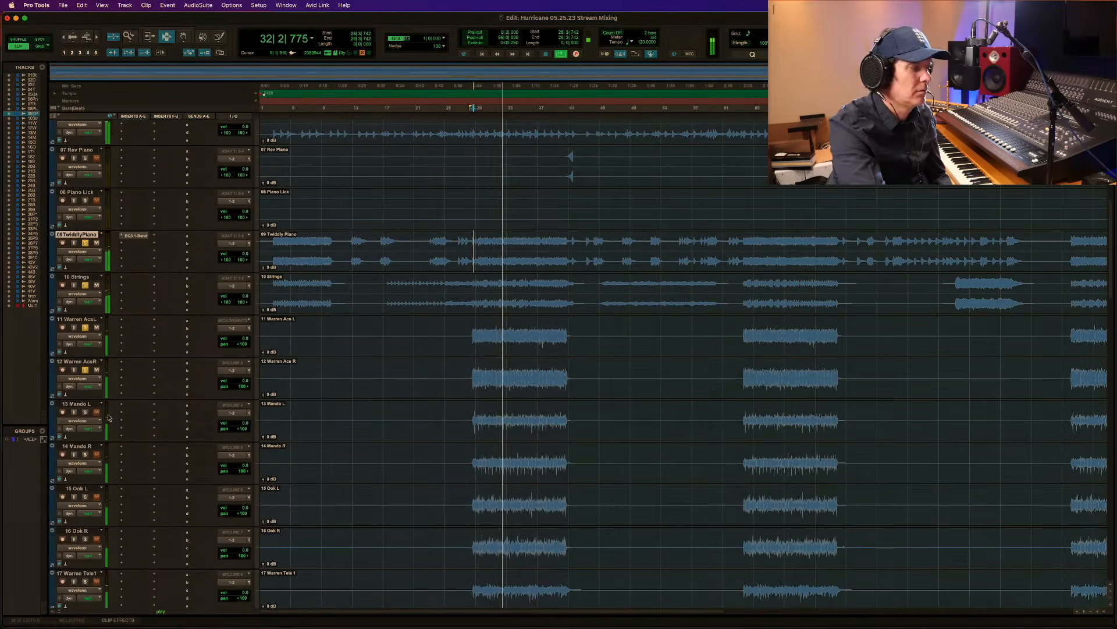
key(space)
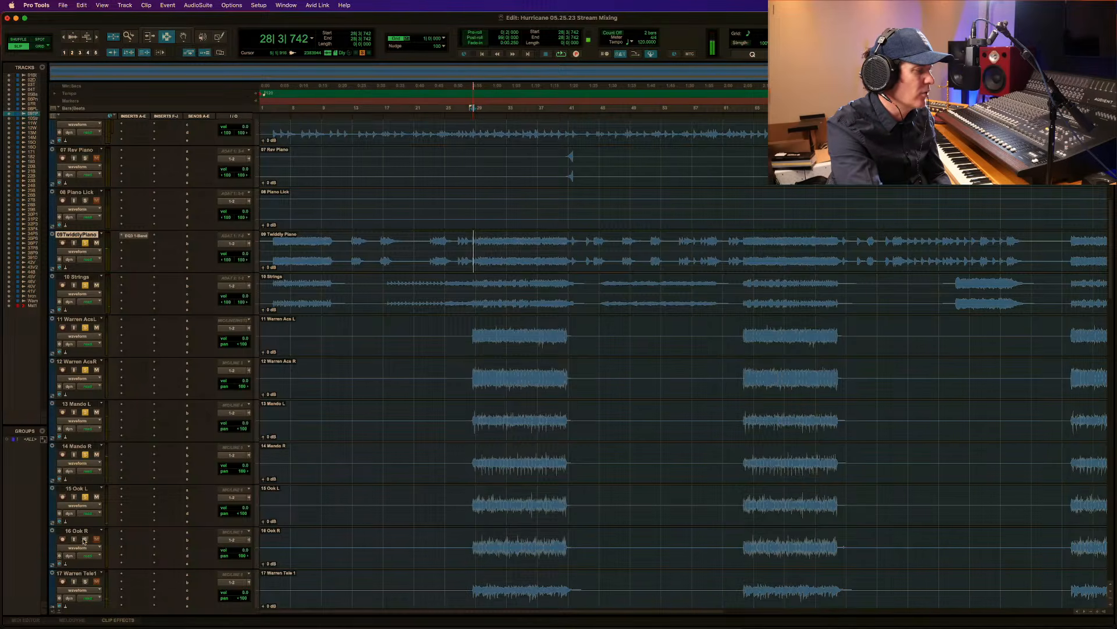
key(space)
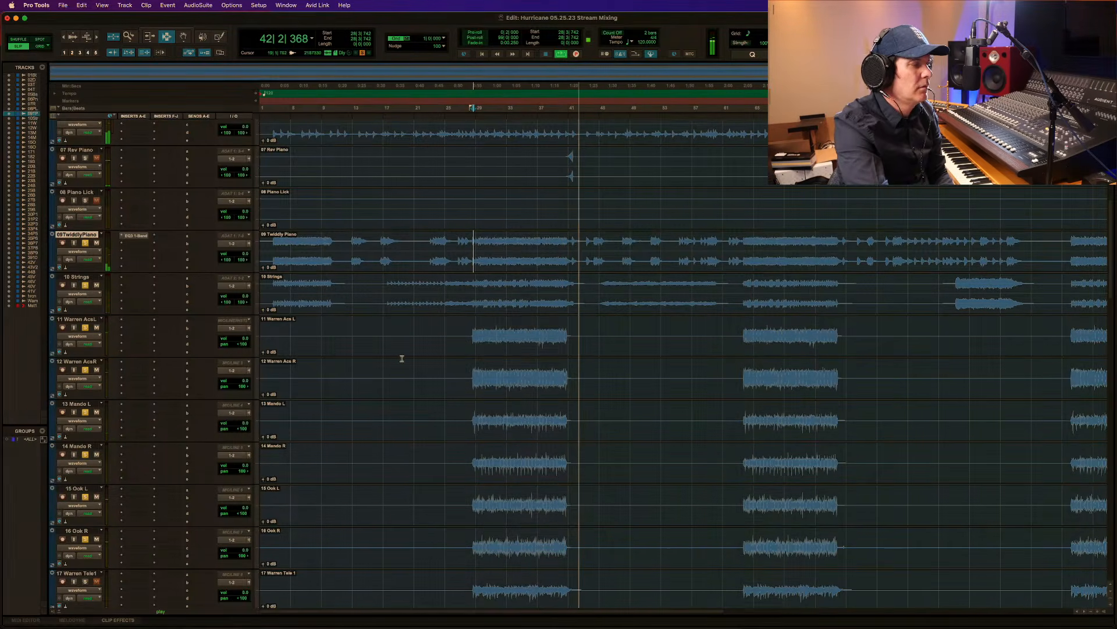
key(space)
Play from the start of the acoustic part on track 11 and refine the playback start to 28|3|231.
click(472, 339)
key(space)
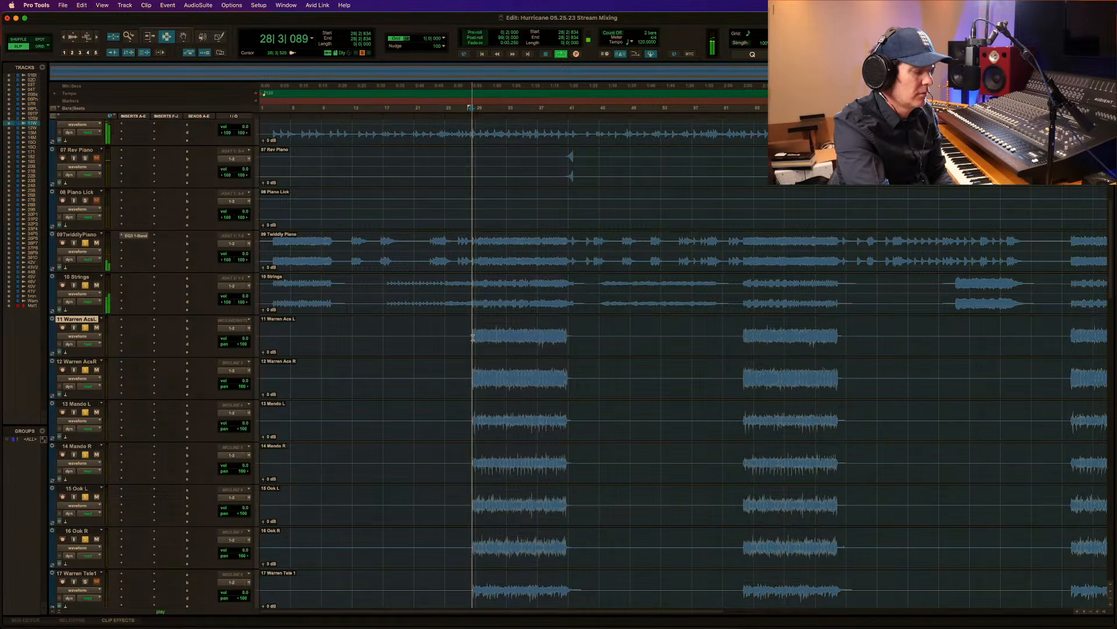
key(F5)
drag(606, 332, 663, 330)
scroll(504, 331, down, 1)
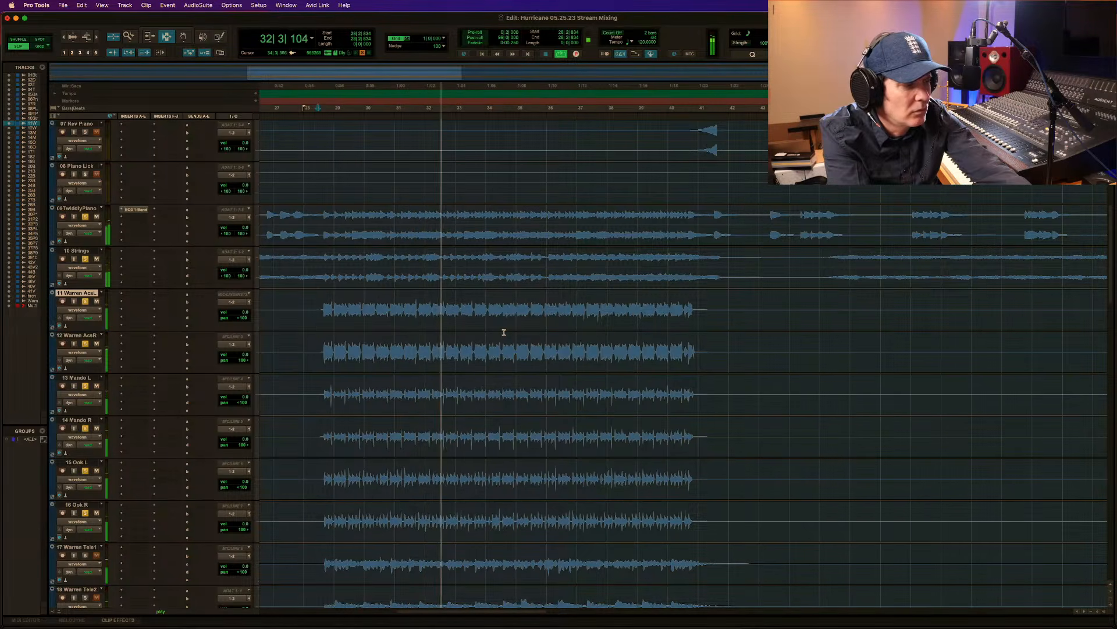
click(323, 310)
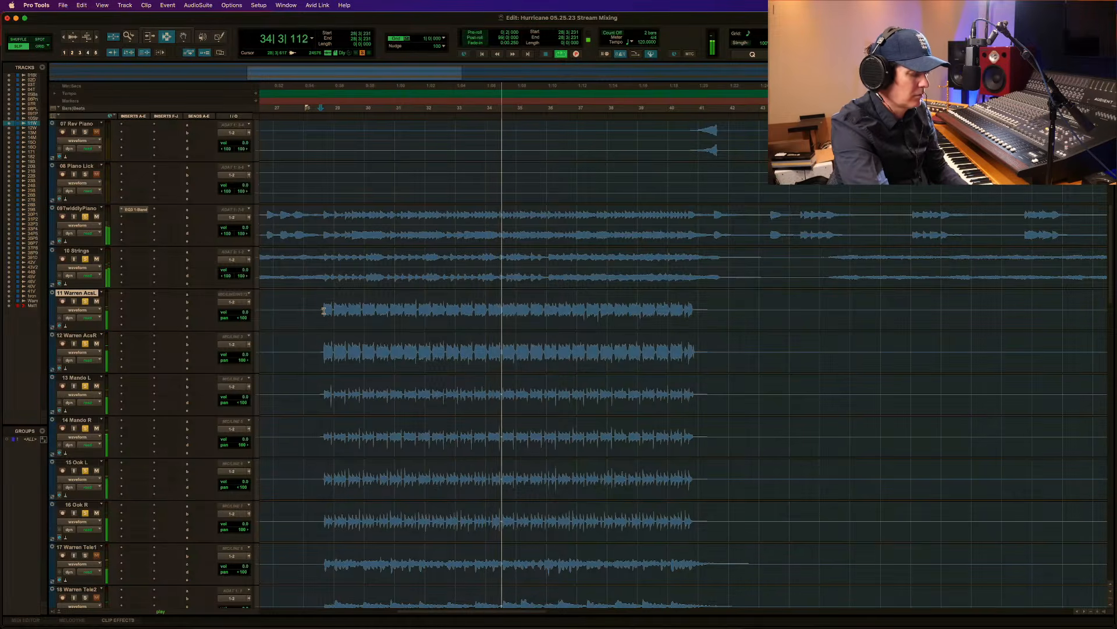
key(r)
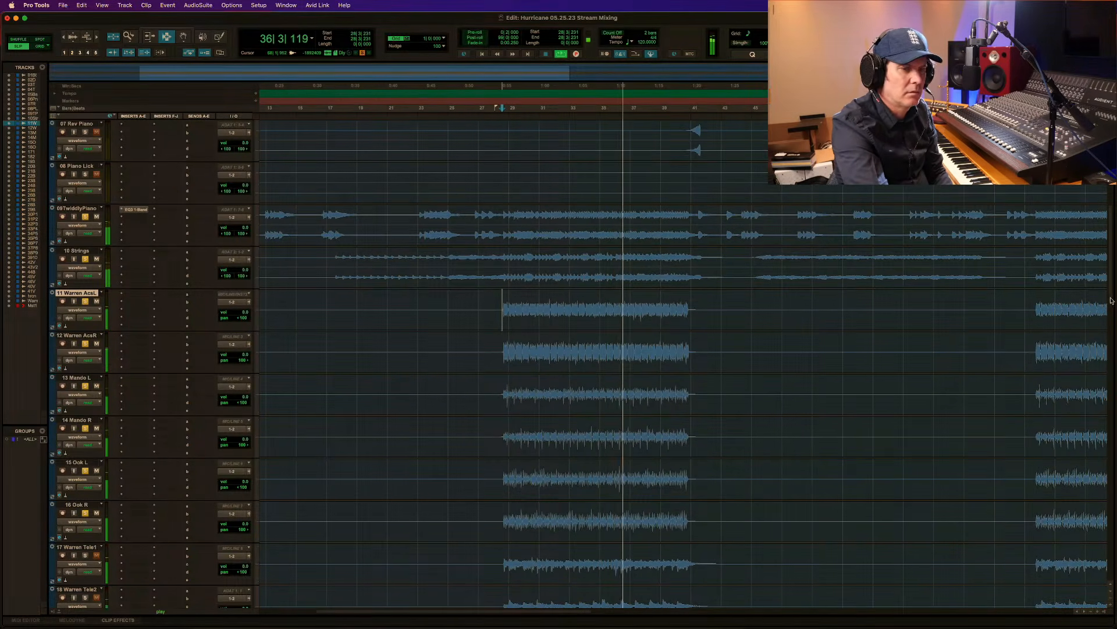
Move the playback start to 28|3|672 on the Tele 1 track, solo Tele 1 and Tele 2, and audition them in the mix.
drag(1111, 301, 1113, 339)
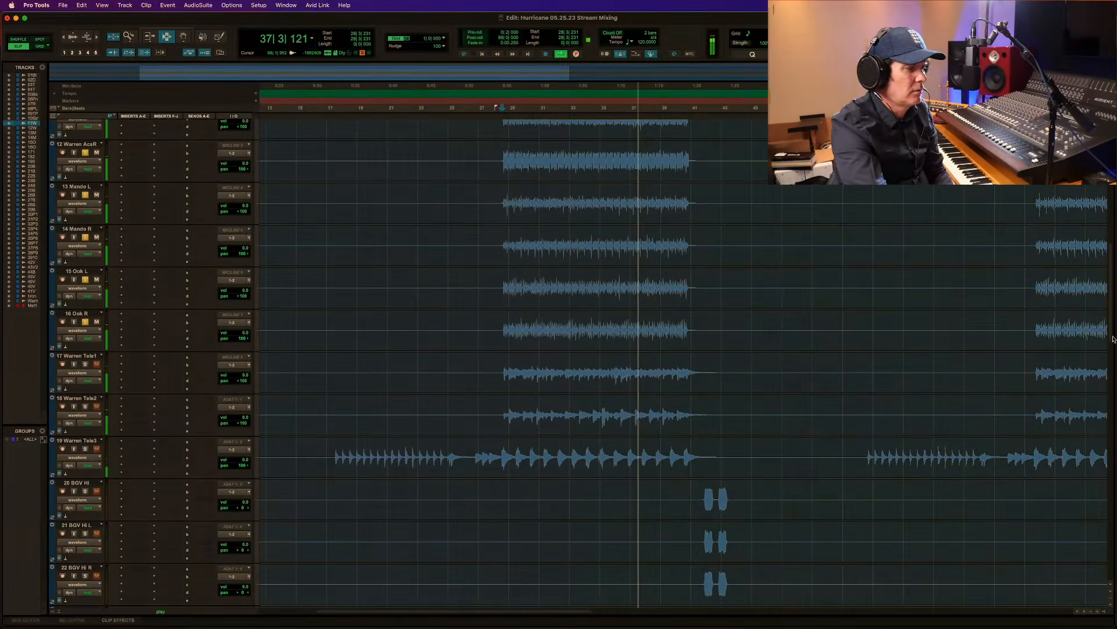
click(504, 371)
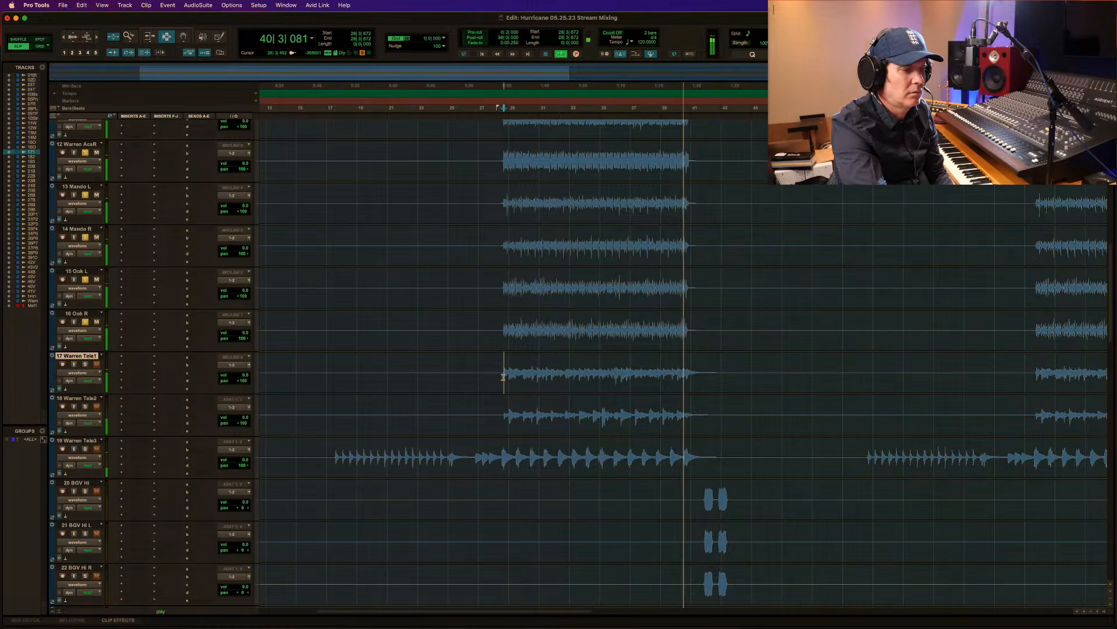
key(space)
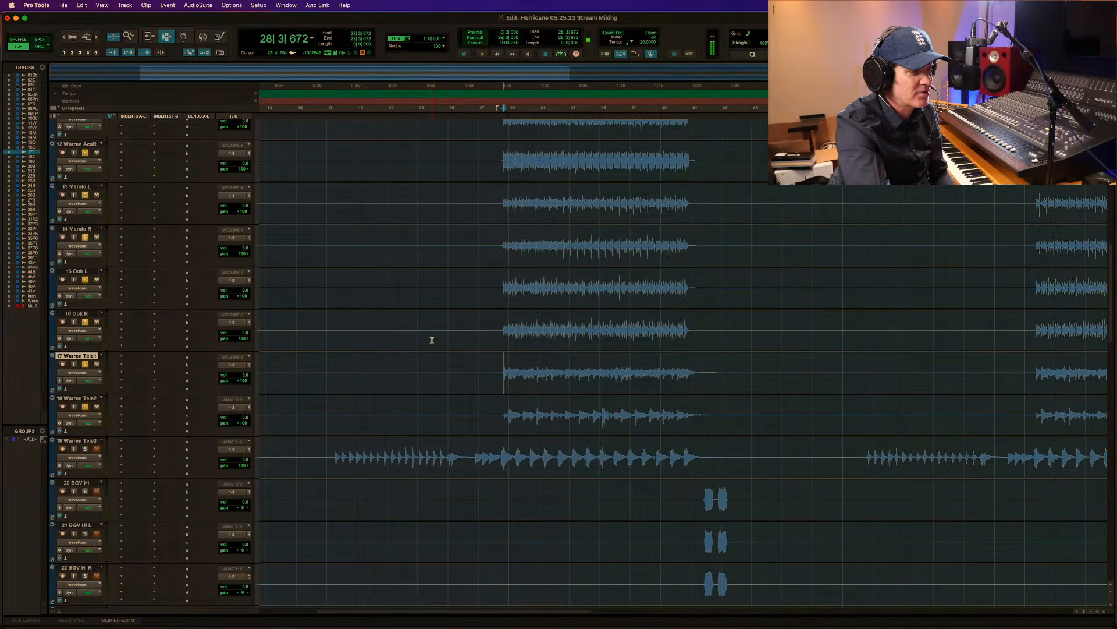
key(space)
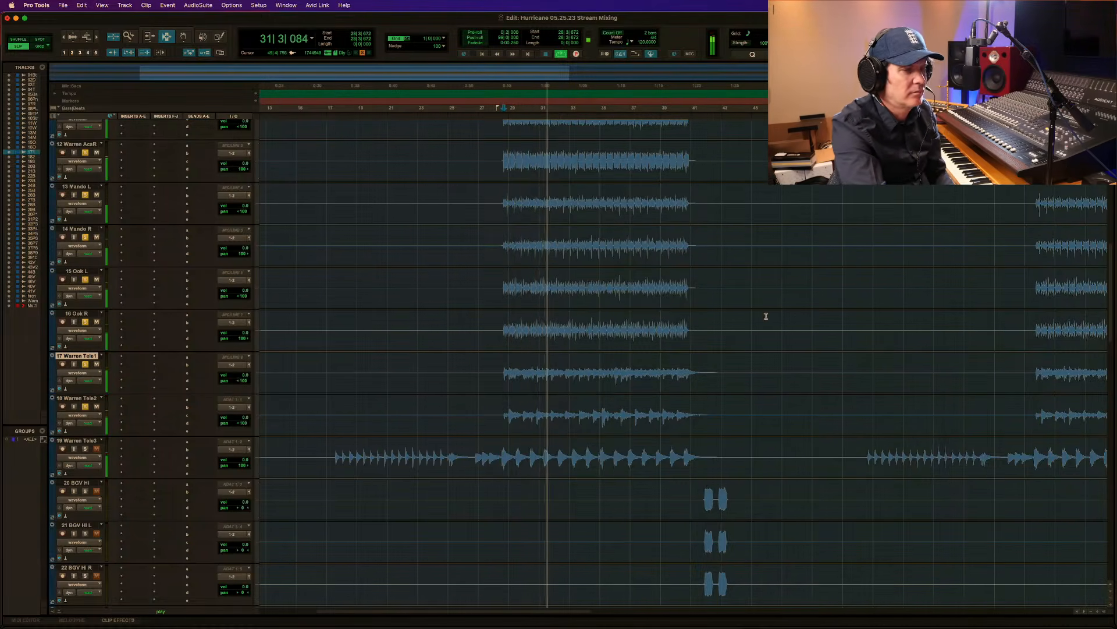
key(space)
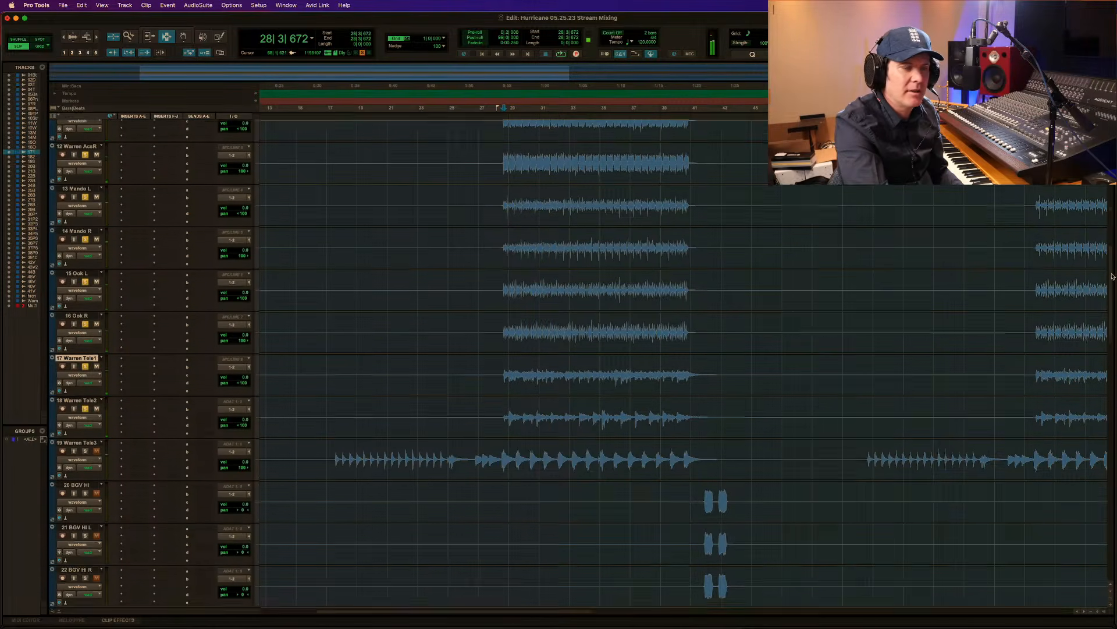
Create a Mix/Edit group named ACOUSTICS from tracks 11 through 16, covering the acoustics, Mando and Ook tracks.
scroll(416, 212, up, 3)
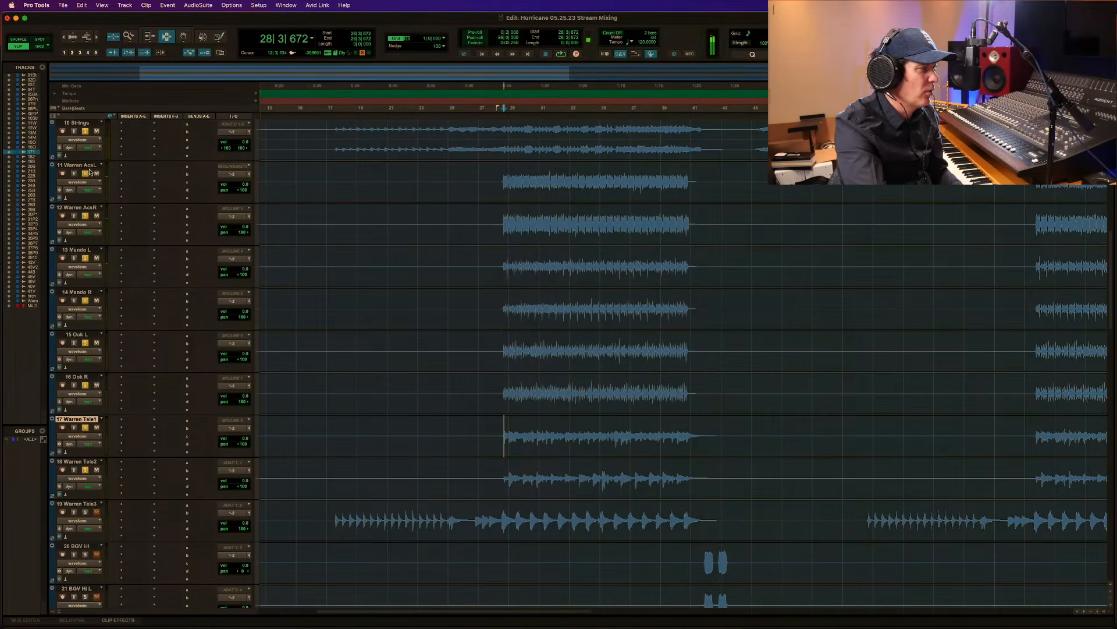
click(87, 166)
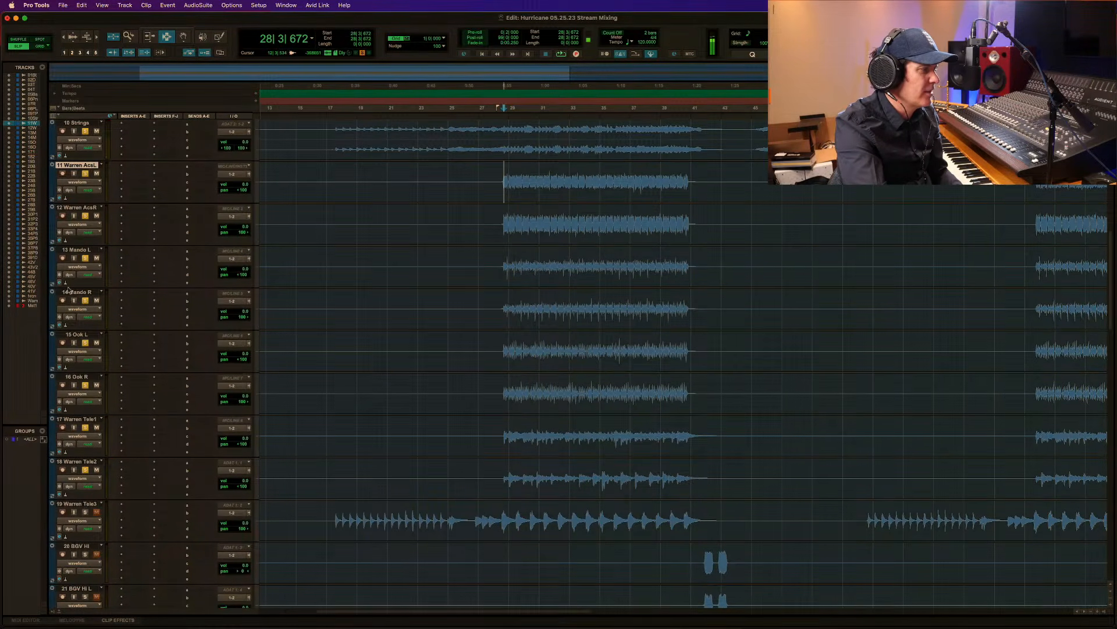
shift+click(82, 377)
key(super+g)
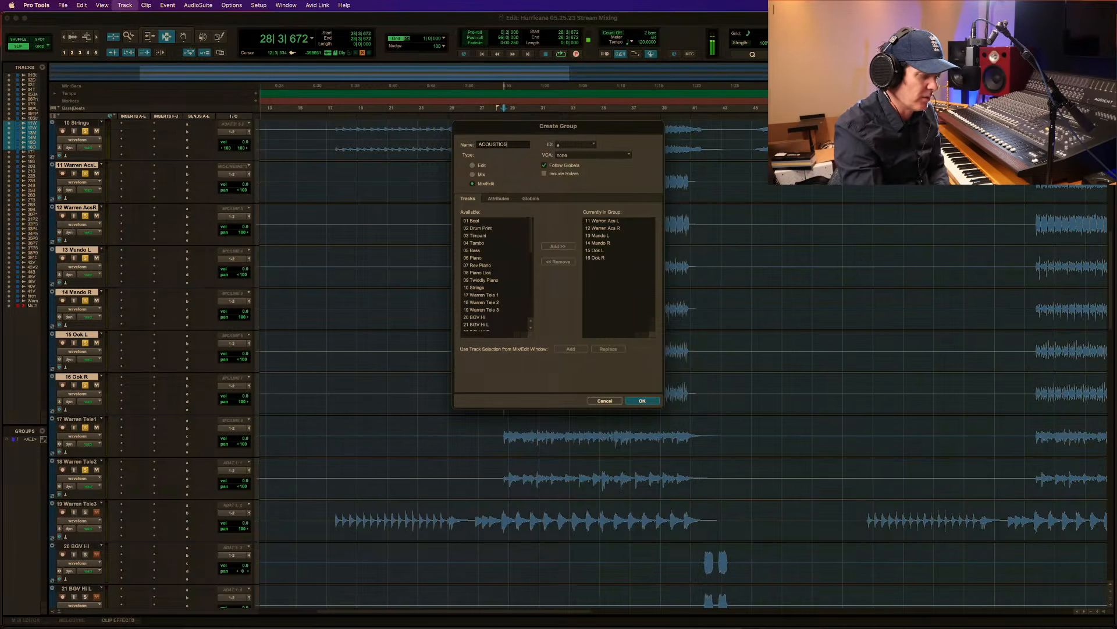
key(Return)
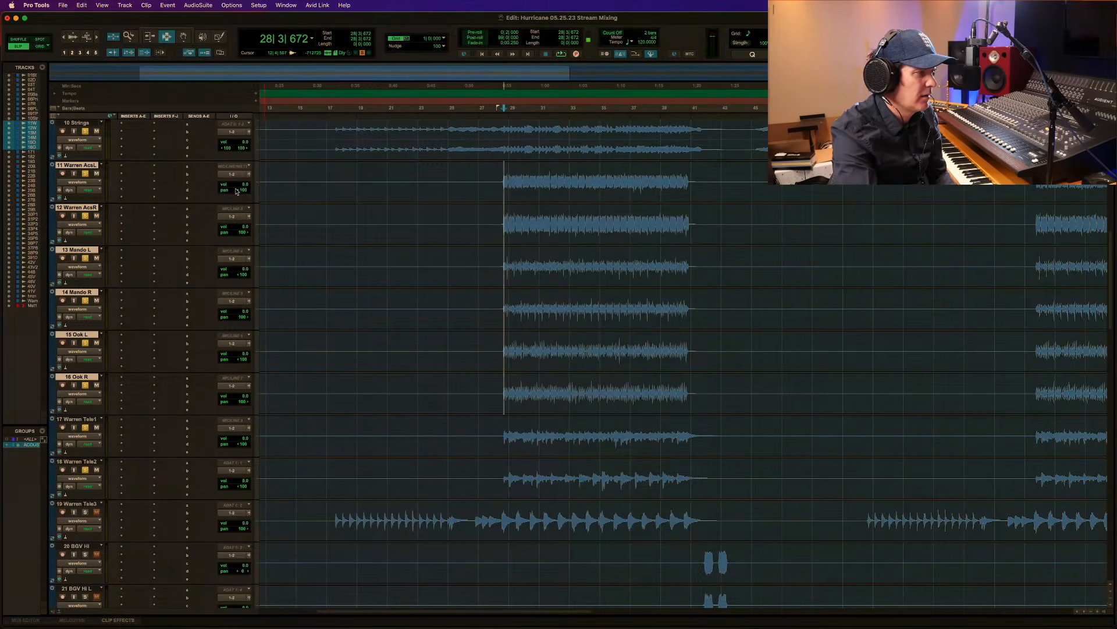
Lower the ACOUSTICS group's volume to -2.7 dB and audition the new balance from 28|3|672.
click(241, 185)
drag(242, 187, 242, 187)
key(space)
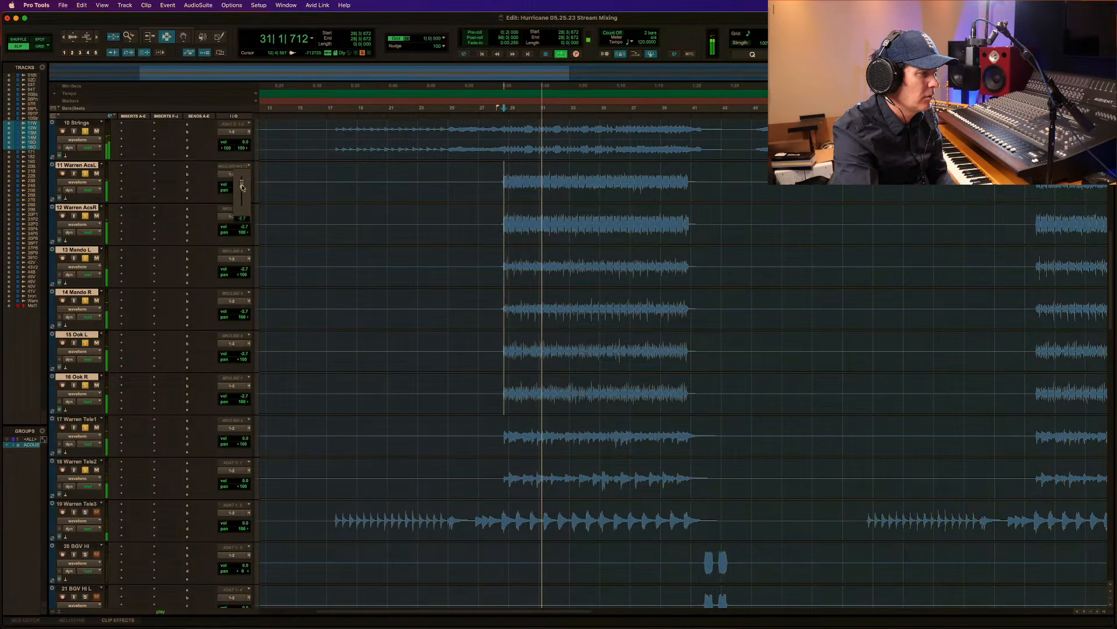
key(space)
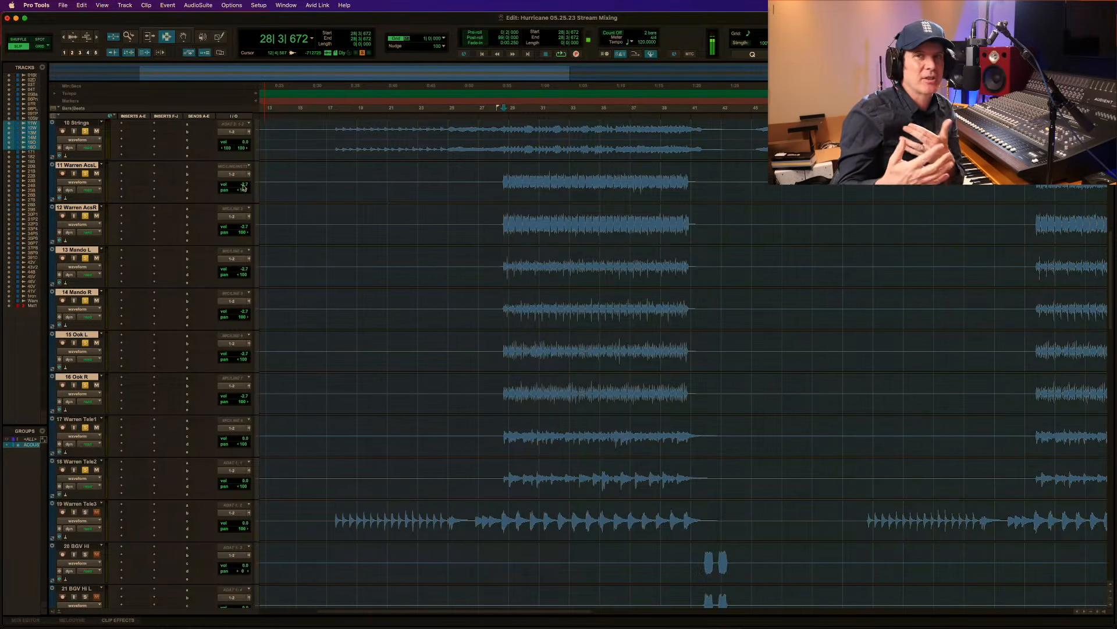
key(space)
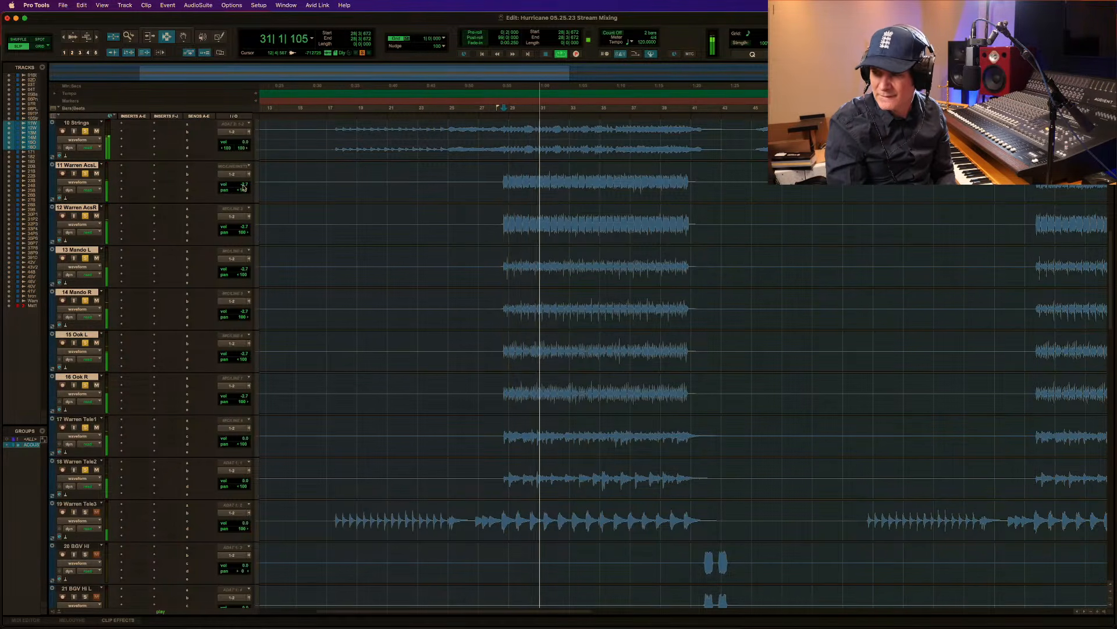
key(space)
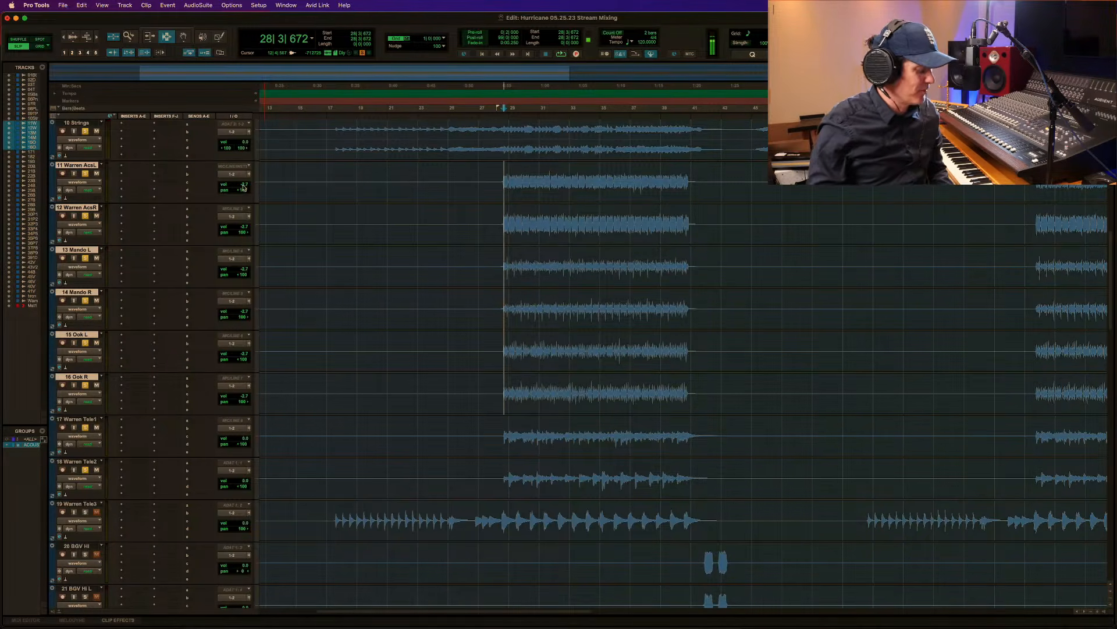
Solo the Tele 3 track and audition the mix with it from 28|2|639.
key(space)
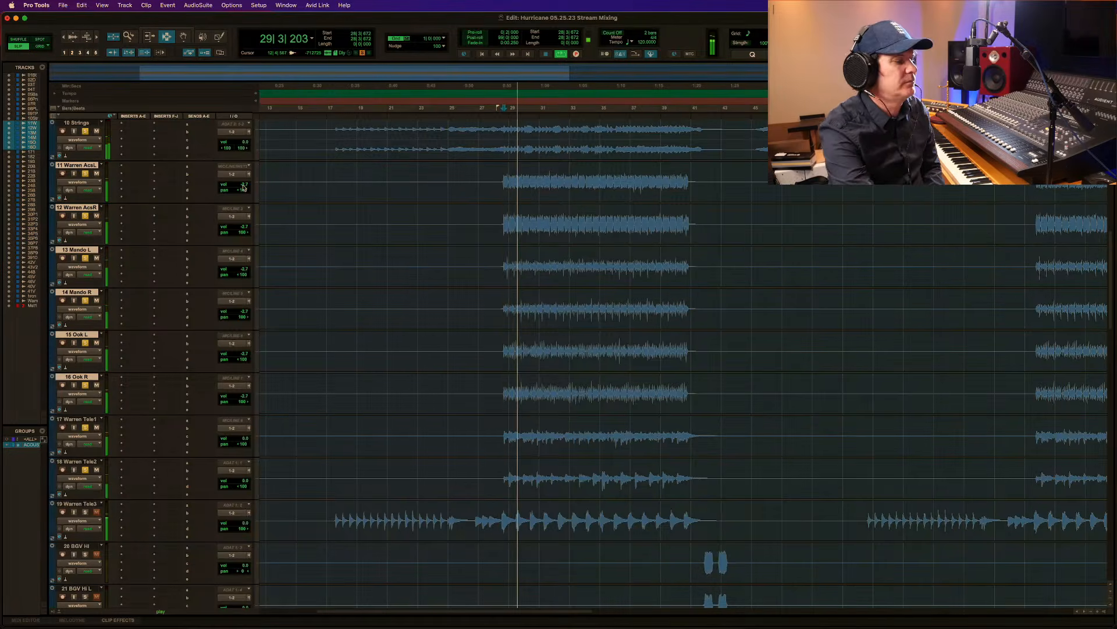
scroll(204, 423, down, 3)
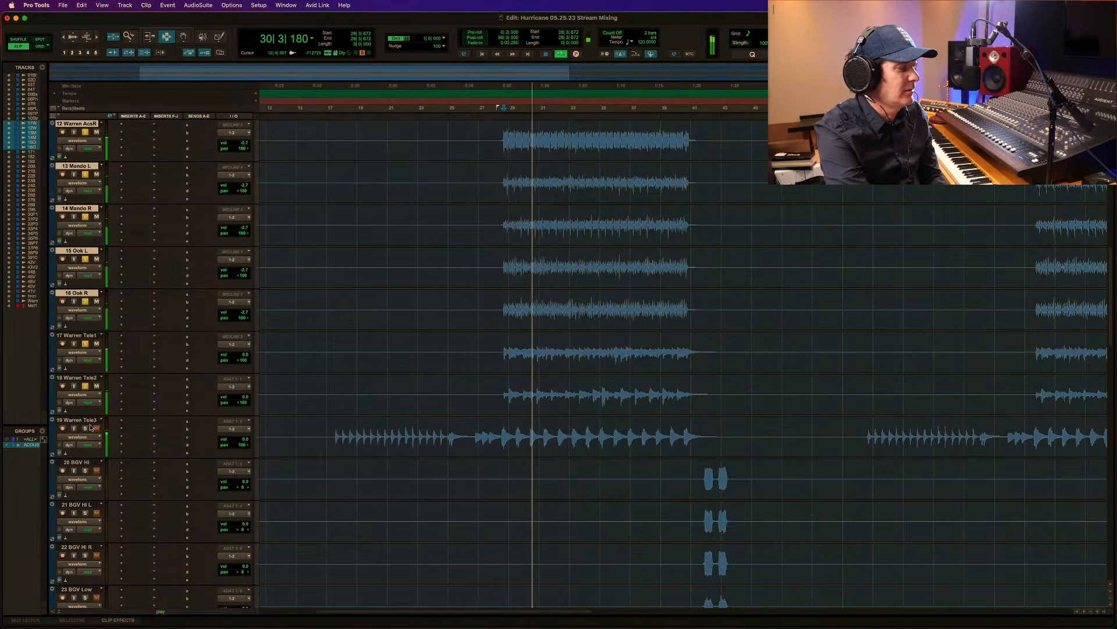
key(space)
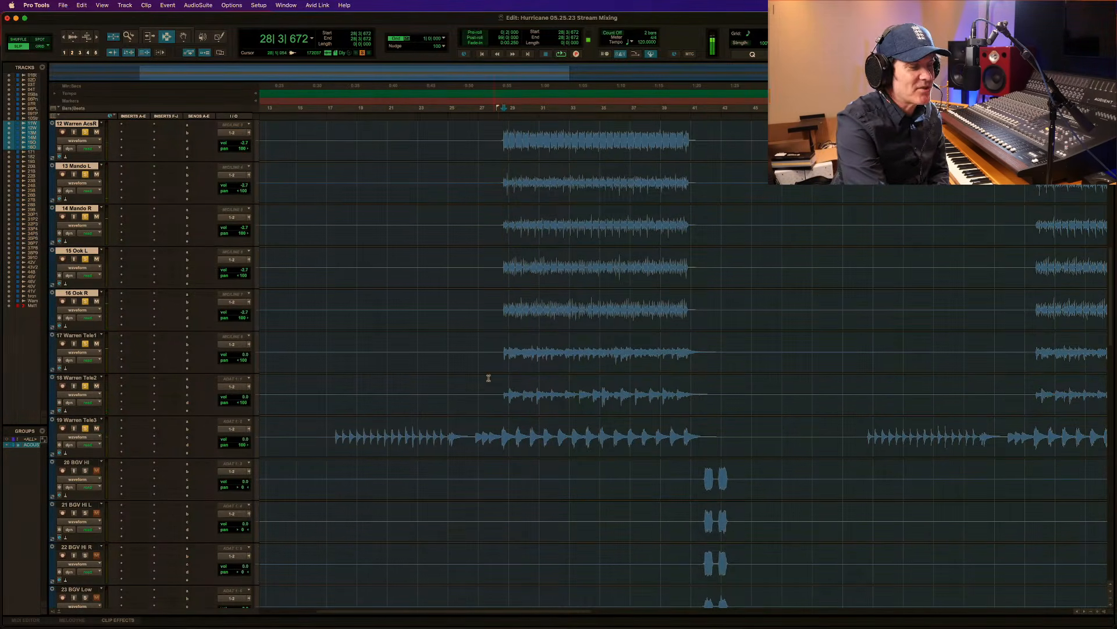
click(500, 435)
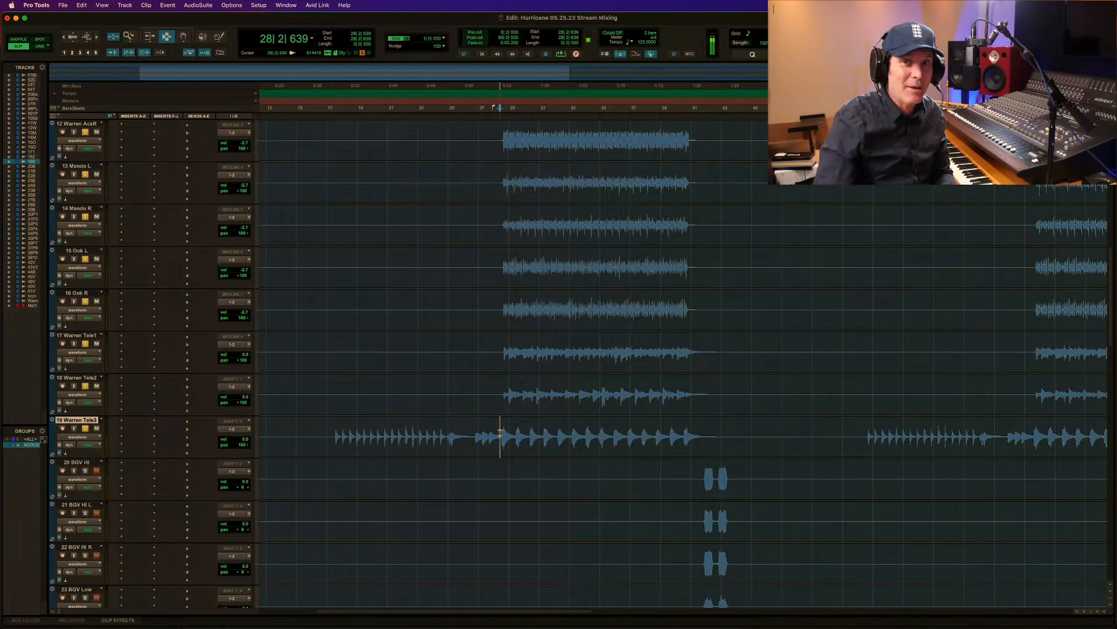
key(space)
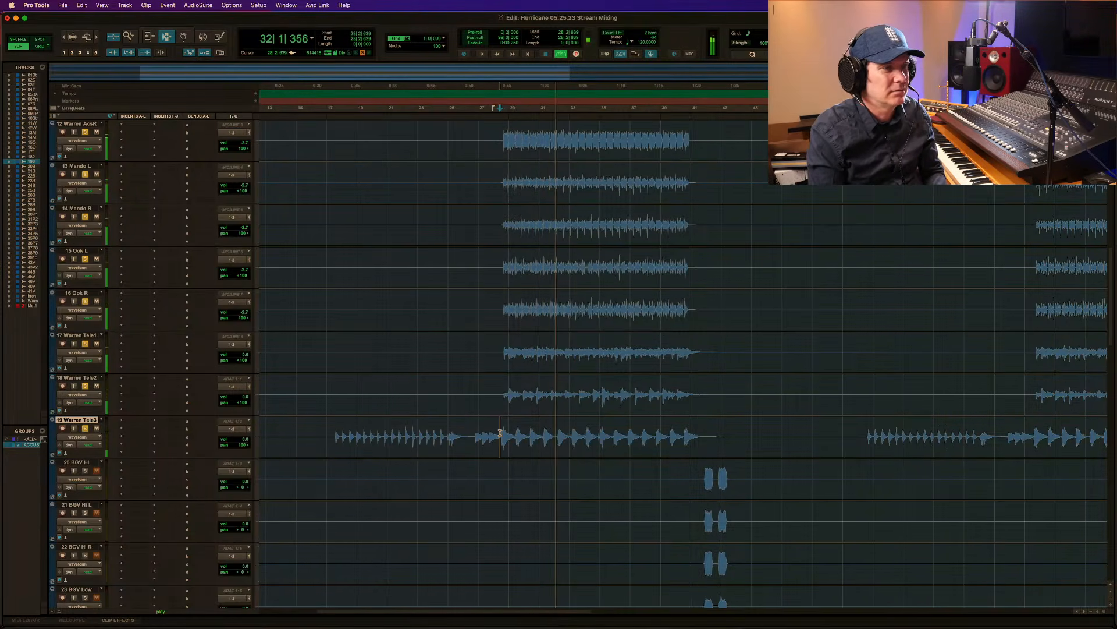
key(space)
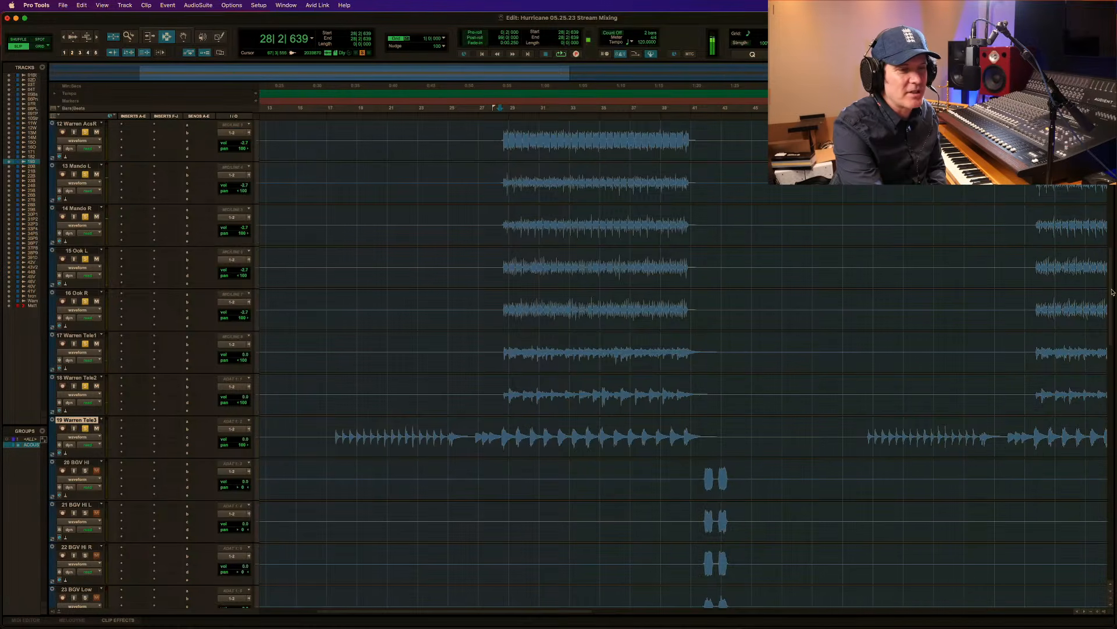
Audition the mix from the drum entry at 28|3|562 on 02 Drum Print, and open that track's 7-Band EQ.
scroll(1112, 292, up, 5)
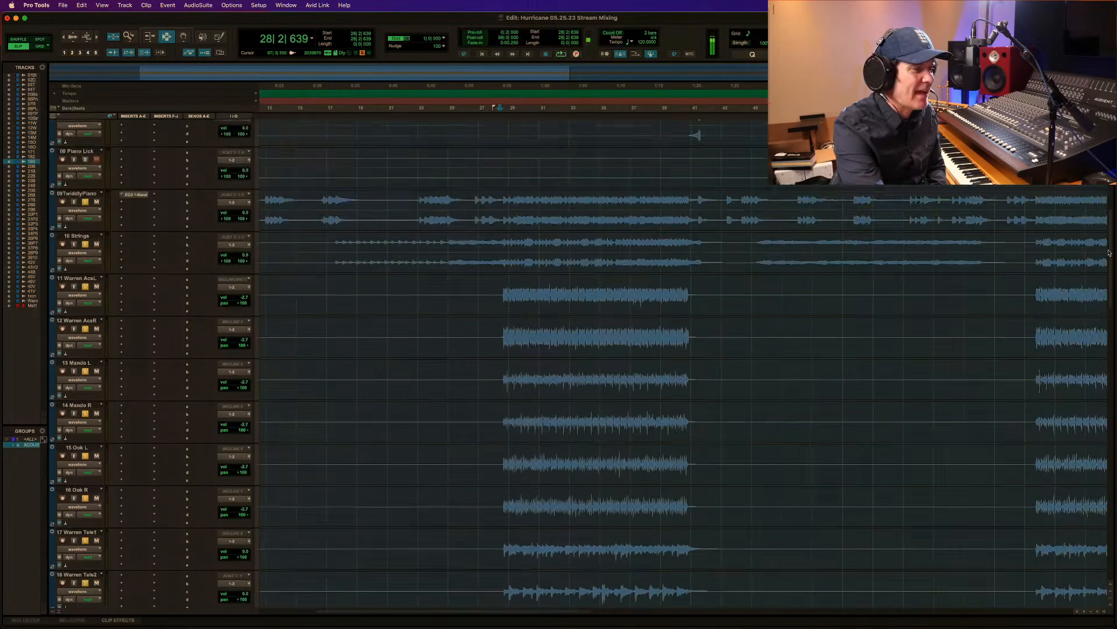
scroll(1108, 274, down, 8)
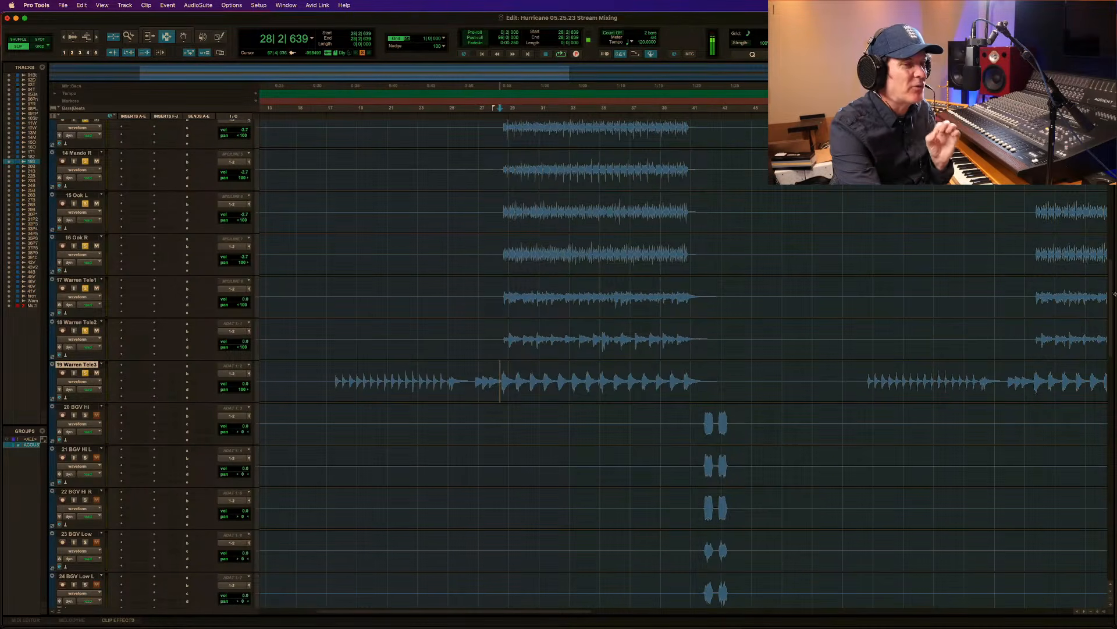
scroll(1112, 294, up, 20)
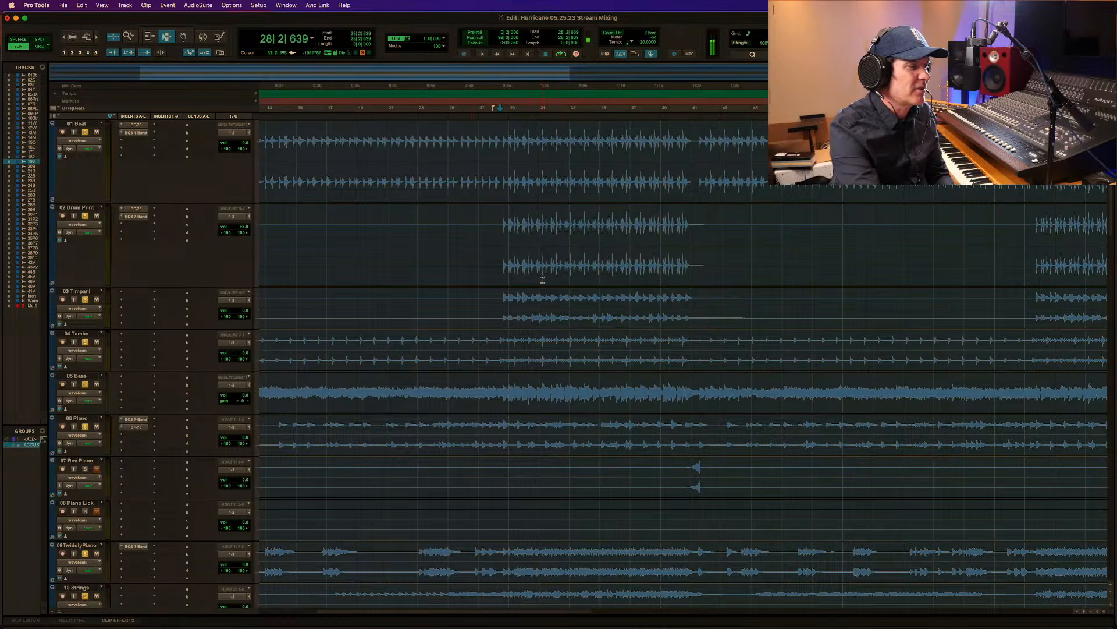
click(503, 223)
key(space)
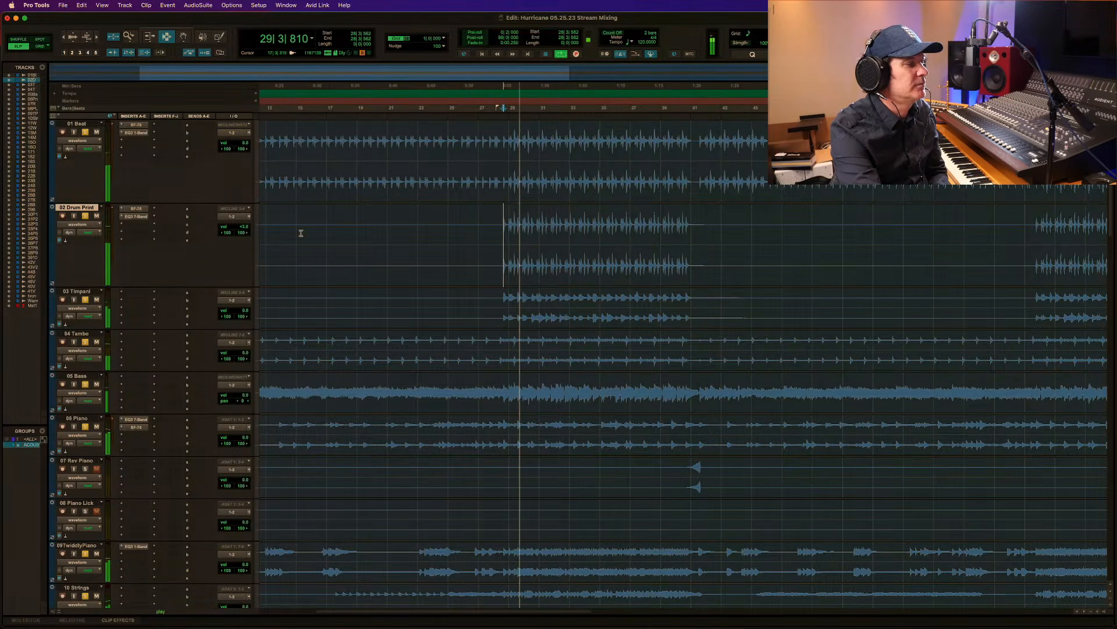
key(space)
click(136, 216)
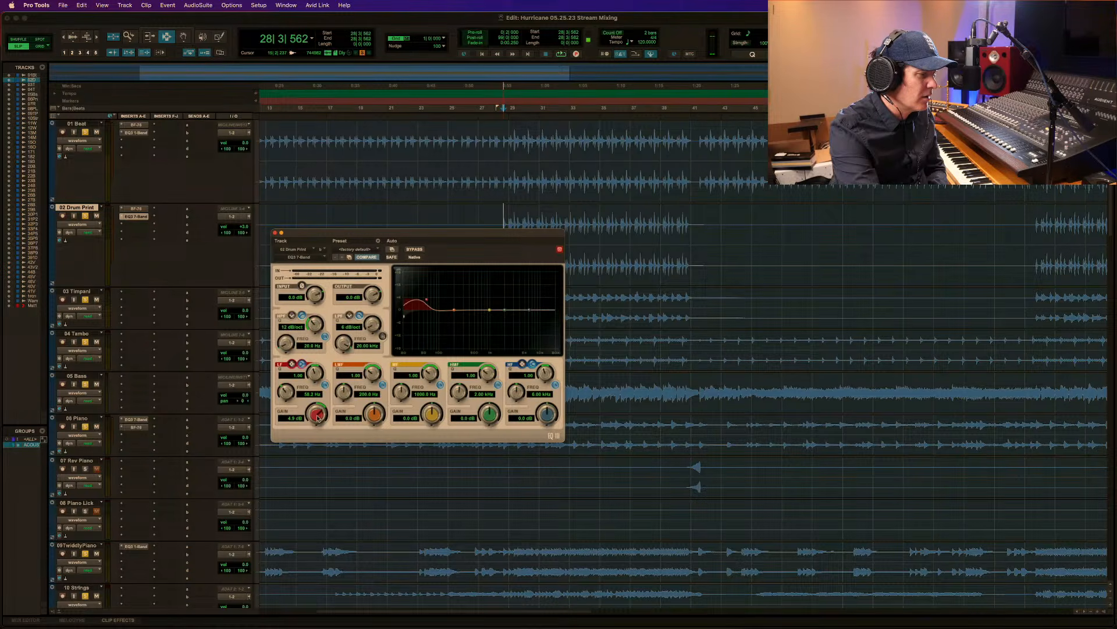
Set the low band gain in the 02 Drum Print EQ to 4.5 dB and raise that track's volume slightly.
drag(318, 417, 318, 420)
click(240, 228)
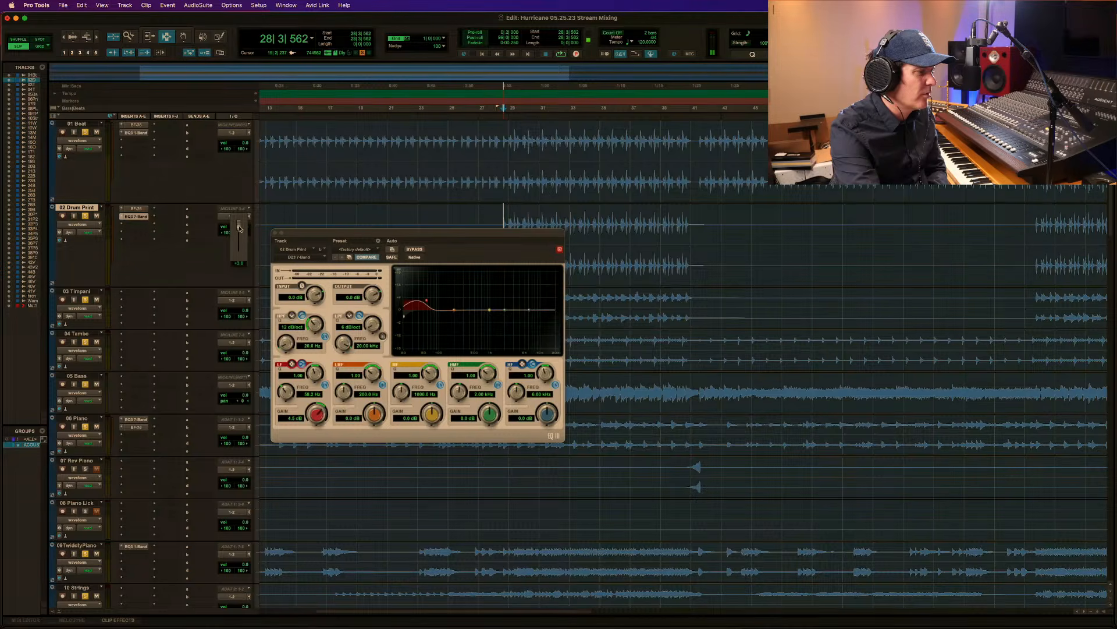
drag(239, 228, 239, 227)
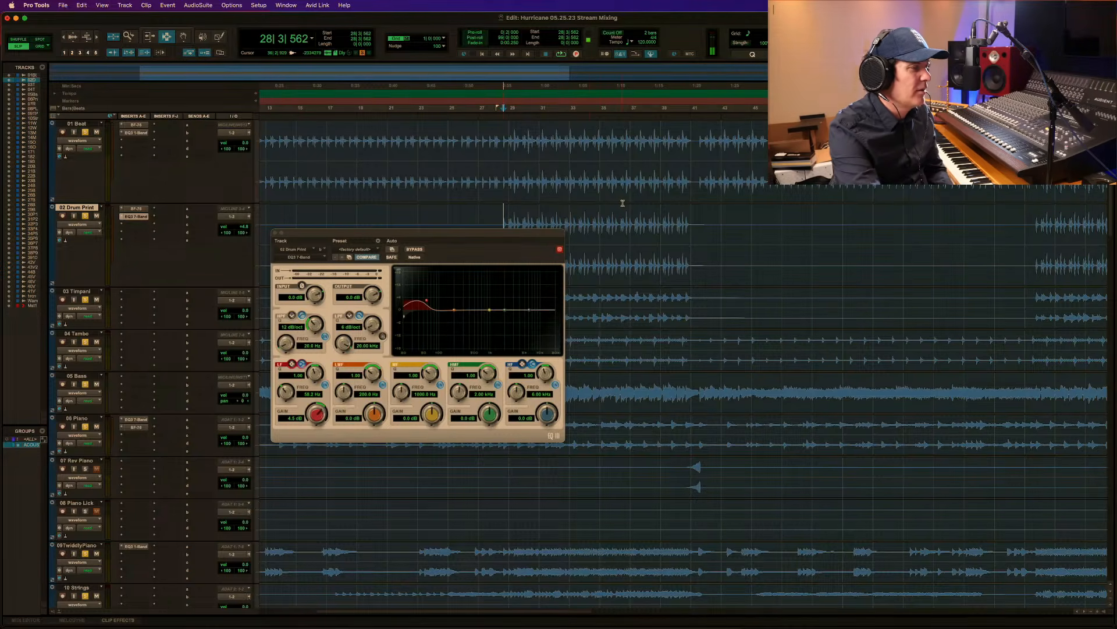
Audition the mix repeatedly from 28|3|562 with the adjusted drums, and close the 02 Drum Print EQ during playback.
key(space)
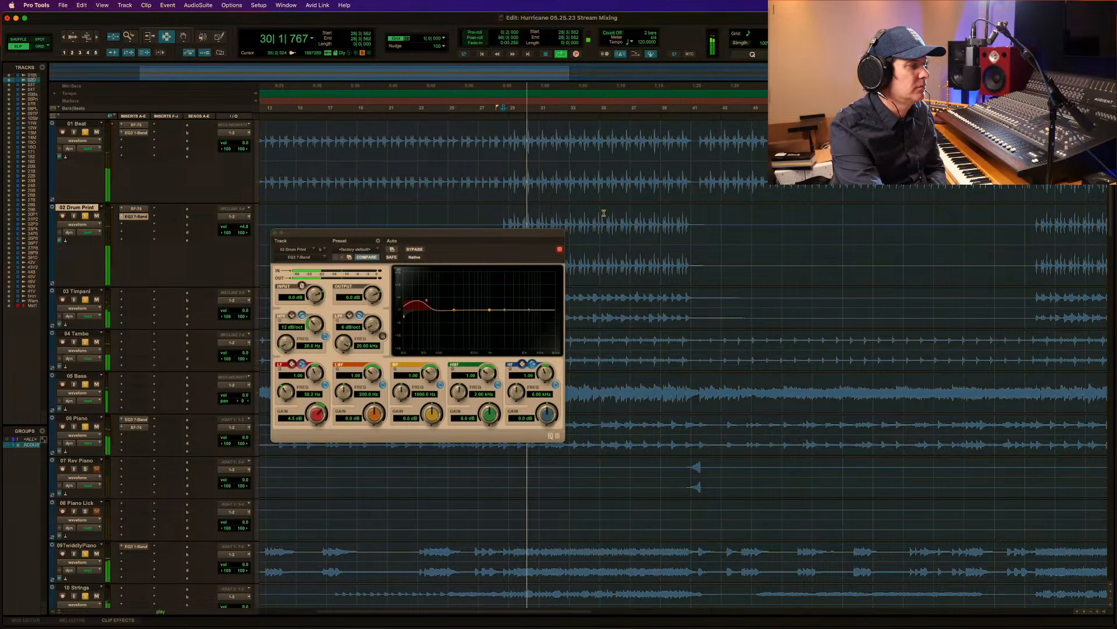
key(space)
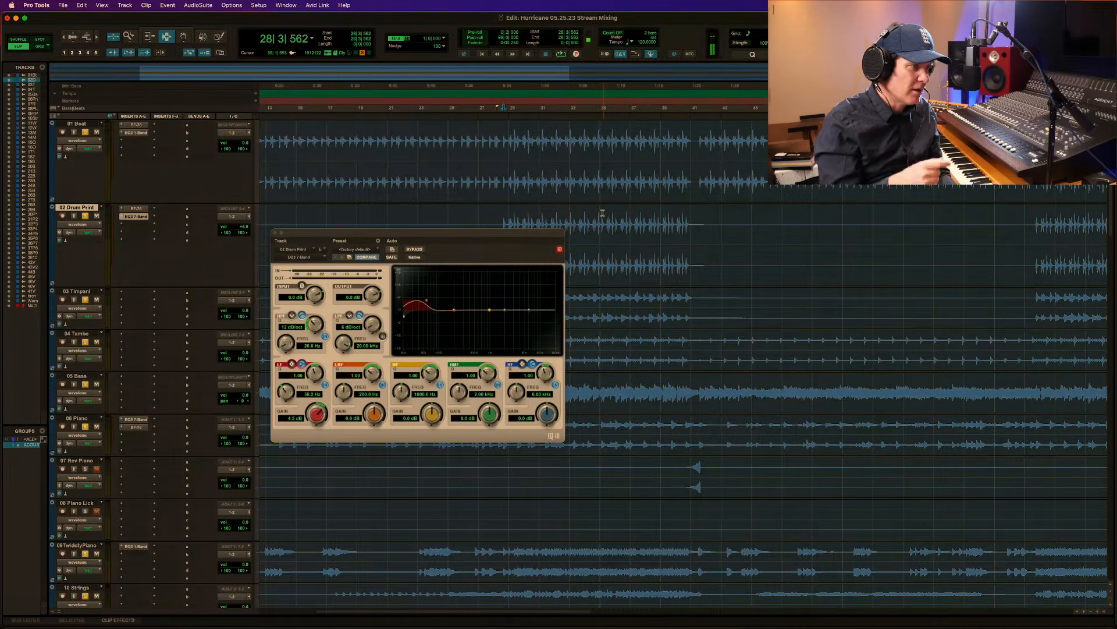
key(space)
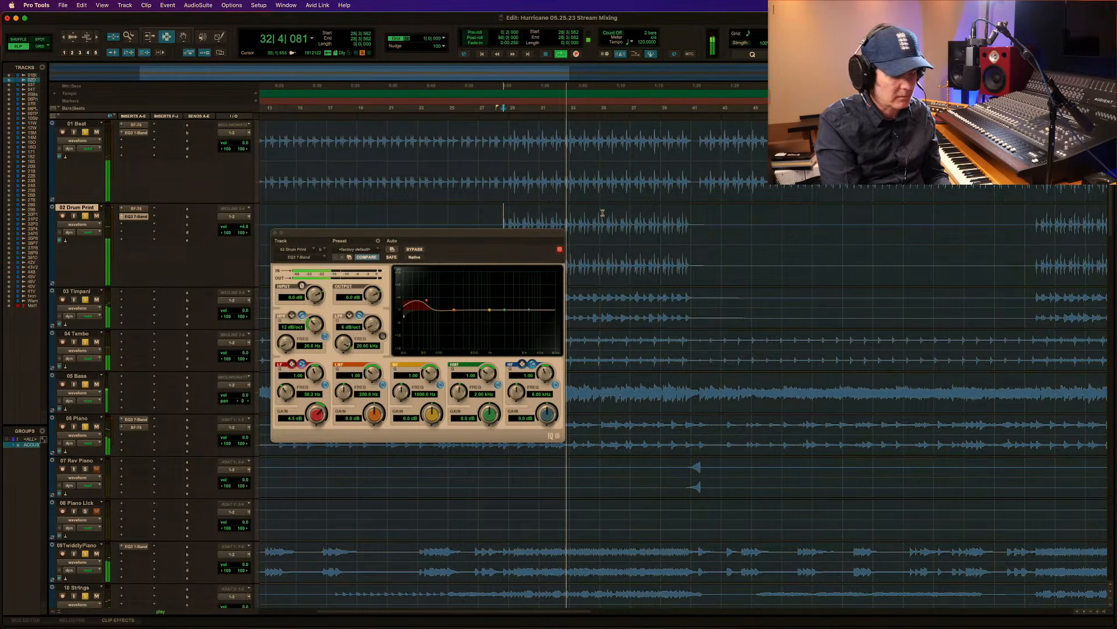
key(space)
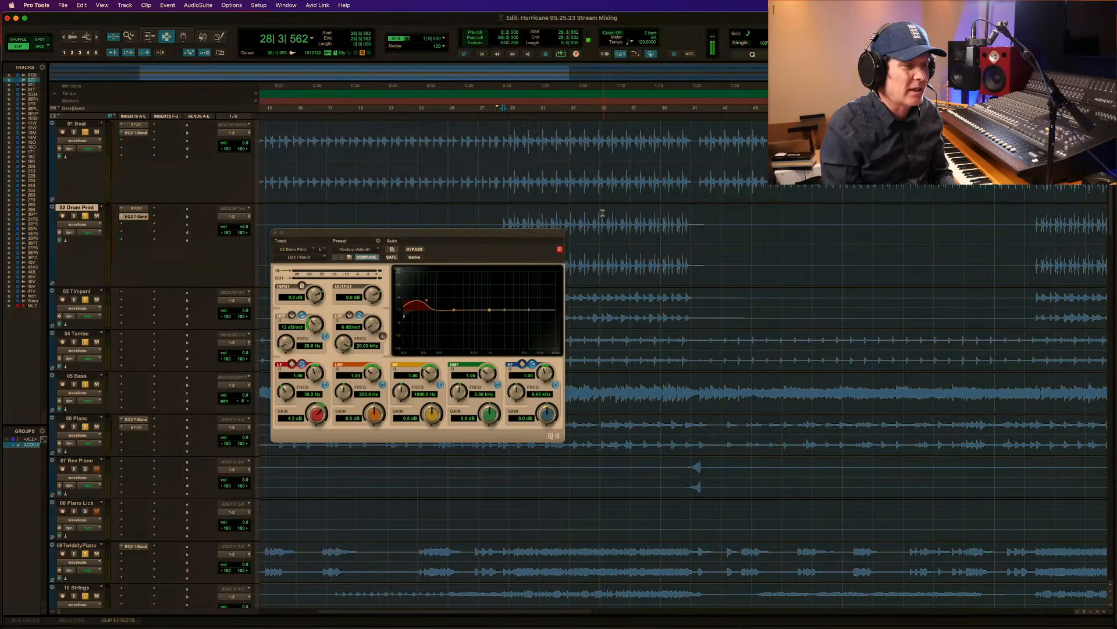
key(space)
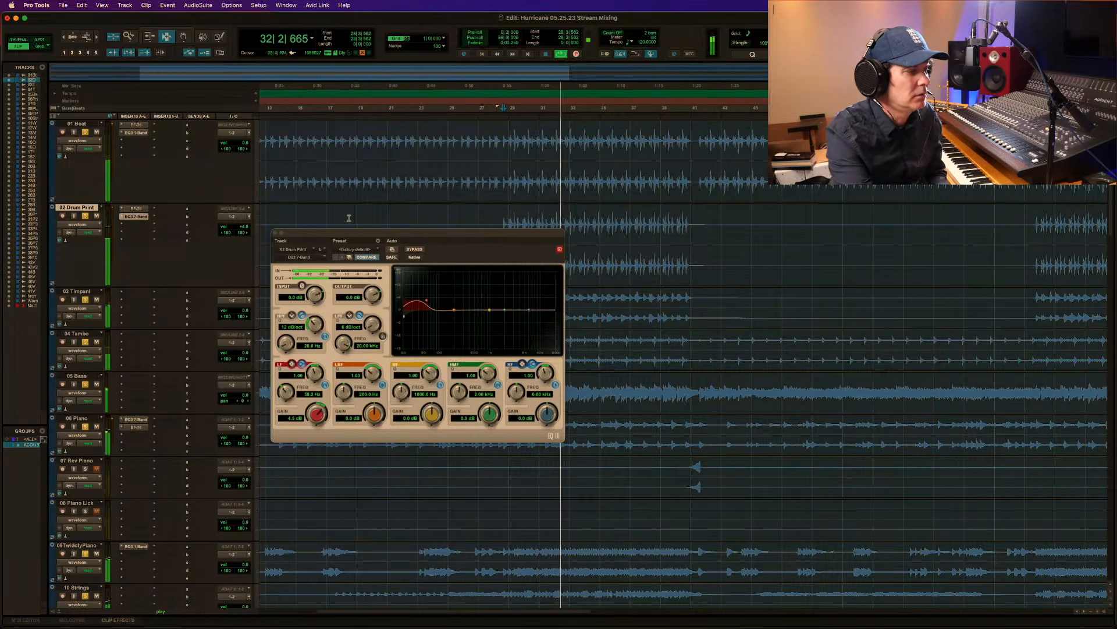
click(276, 233)
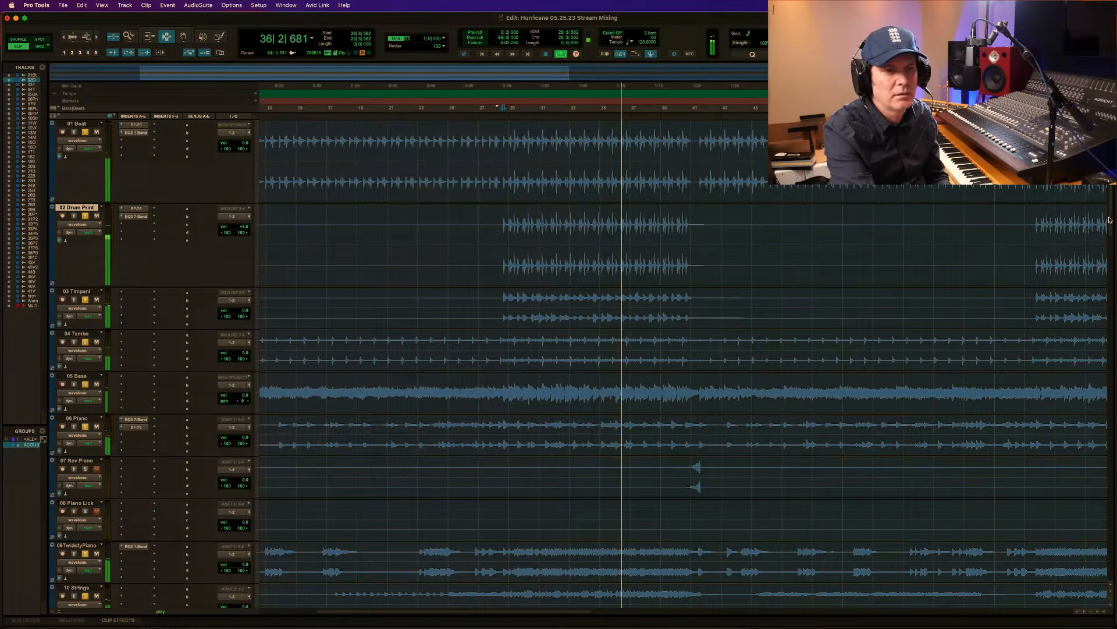
Solo the 29 BGV Print track and audition it with the mix from 28|2|860, just before the vocals enter.
scroll(1112, 230, down, 3)
scroll(1112, 230, down, 15)
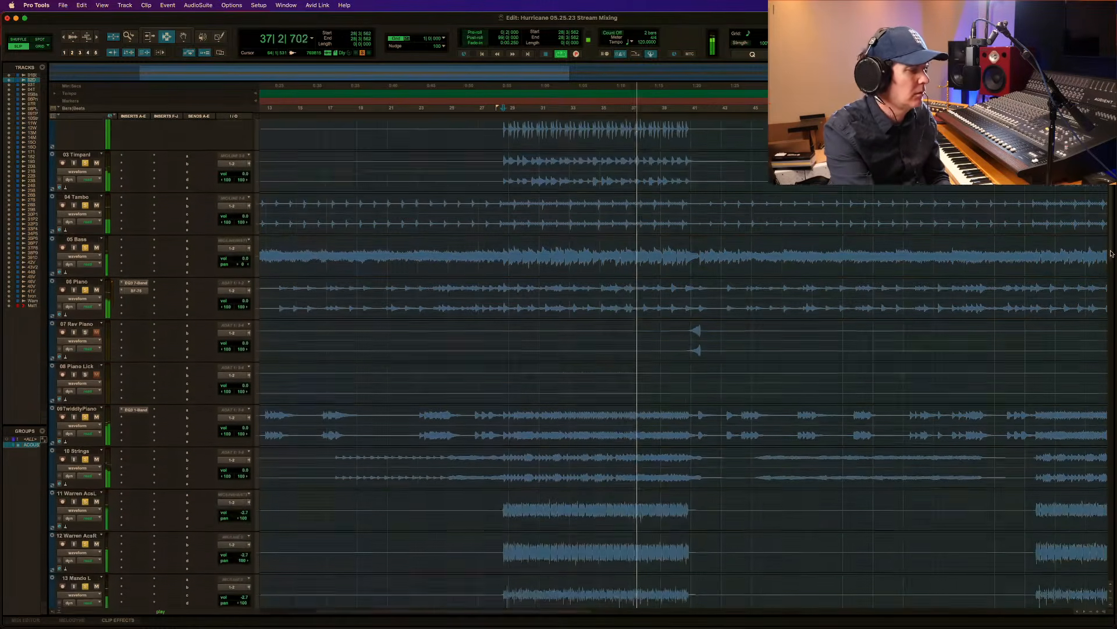
scroll(1114, 309, down, 13)
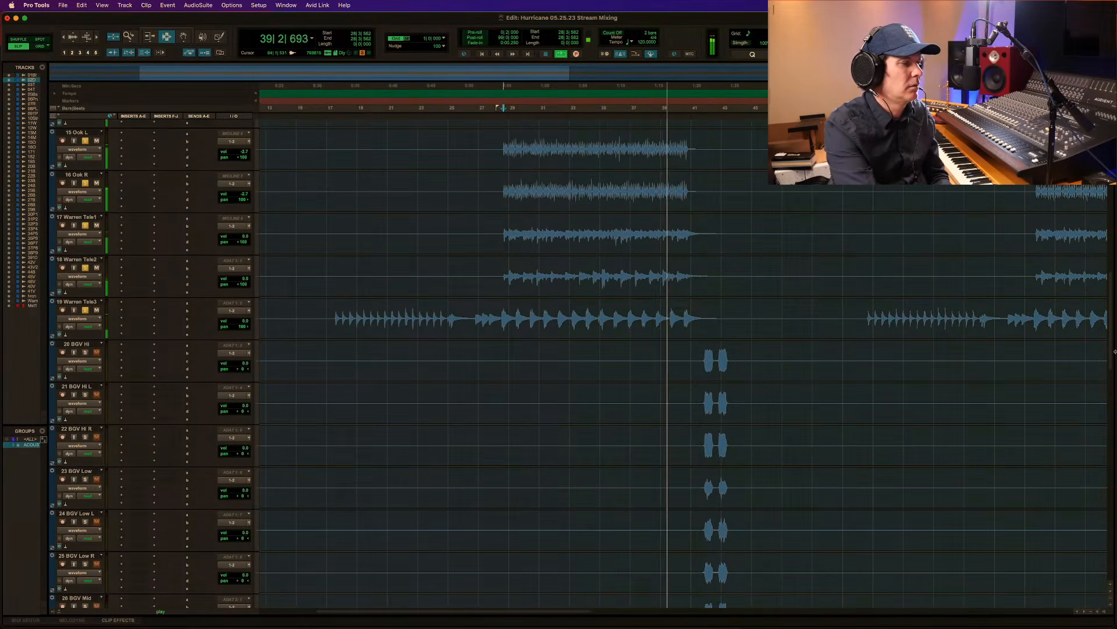
scroll(1114, 361, down, 5)
scroll(1113, 371, down, 18)
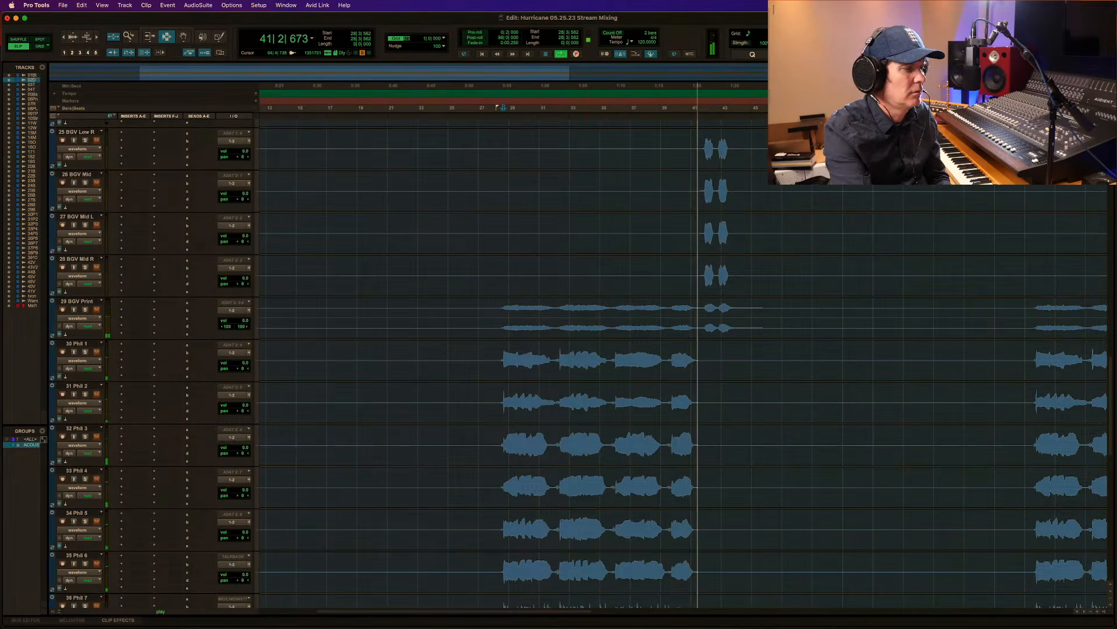
key(space)
click(498, 309)
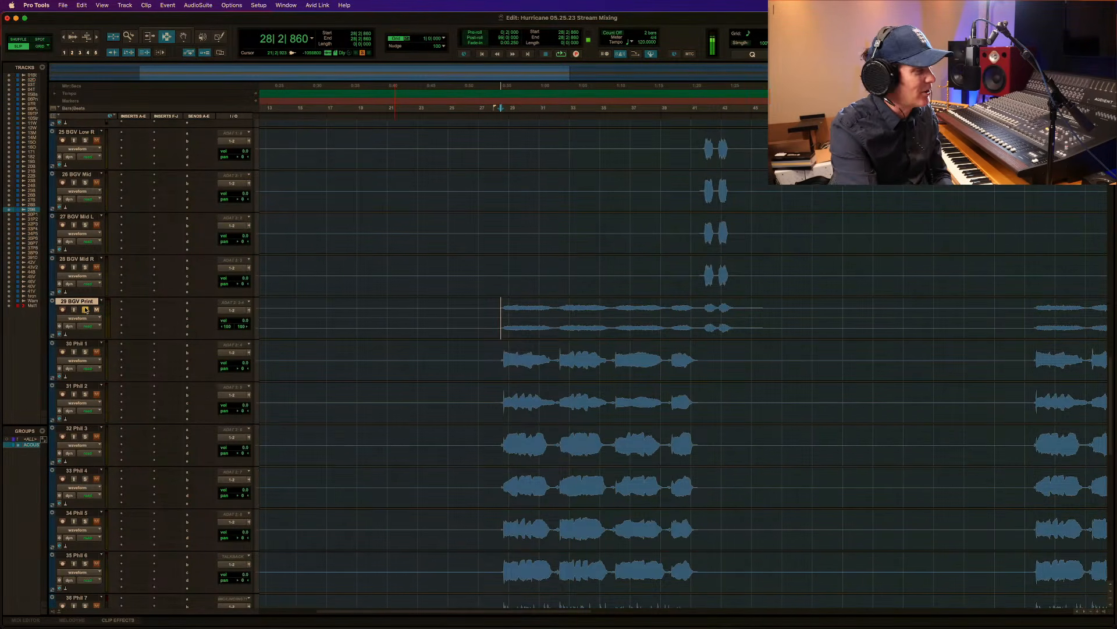
key(space)
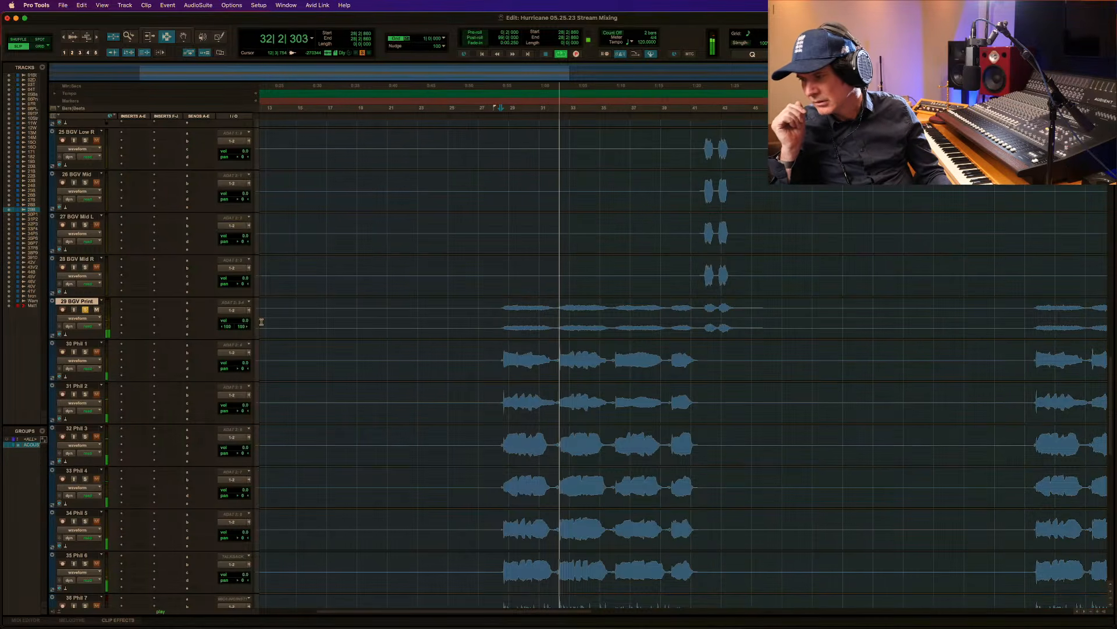
key(space)
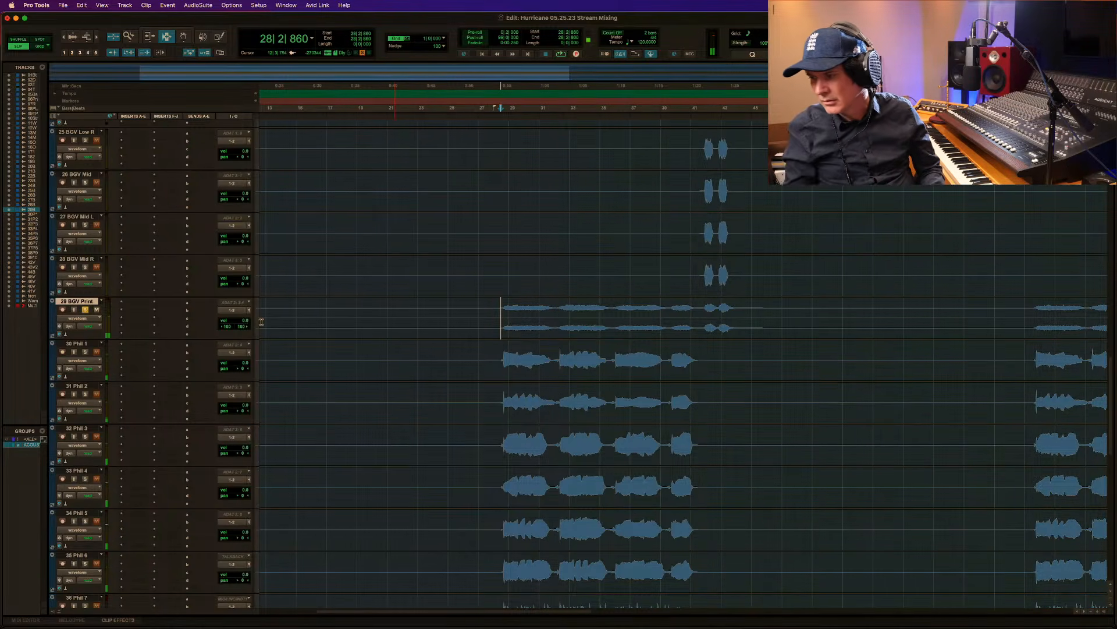
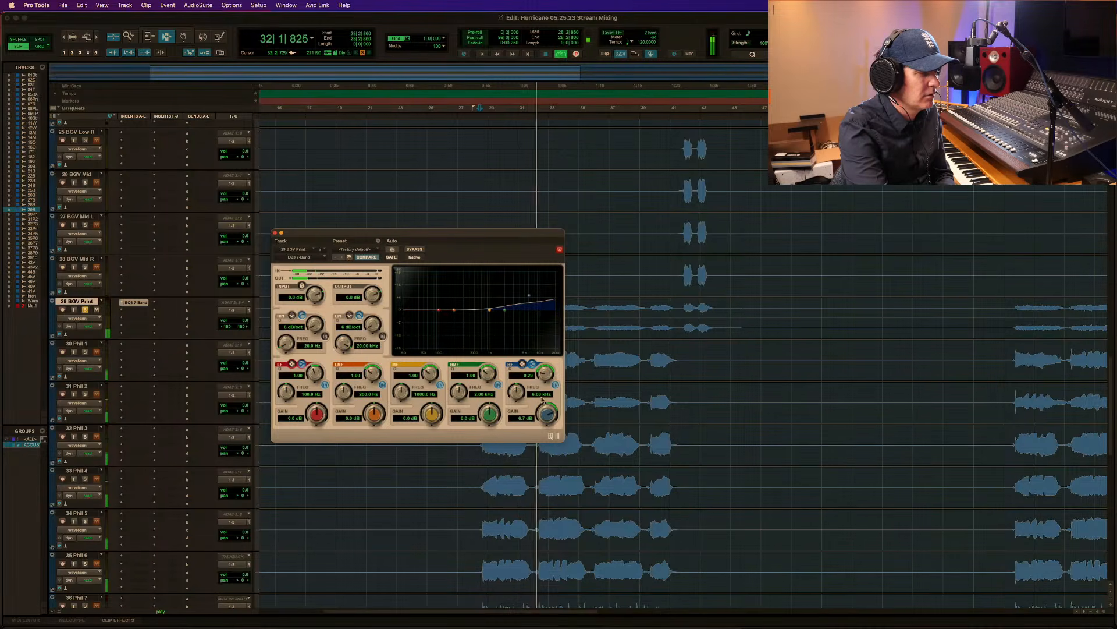
Set the 29 BGV Print EQ's high band gain to 6.1 dB and raise its high-pass filter to about 65 Hz while auditioning.
drag(552, 414, 552, 420)
key(space)
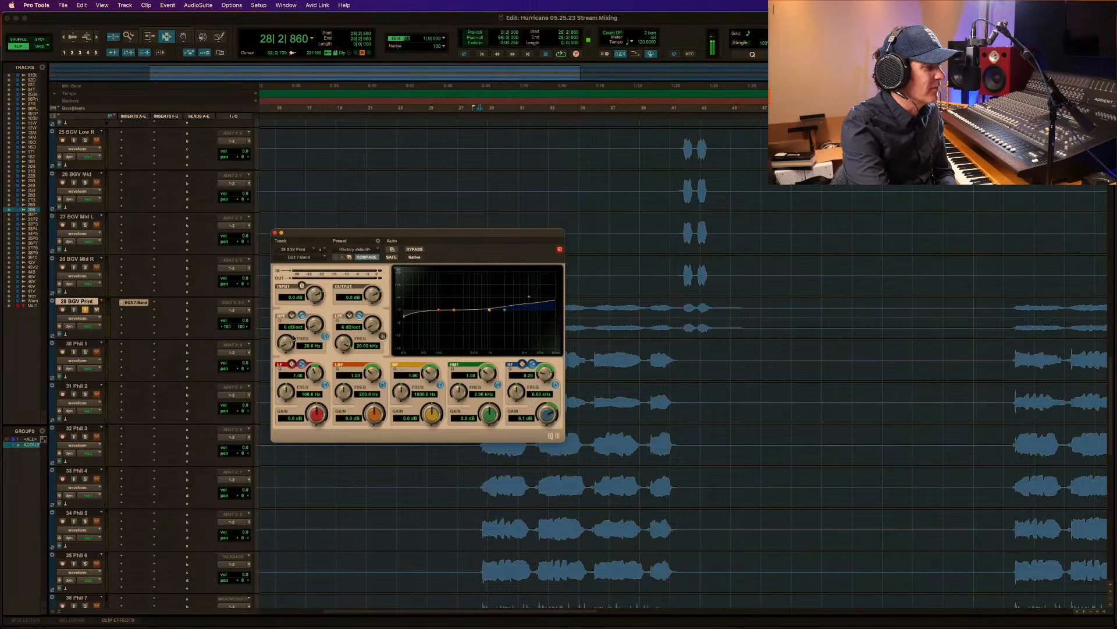
key(space)
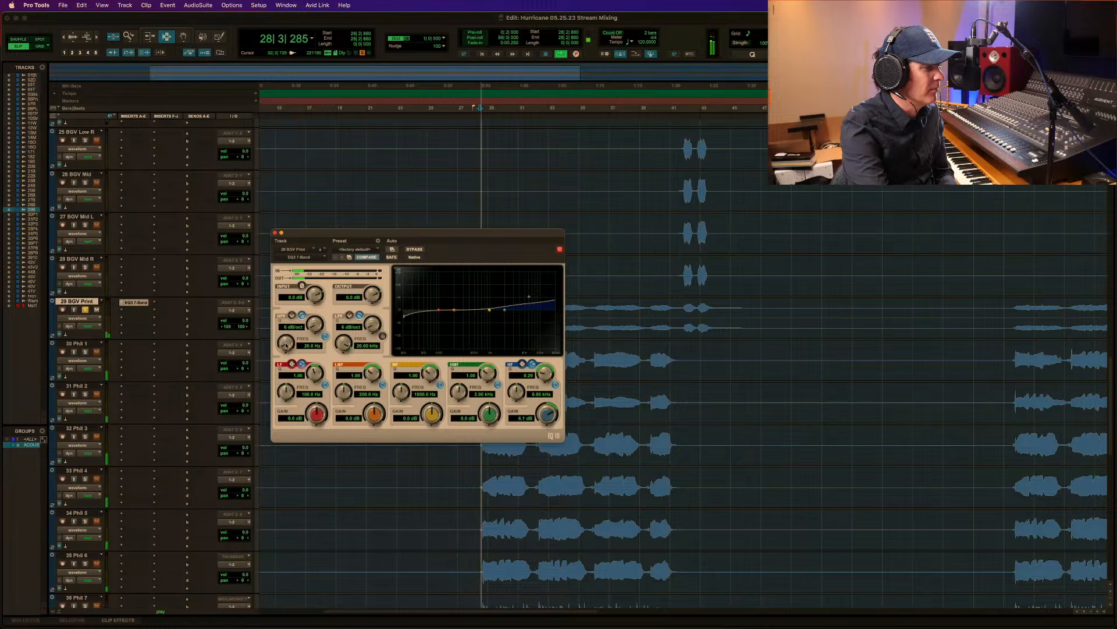
drag(286, 346, 287, 298)
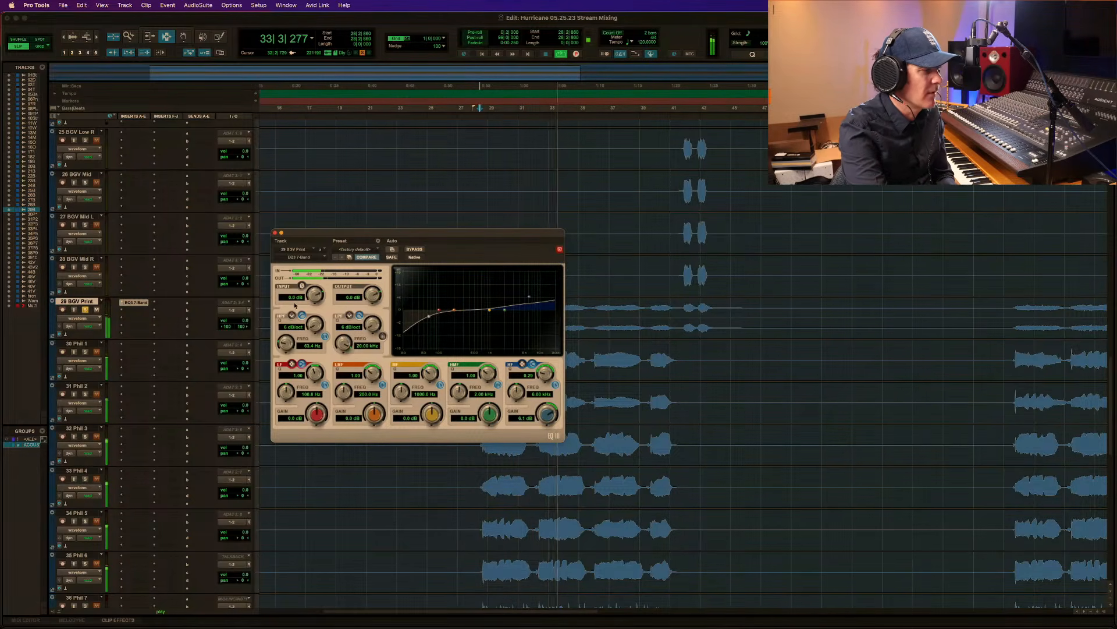
key(space)
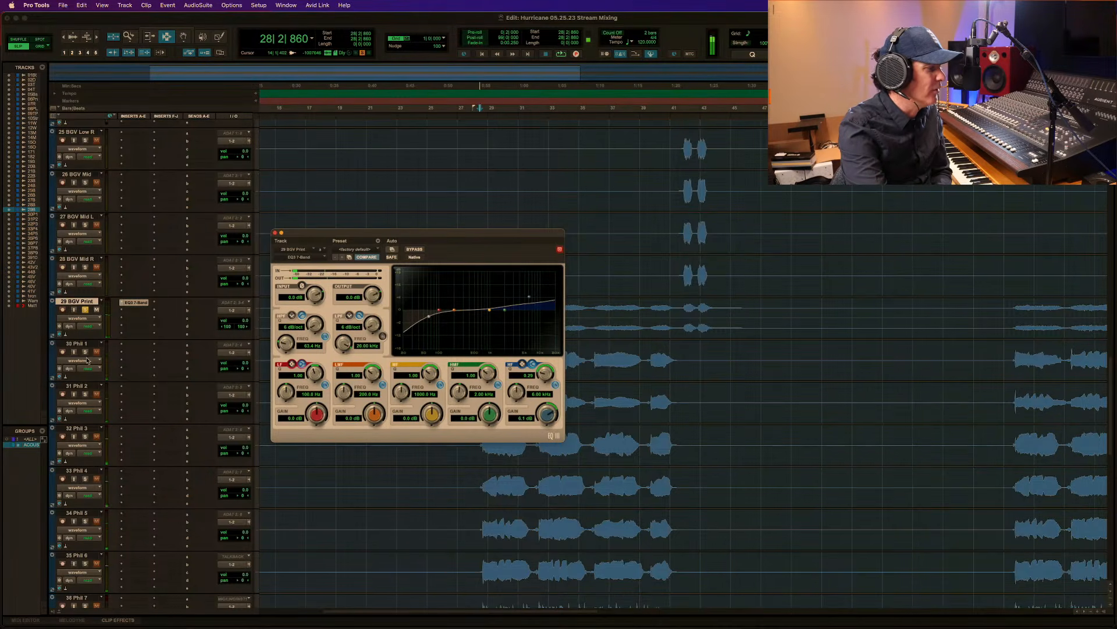
Create a Mix/Edit group from background vocal tracks 30 to 39, solo those tracks, and close the 29 BGV Print EQ.
click(85, 343)
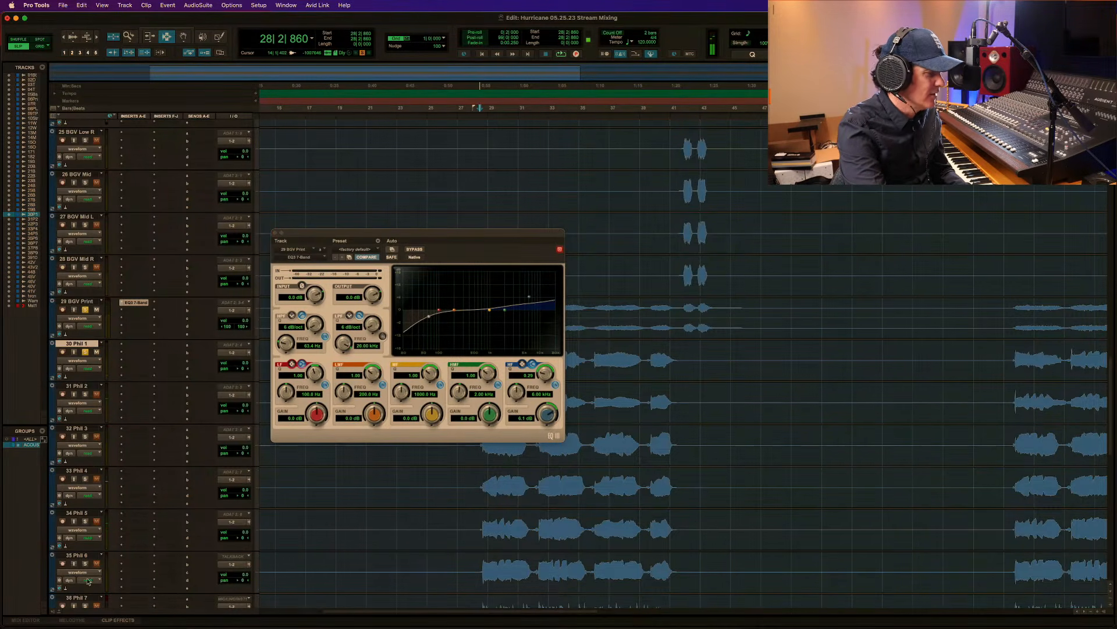
scroll(119, 574, down, 1)
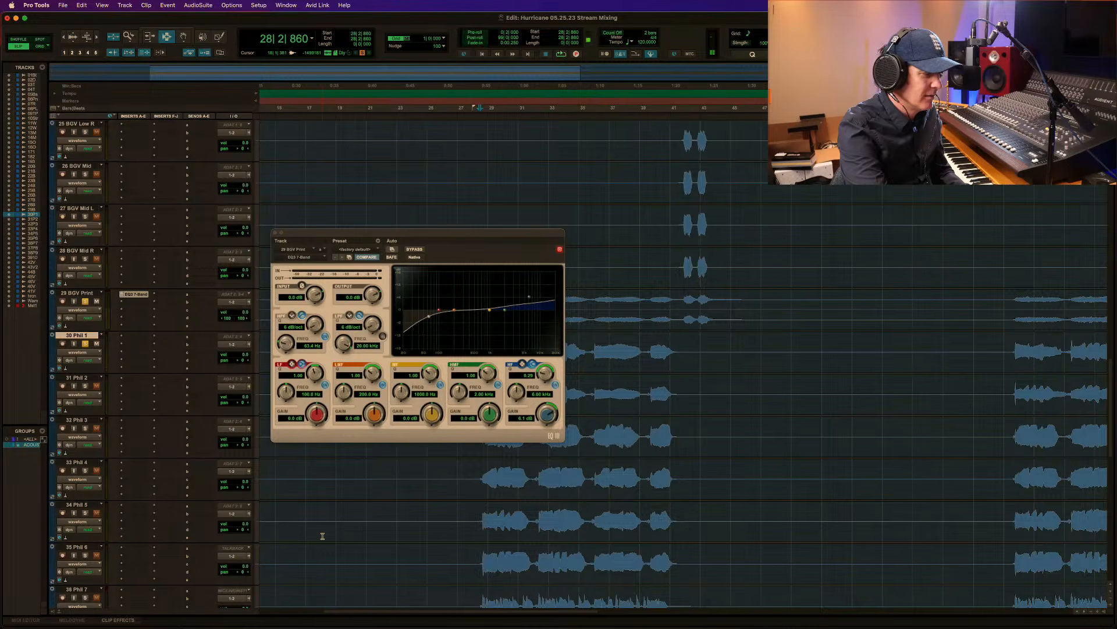
scroll(322, 536, down, 3)
scroll(323, 536, down, 2)
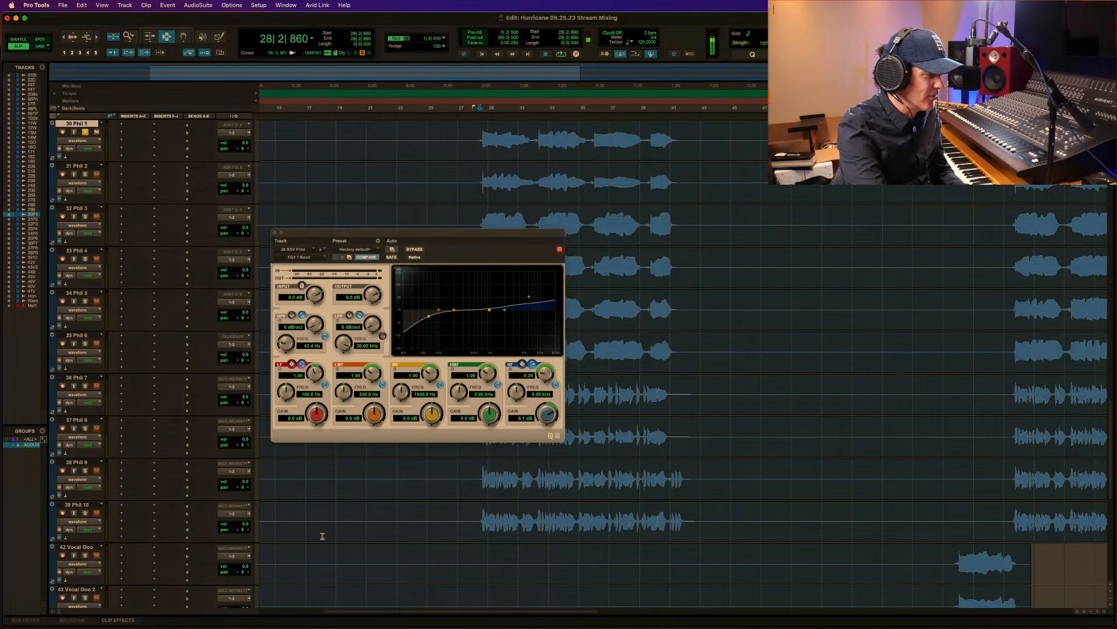
shift+click(86, 505)
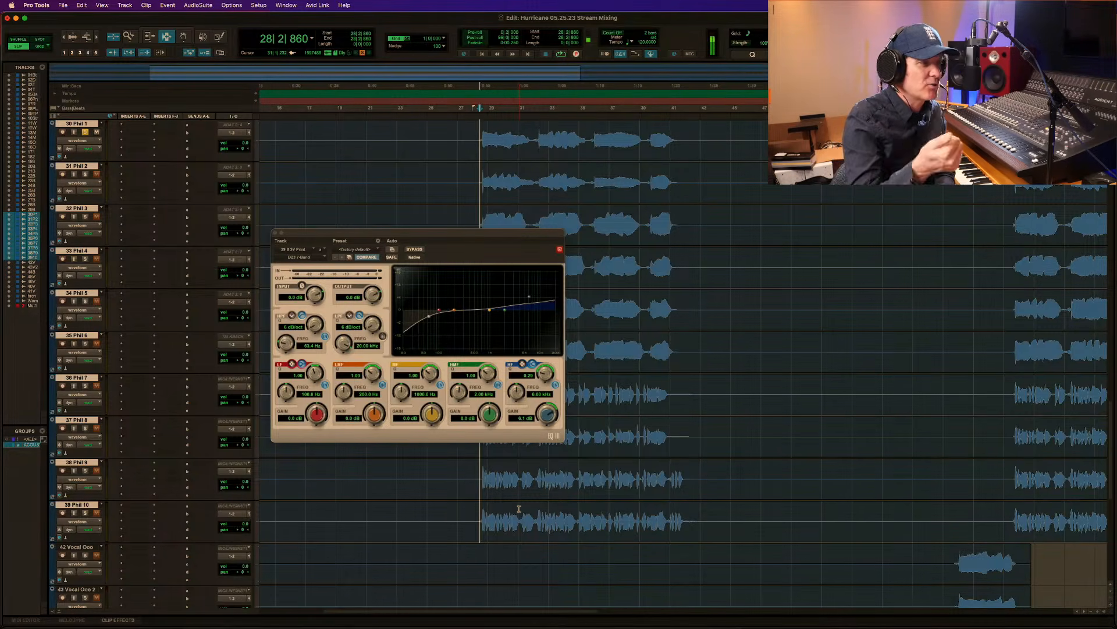
key(super+g)
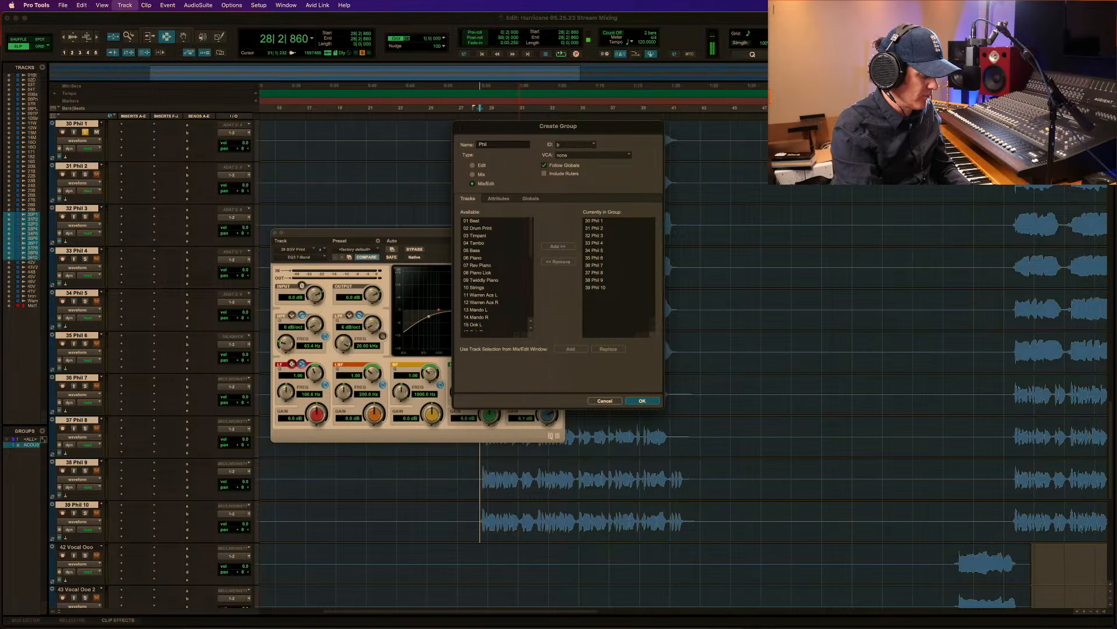
key(Return)
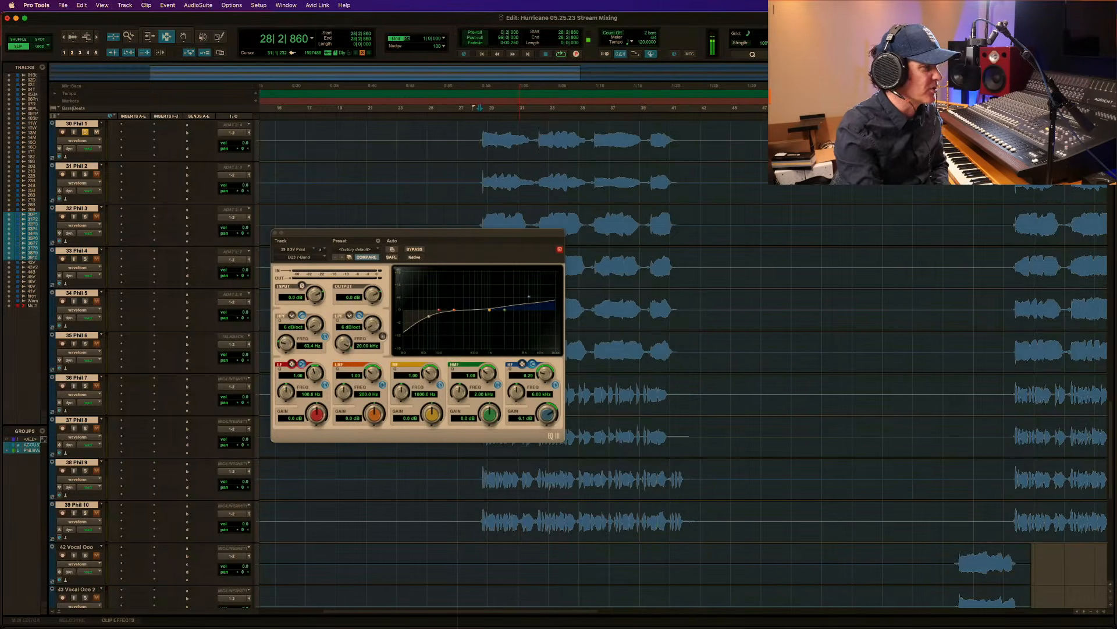
click(275, 233)
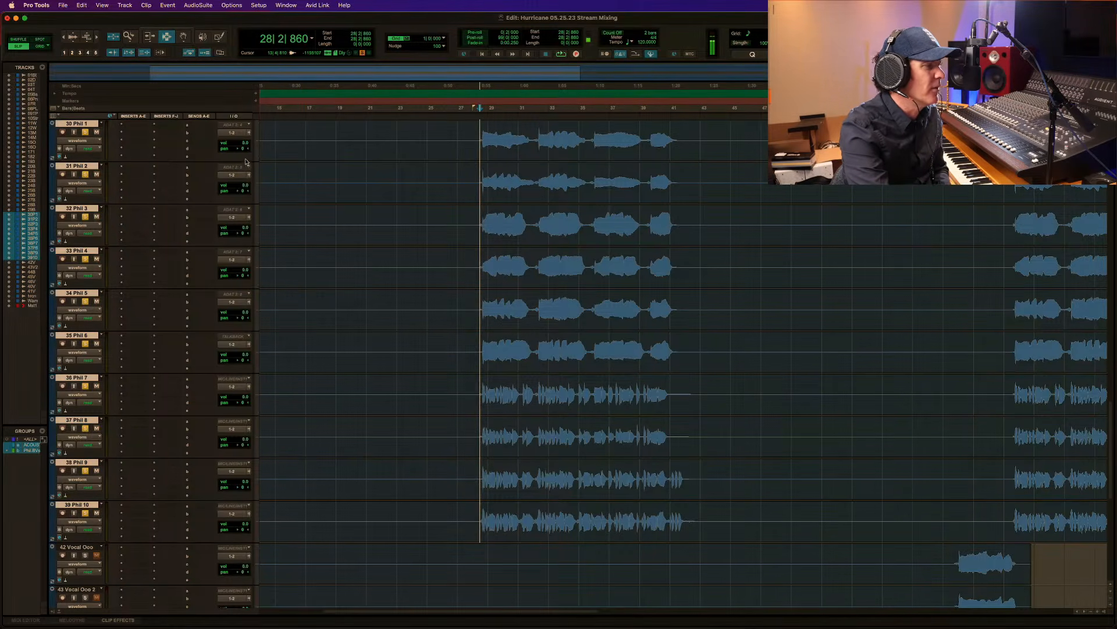
Pan background vocal tracks 30 to 39 alternately hard left and hard right at 100, starting with track 30 on the left.
drag(241, 151, 226, 151)
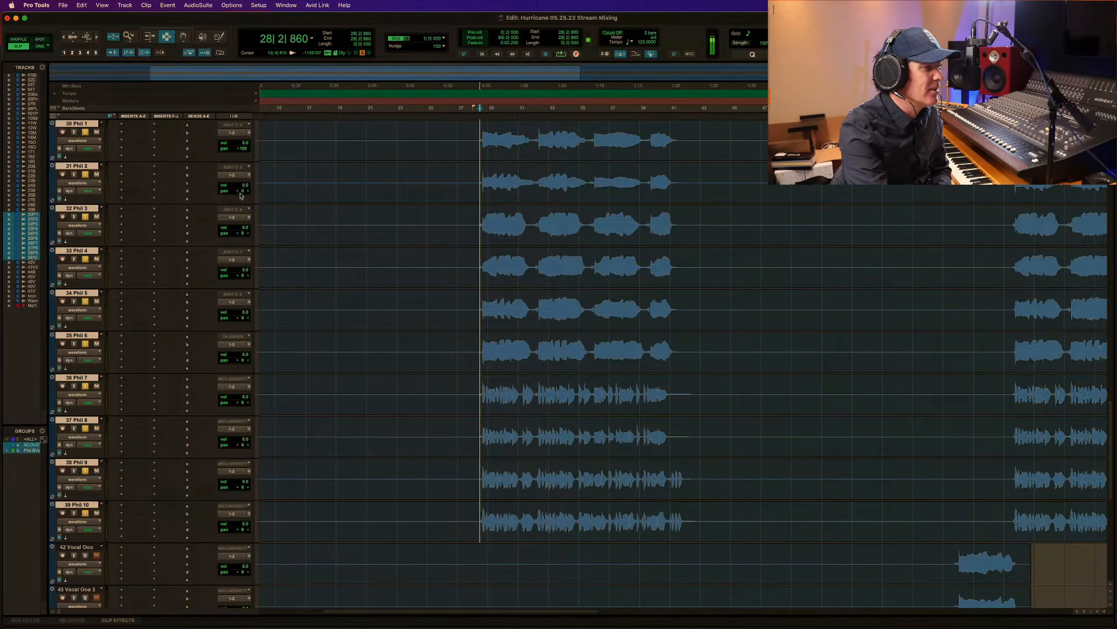
drag(241, 191, 296, 193)
drag(240, 234, 225, 236)
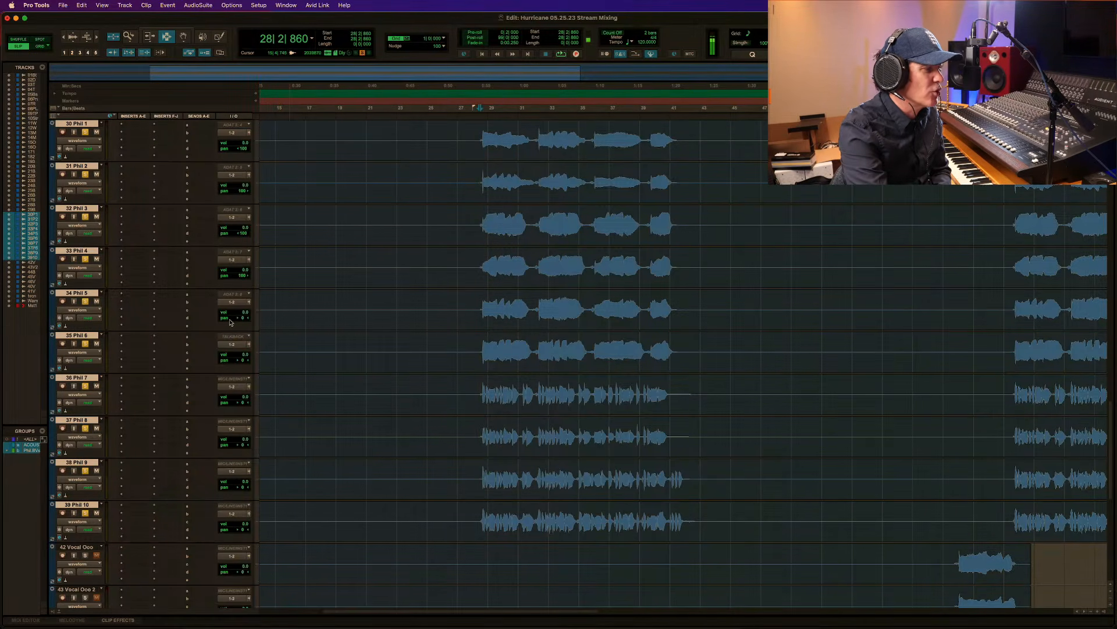
drag(230, 319, 220, 321)
drag(237, 361, 296, 367)
drag(241, 402, 295, 408)
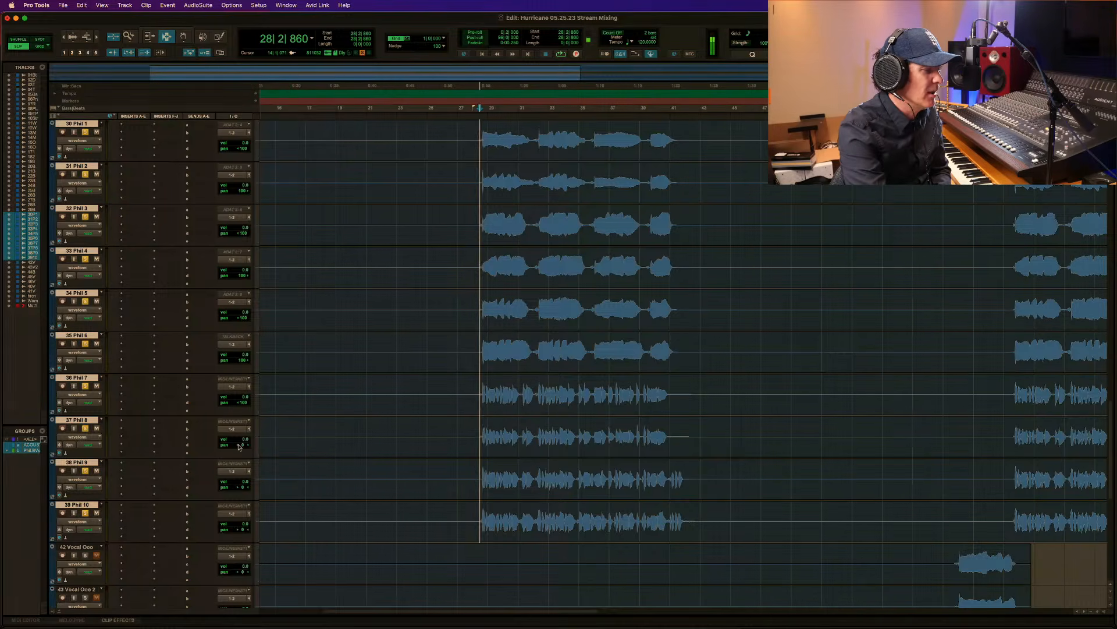
drag(239, 446, 313, 452)
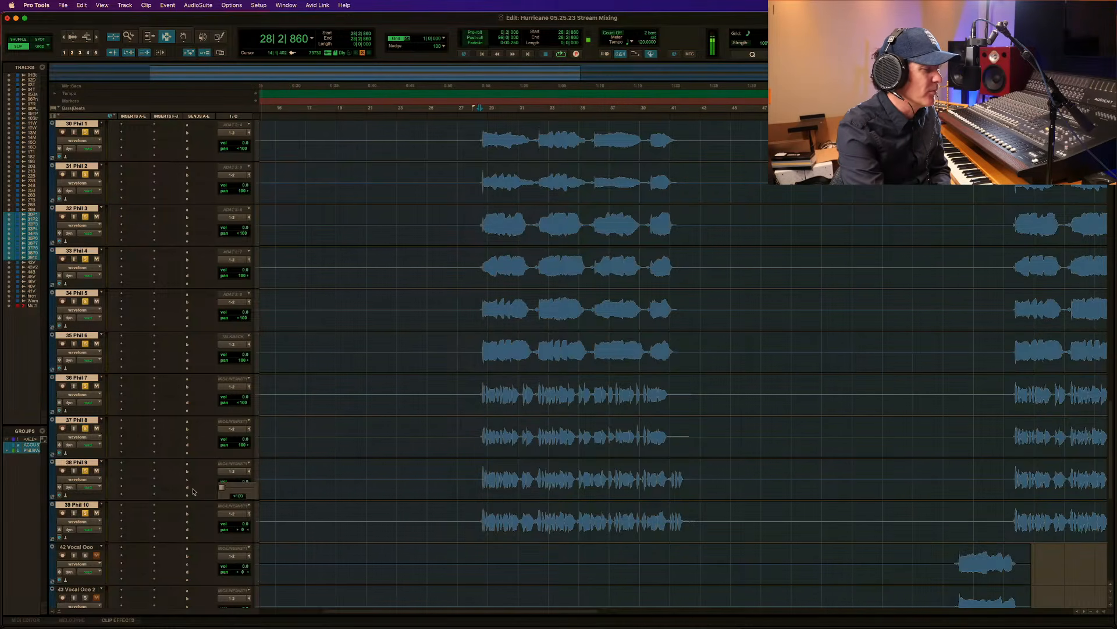
drag(233, 531, 296, 535)
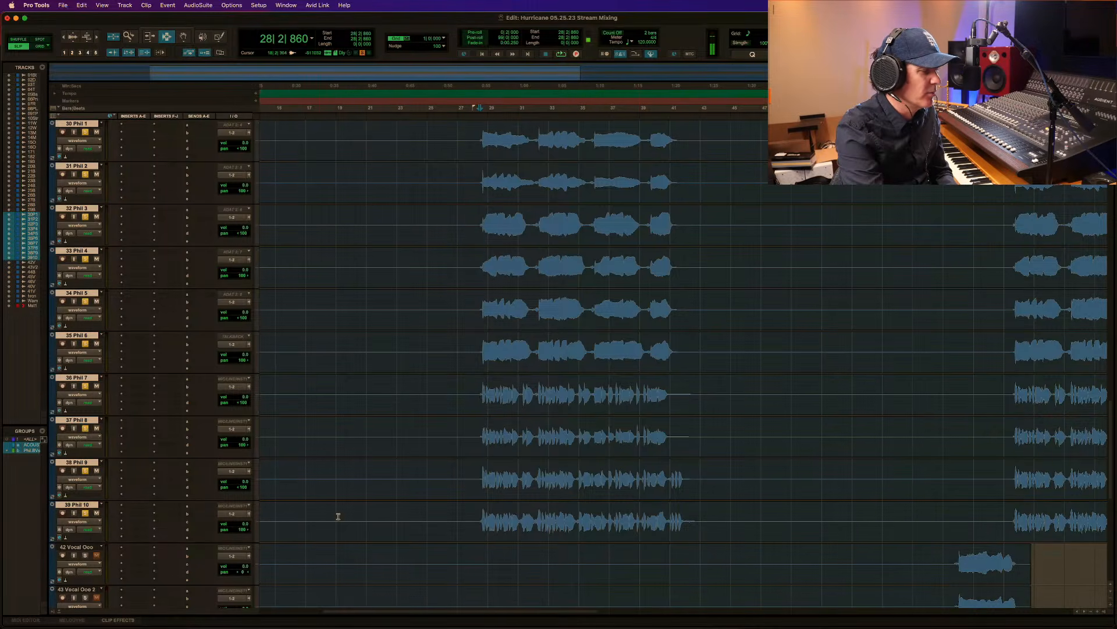
Audition the panned background vocals from 28|2|860 and lower the volume of grouped tracks 30 to 39 to -7.3 dB.
key(space)
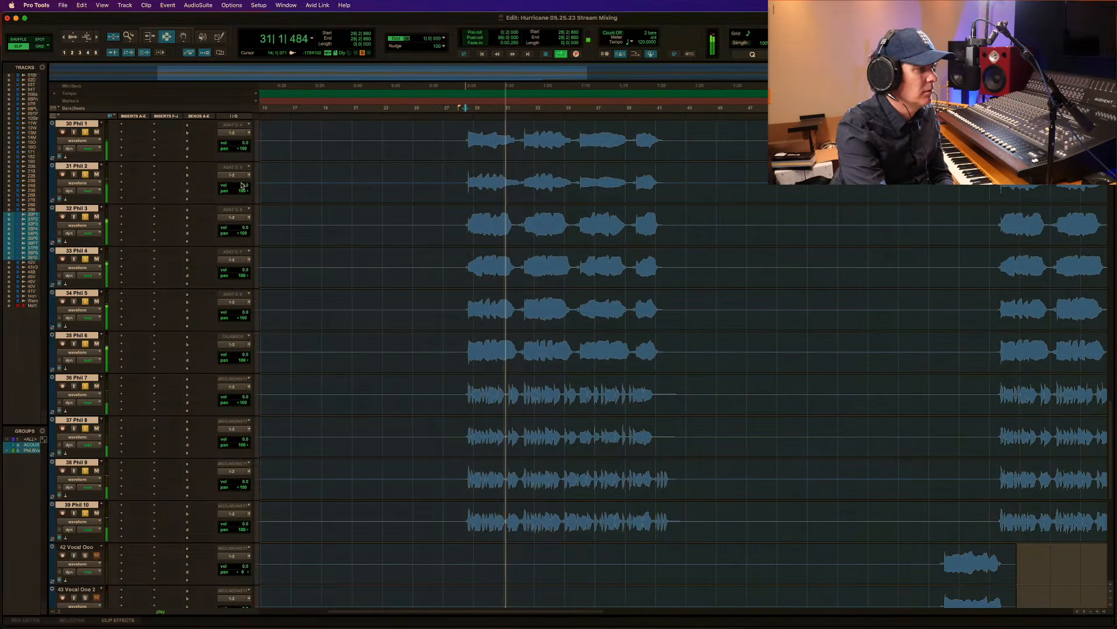
key(space)
drag(243, 187, 243, 189)
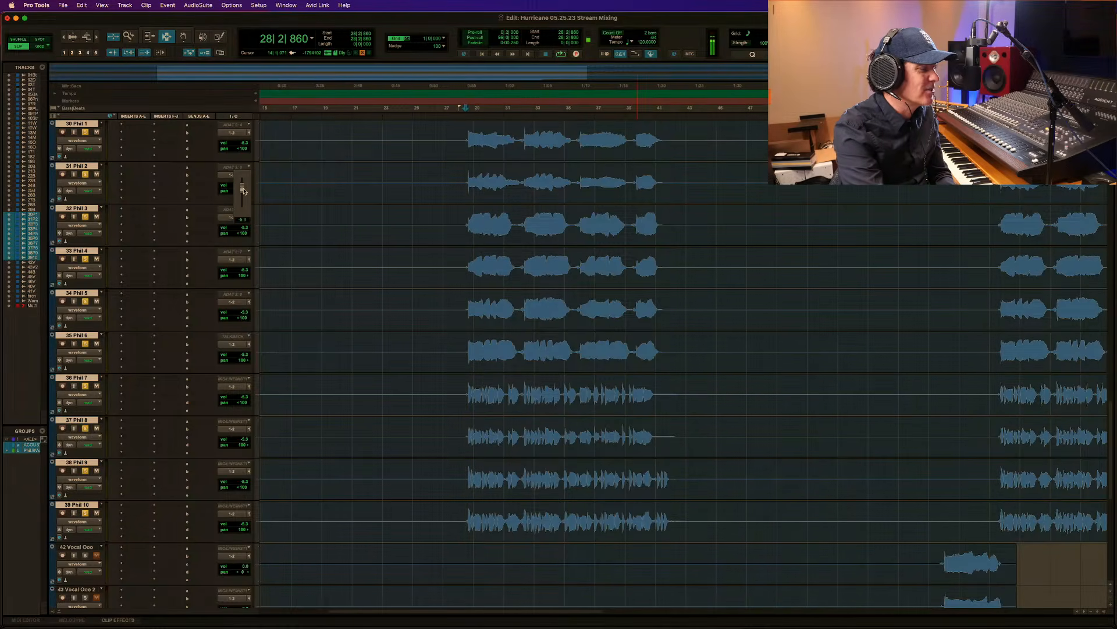
key(space)
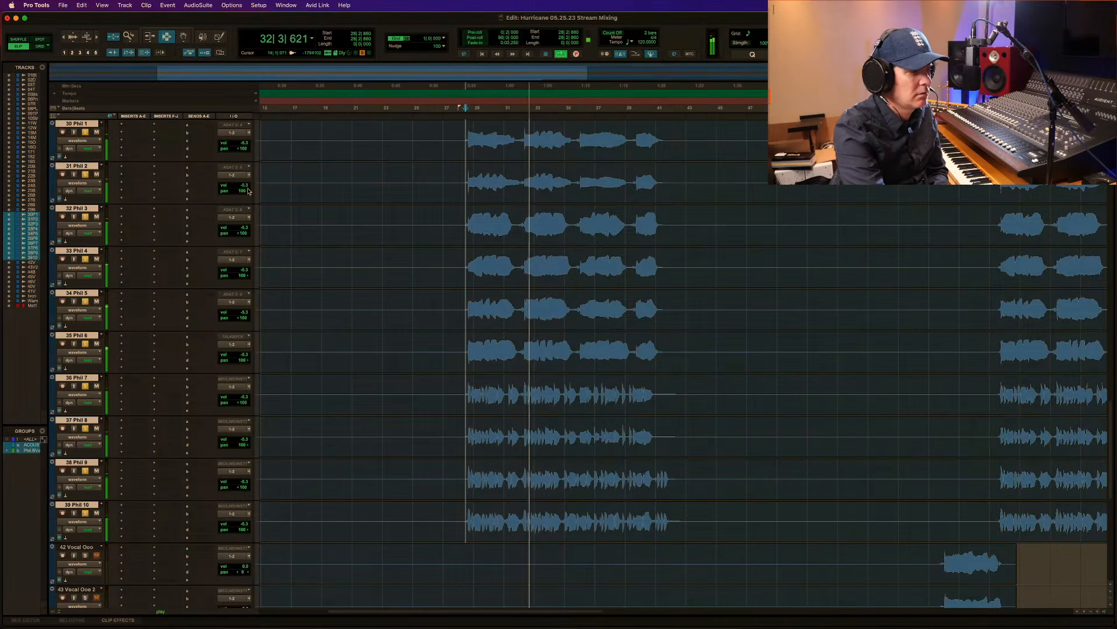
drag(248, 191, 246, 189)
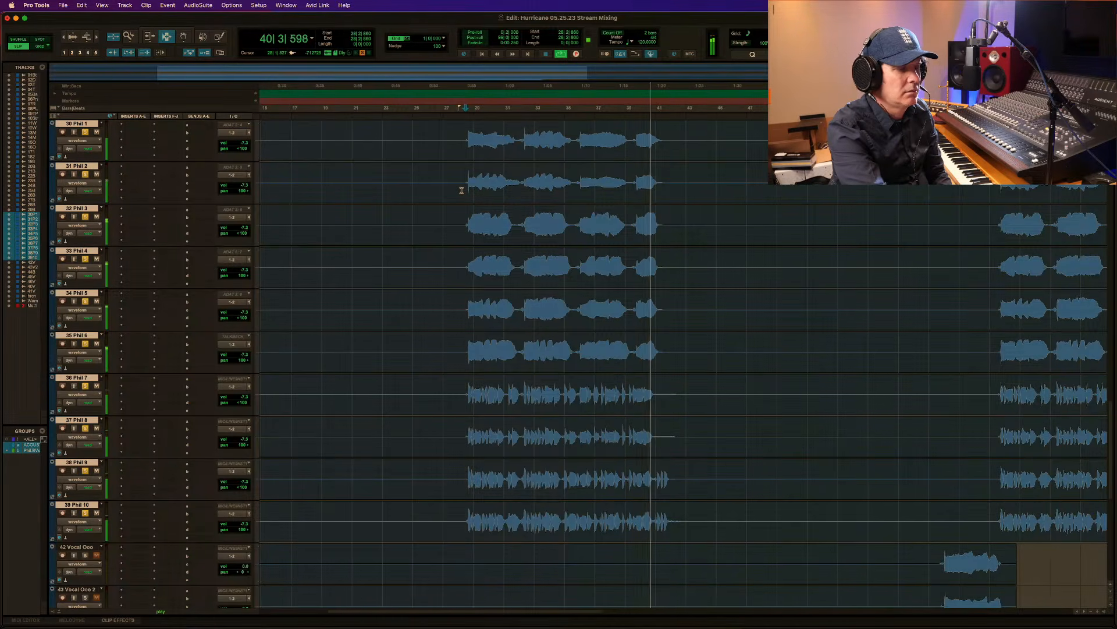
key(space)
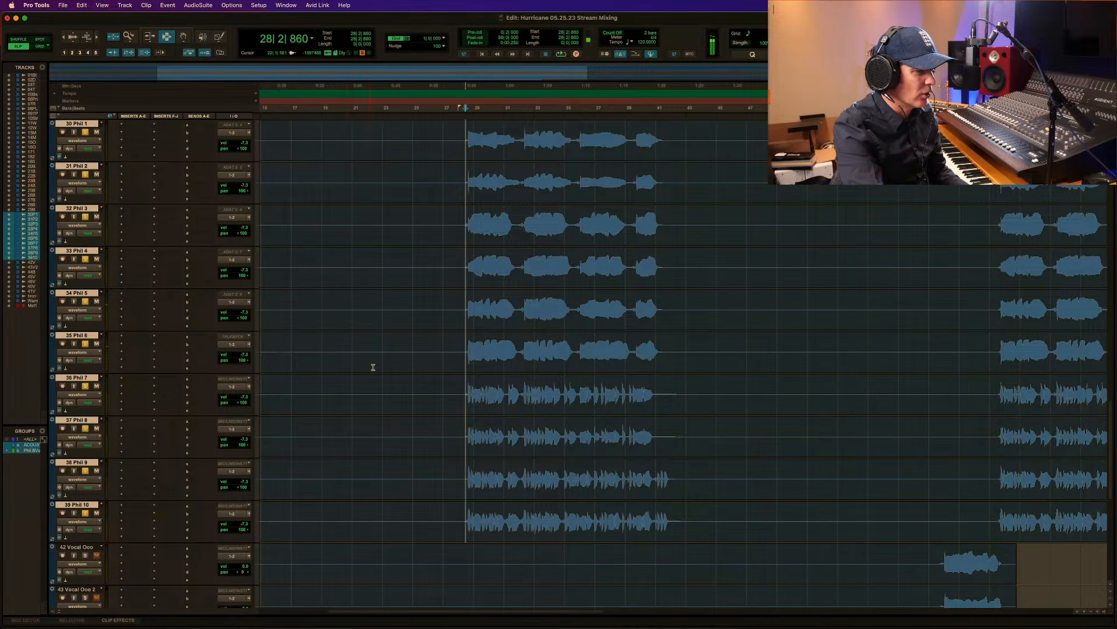
Suspend the track groups and raise the volumes of background vocal tracks 36 to 39 individually to around -5 dB.
key(shift+super+g)
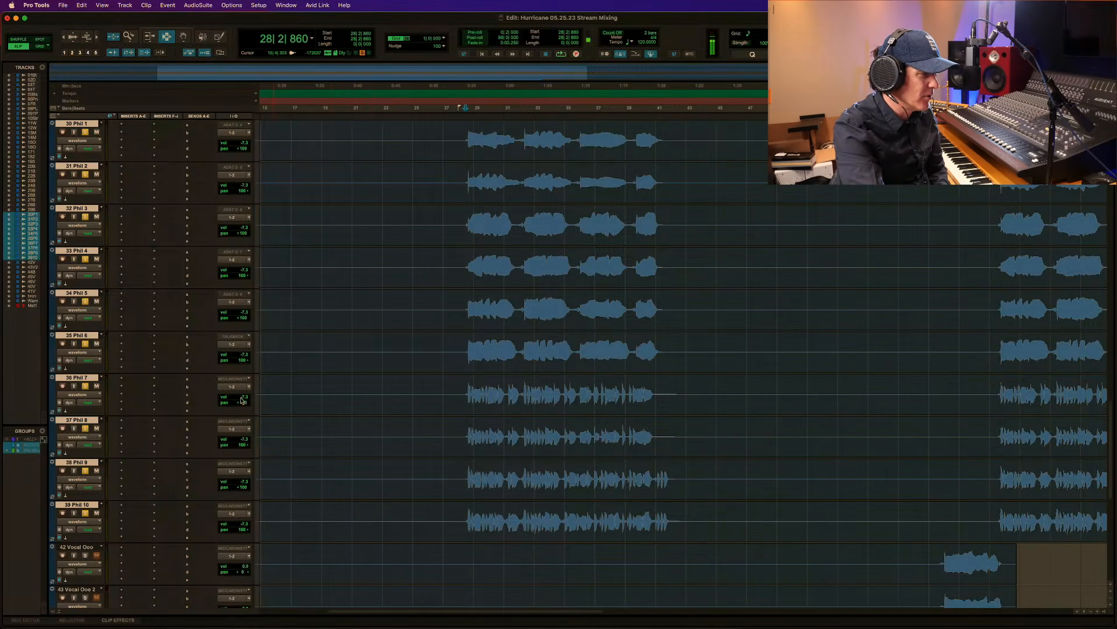
drag(241, 400, 241, 397)
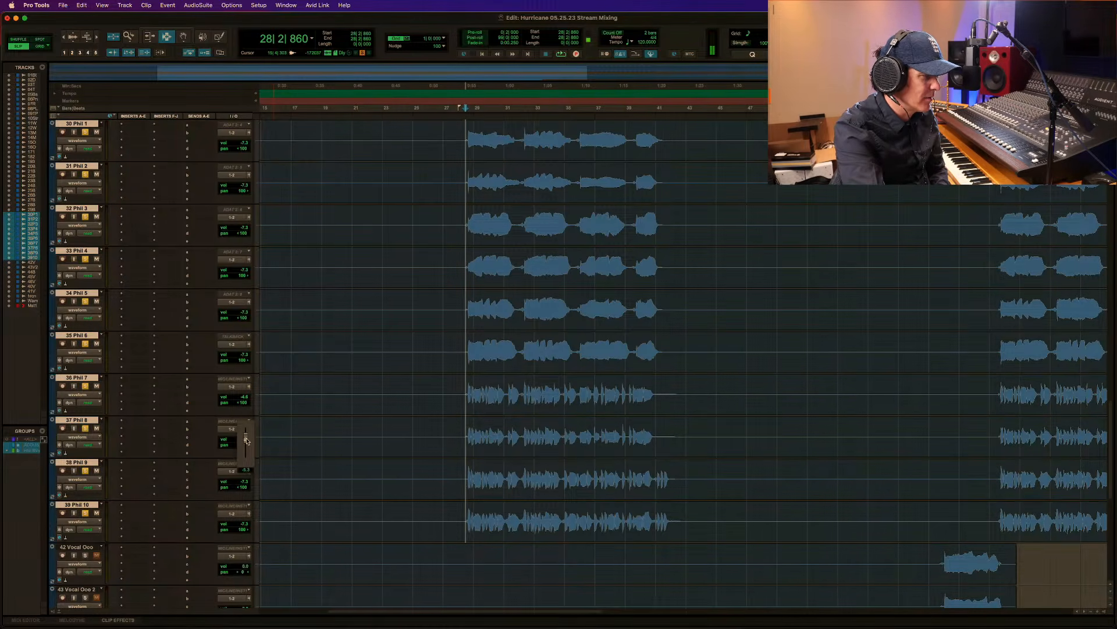
drag(246, 440, 246, 439)
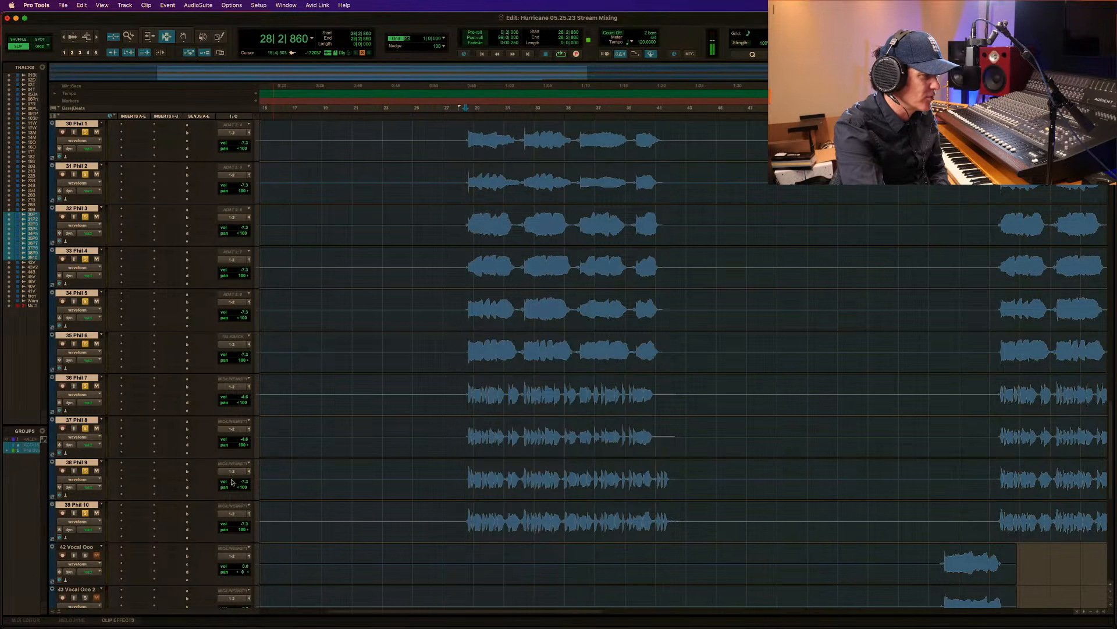
drag(244, 484, 243, 485)
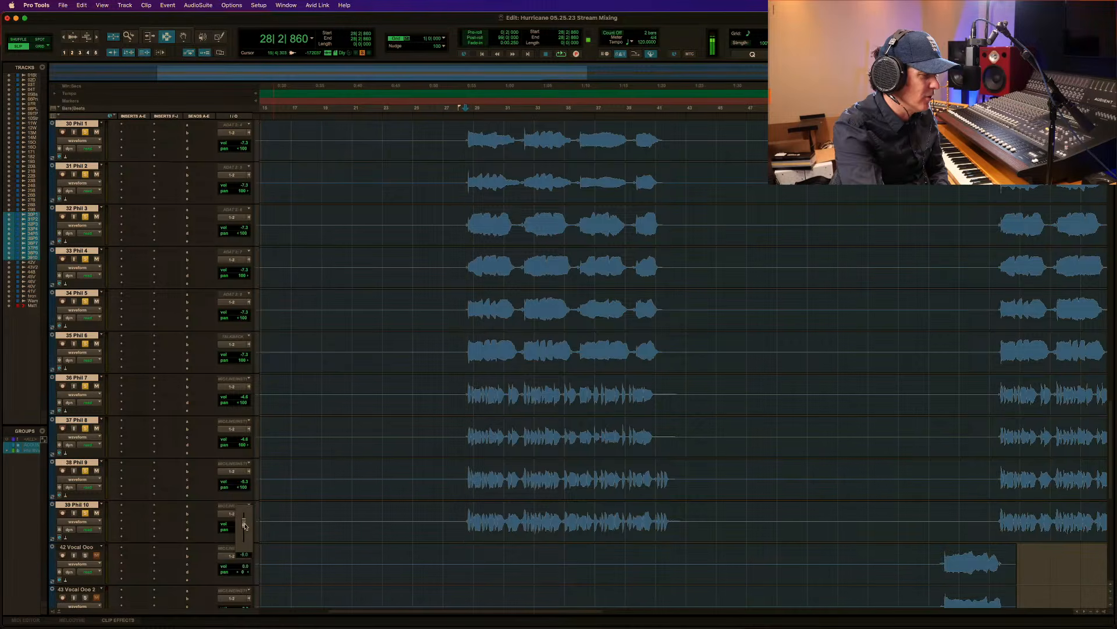
Audition the rebalanced background vocals and lower the whole group together, bringing tracks 30 to 35 to -8.0 dB.
key(space)
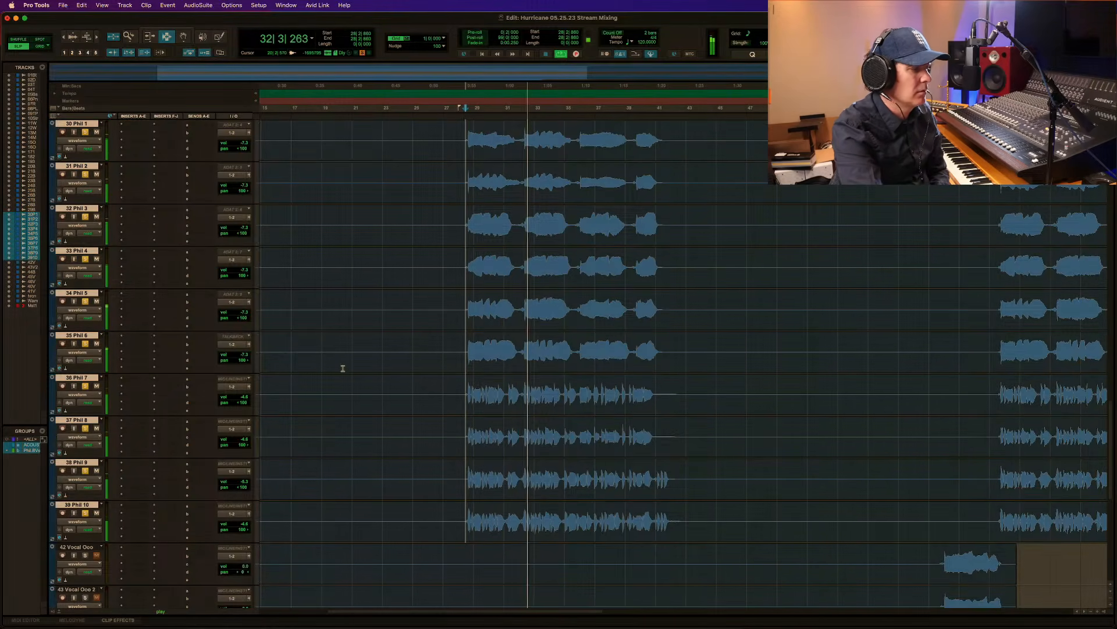
drag(243, 397, 244, 400)
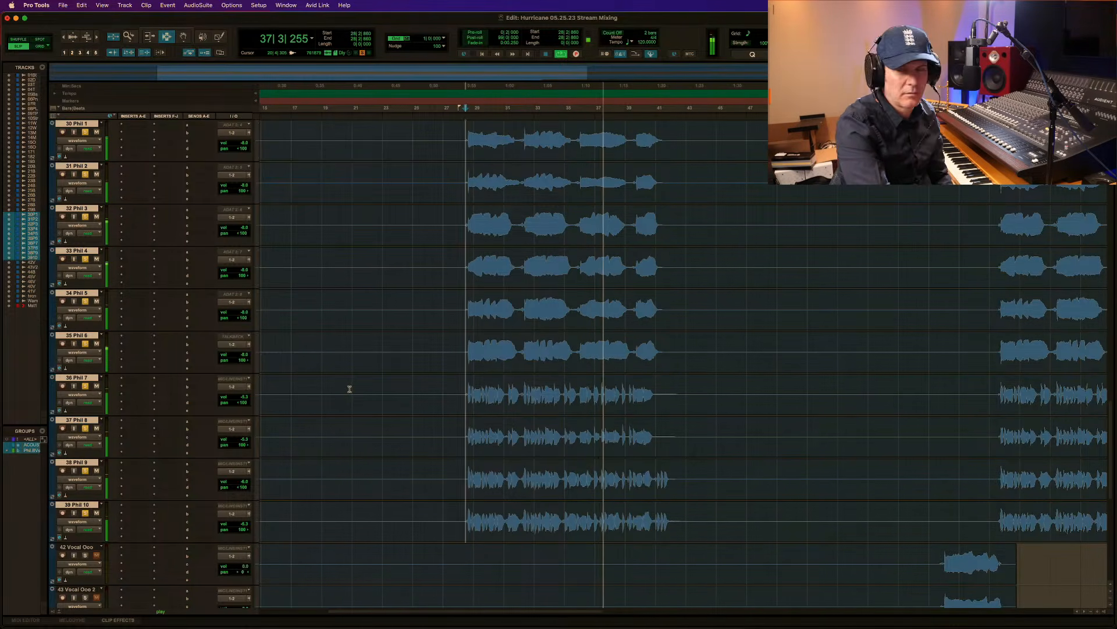
key(space)
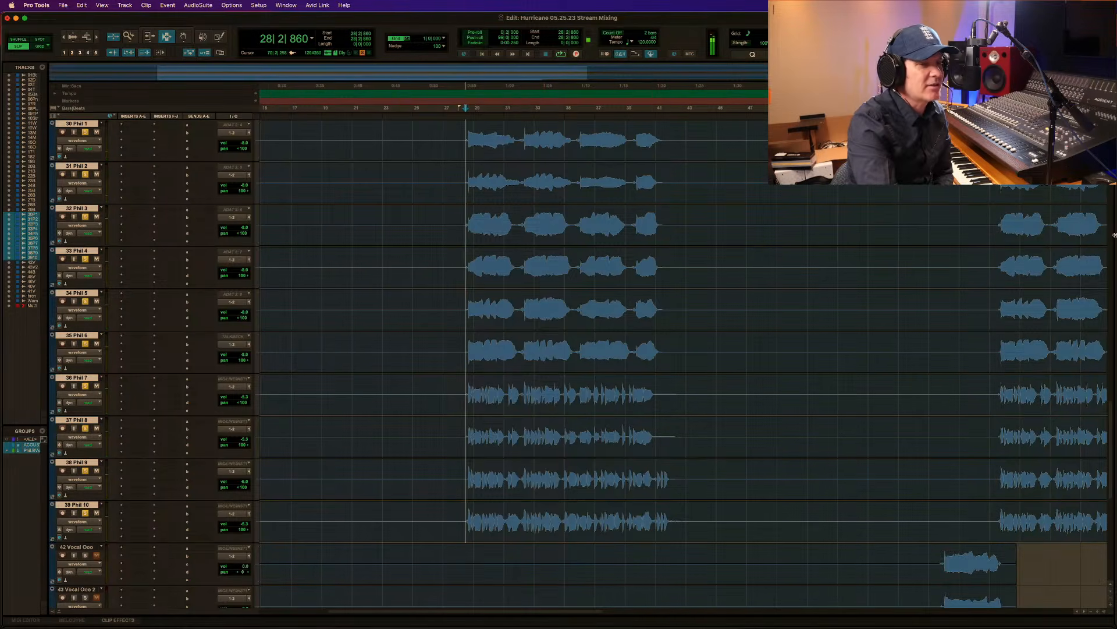
Solo 45 Vocal Dry, play the mix from 27|3|208, and raise that track's volume to +1.8 dB.
scroll(1108, 448, down, 5)
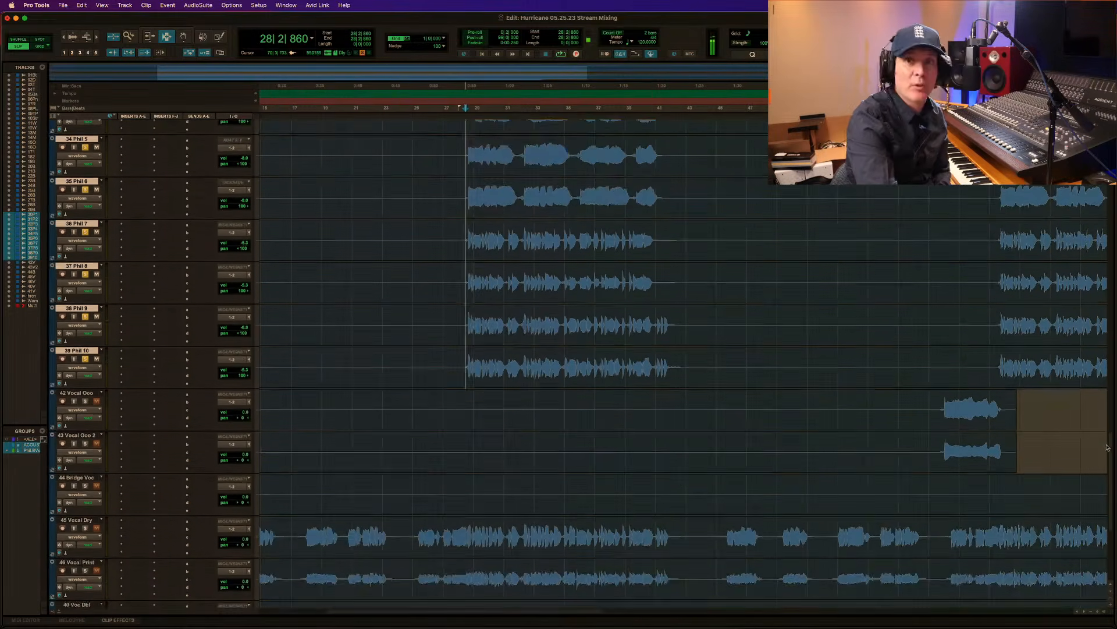
scroll(1108, 447, down, 4)
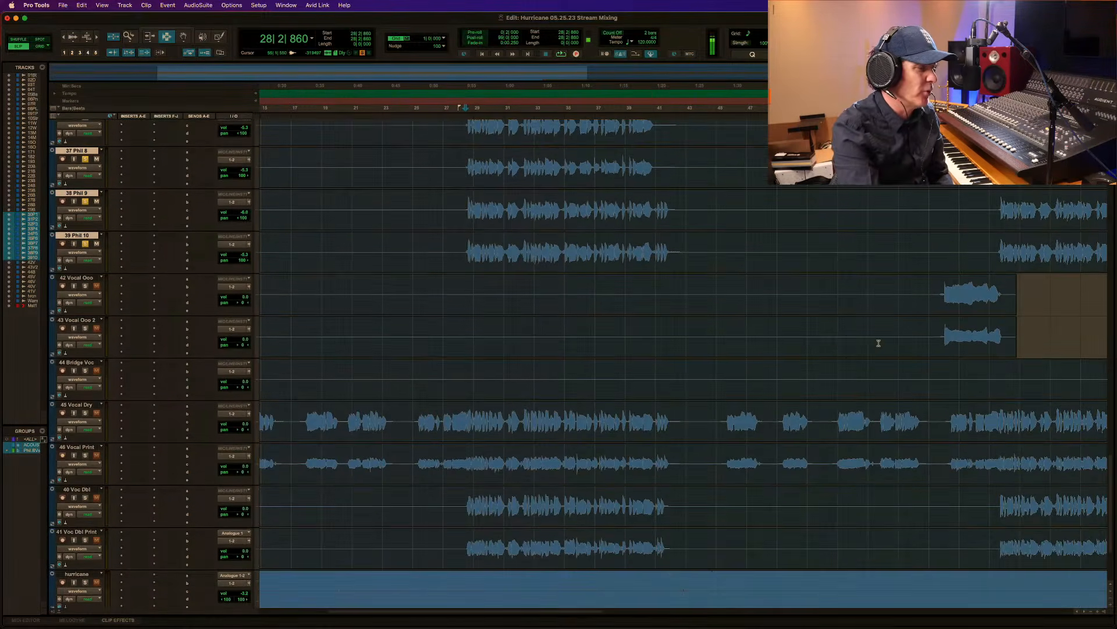
click(452, 414)
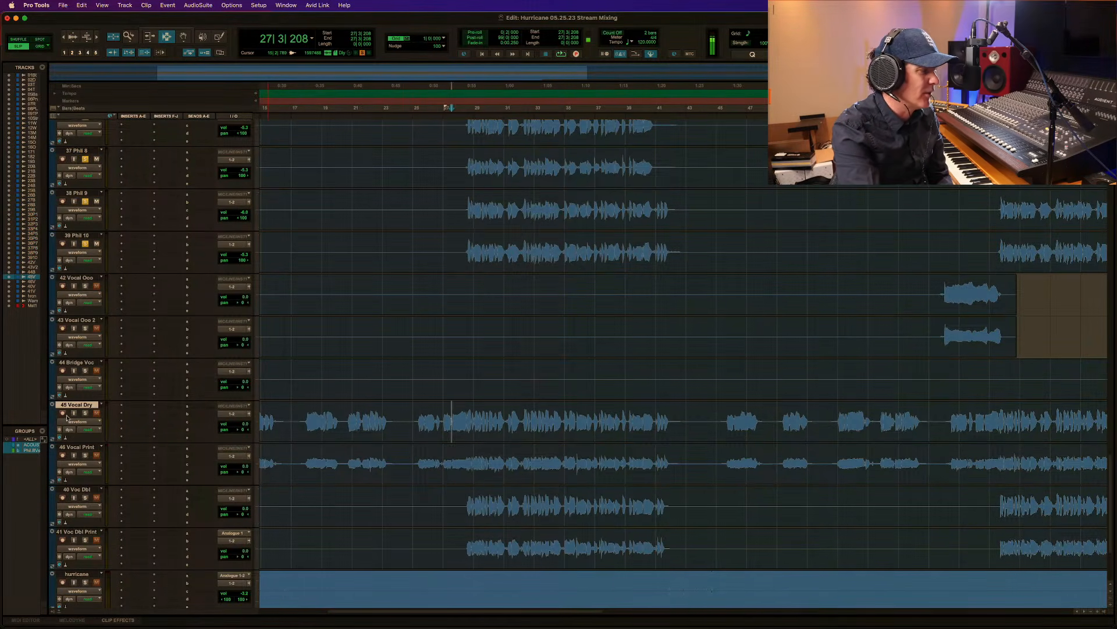
click(83, 414)
key(space)
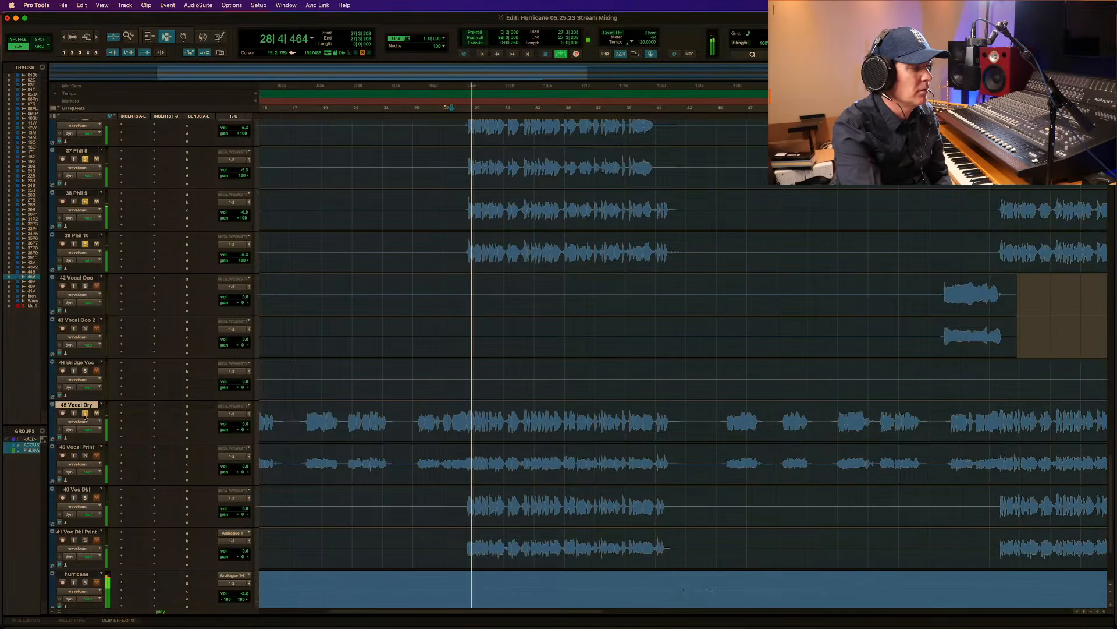
drag(245, 425, 244, 424)
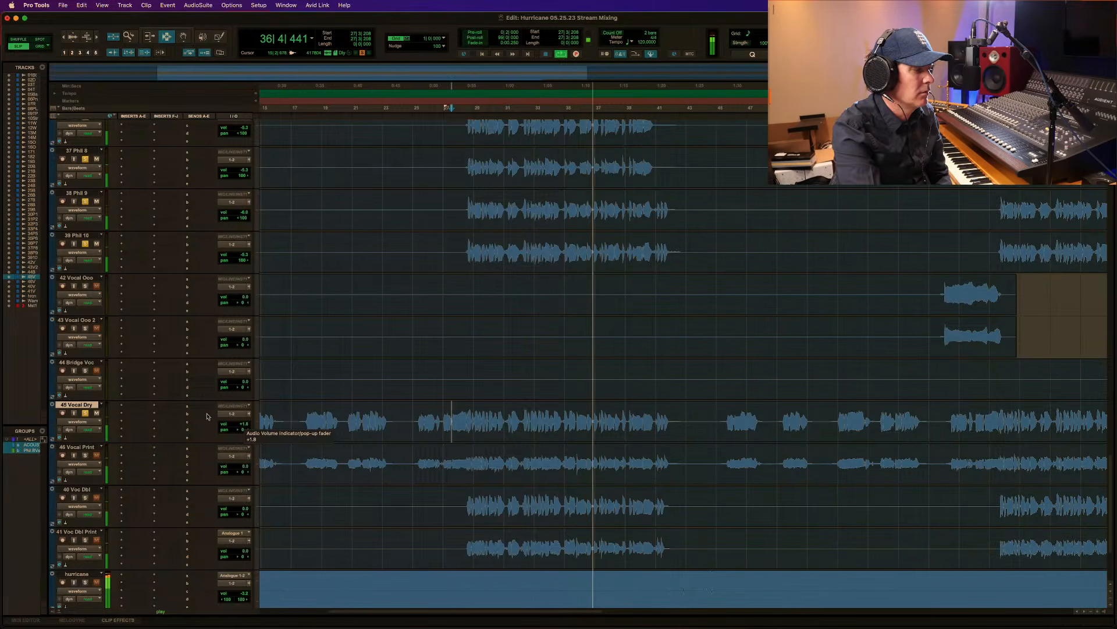
Solo 46 Vocal Print, play it from 27|3|286, and raise its volume to about +7.5 dB to compare it with 45 Vocal Dry.
key(space)
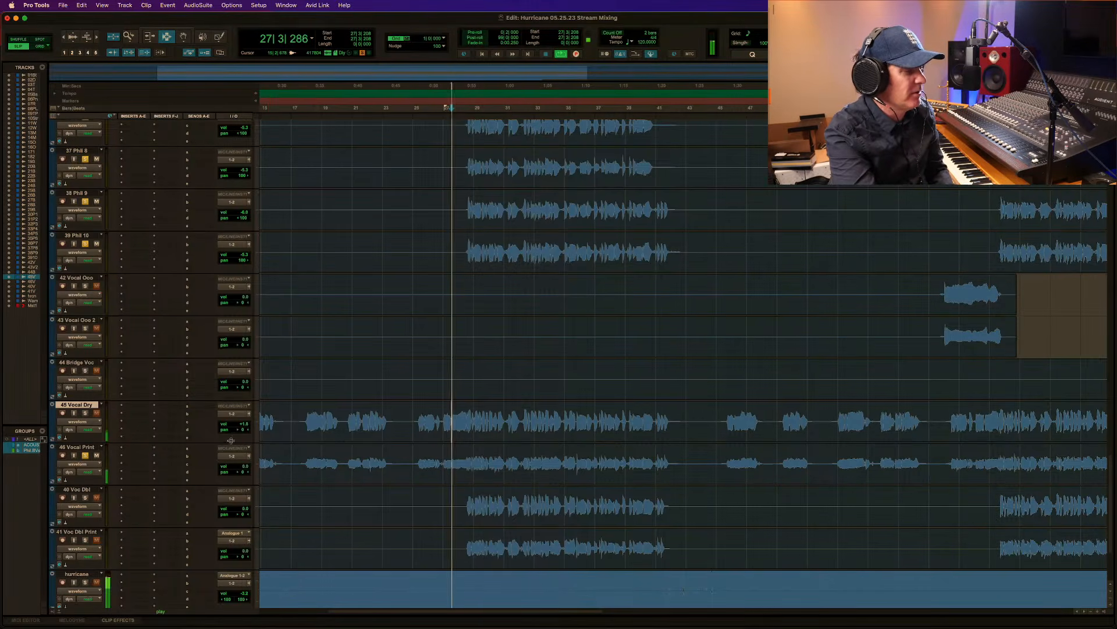
drag(241, 465, 242, 462)
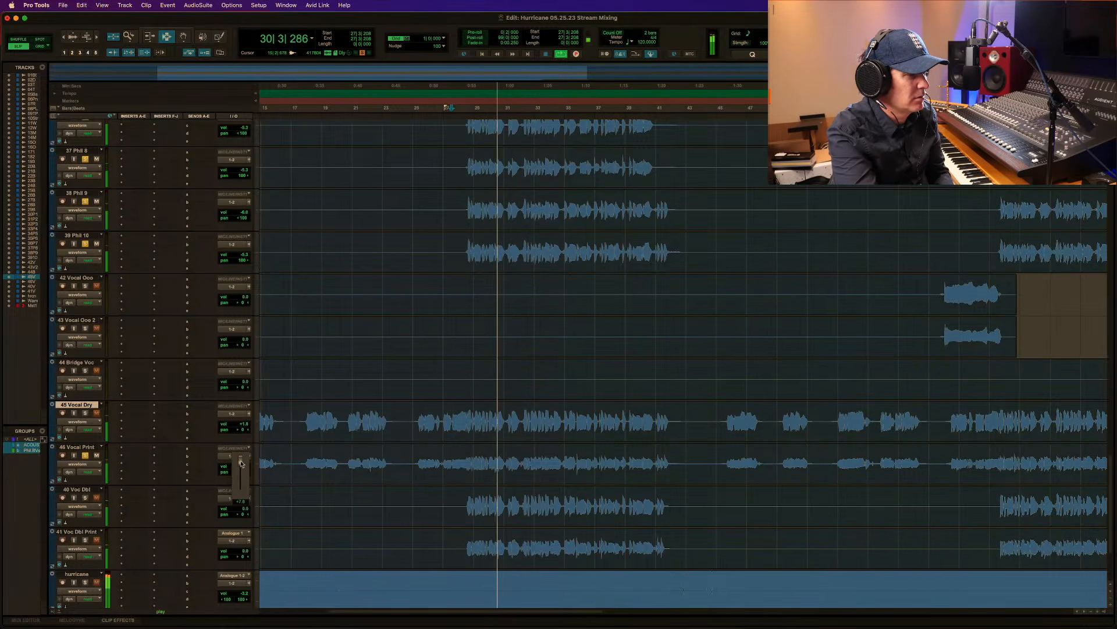
drag(241, 463, 241, 463)
key(space)
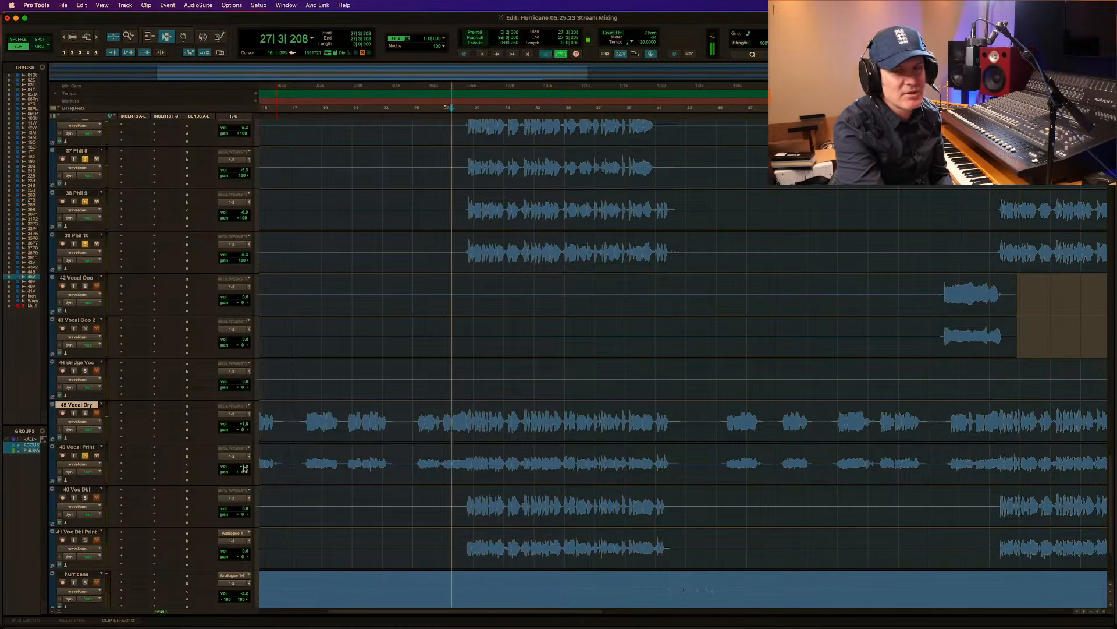
Mute 46 Vocal Print again, solo 40 Voc Dbl, and audition it with 45 Vocal Dry and the background vocals from 28|2|198.
key(space)
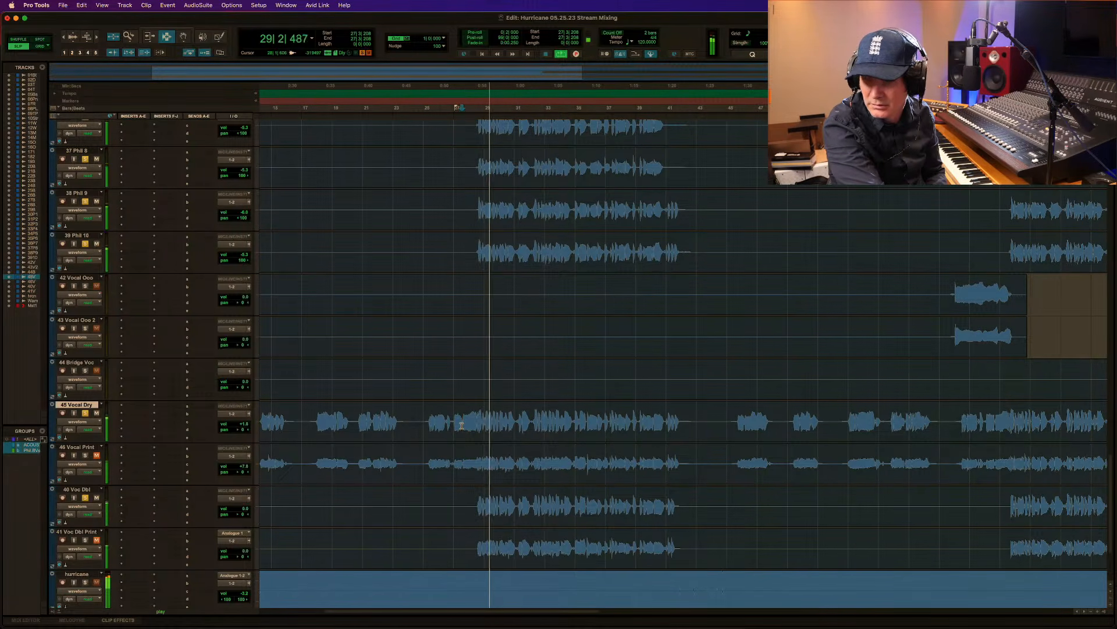
key(space)
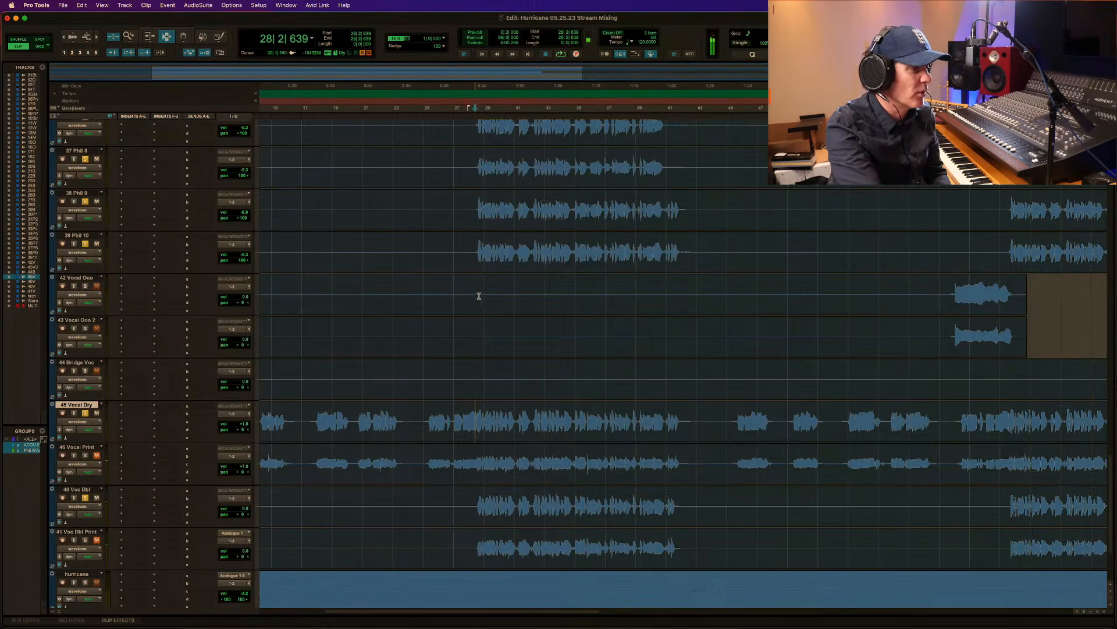
click(473, 249)
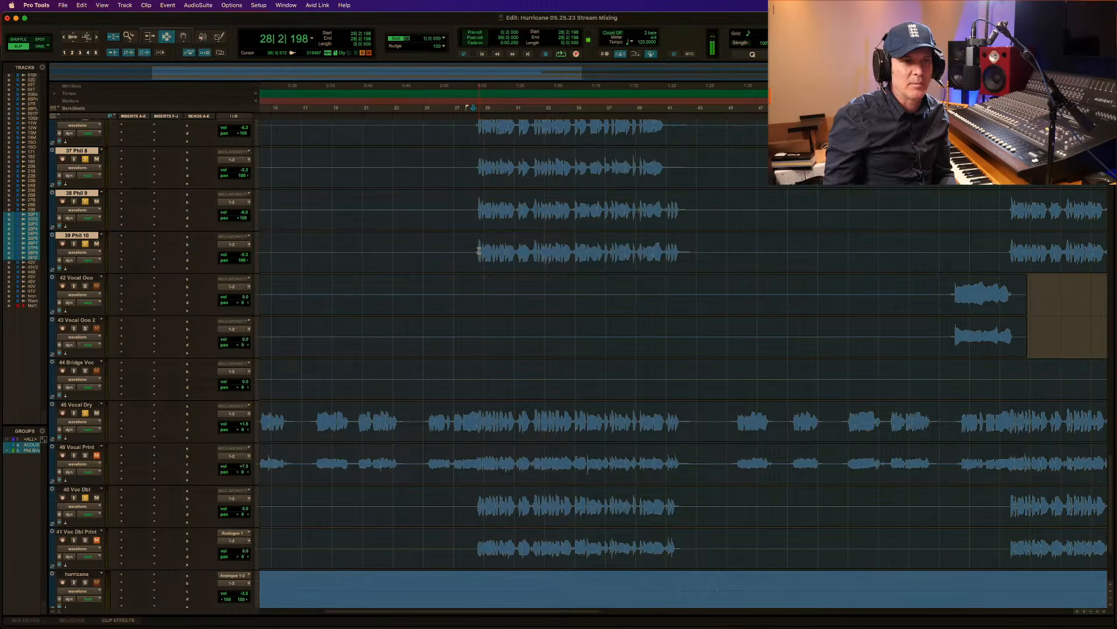
key(space)
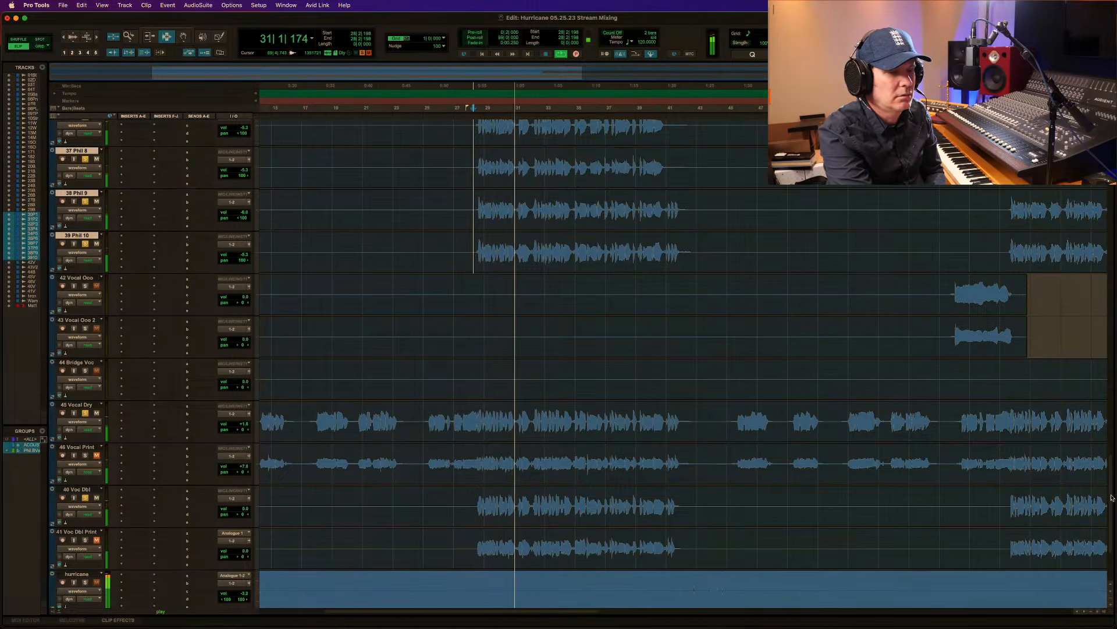
Lower the volume of grouped background vocal tracks 30 to 39 during playback, bringing tracks 30 to 35 to -8.7 dB.
scroll(1111, 495, down, 3)
scroll(1105, 476, up, 5)
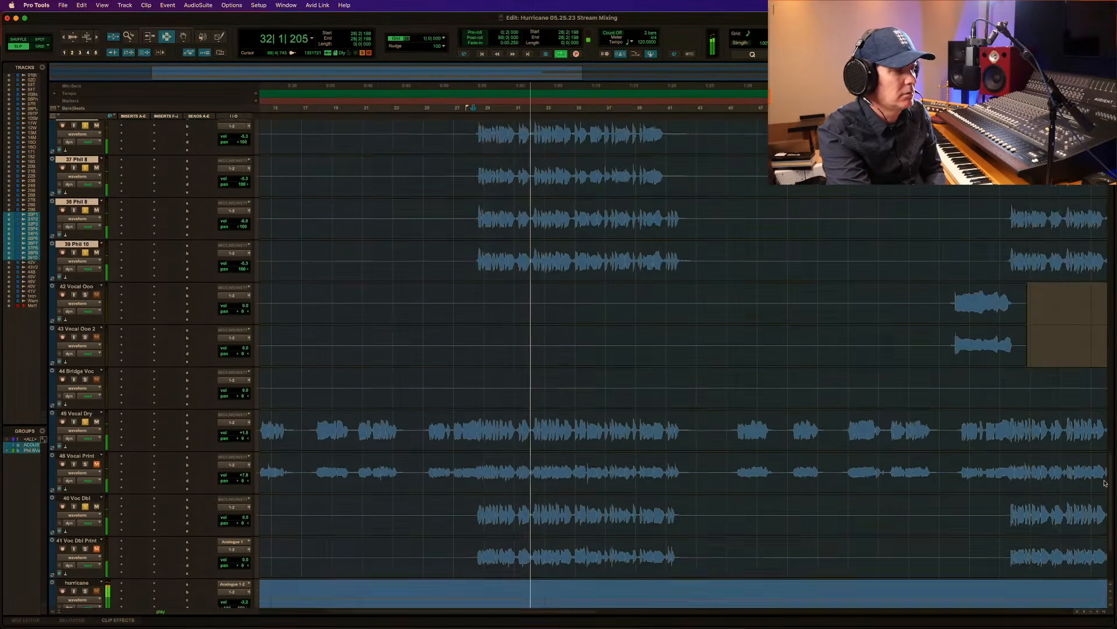
scroll(1105, 476, up, 4)
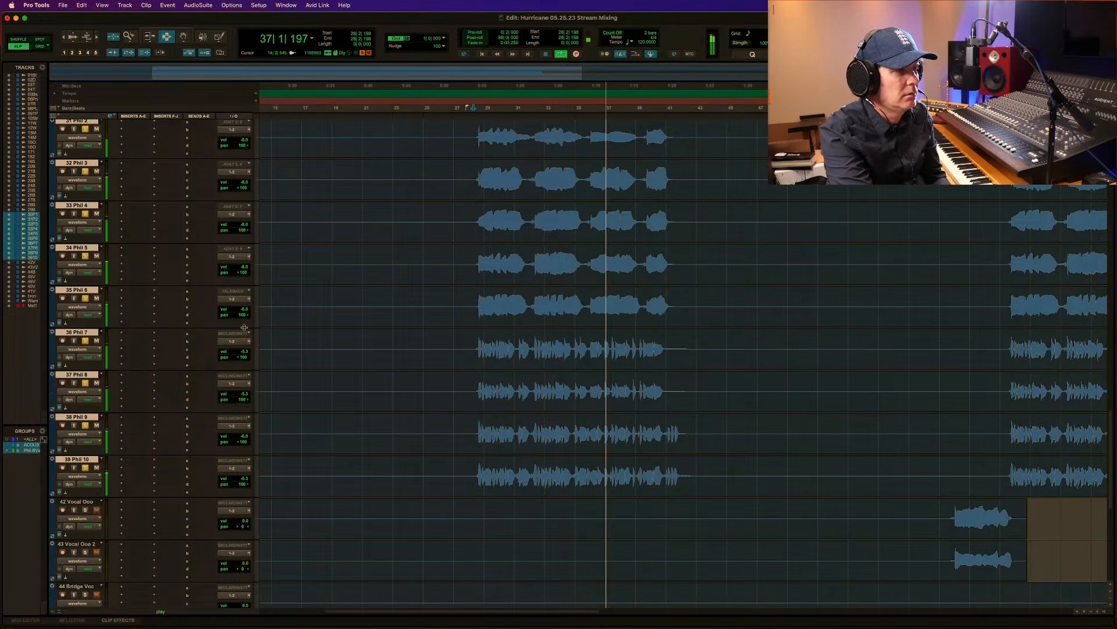
key(space)
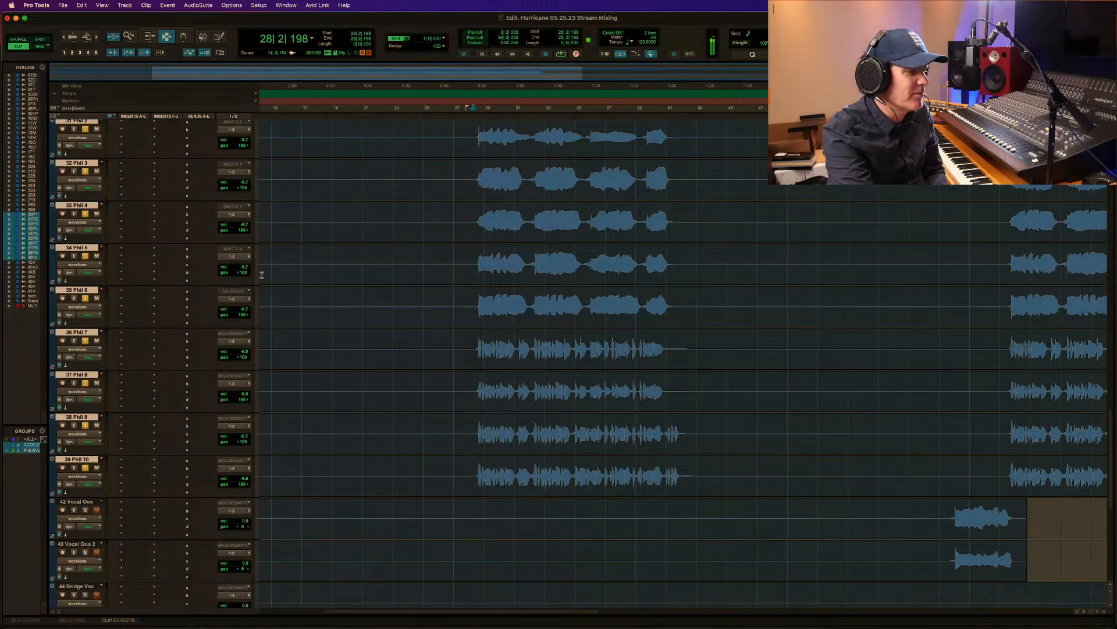
Replay the chorus from 28|2|198 with the lowered background vocals and raise 45 Vocal Dry to +2.4 dB.
drag(1111, 432, 1101, 384)
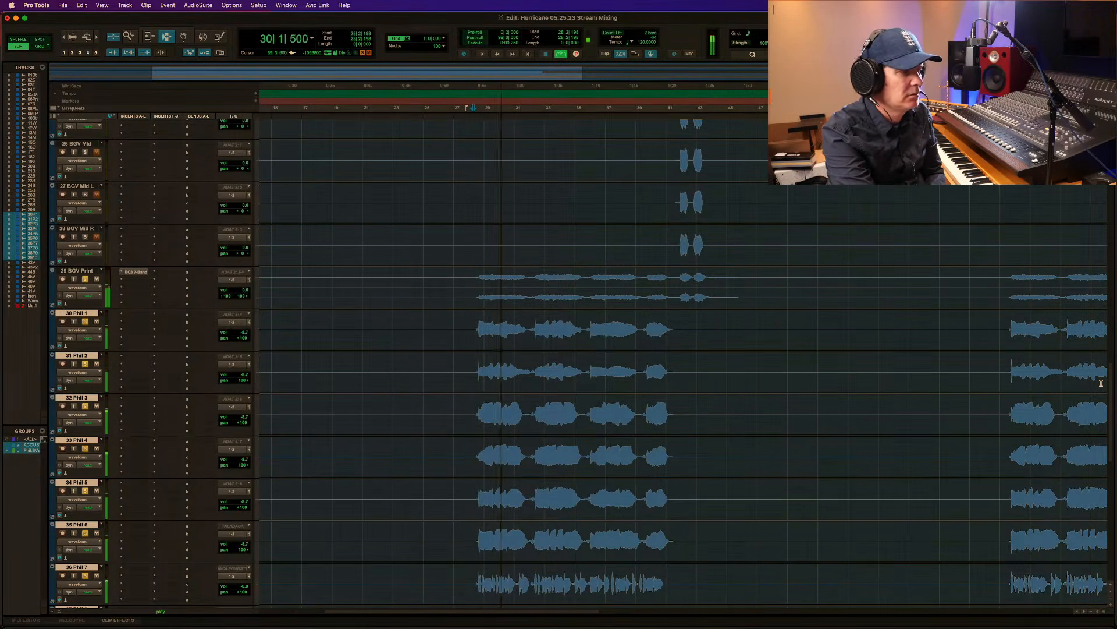
scroll(1109, 385, up, 2)
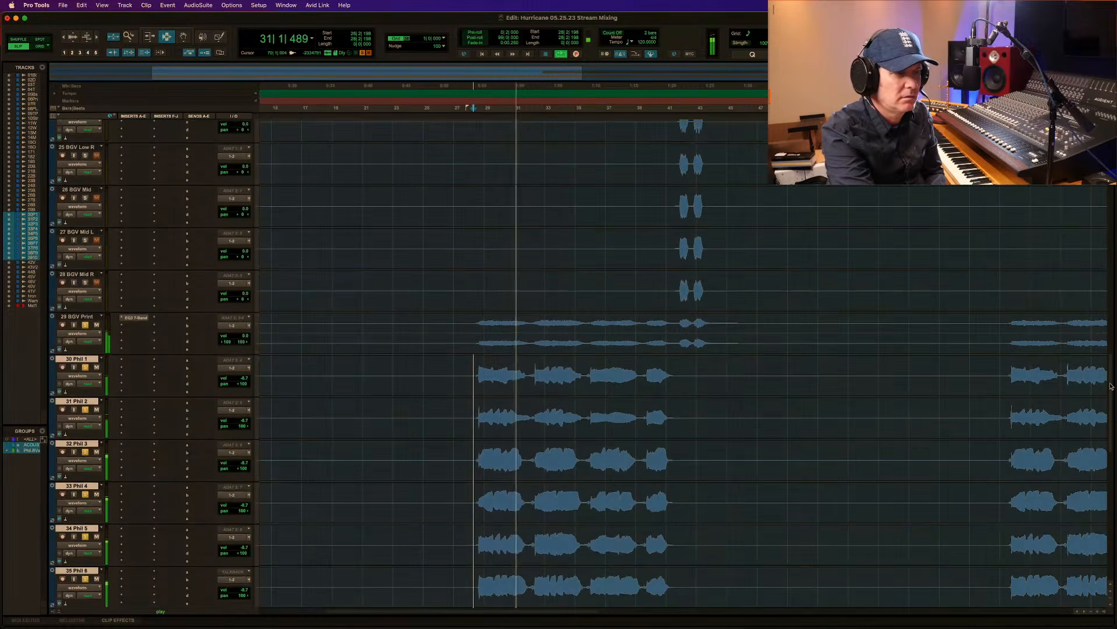
scroll(1112, 388, down, 10)
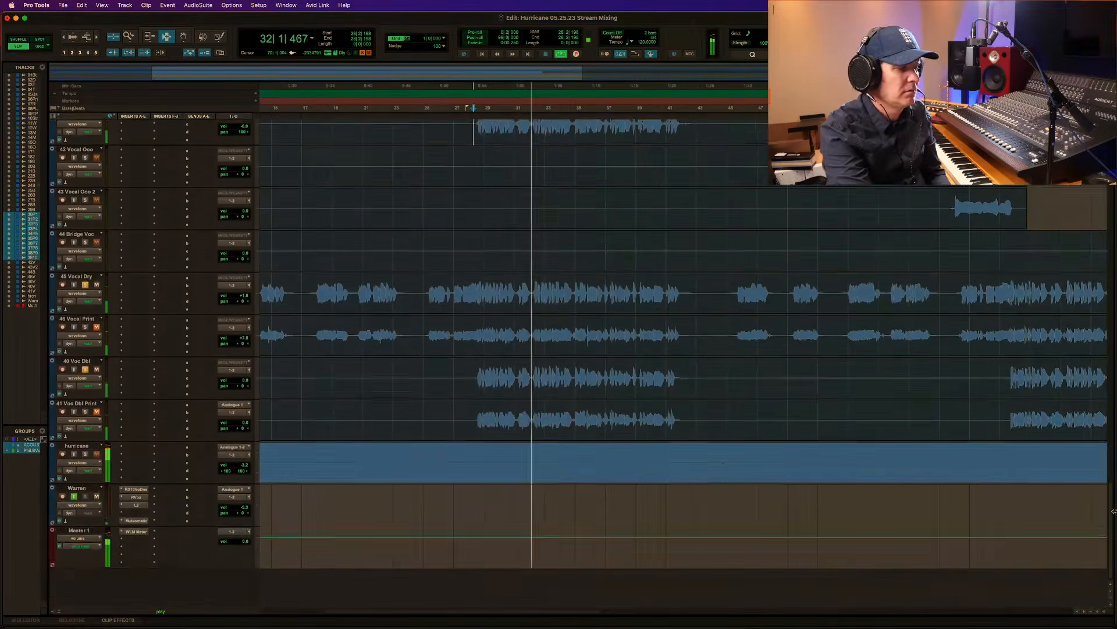
click(243, 294)
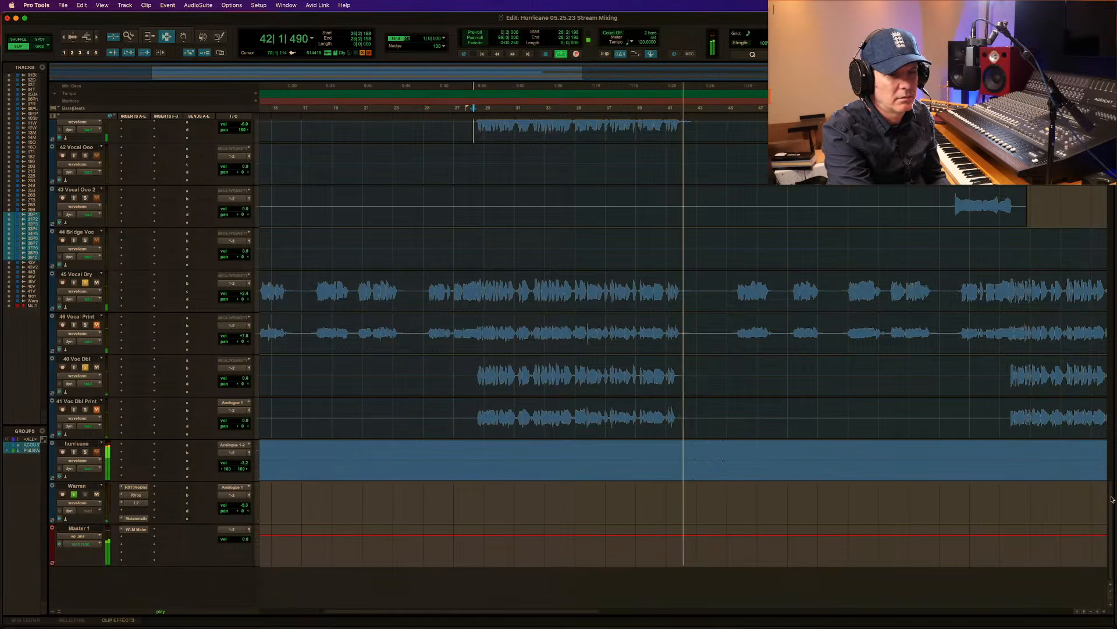
Place the edit cursor at 40|4|754 on BGV tracks 20 to 28 and group them as a Mix/Edit group named BVs.OO.
scroll(1105, 368, up, 10)
scroll(1100, 349, up, 5)
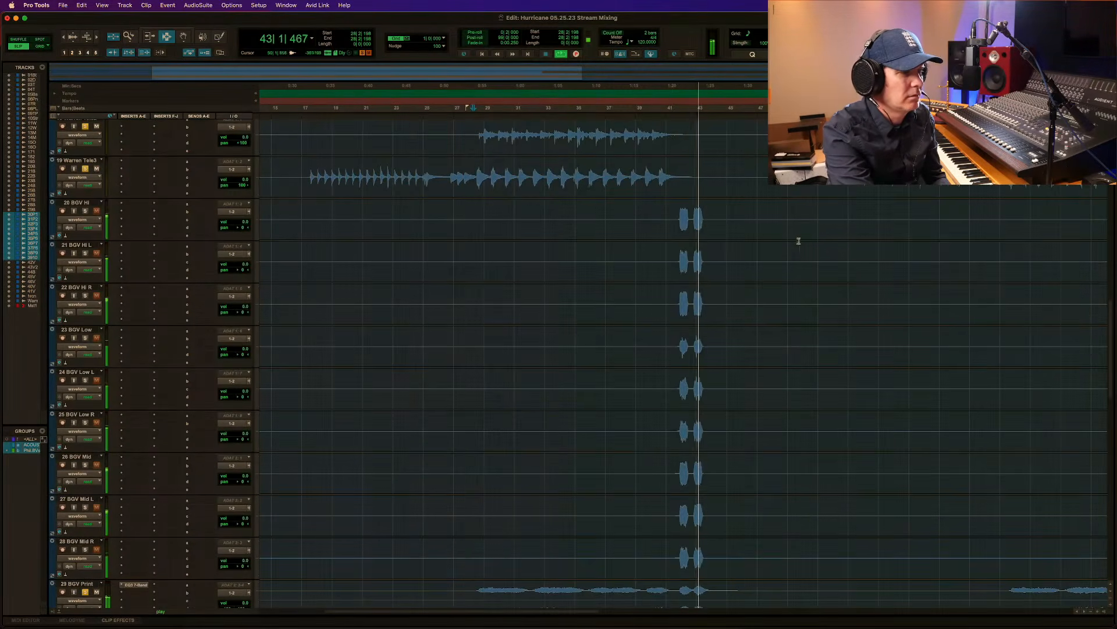
click(667, 224)
key(space)
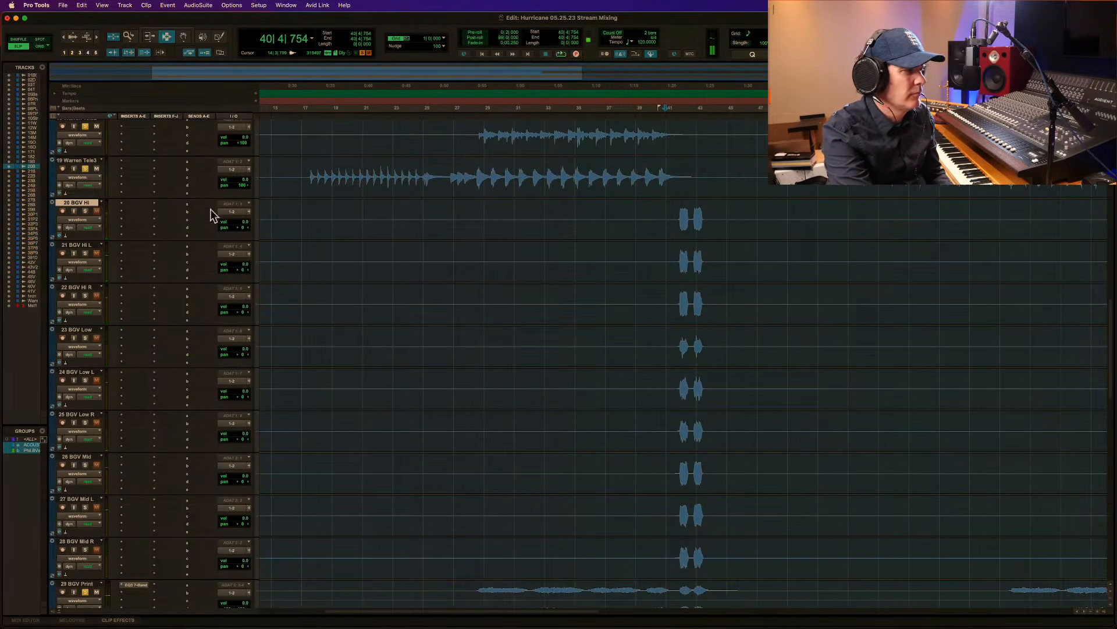
shift+click(96, 542)
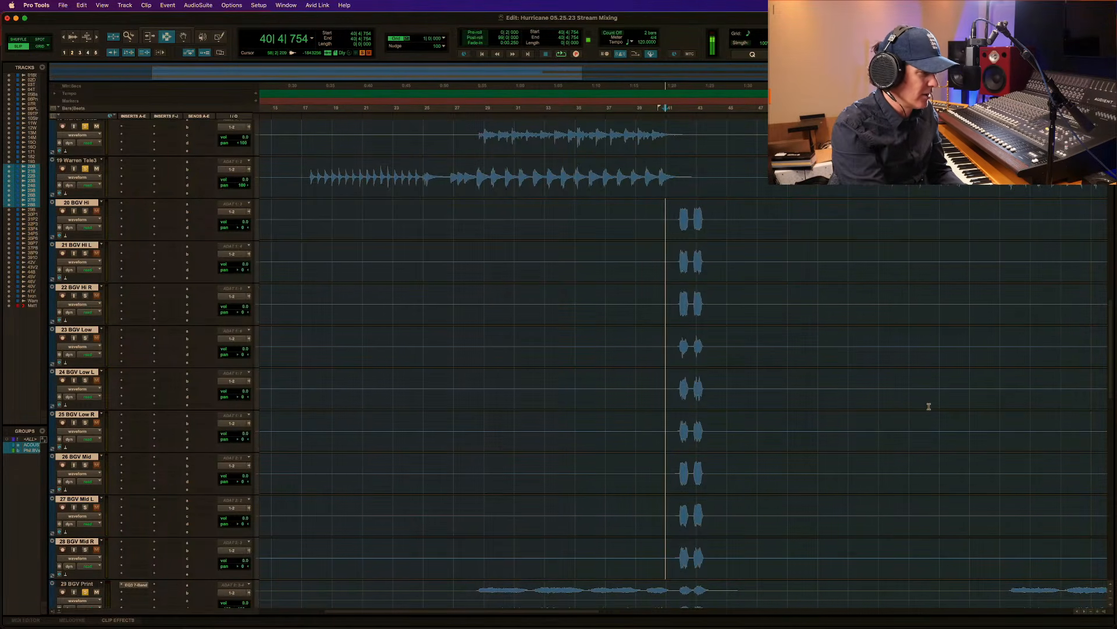
key(super+g)
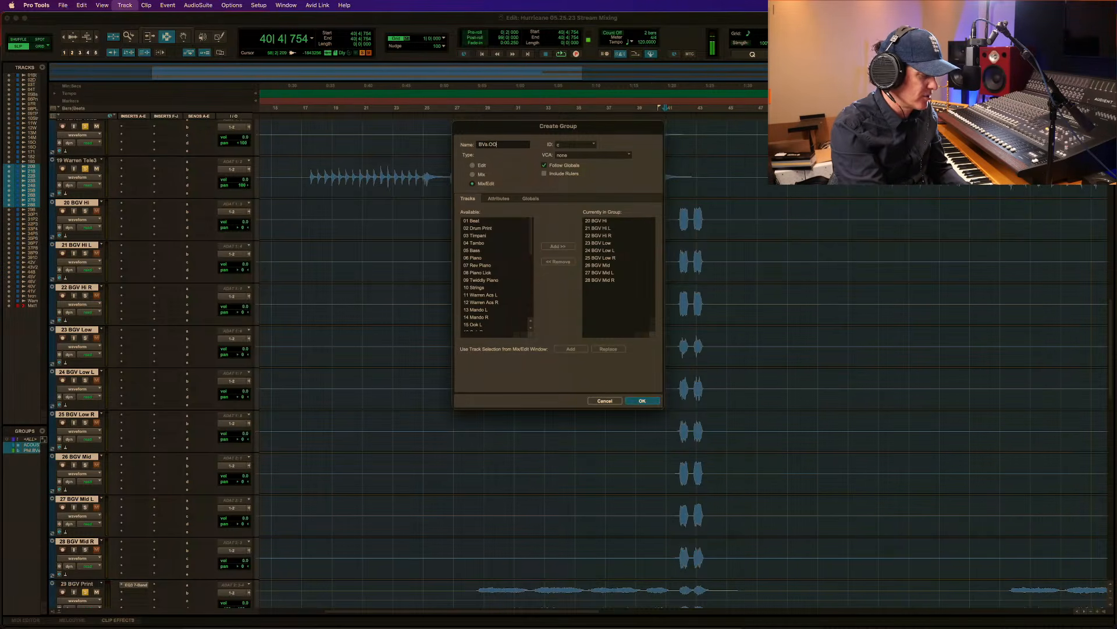
key(Return)
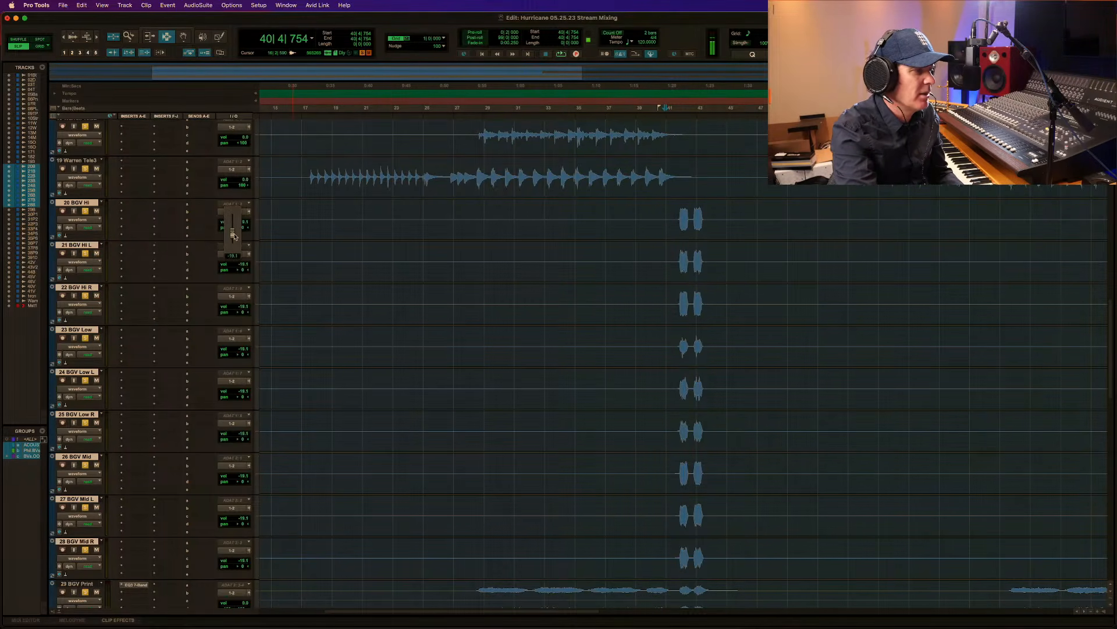
Solo the grouped BGV tracks 20 to 28, audition their phrases from 41|3|226, and set the group's volume to -11.9 dB.
key(F5)
drag(666, 249, 815, 250)
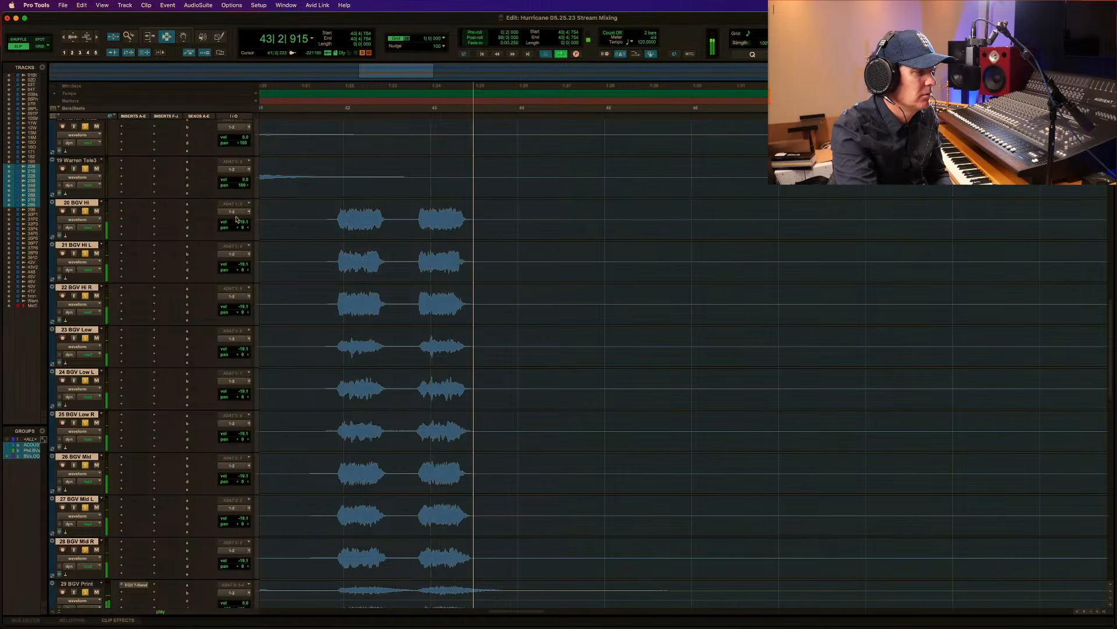
drag(238, 222, 242, 223)
click(306, 223)
key(space)
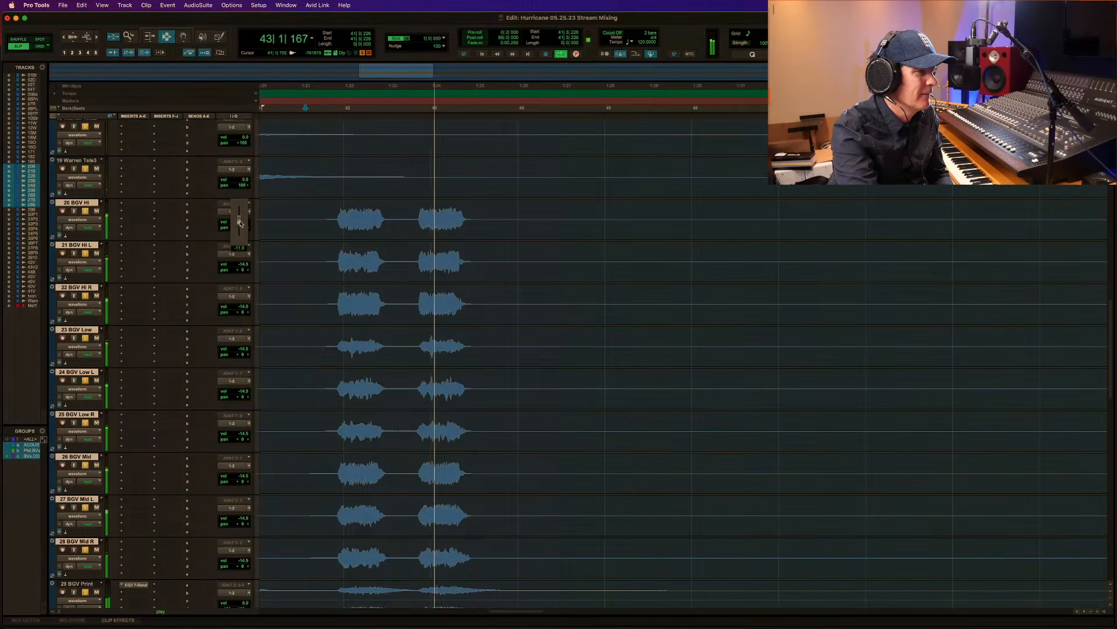
key(space)
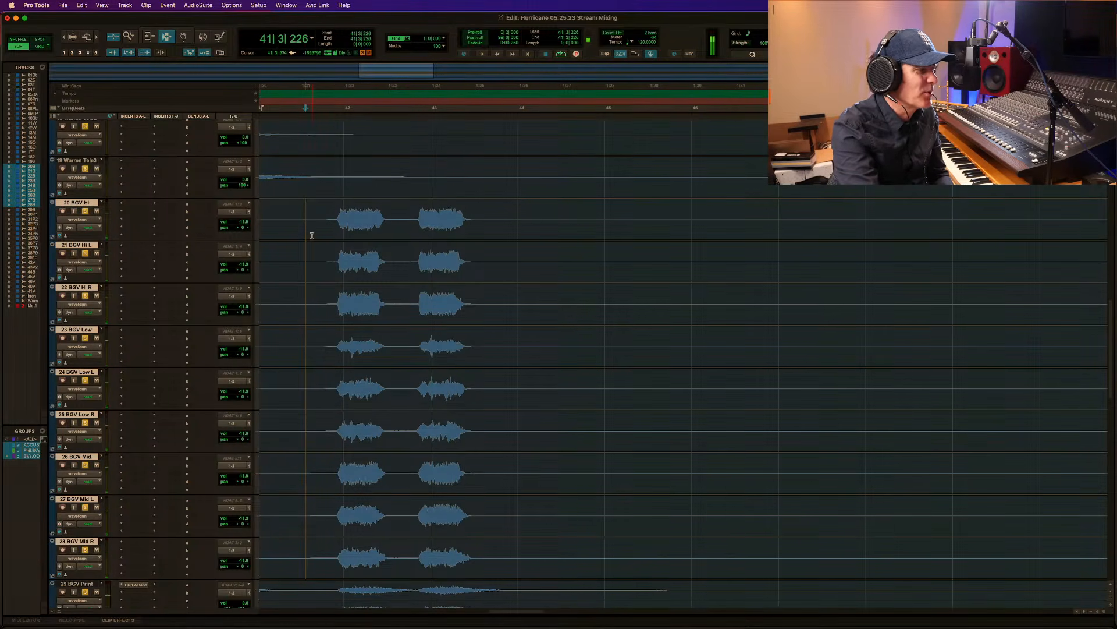
key(space)
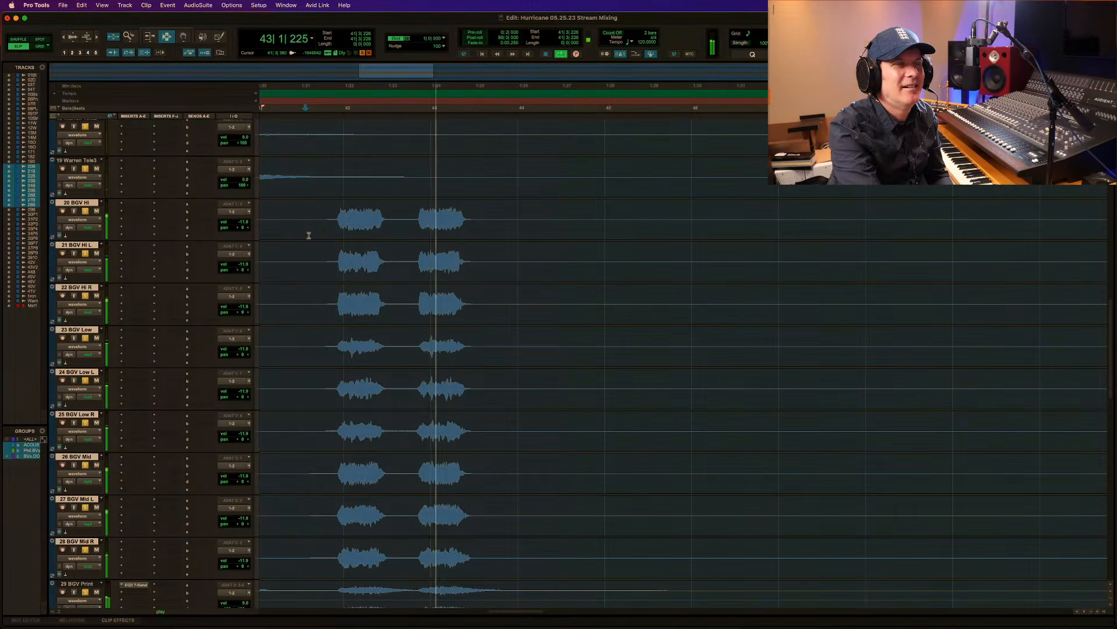
Solo 42 Vocal Ooo and 43 Vocal Ooo 2, play their phrase before the second chorus, and lower both tracks' volumes.
key(r)
key(r)
key(r)
key(r)
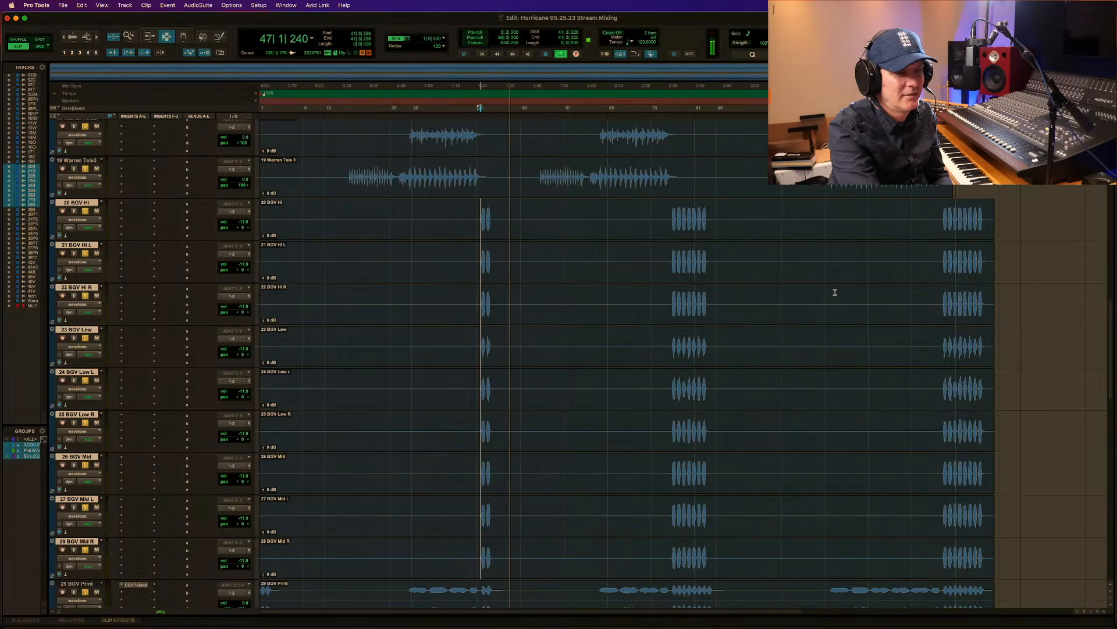
drag(1112, 306, 1114, 454)
key(space)
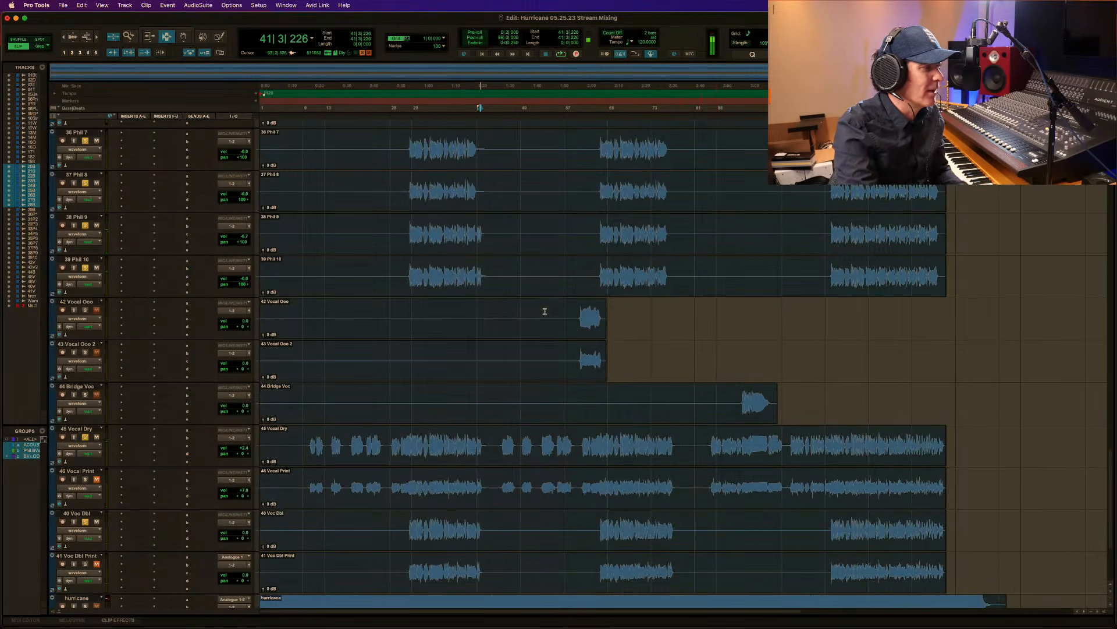
click(580, 318)
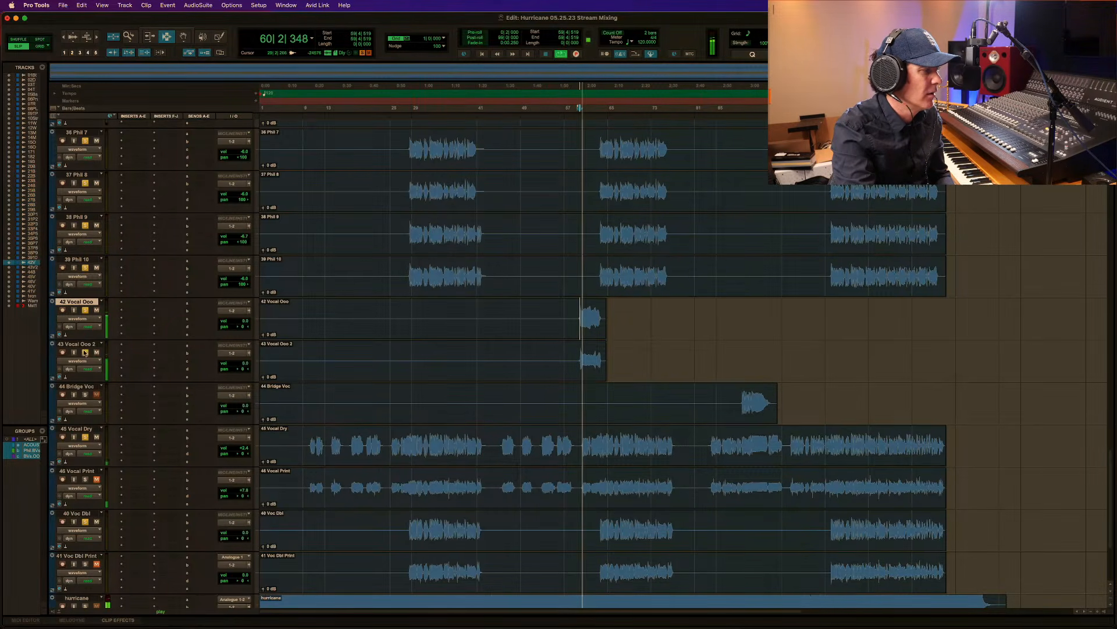
click(542, 326)
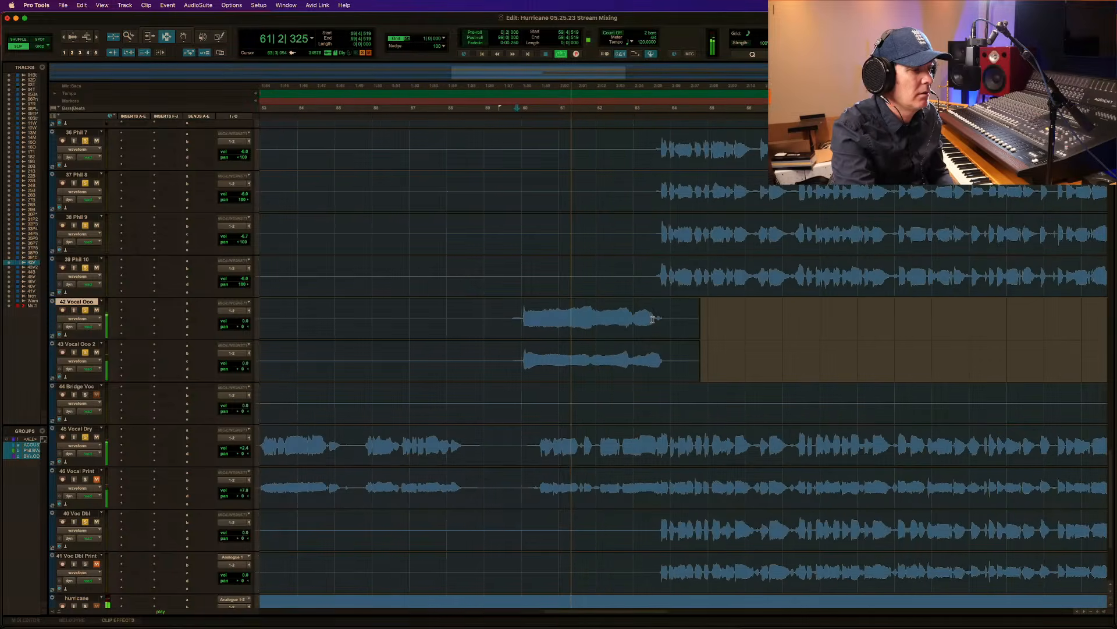
key(space)
click(501, 322)
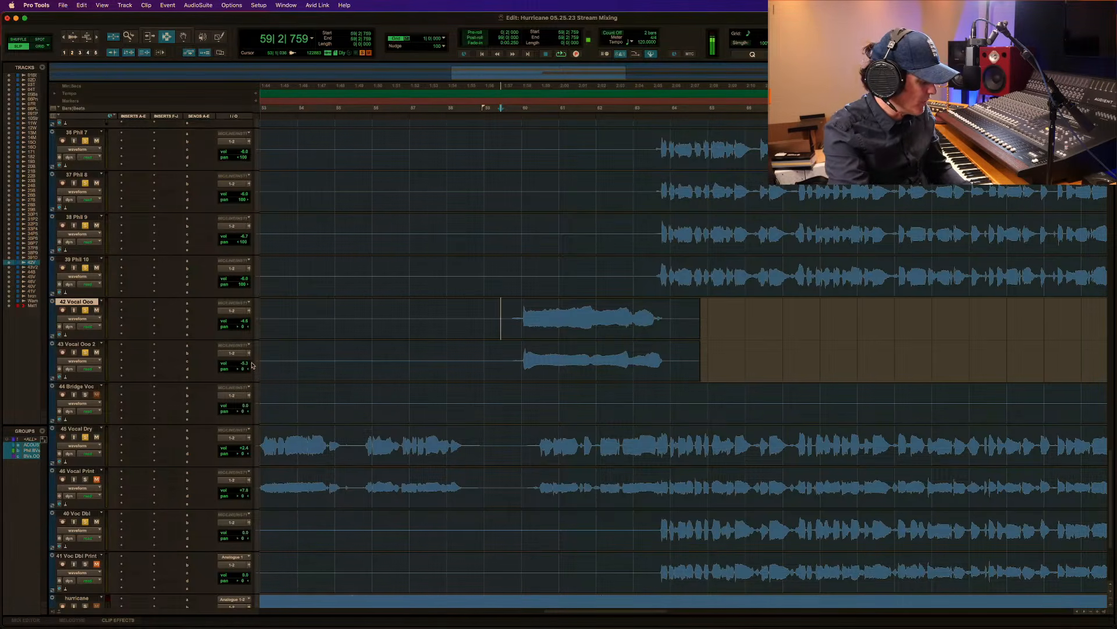
Return to the first tracks of the session and play the current mix from bar 10 of 01 Beat.
key(r)
key(r)
key(r)
key(r)
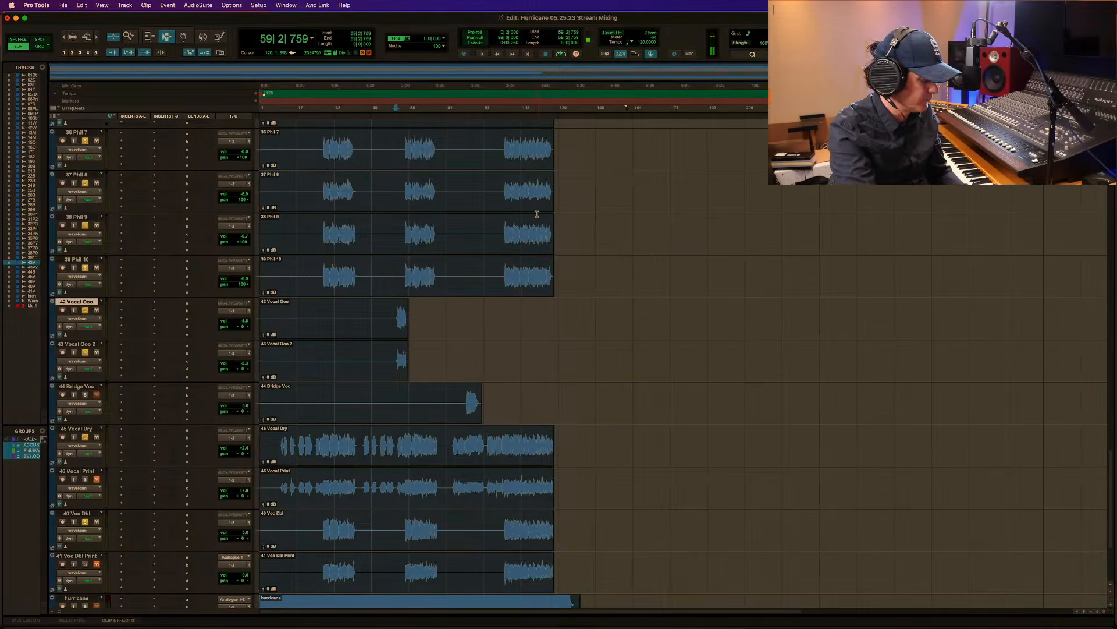
click(590, 213)
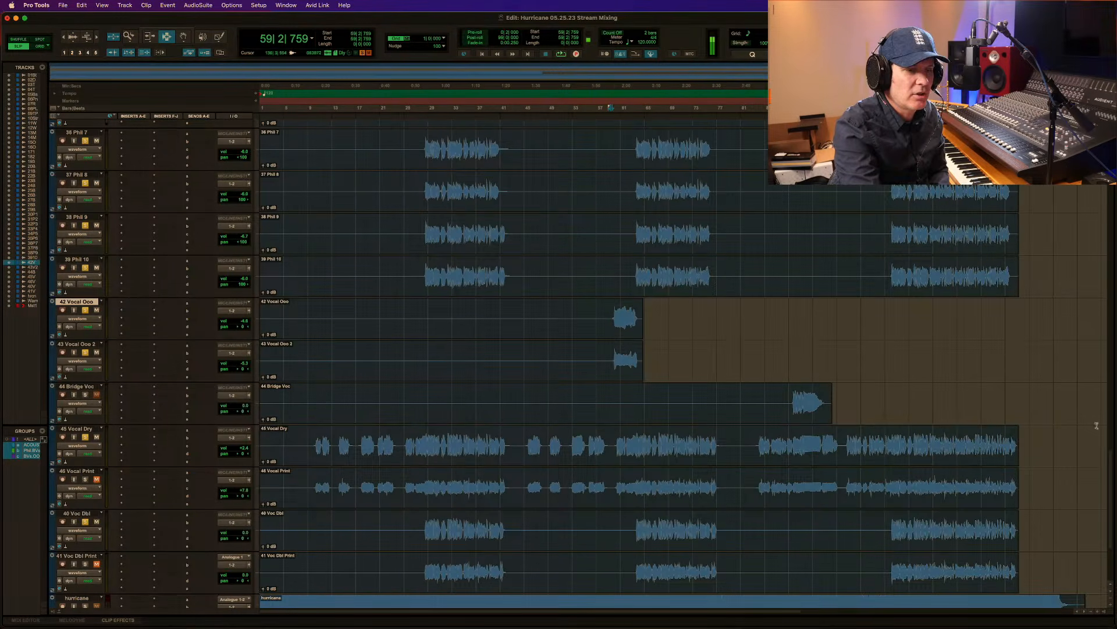
drag(1109, 464, 1111, 132)
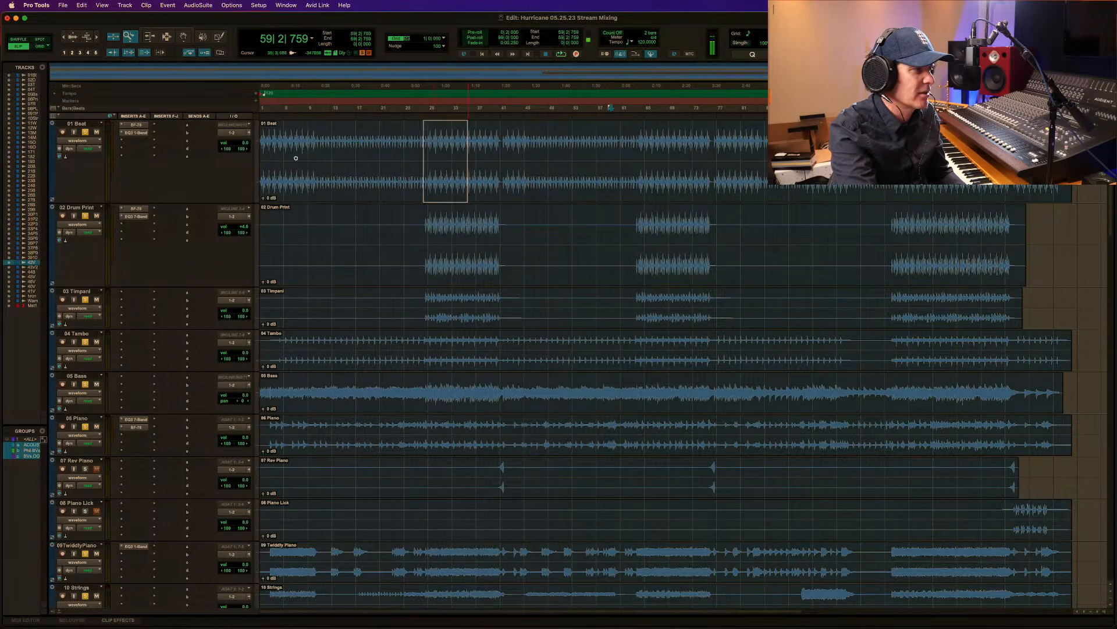
drag(169, 143, 168, 143)
drag(424, 148, 654, 145)
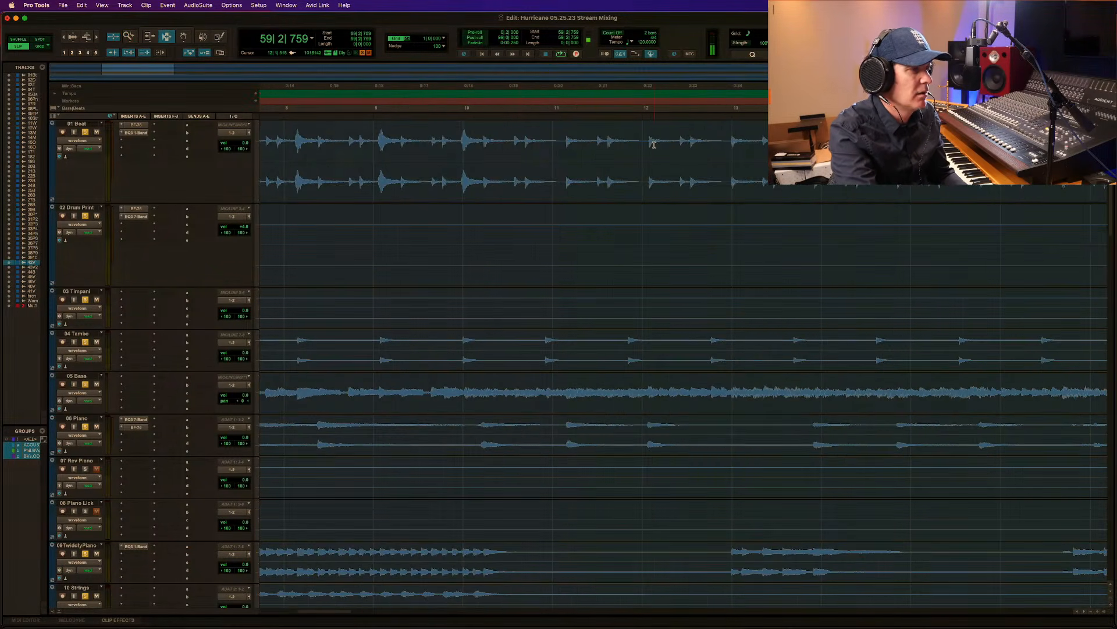
key(space)
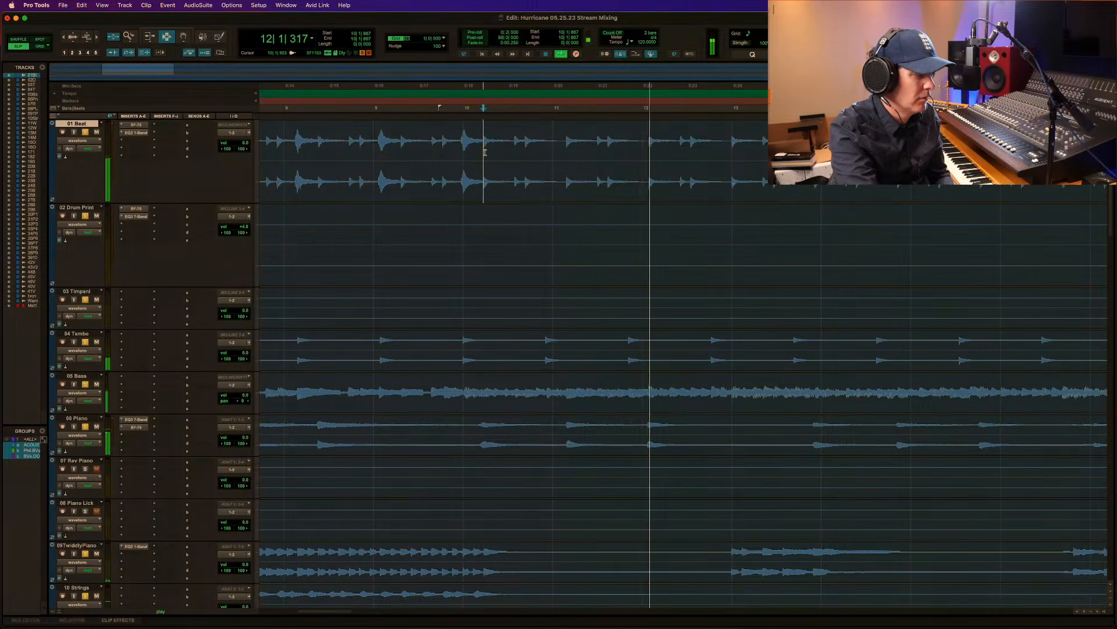
Relocate the playback start on 01 Beat to 28|3|632, just before 02 Drum Print enters for the first chorus.
key(r)
key(r)
key(r)
key(r)
key(r)
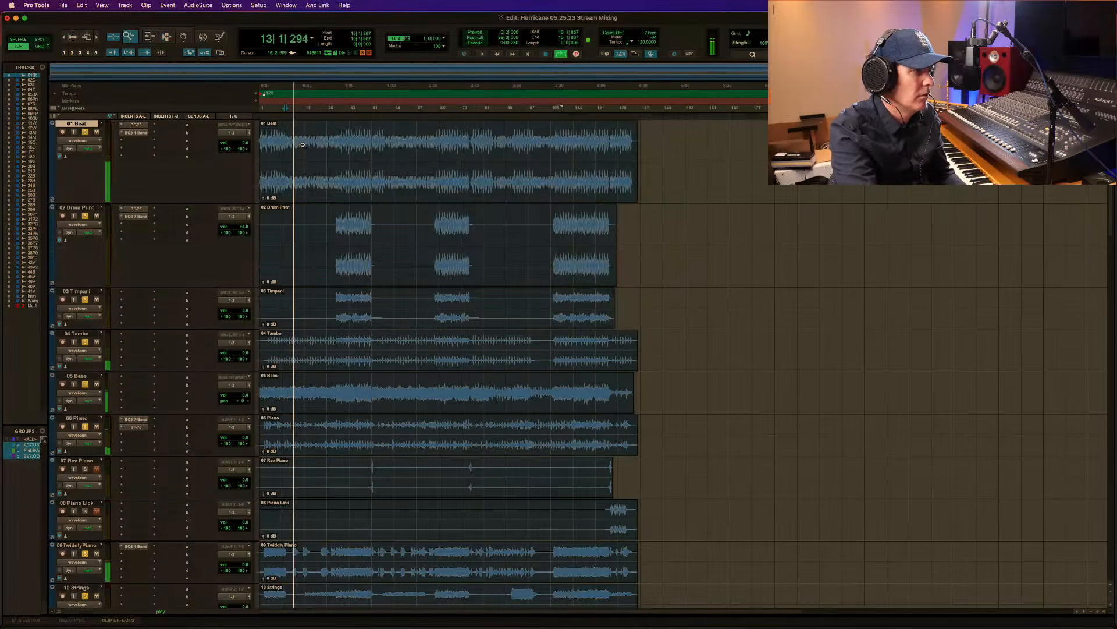
key(t)
key(t)
key(t)
drag(471, 149, 606, 181)
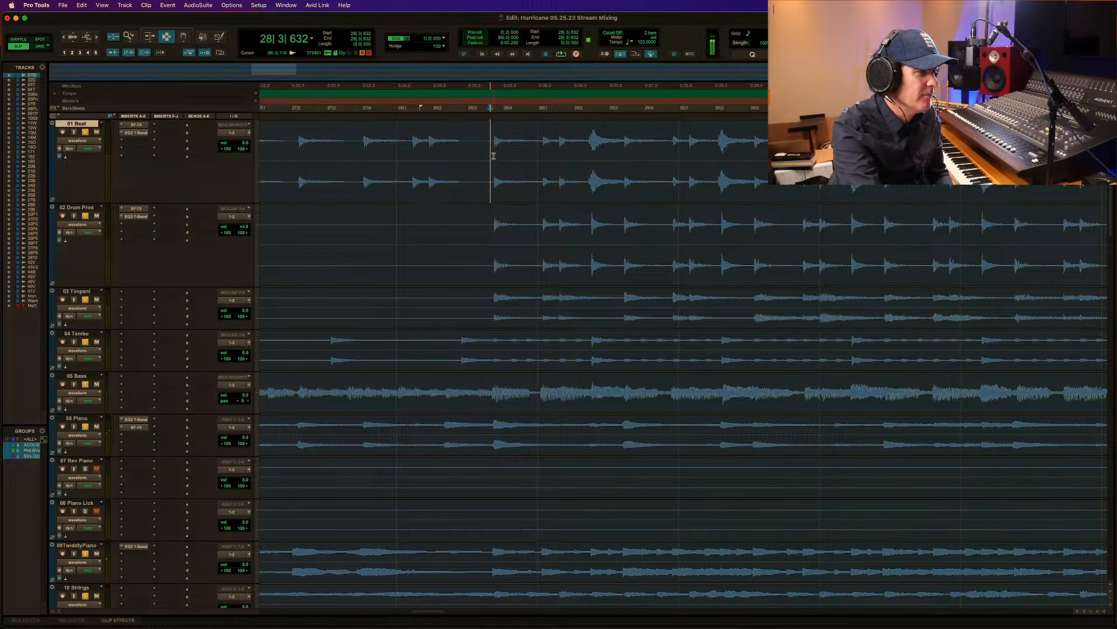
Select 01 Beat from the session start up to 28|3|632, where the first chorus enters.
key(shift+Return)
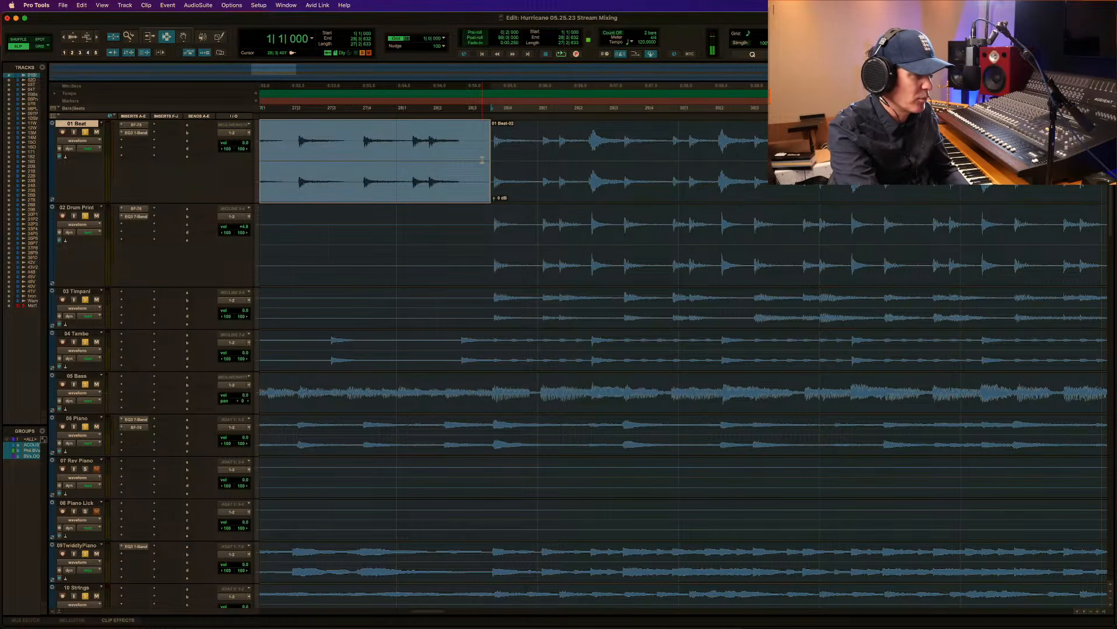
key(r)
key(r)
key(r)
key(r)
key(r)
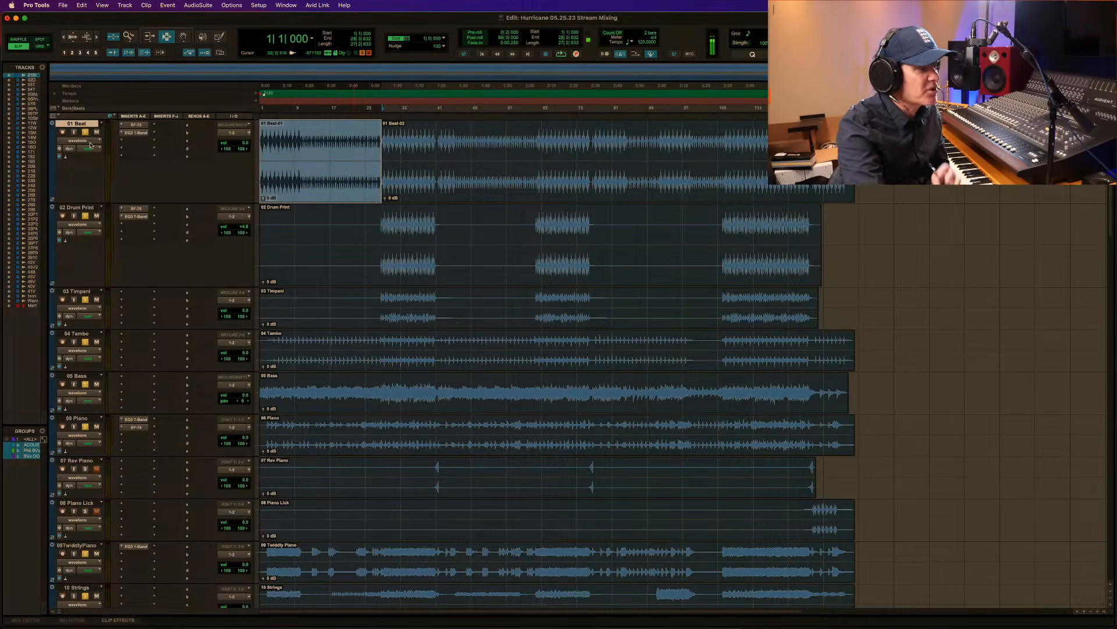
Enable Master Bypass automation for the EQ3 1-Band on 01 Beat and display that automation on the track.
click(136, 134)
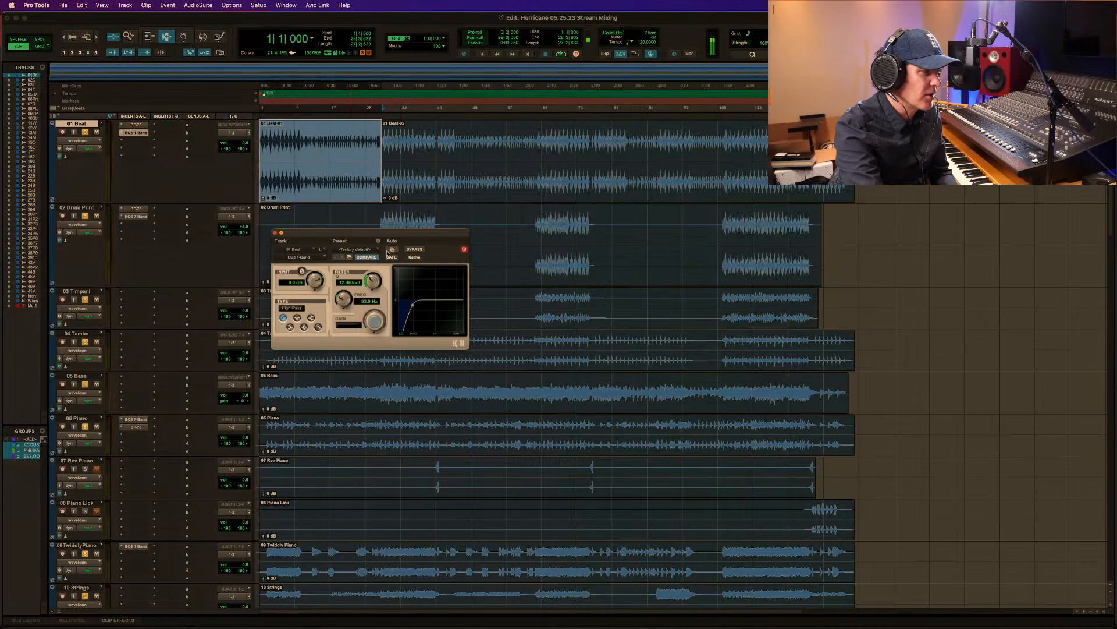
click(391, 251)
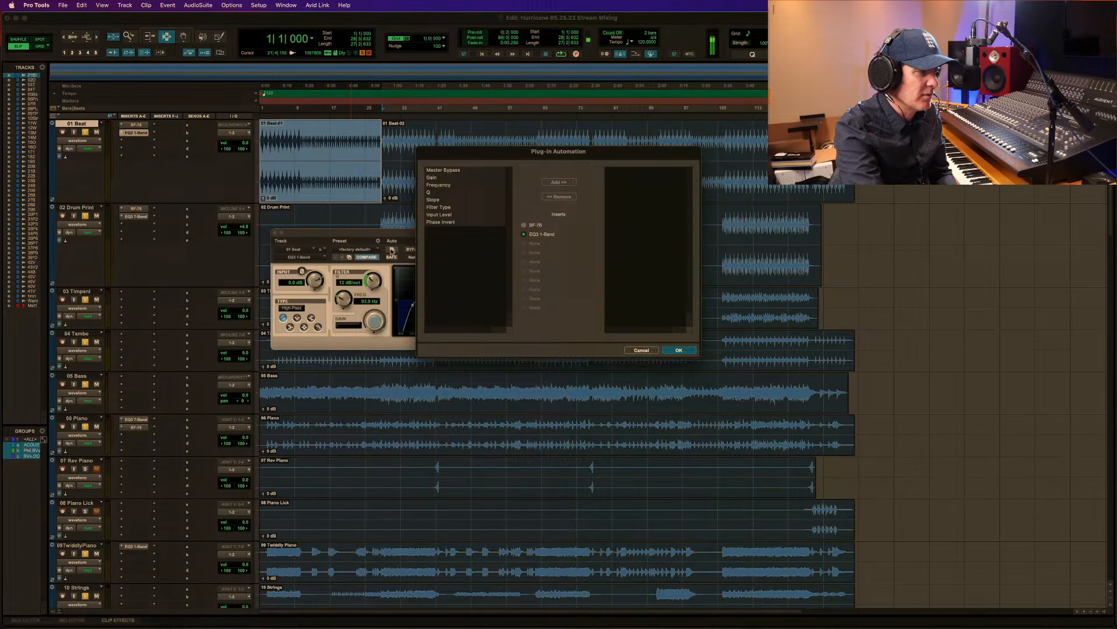
click(443, 169)
click(559, 182)
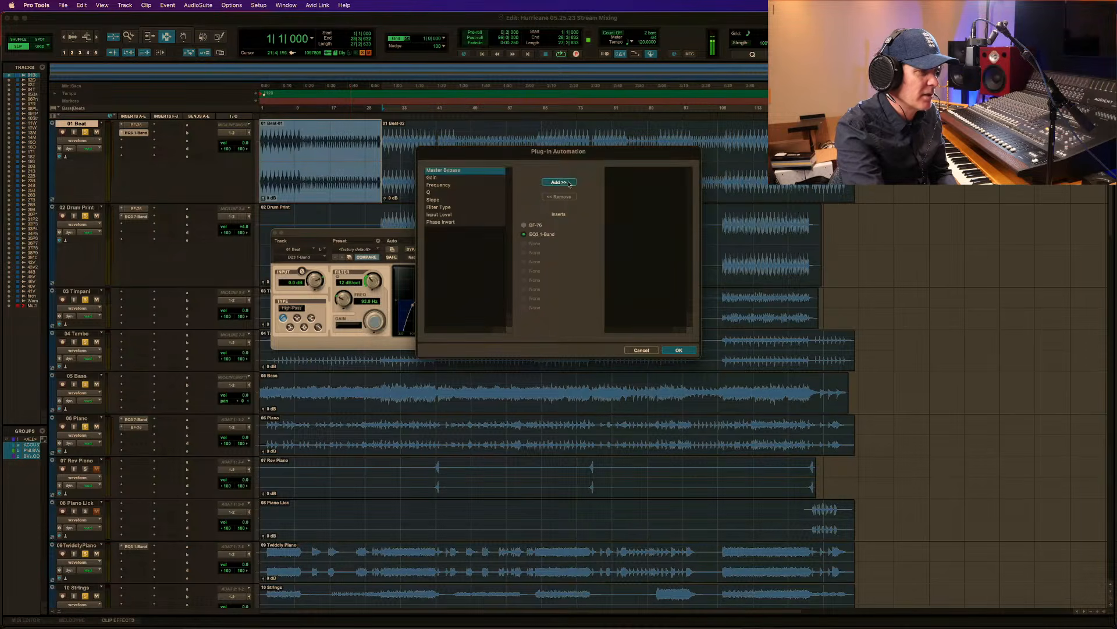
click(679, 350)
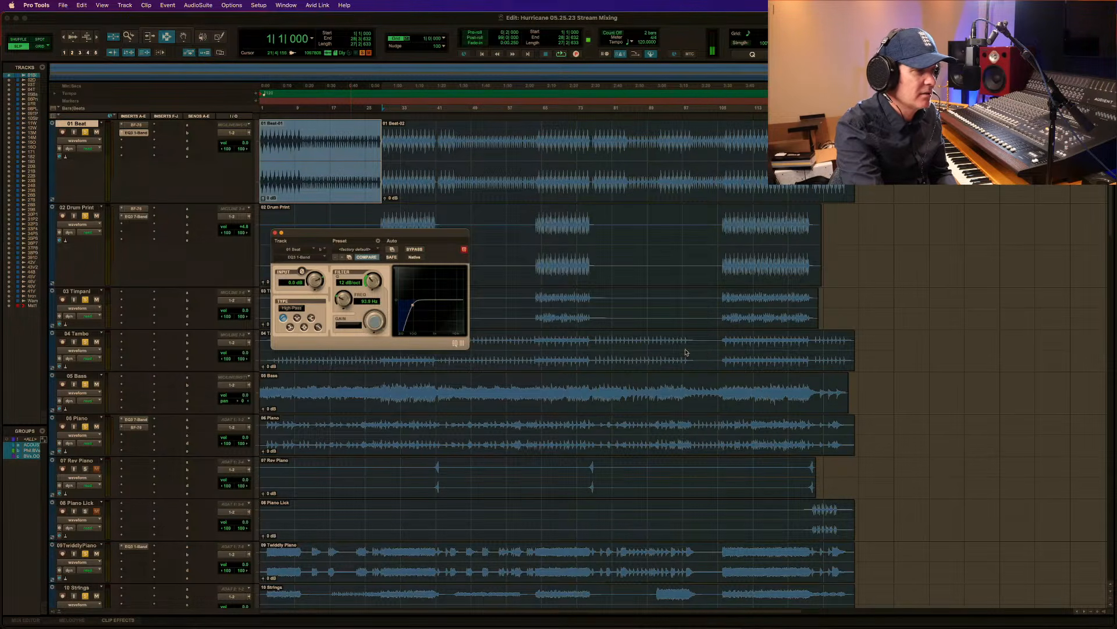
click(89, 143)
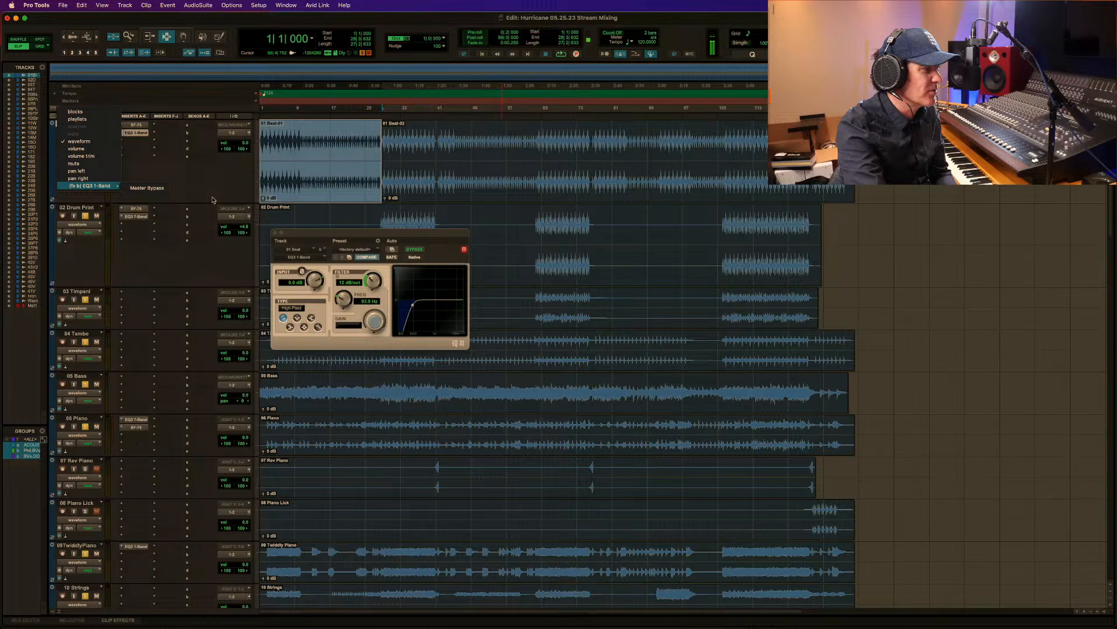
click(148, 188)
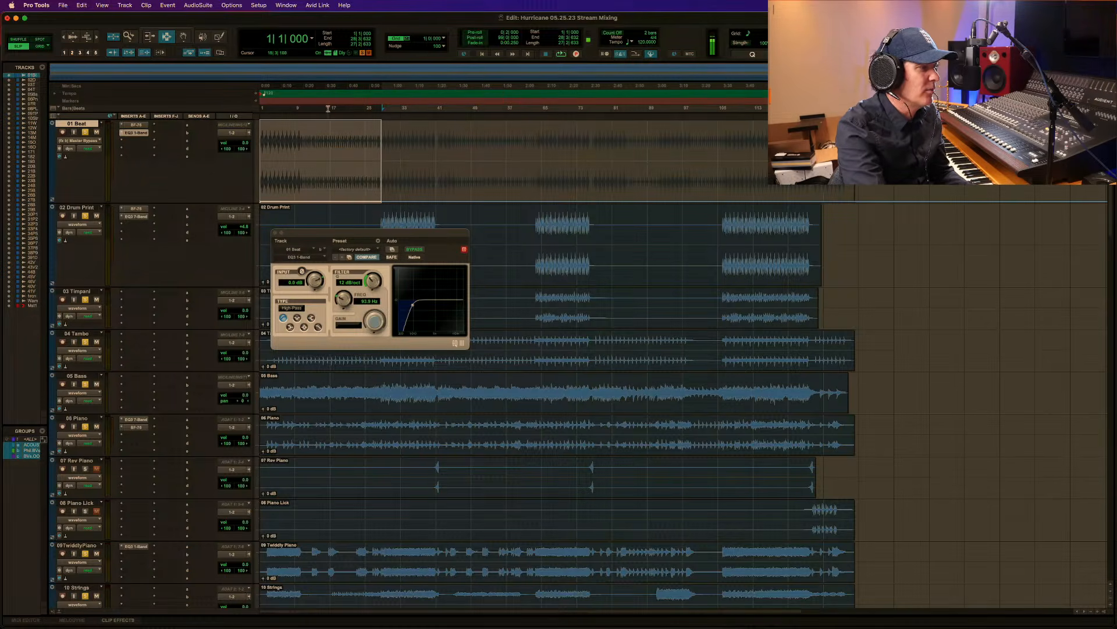
Try to adjust the EQ3 1-Band Master Bypass automation over the opening section of 01 Beat.
drag(337, 129, 334, 223)
key(F7)
Play the mix from just before the first chorus entry to hear 01 Beat lead into it.
key(F5)
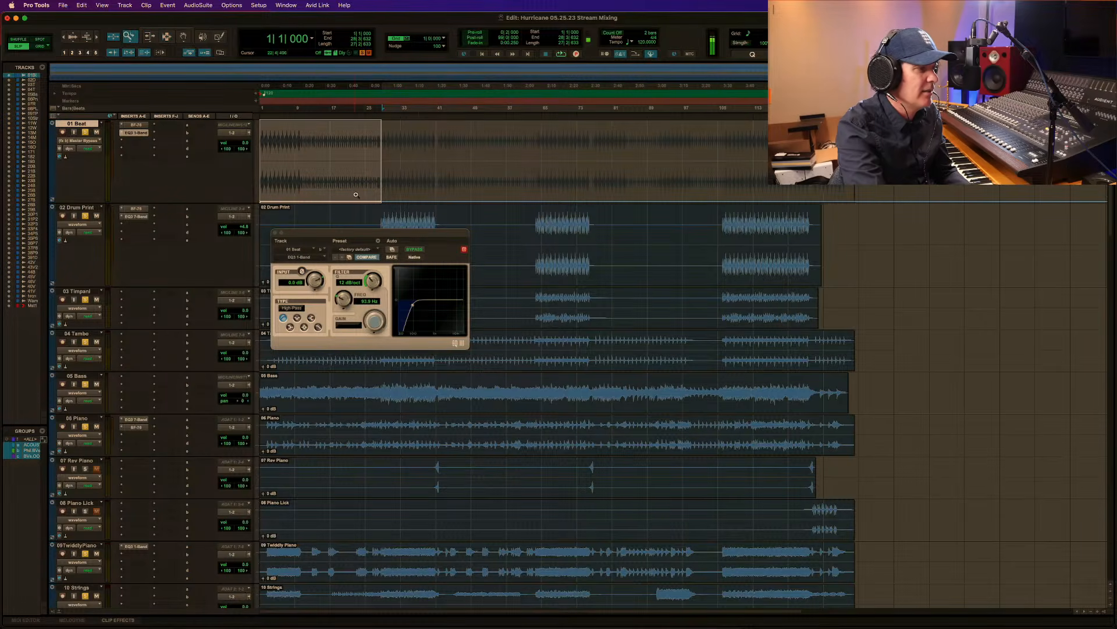
drag(366, 189, 683, 180)
click(357, 180)
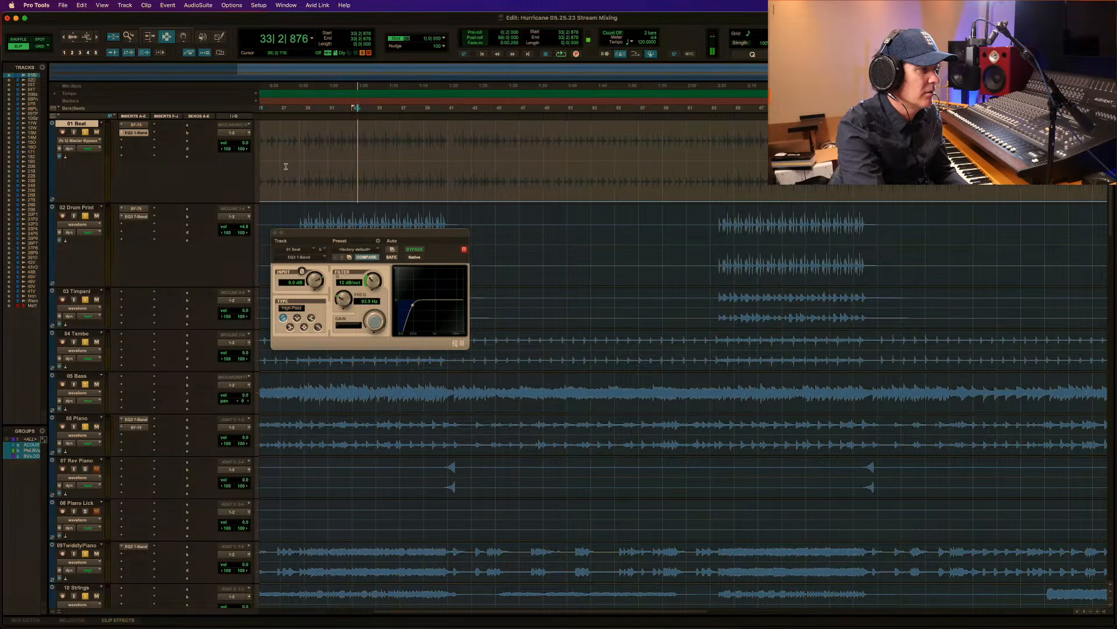
drag(295, 172, 374, 180)
click(298, 173)
click(289, 174)
click(276, 173)
key(space)
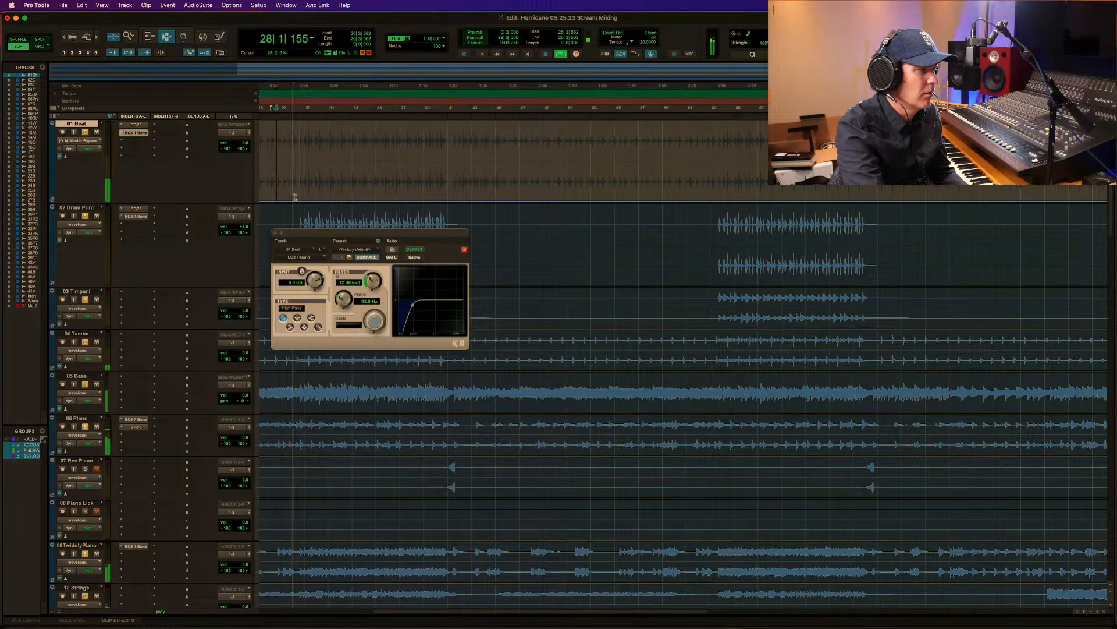
Automate the EQ3 1-Band on 01 Beat to be bypassed from the session start to 28|3|632.
double_click(283, 186)
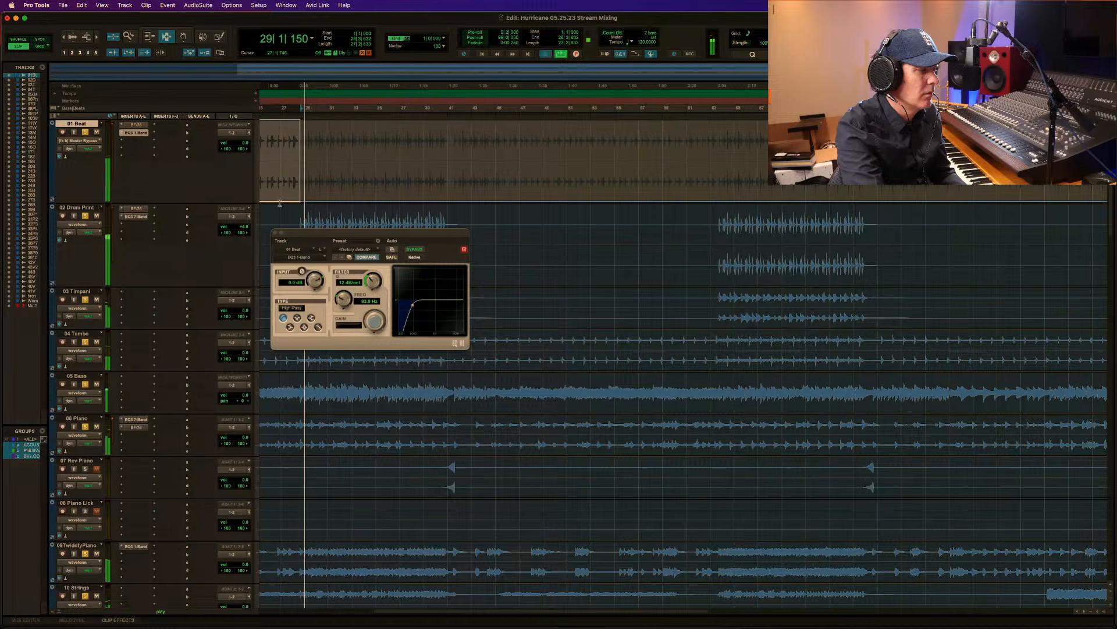
key(space)
drag(282, 134, 282, 121)
Play the mix from 27|1|466 into the first chorus to audition the EQ bypass change.
click(281, 141)
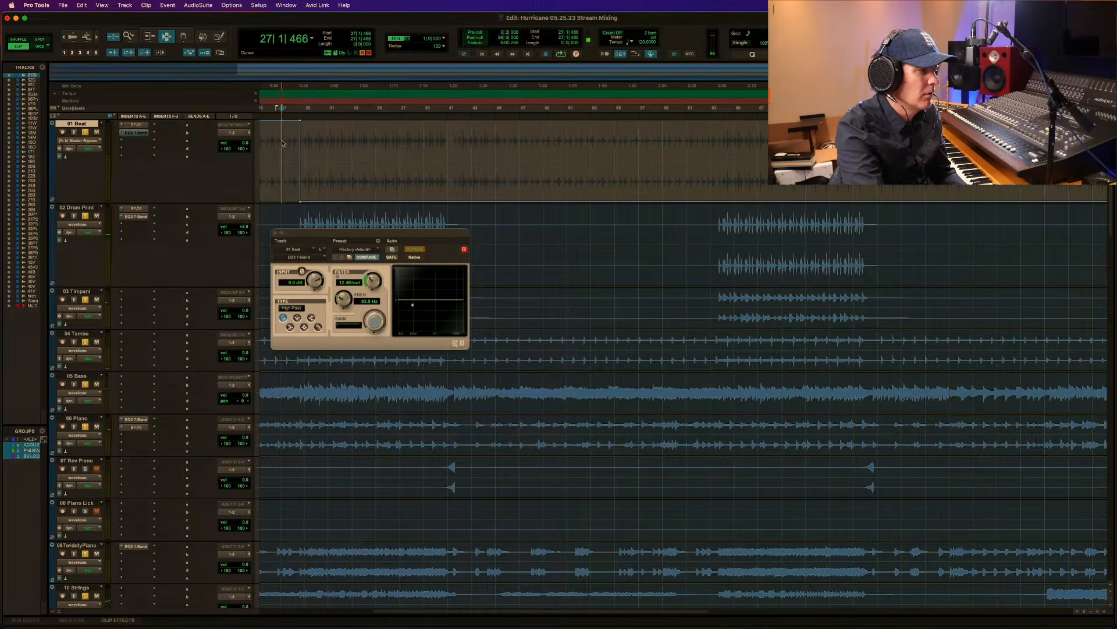
key(space)
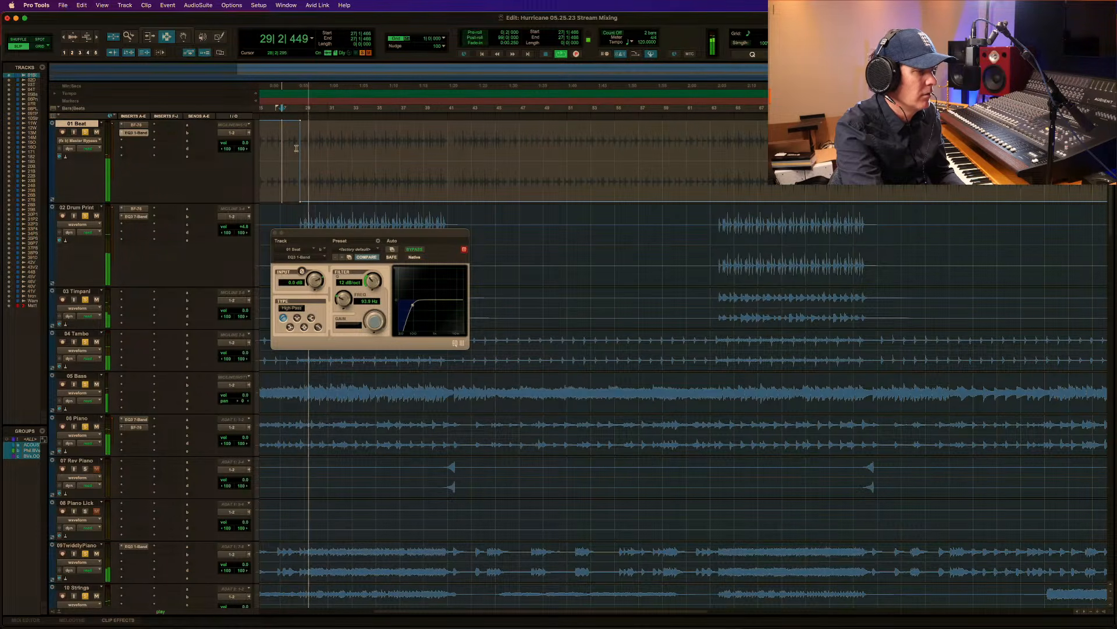
key(r)
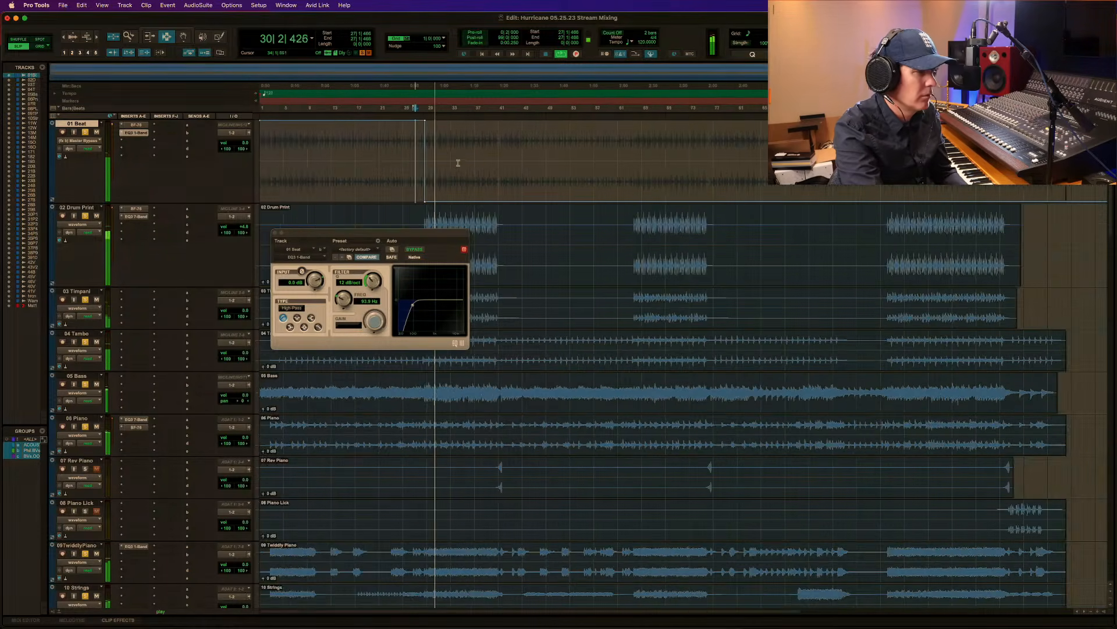
key(space)
Automate the EQ3 1-Band on 01 Beat to be bypassed from 41|3|035 to 63|3|867, between the first and second choruses.
click(399, 160)
key(F5)
drag(483, 173, 597, 174)
drag(413, 188, 576, 196)
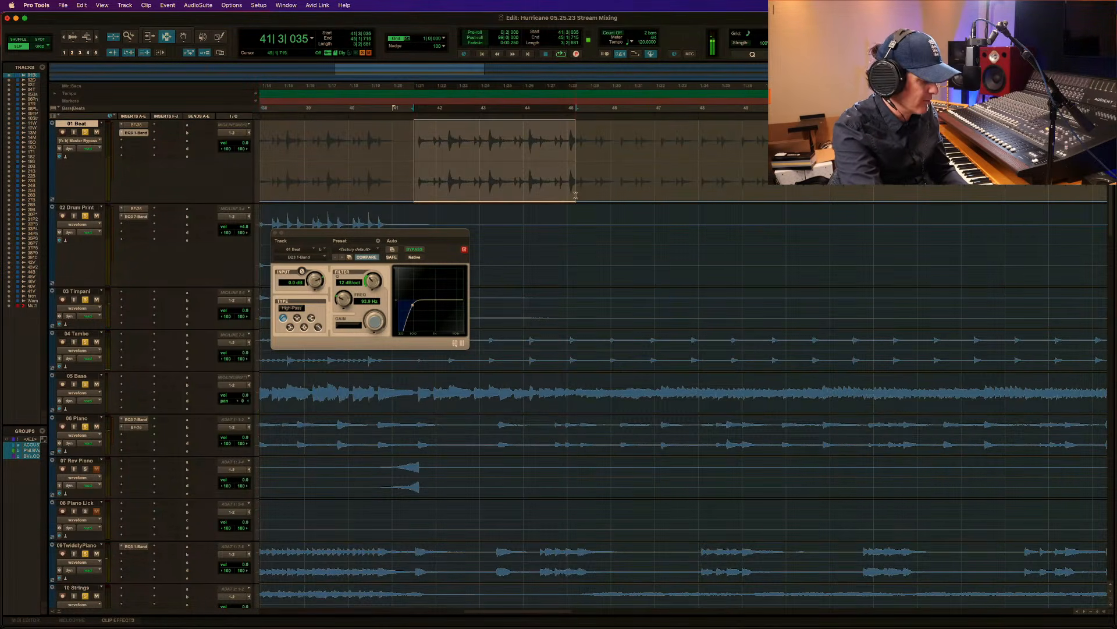
key(r)
key(r)
key(r)
key(r)
key(F5)
drag(352, 172, 659, 183)
key(F5)
shift+click(416, 188)
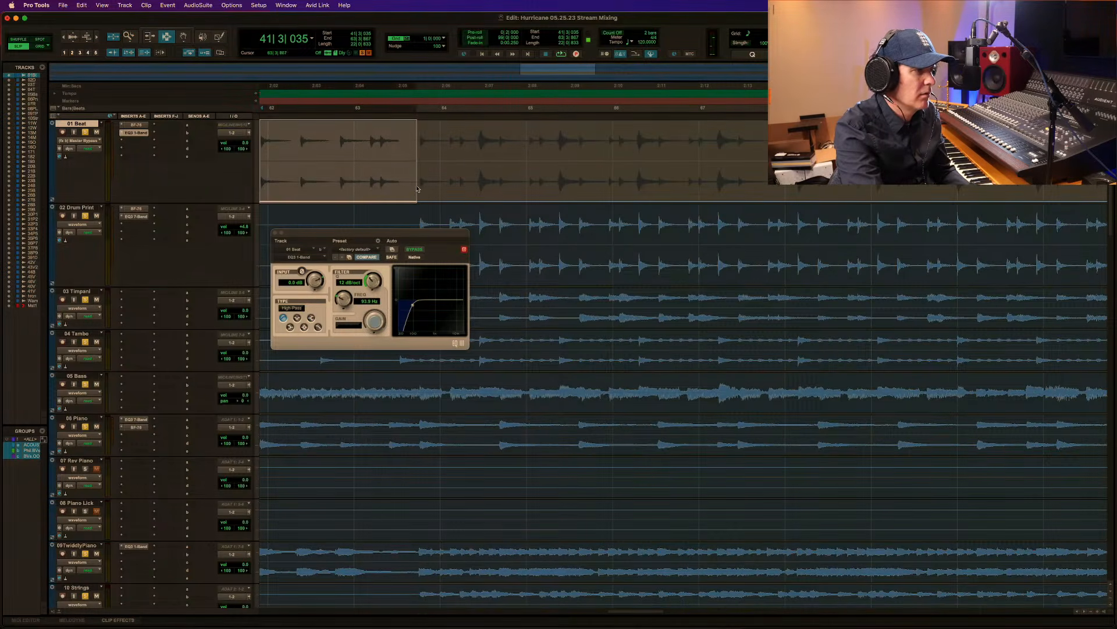
key(F6)
drag(395, 195, 396, 89)
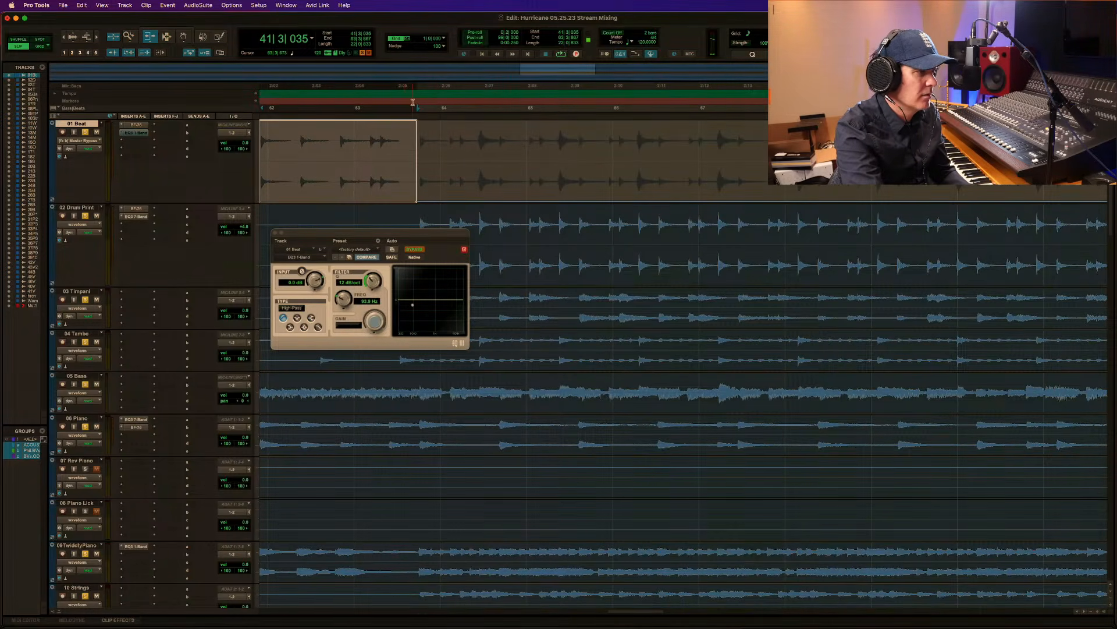
Play the mix from 40|2|053 to audition the EQ bypass change at the end of the first chorus.
key(r)
key(r)
key(r)
key(r)
key(F7)
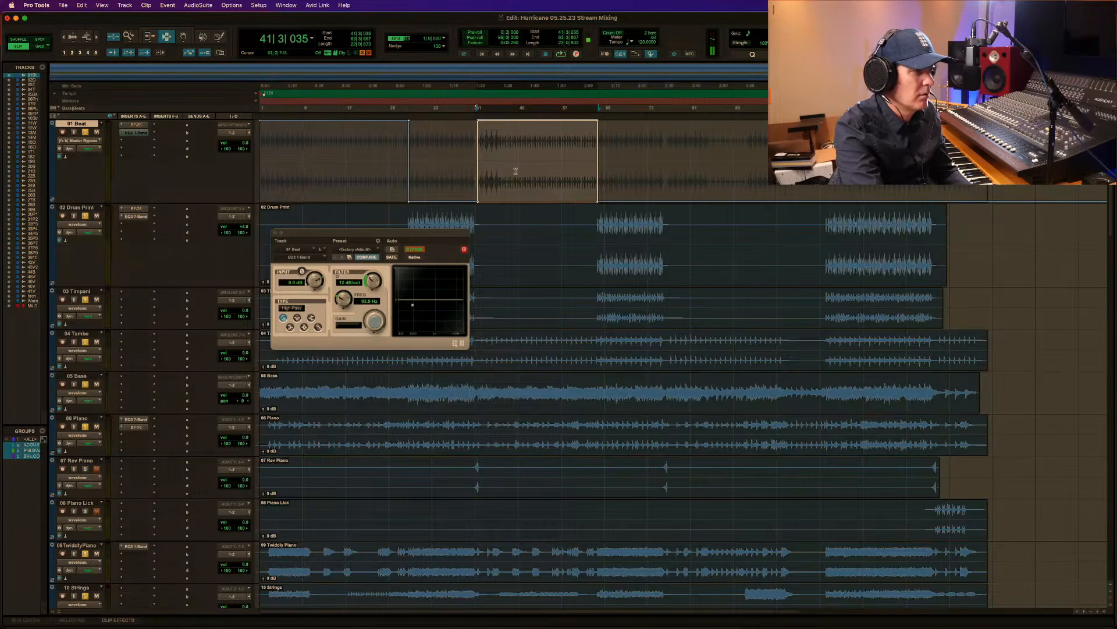
click(471, 153)
key(space)
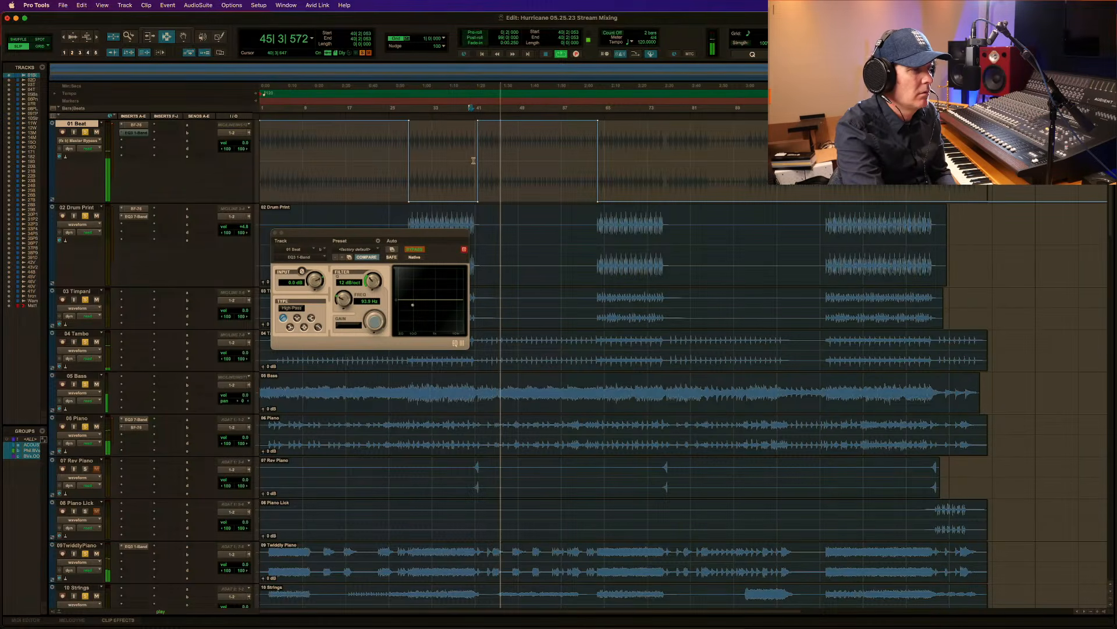
key(space)
Automate the EQ3 1-Band on 01 Beat to be bypassed from 76|3|261 to the start of the third chorus.
key(F5)
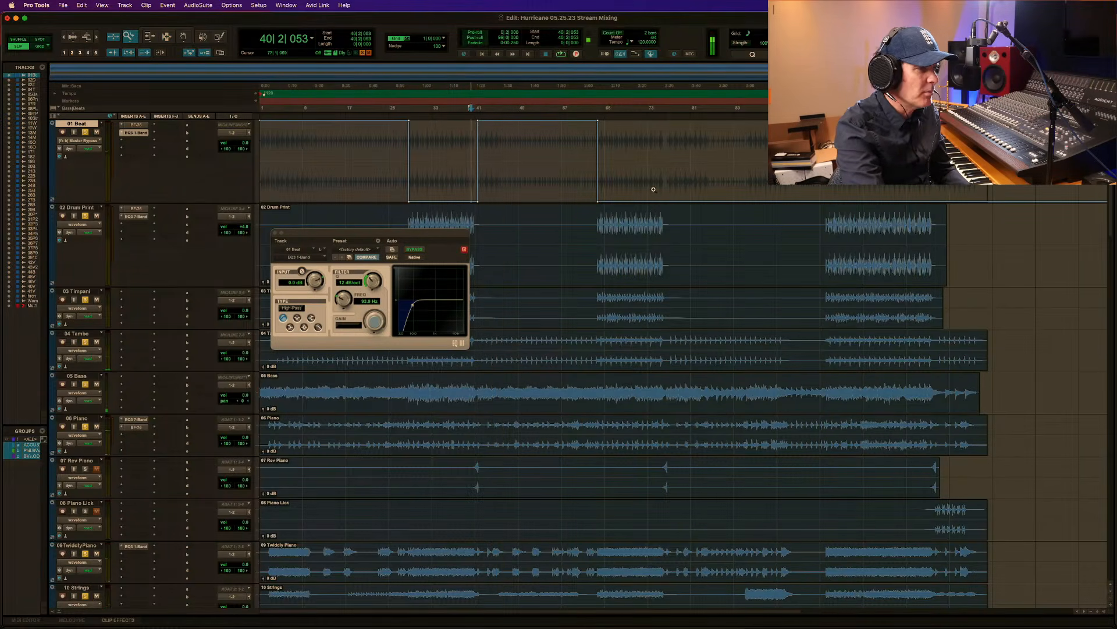
drag(647, 188, 747, 185)
click(424, 166)
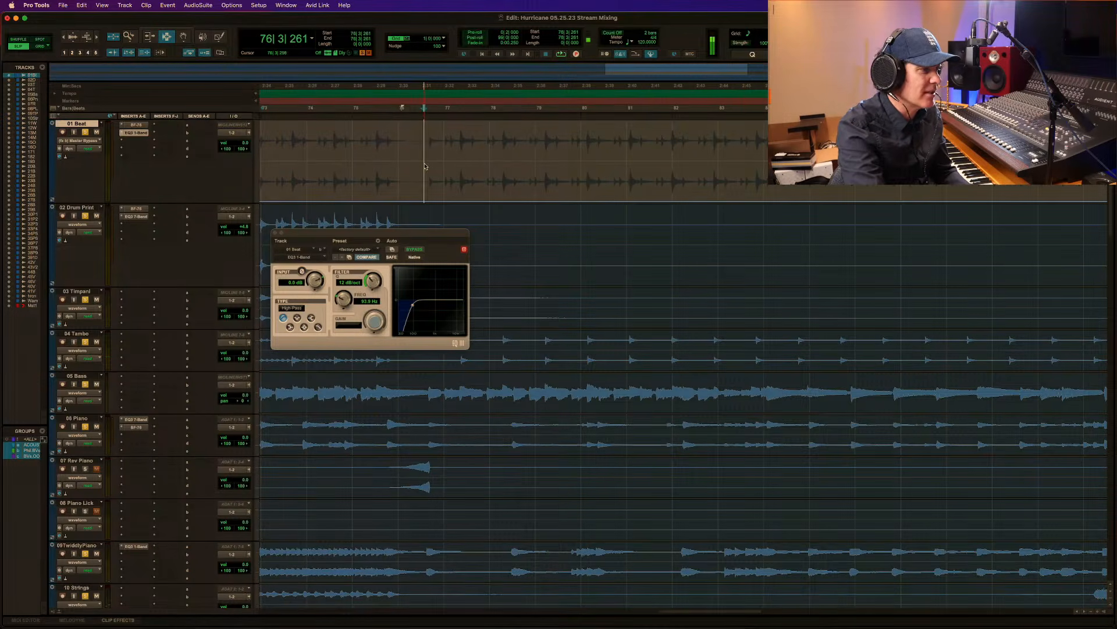
key(alt+a)
key(F5)
drag(621, 170, 966, 165)
key(F5)
drag(737, 166, 870, 166)
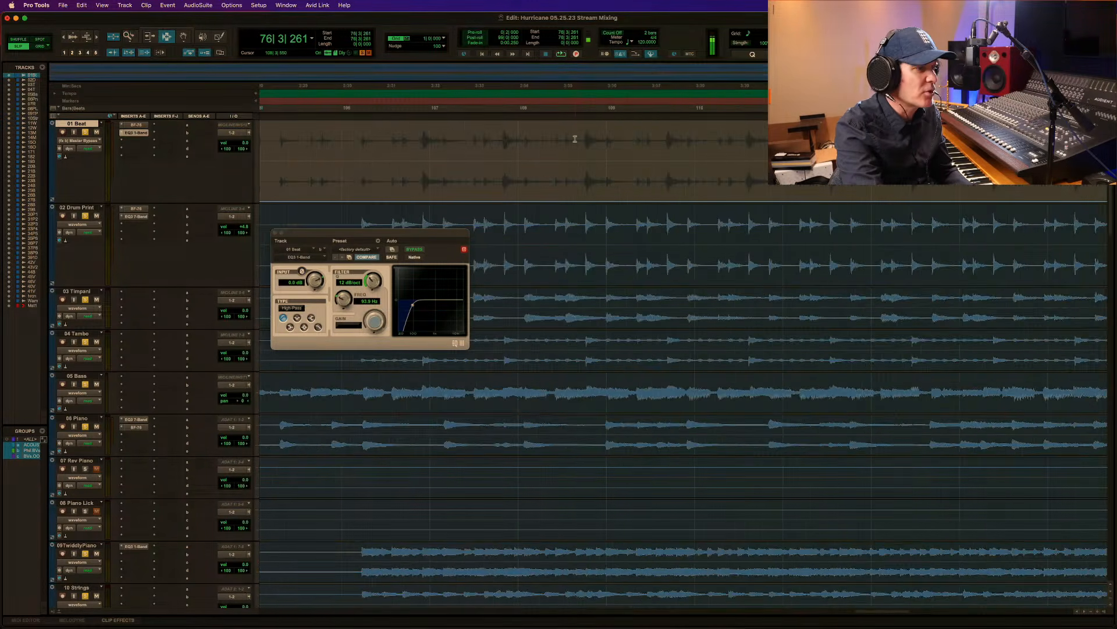
shift+click(359, 169)
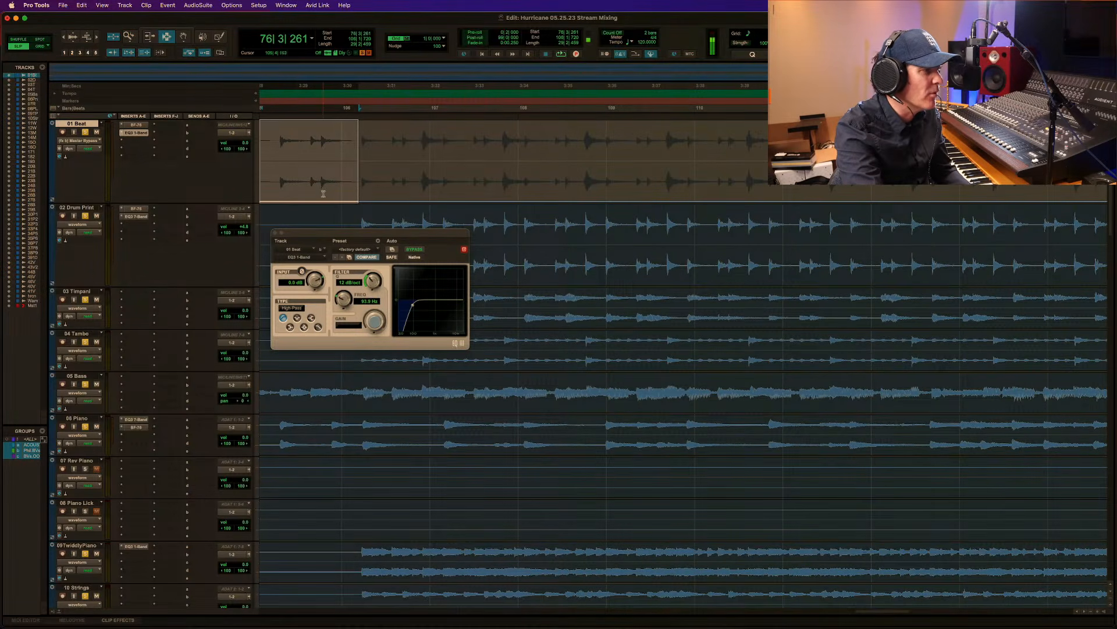
key(F6)
drag(323, 193, 335, 89)
key(r)
key(r)
key(r)
key(r)
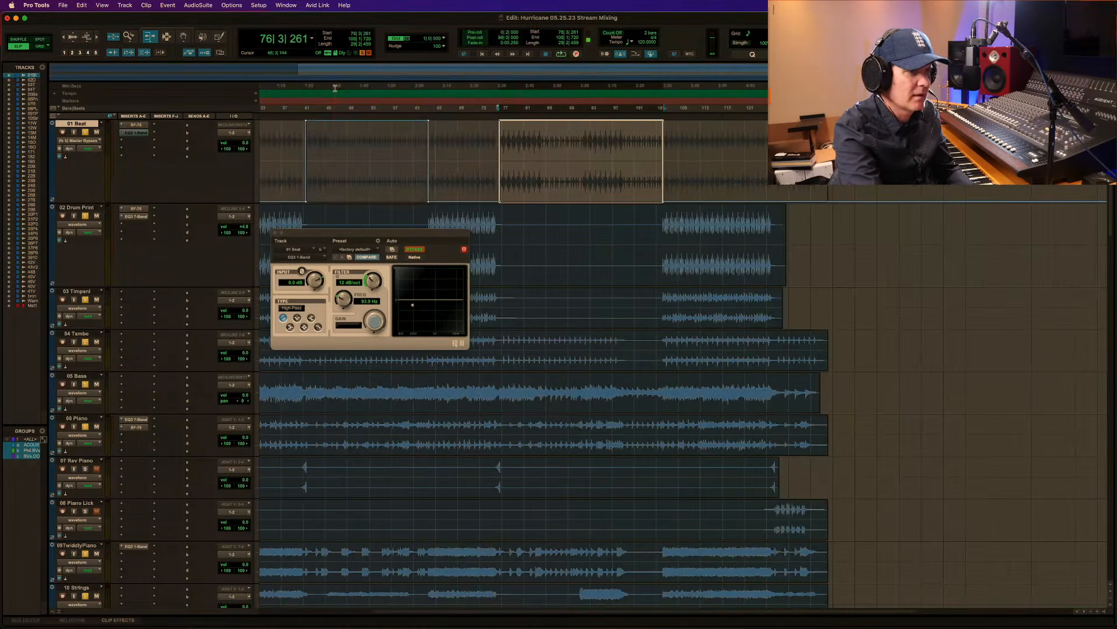
Automate the EQ3 1-Band on 01 Beat to be bypassed from 126|2|525 to past the end of the clip.
key(F5)
drag(732, 166, 908, 167)
key(F7)
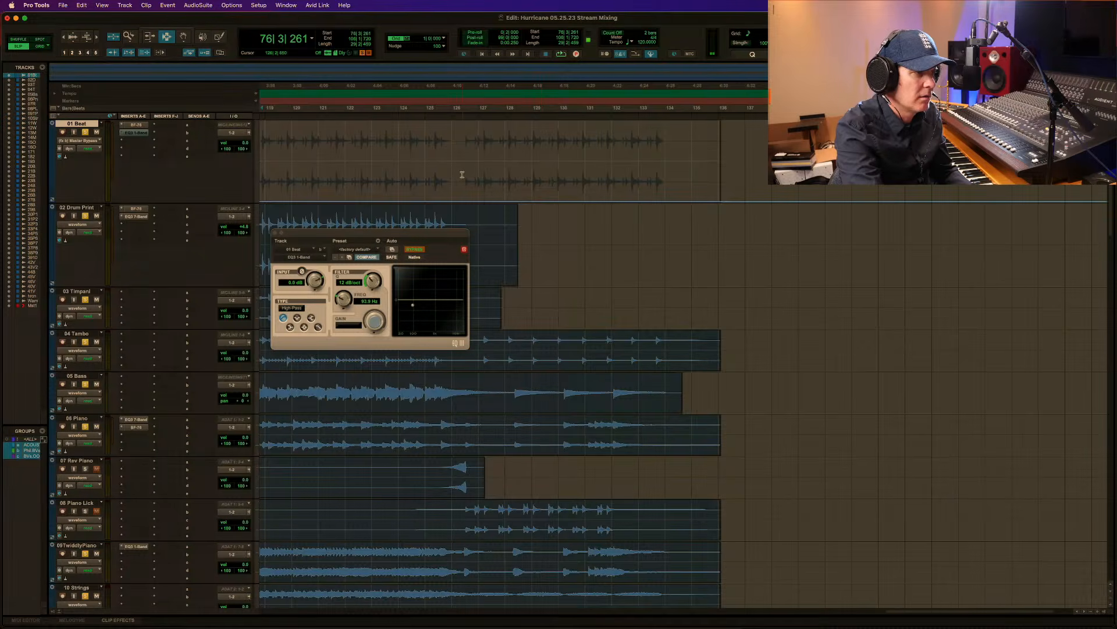
drag(462, 174, 742, 175)
key(F6)
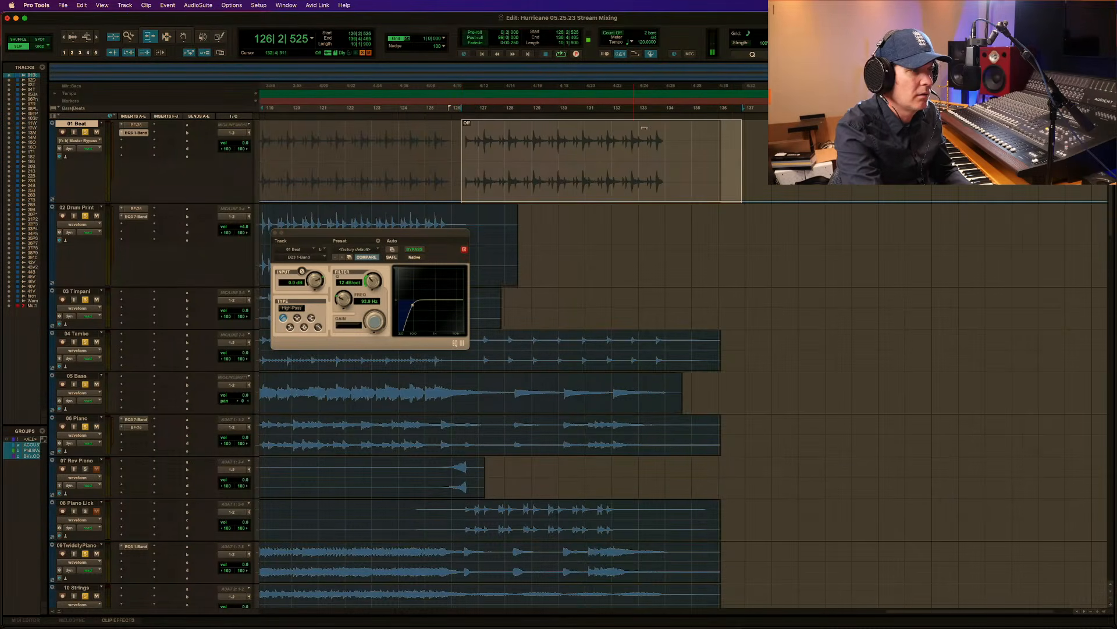
drag(644, 127, 619, 125)
Play the mix from 27|1|652 into the first chorus with the bypass automation, and close the EQ3 1-Band window.
key(r)
key(r)
key(r)
key(r)
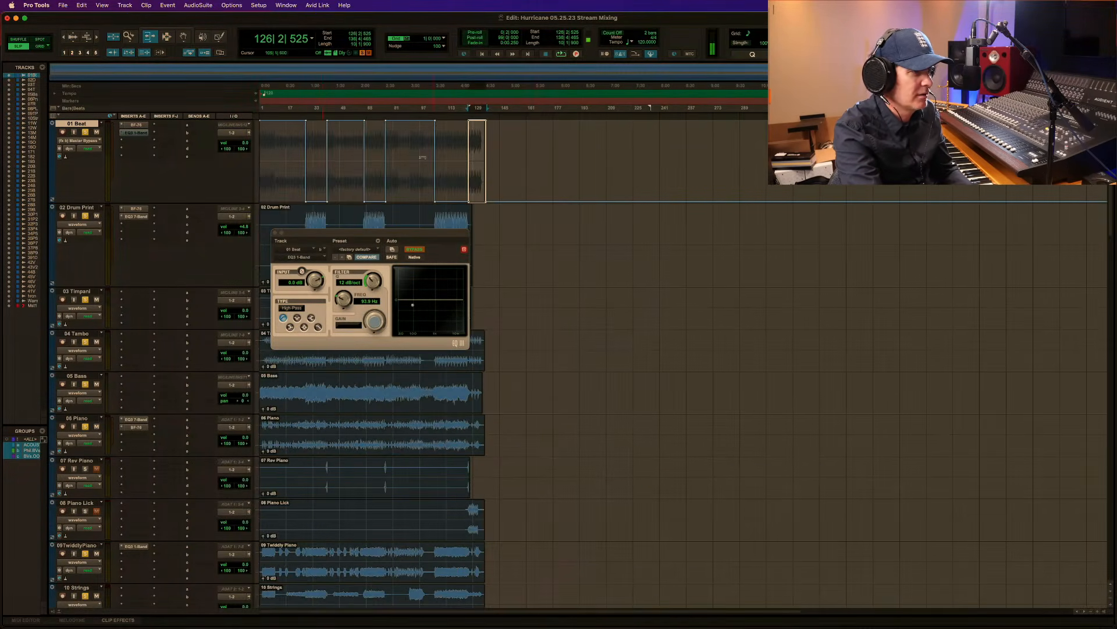
key(F7)
click(303, 165)
key(space)
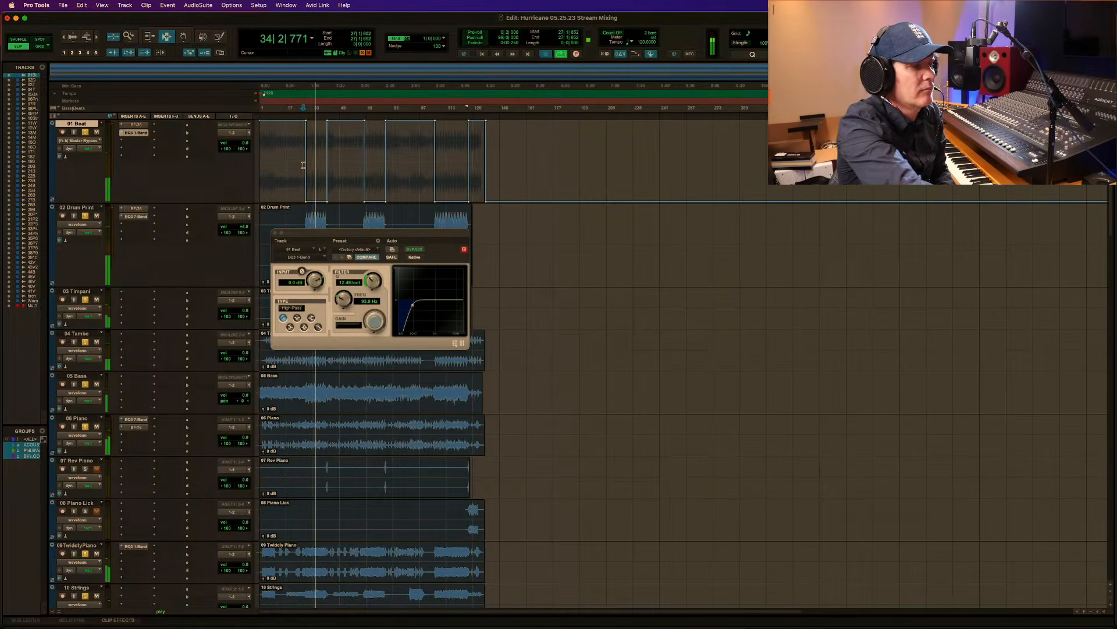
key(space)
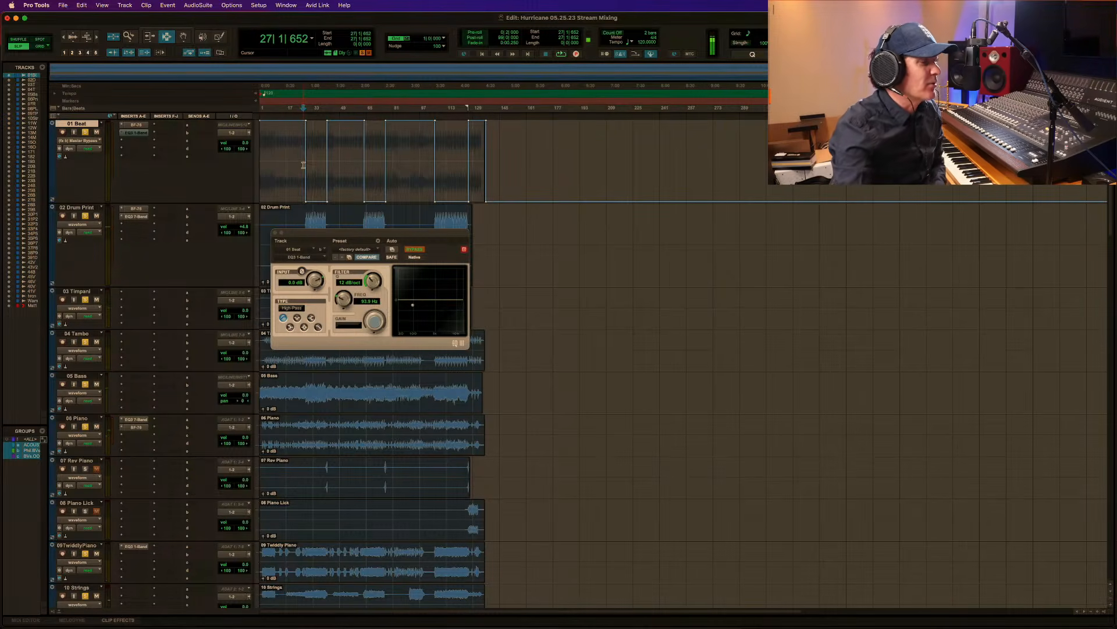
click(276, 233)
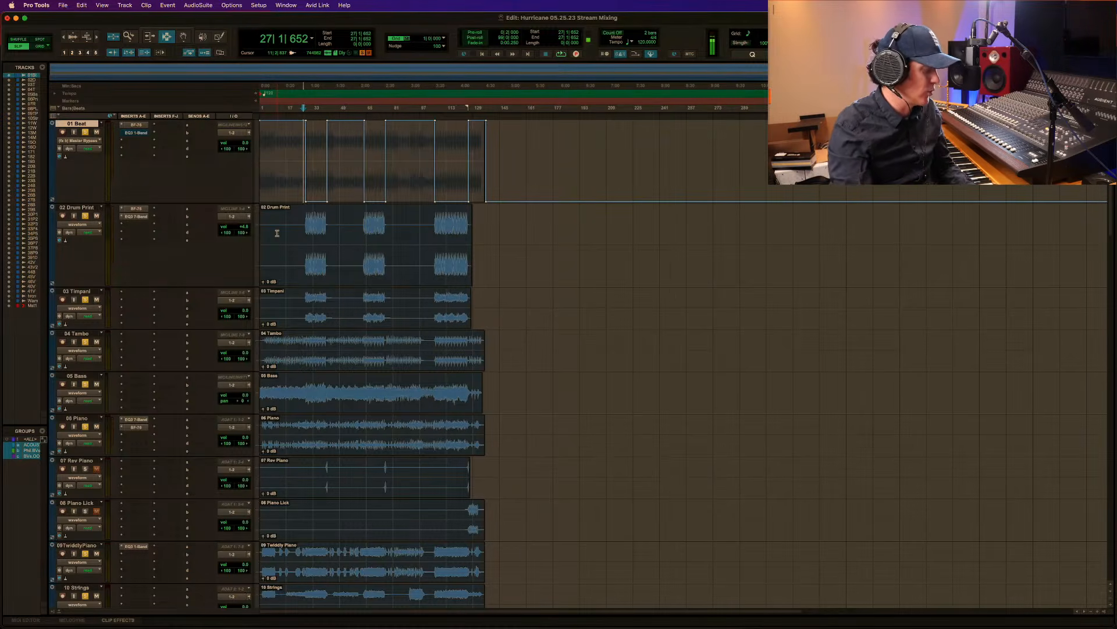
Relocate the playback start on 01 Beat to 4|1|944, near the beginning of the song.
key(F5)
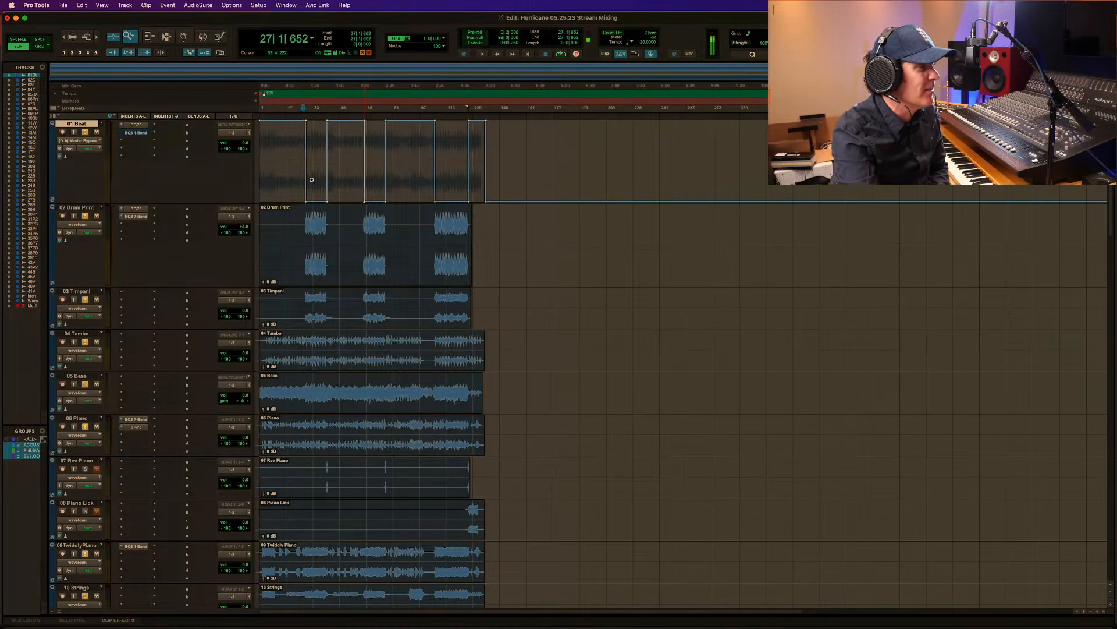
drag(369, 169, 260, 168)
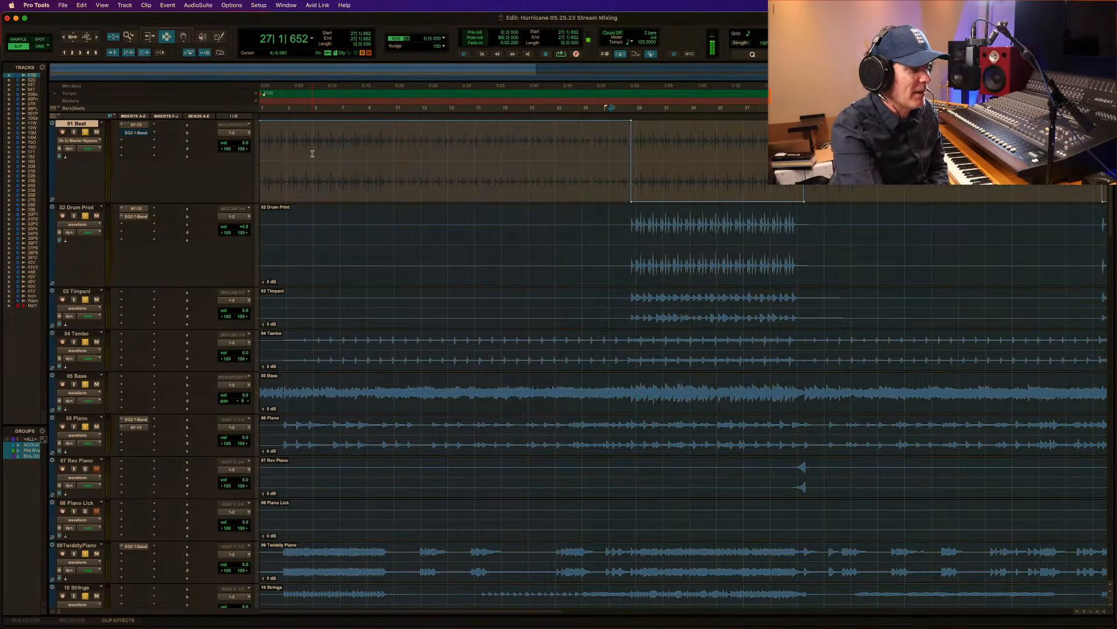
click(286, 155)
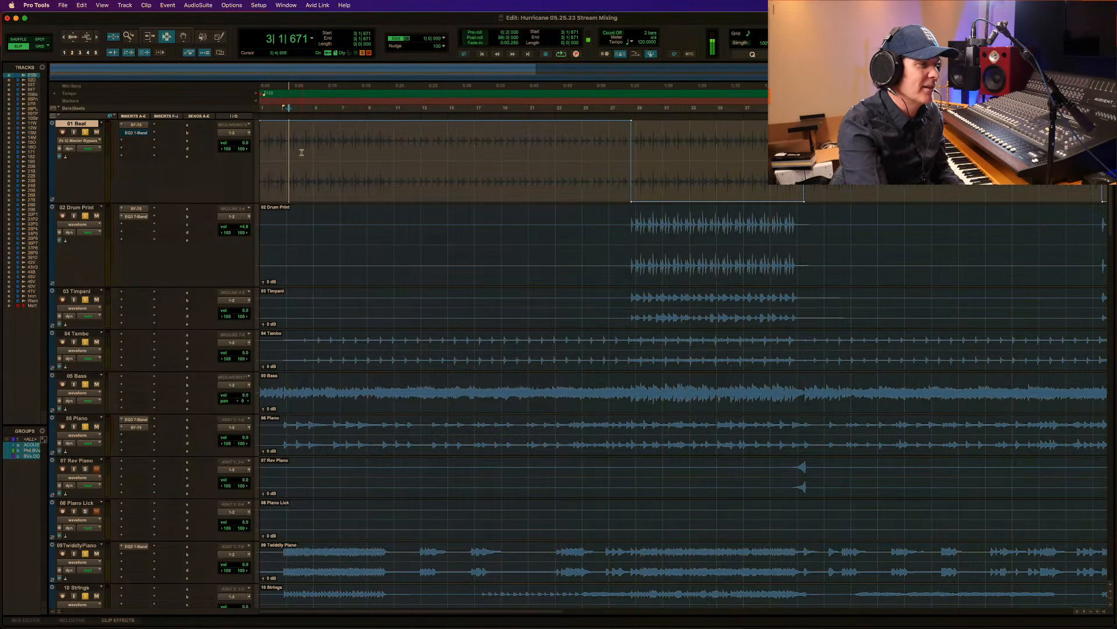
key(super+bracketleft)
click(282, 181)
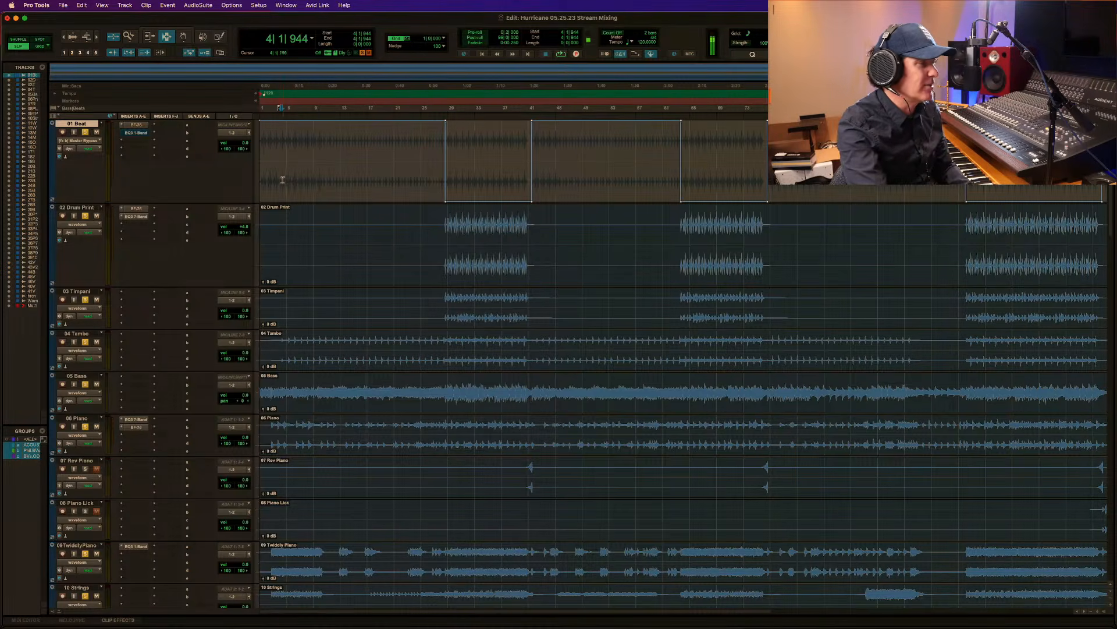
Play the mix from 7|2|679 on 01 Beat to review the opening section.
click(307, 149)
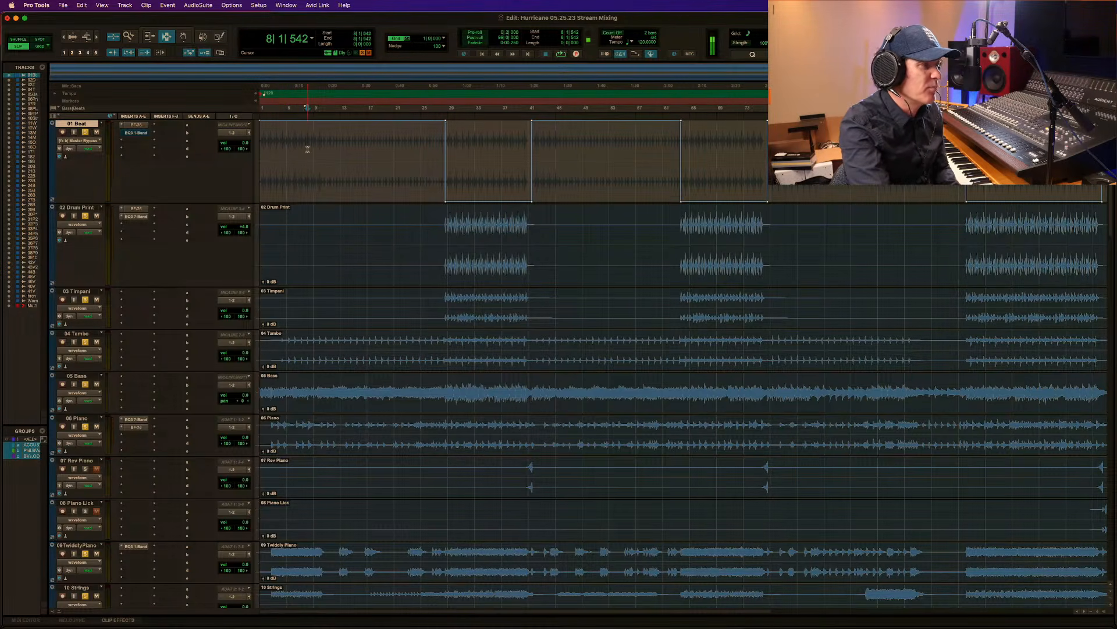
click(303, 142)
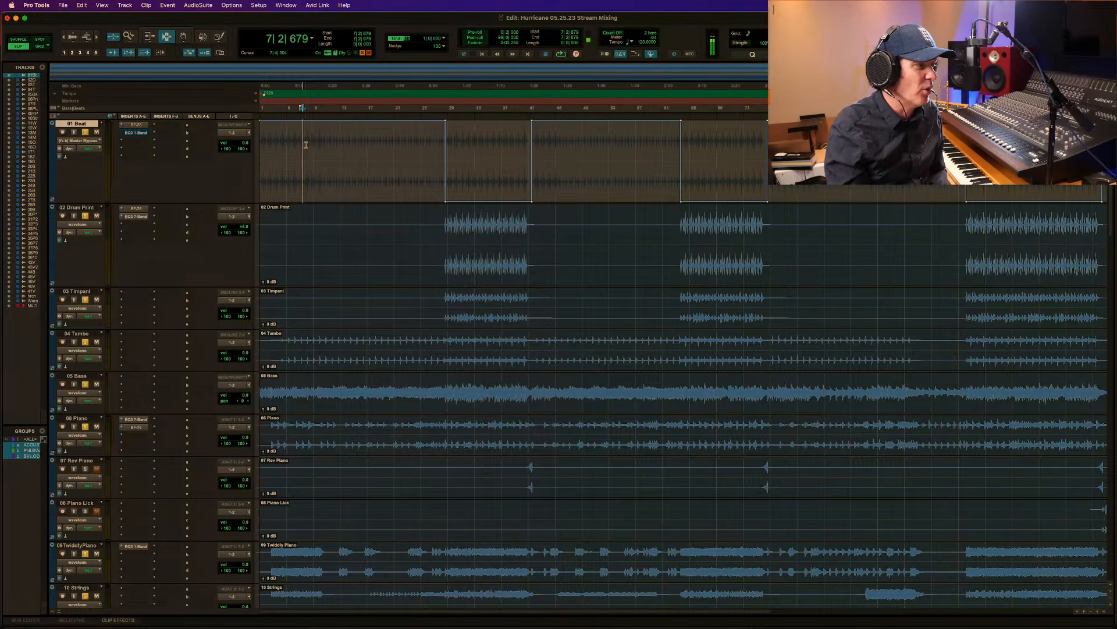
key(space)
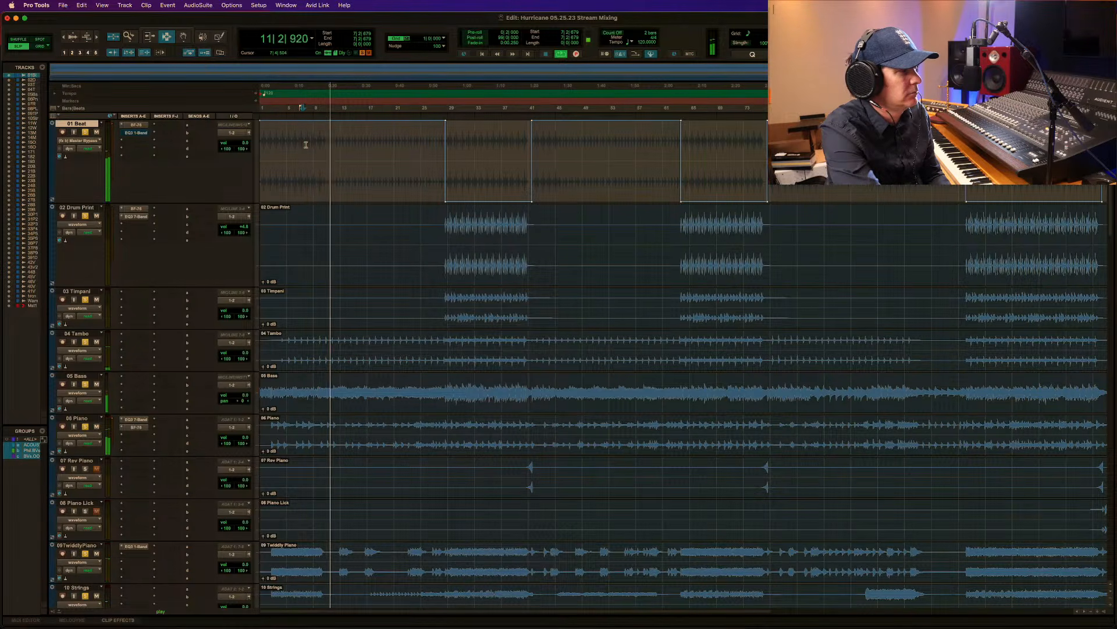
key(space)
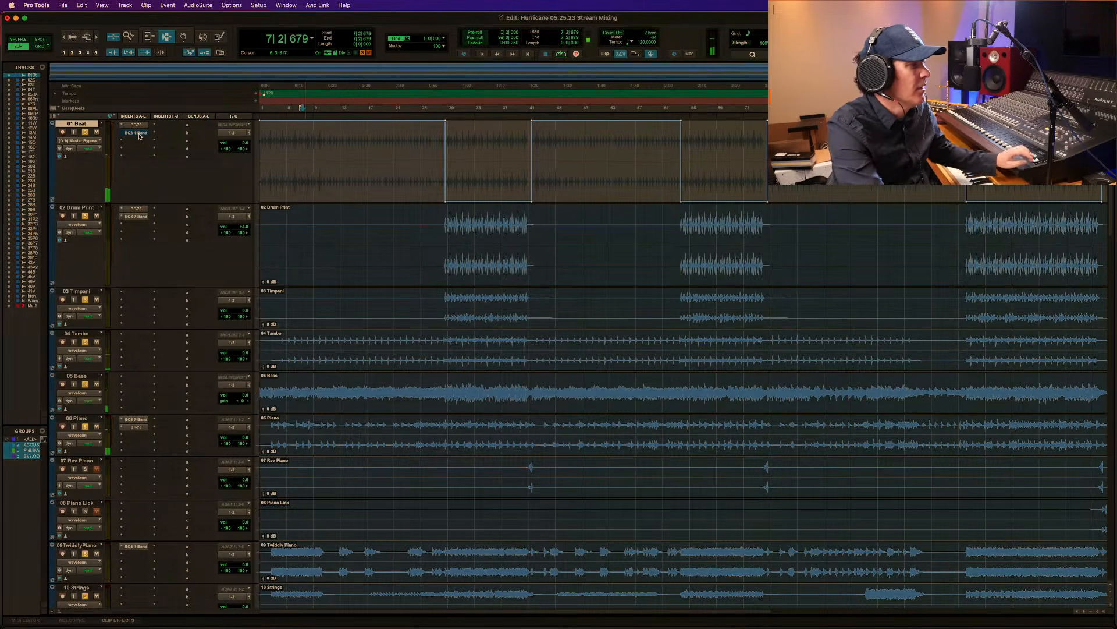
Move the EQ3 1-Band on 01 Beat down to the third insert slot and insert a stereo EQ3 7-Band in the second slot.
drag(139, 135, 137, 143)
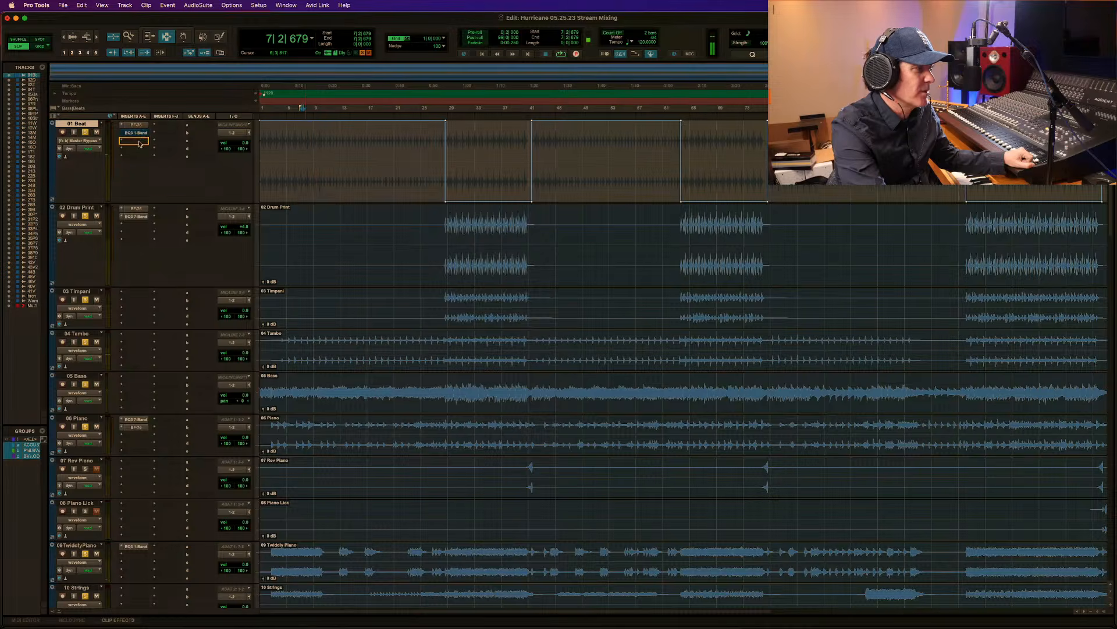
click(123, 135)
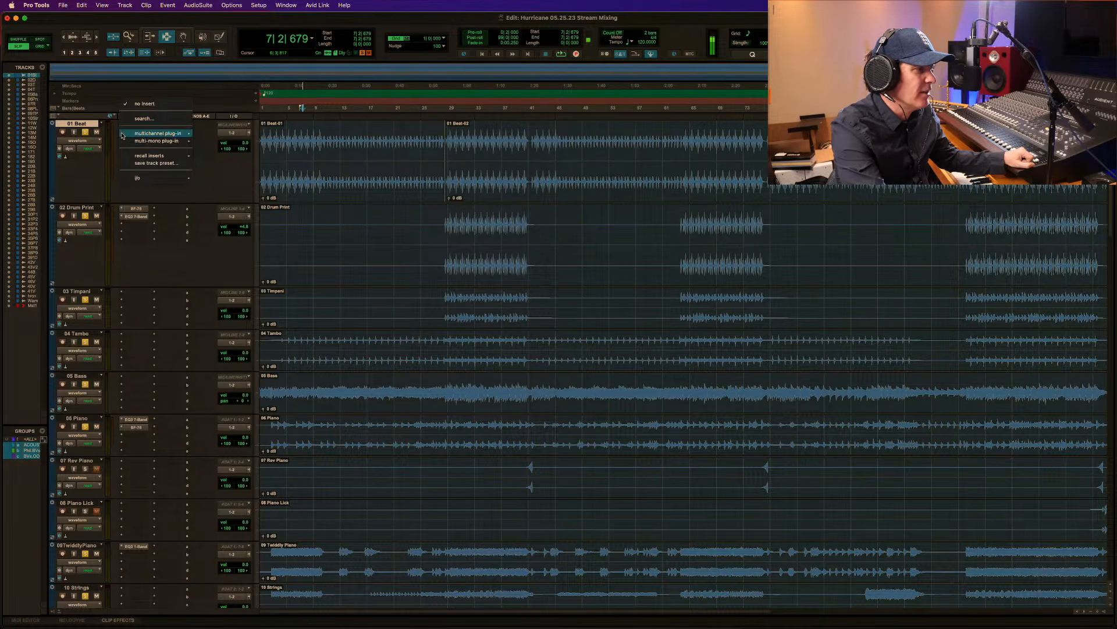
mouse_move(127, 137)
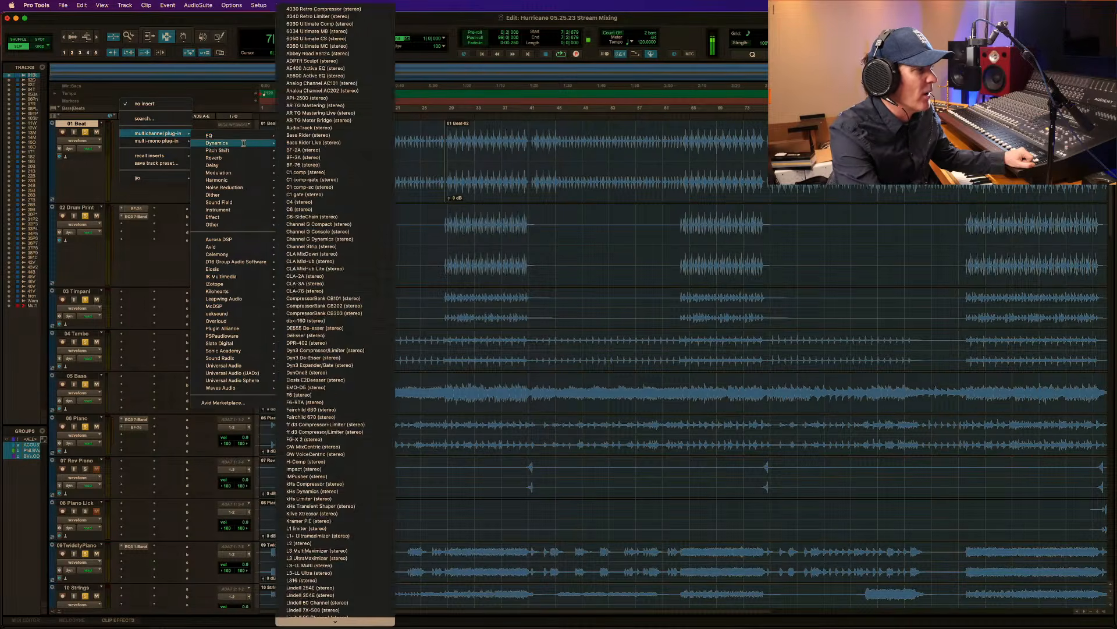
mouse_move(265, 136)
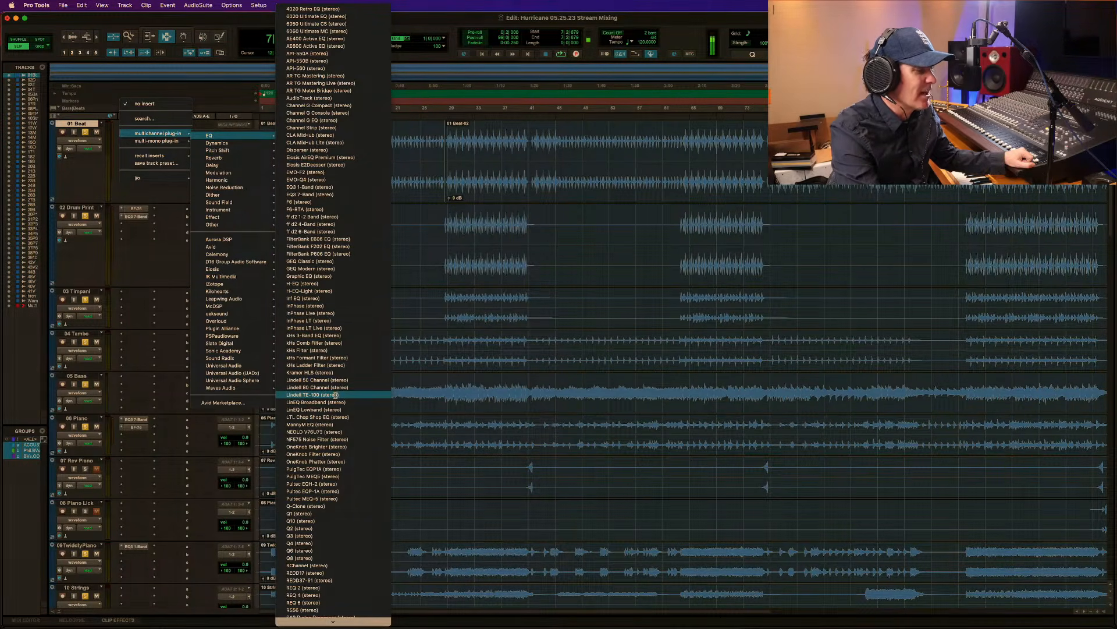
mouse_move(247, 249)
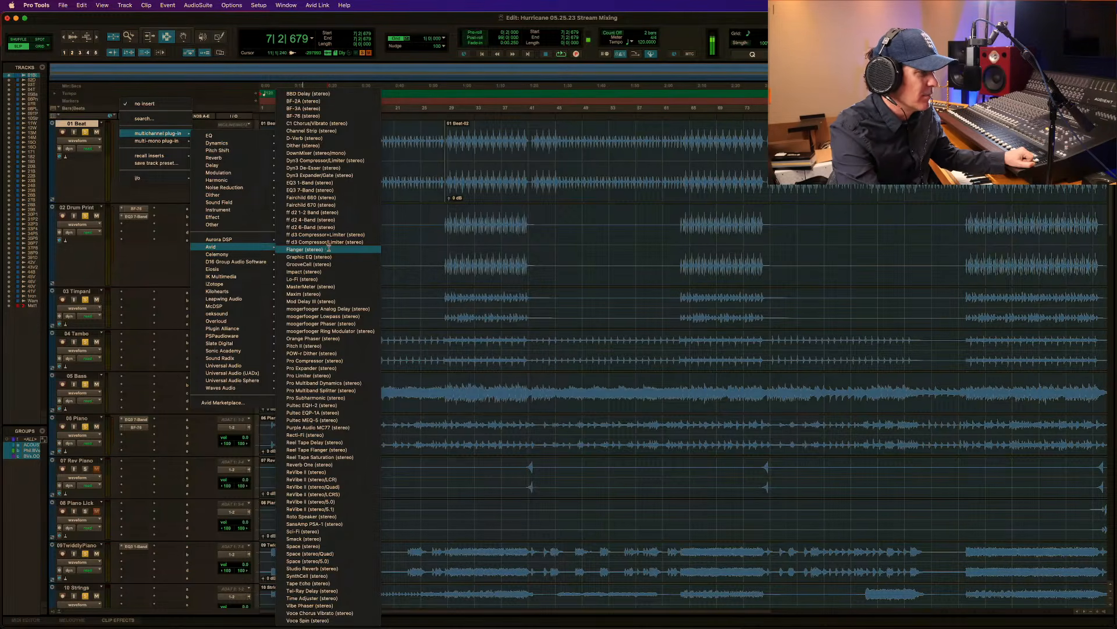
click(336, 190)
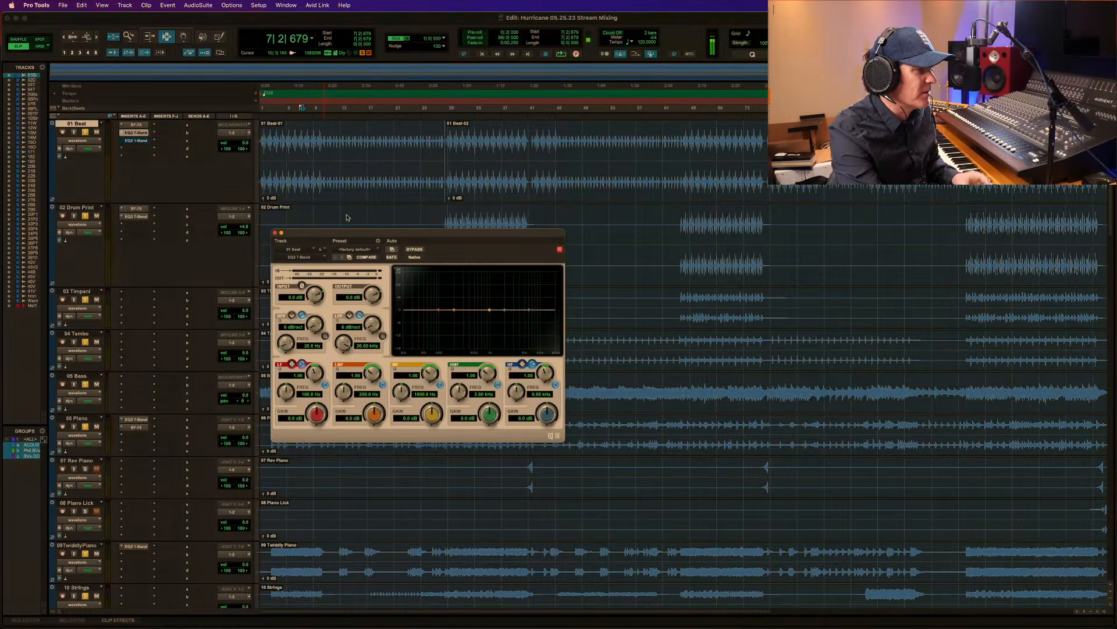
While the mix plays from 10|2|627, boost the 100 Hz low band in the EQ3 7-Band and raise the volume of 01 Beat.
click(323, 147)
key(space)
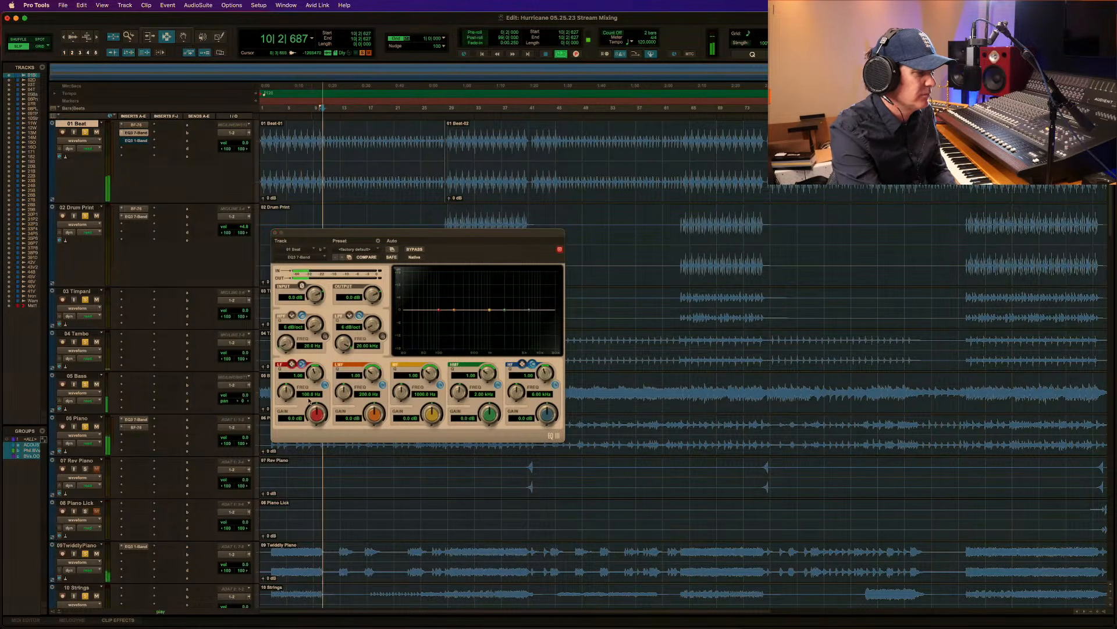
drag(317, 414, 324, 388)
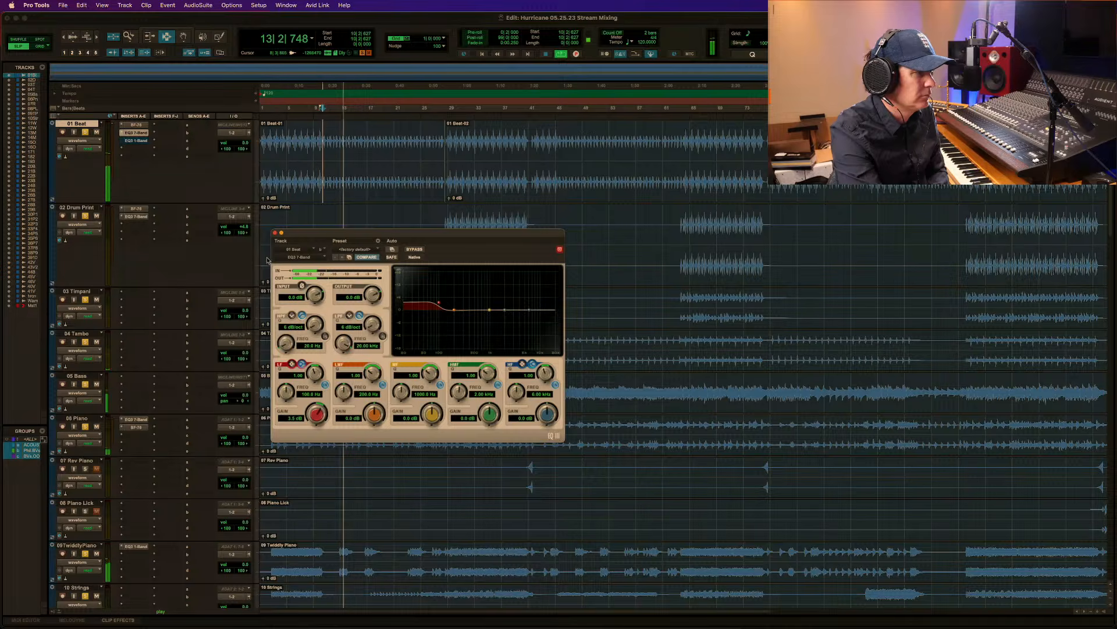
click(246, 143)
drag(246, 143, 248, 142)
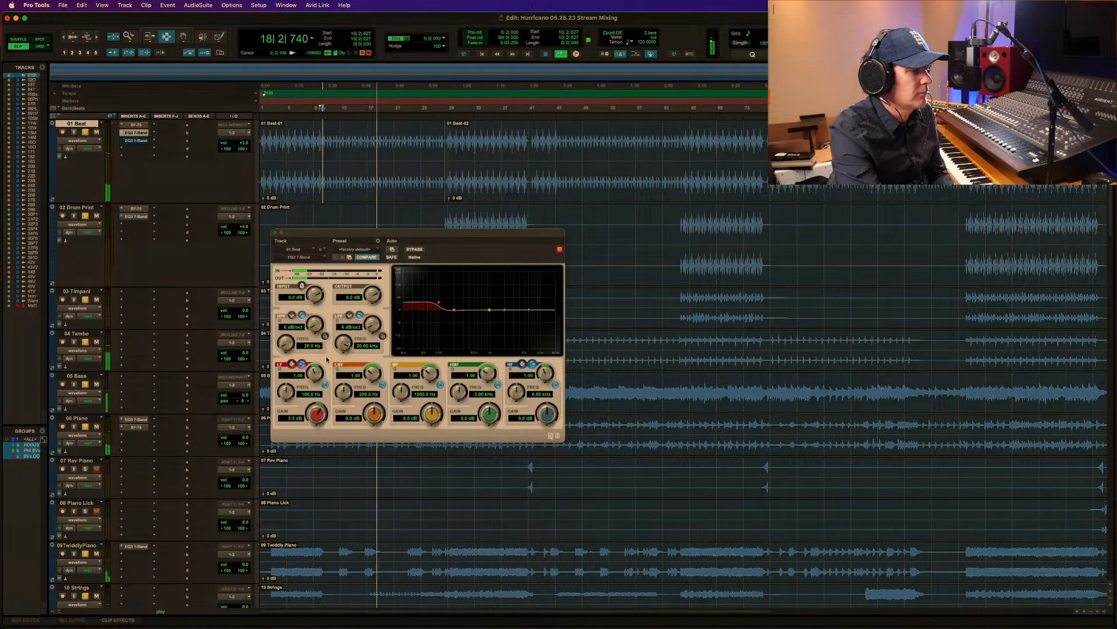
Enable the EQ3 7-Band's high-pass filter at about 23 Hz, and slightly lower the volume of 04 Tambo.
click(325, 336)
drag(284, 347, 286, 345)
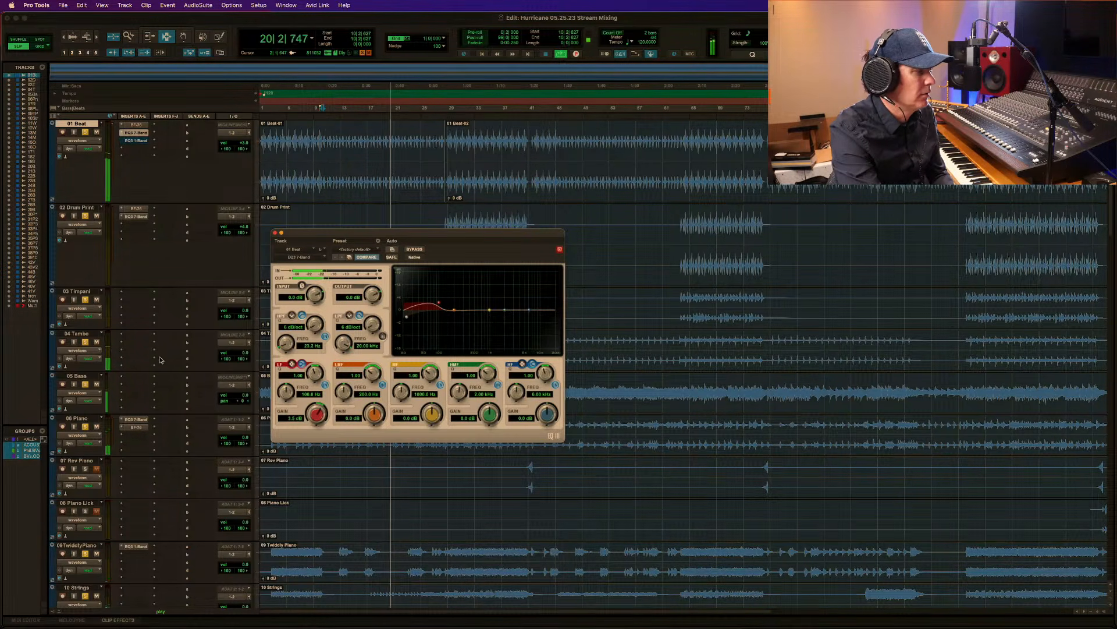
drag(244, 352, 245, 356)
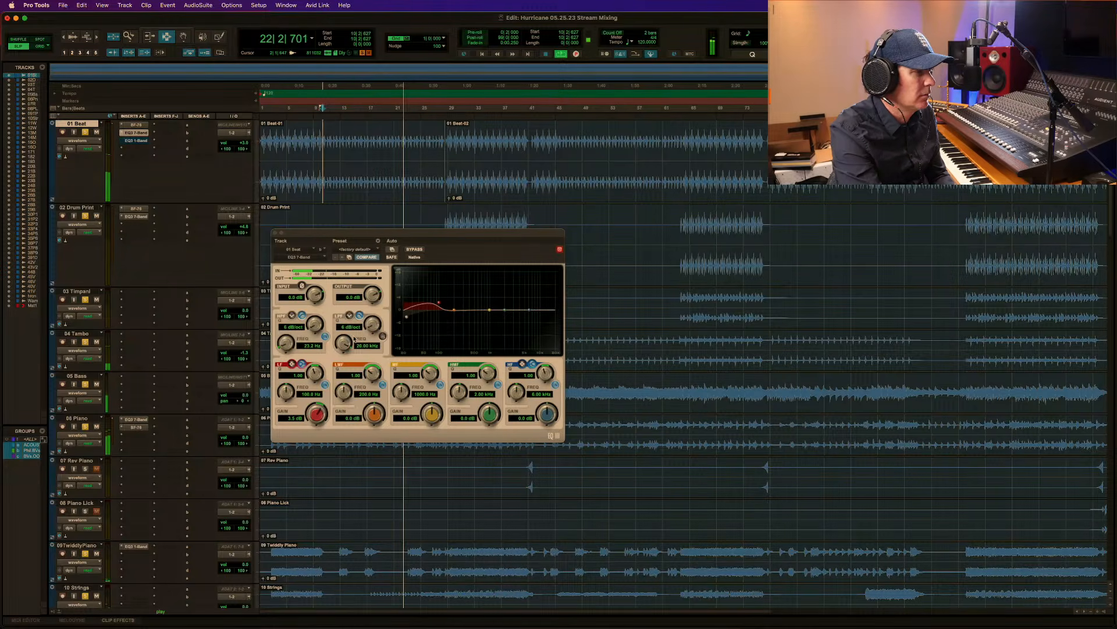
key(space)
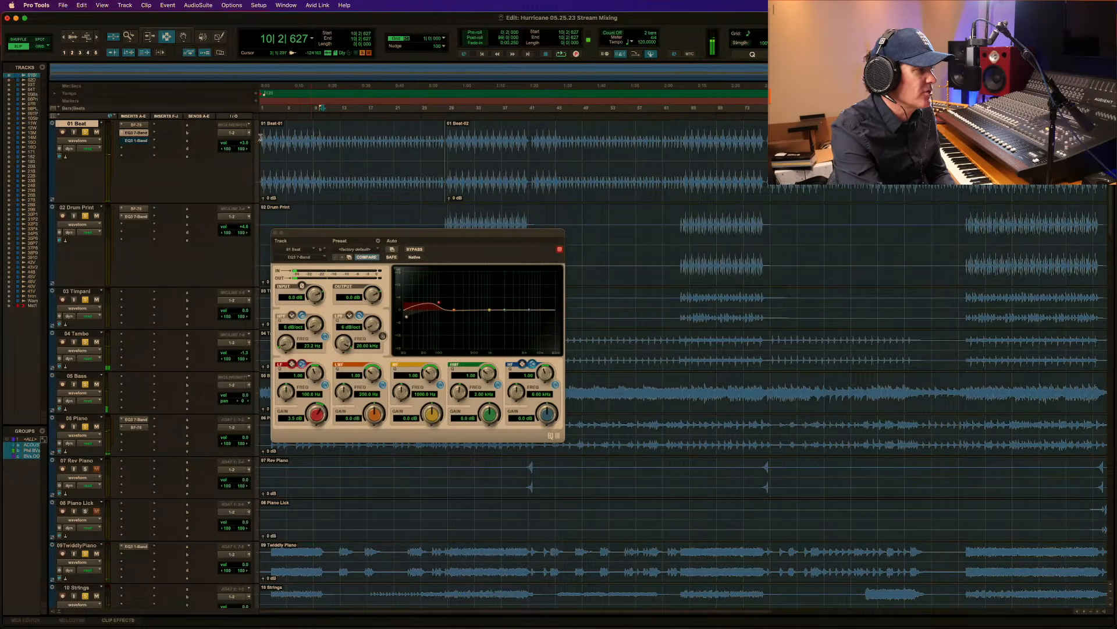
Play the opening from the song start and from 3|1|546 to check the new low-end EQ on 01 Beat.
double_click(266, 146)
key(space)
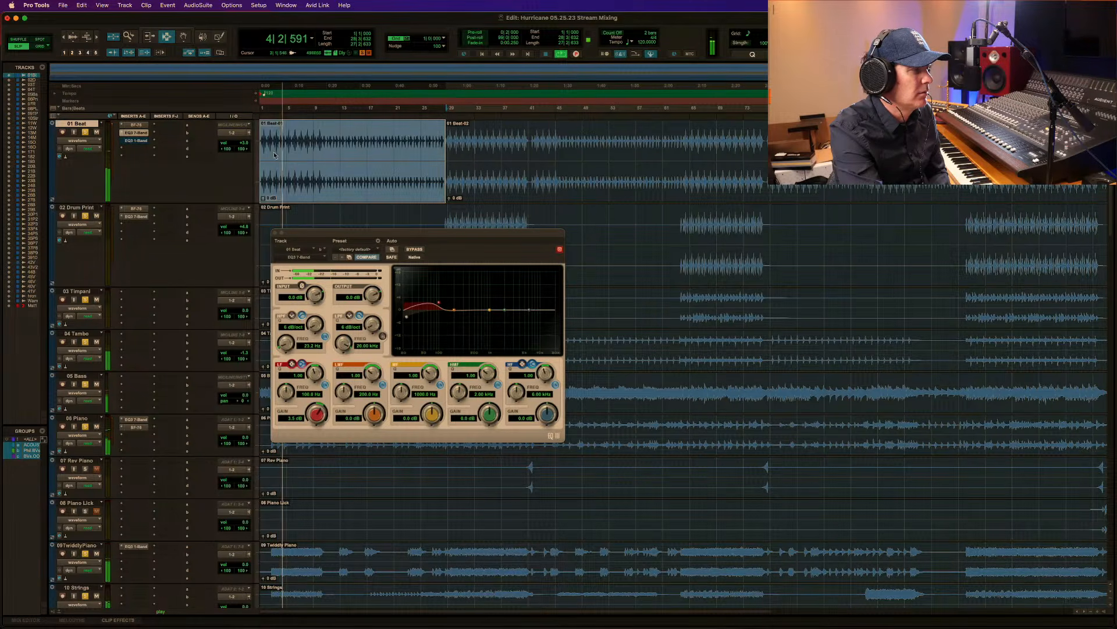
click(274, 154)
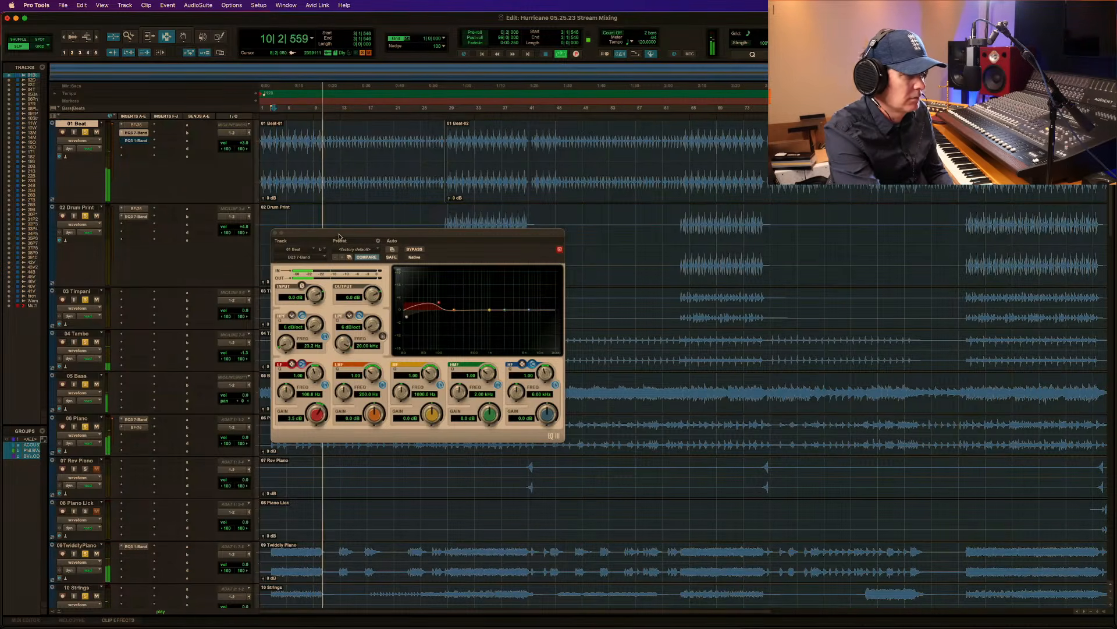
drag(340, 237, 360, 167)
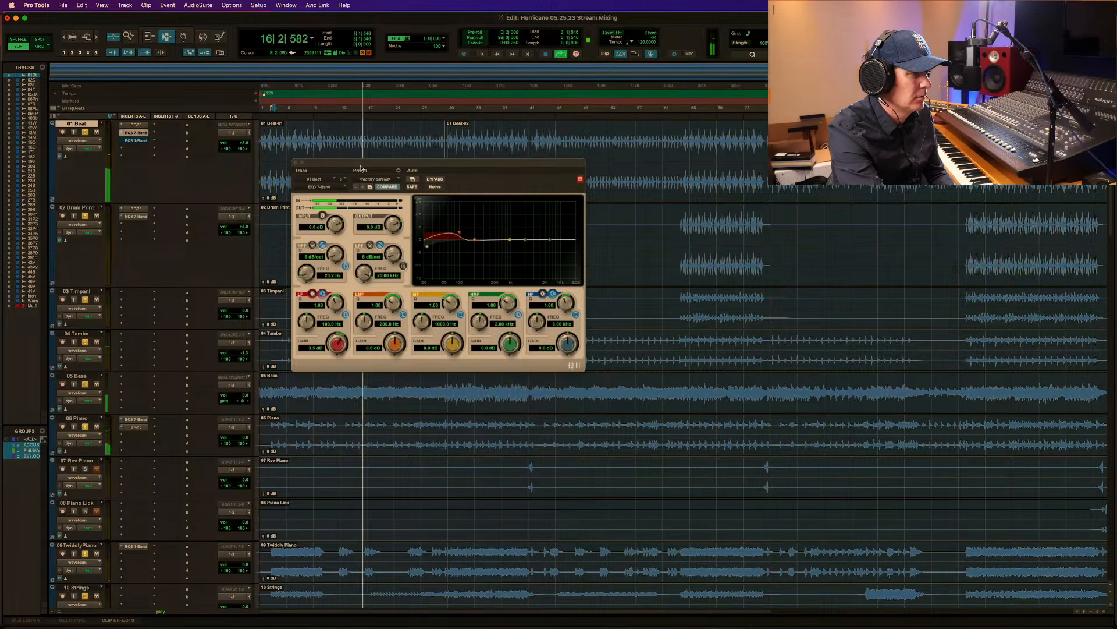
key(space)
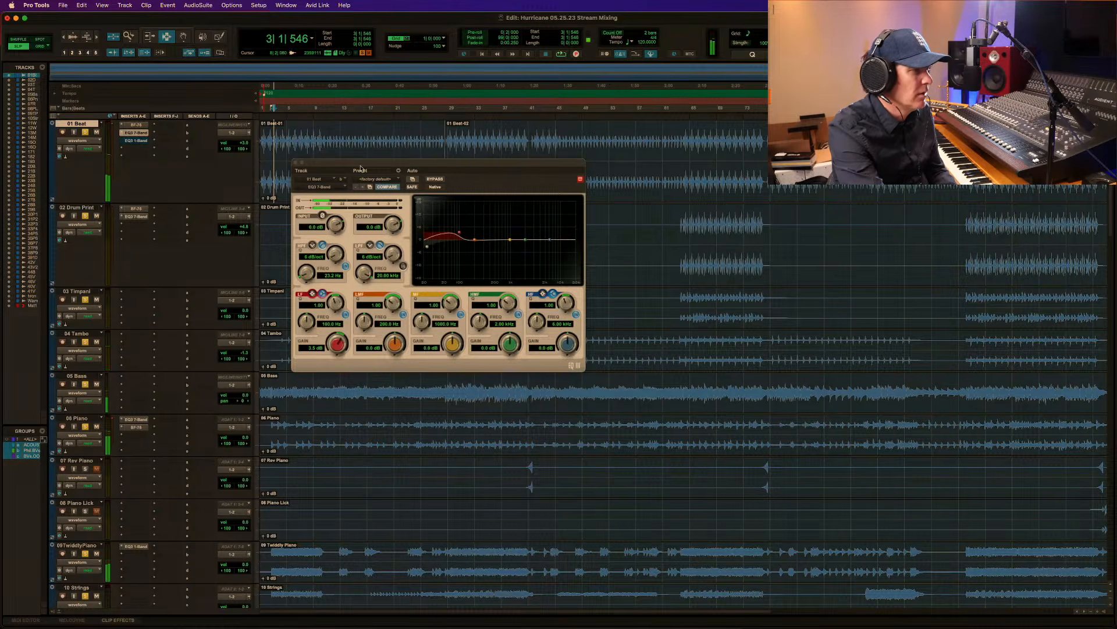
Play the first chorus from 28|3|632 and compare 01 Beat with the EQ3 7-Band bypassed and active.
double_click(461, 143)
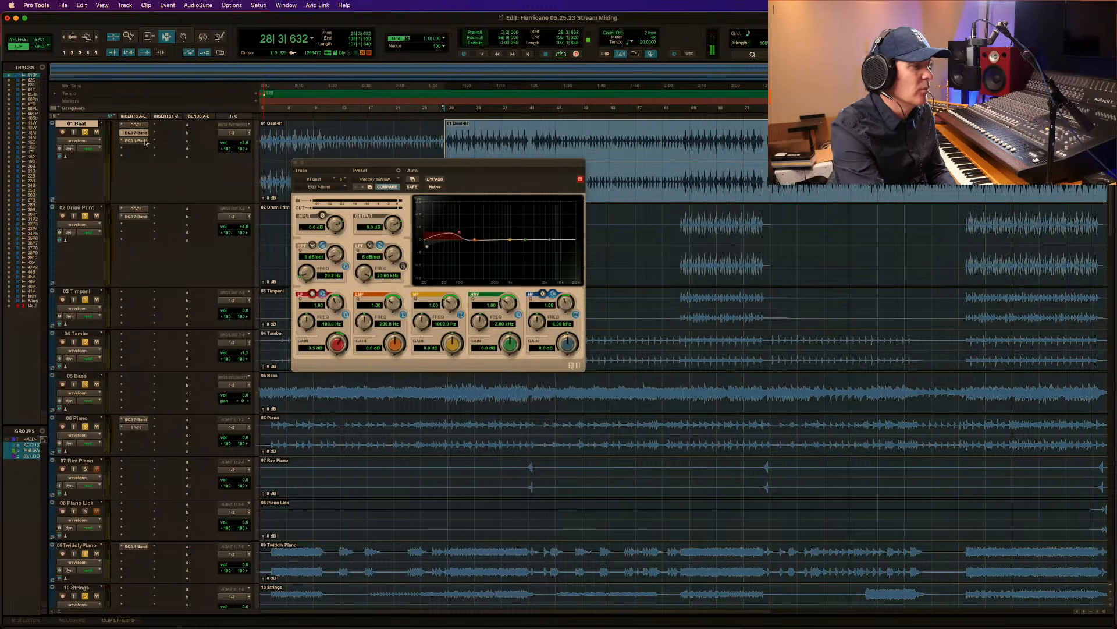
key(space)
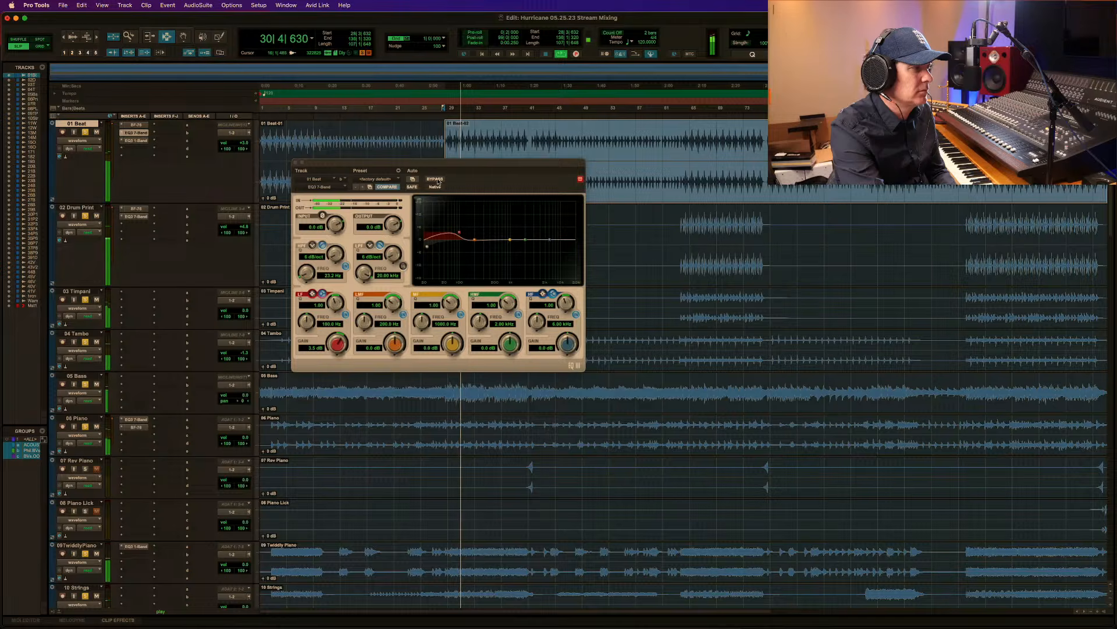
click(438, 180)
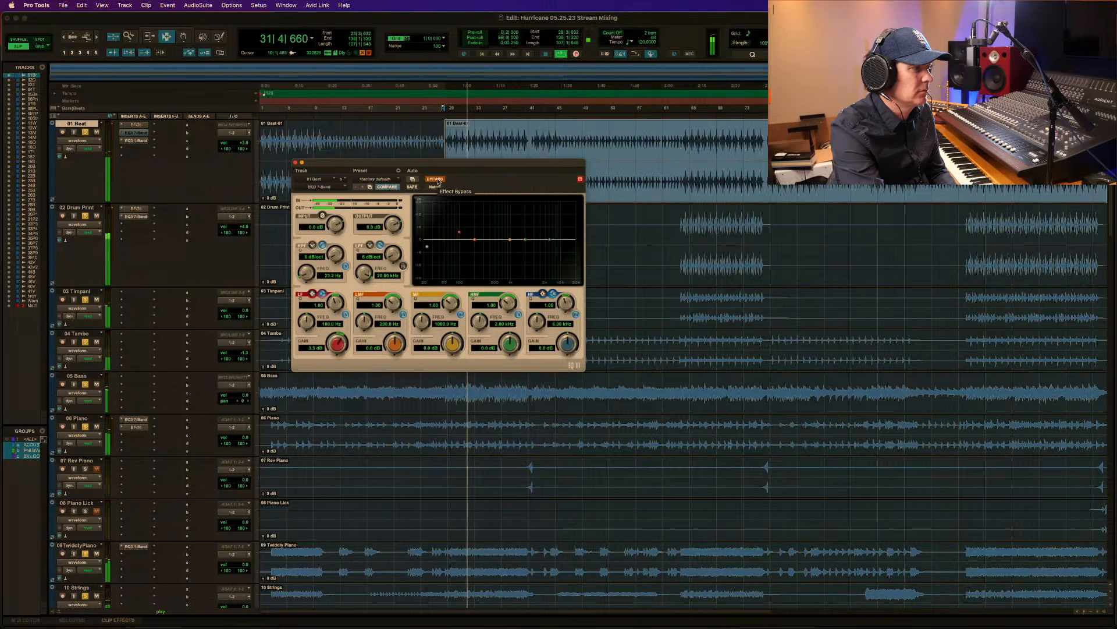
click(439, 181)
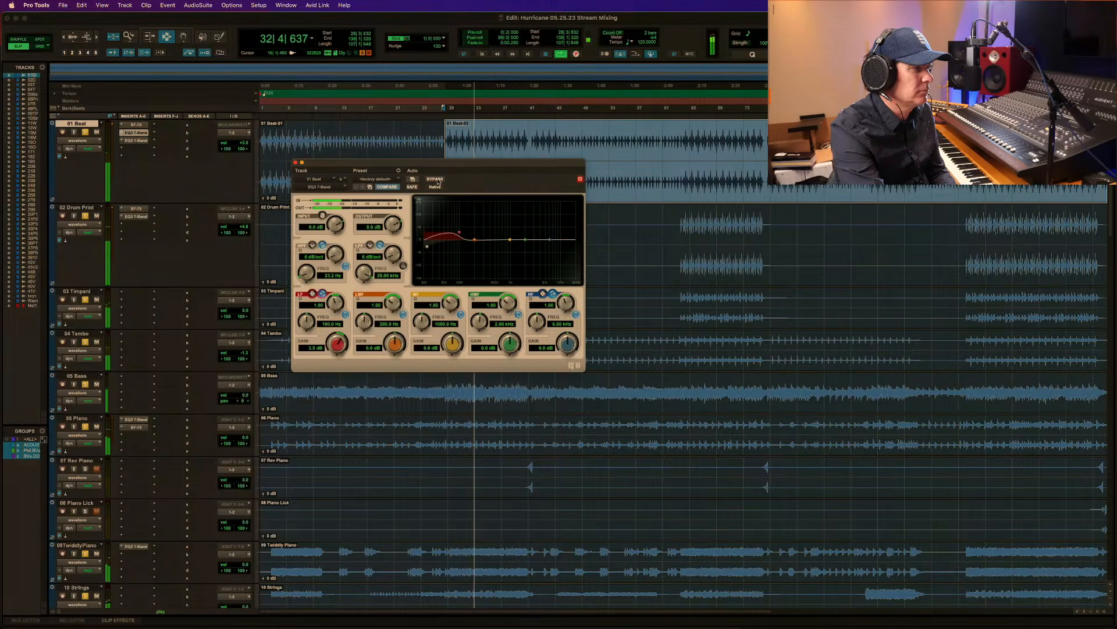
key(space)
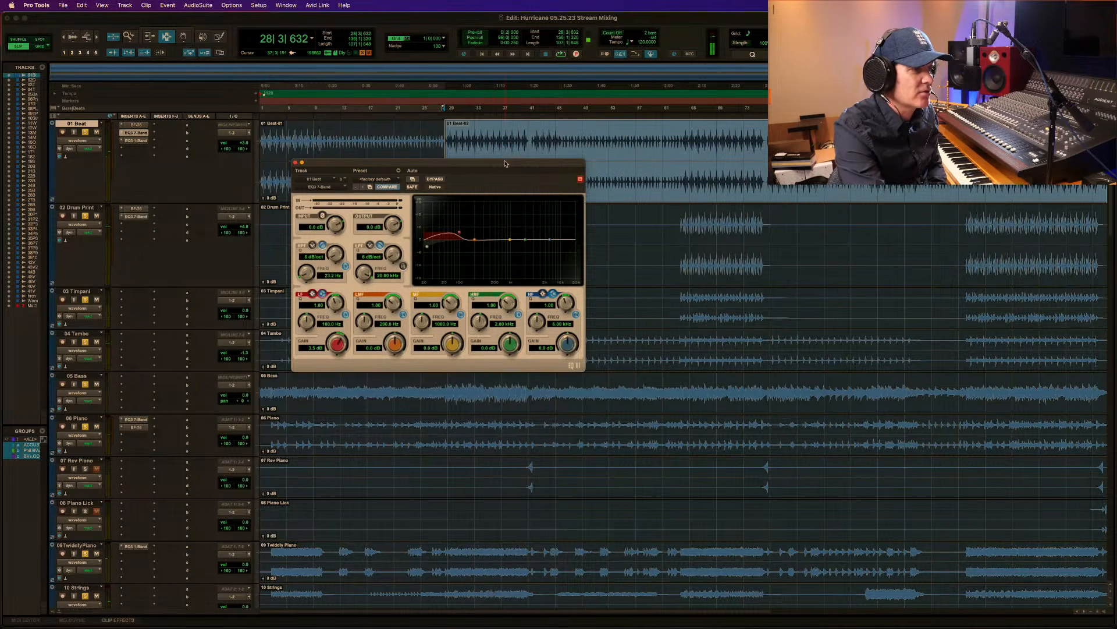
Split the 01 Beat clip at 41|2|634, at the end of the first chorus.
drag(505, 163, 485, 317)
key(F5)
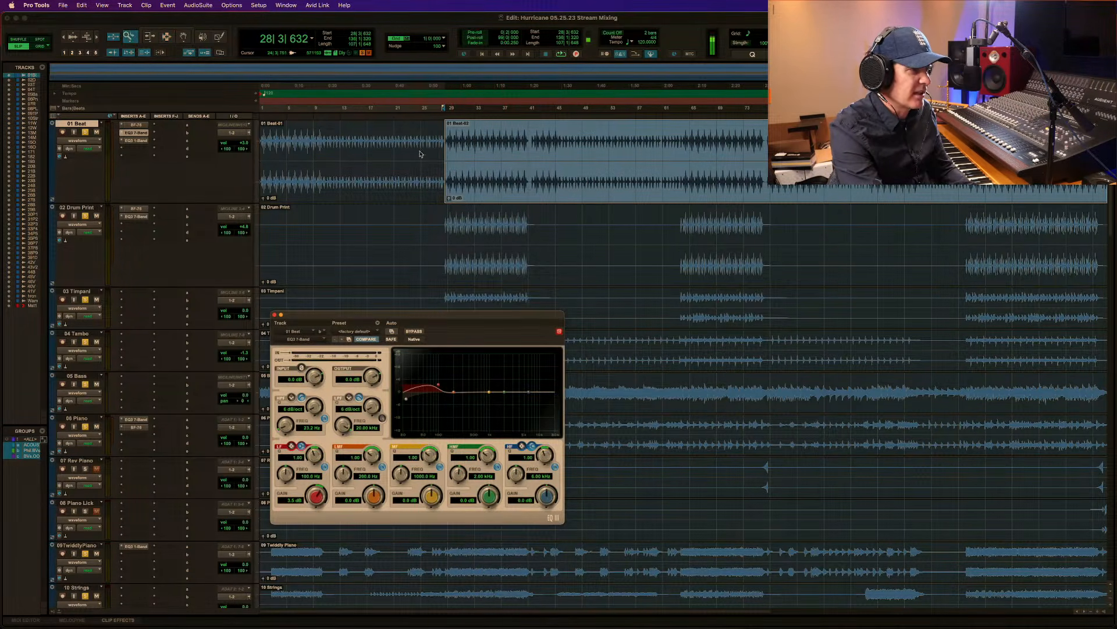
drag(419, 164, 733, 156)
click(563, 154)
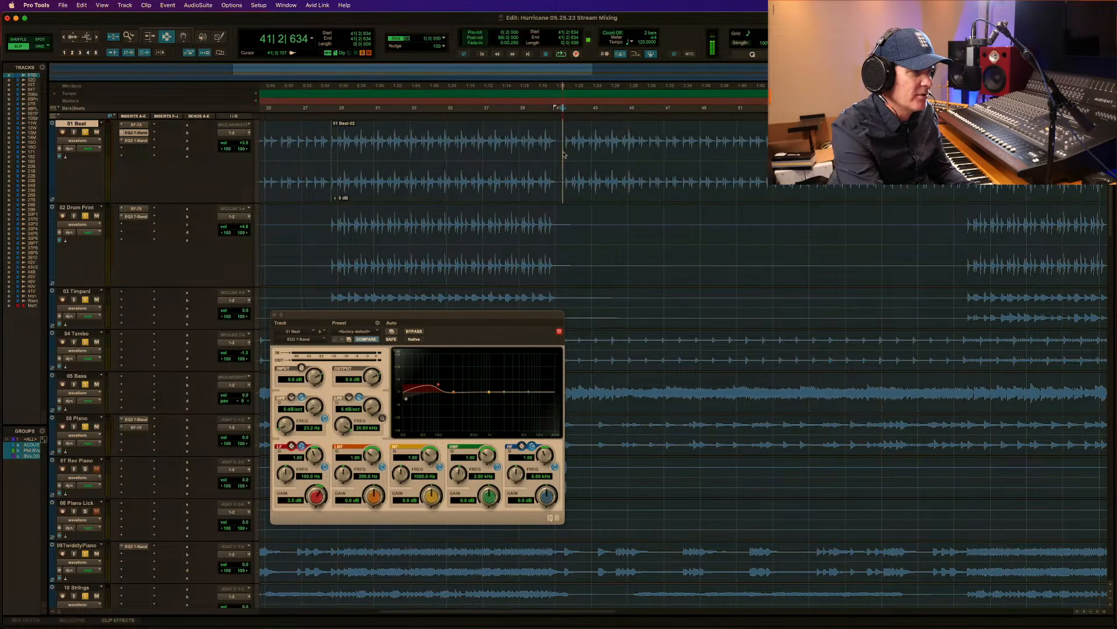
key(super+e)
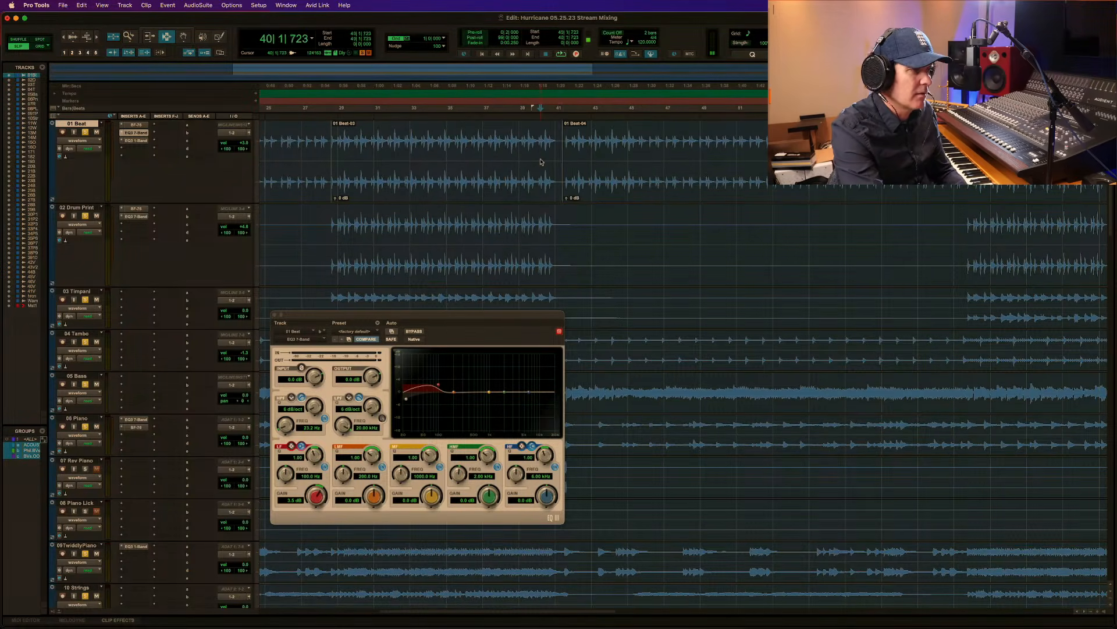
Select the first-chorus clip on 01 Beat and enable automation of the EQ3 7-Band's Master Bypass.
double_click(541, 161)
click(81, 143)
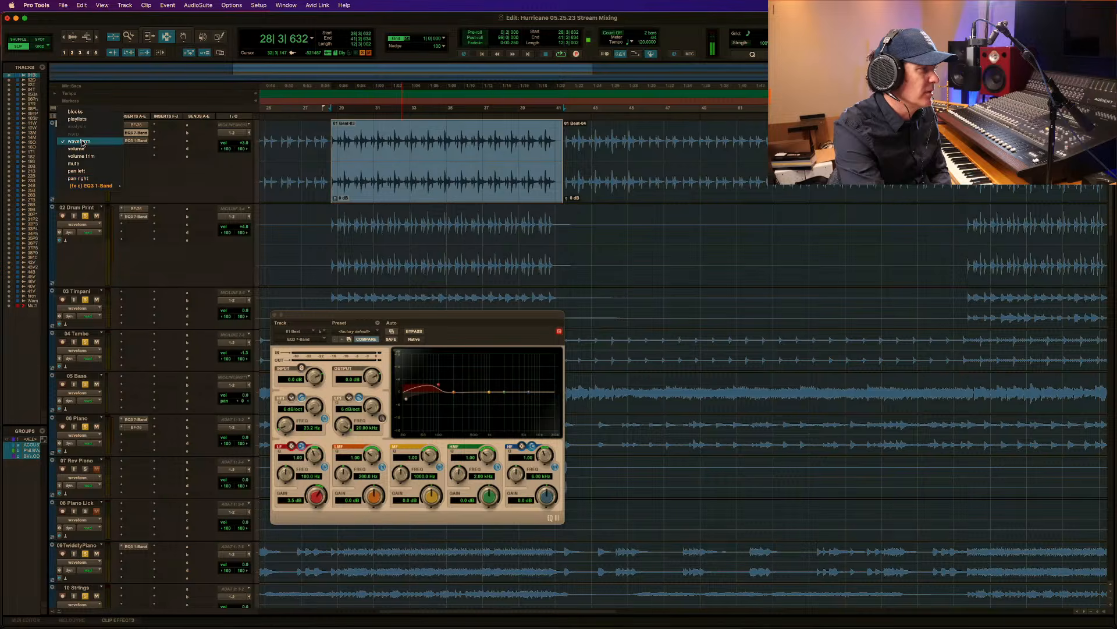
click(437, 242)
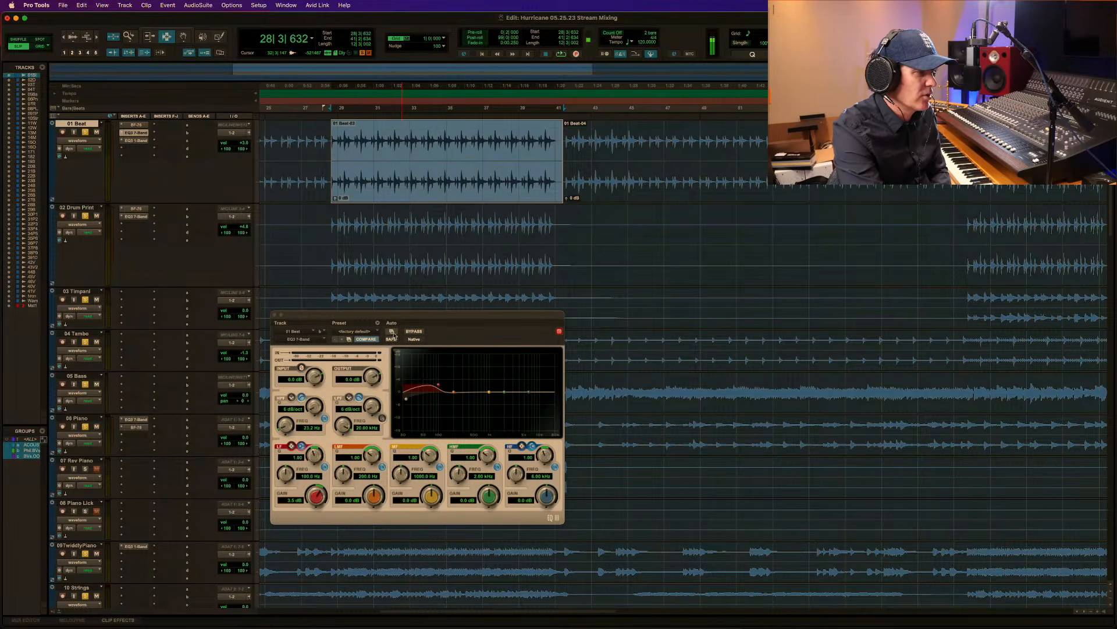
click(392, 332)
click(476, 171)
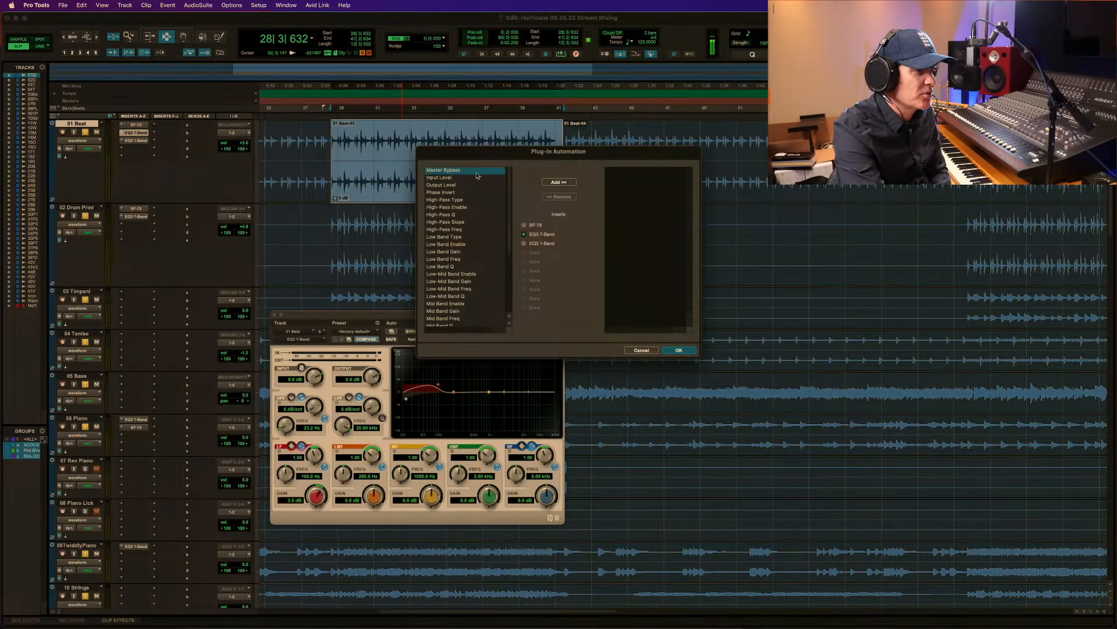
click(560, 182)
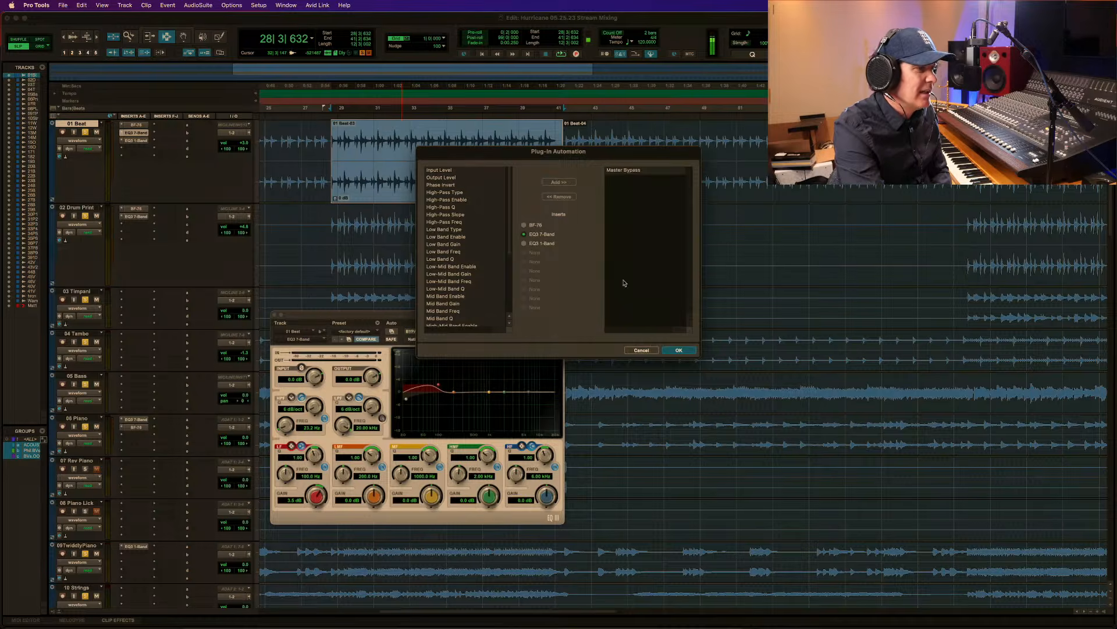
click(678, 351)
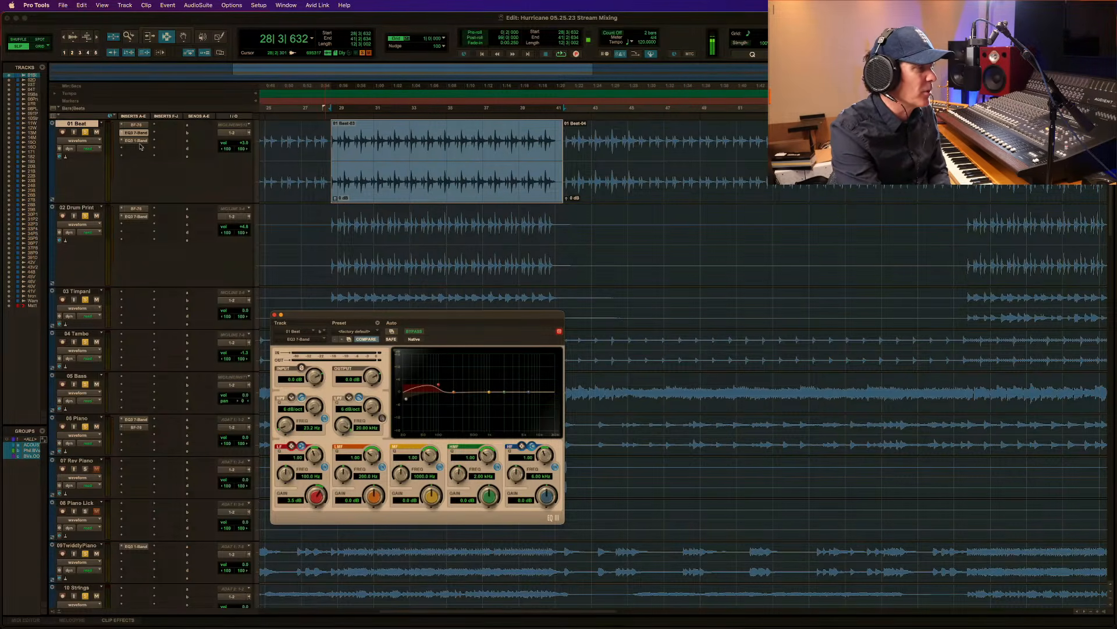
Display the EQ3 7-Band Master Bypass automation on the 01 Beat track.
click(90, 144)
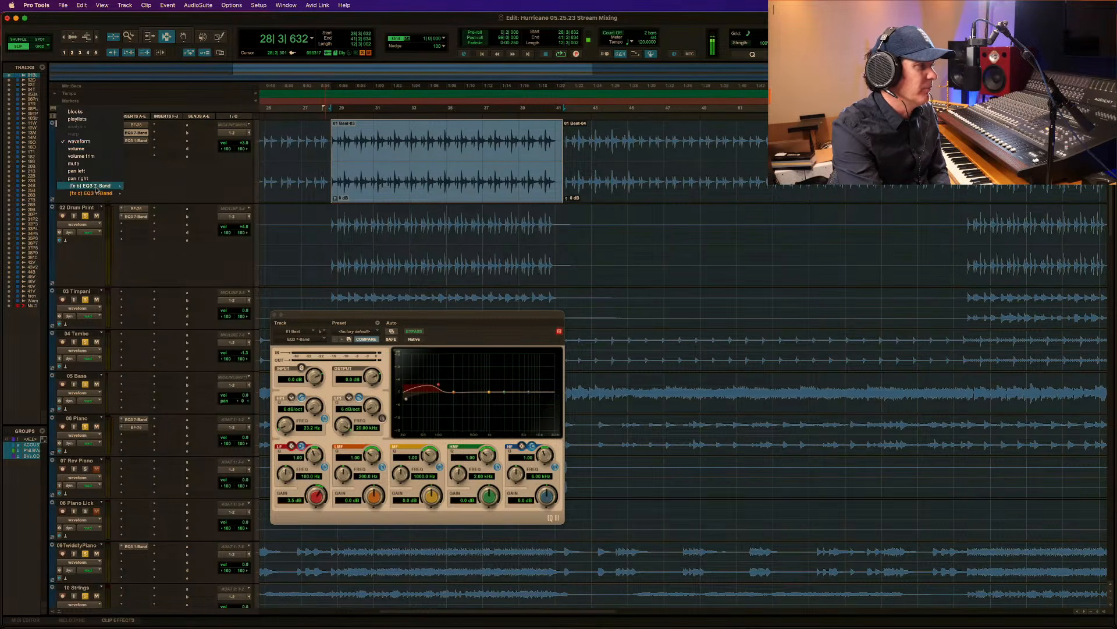
mouse_move(102, 186)
click(139, 188)
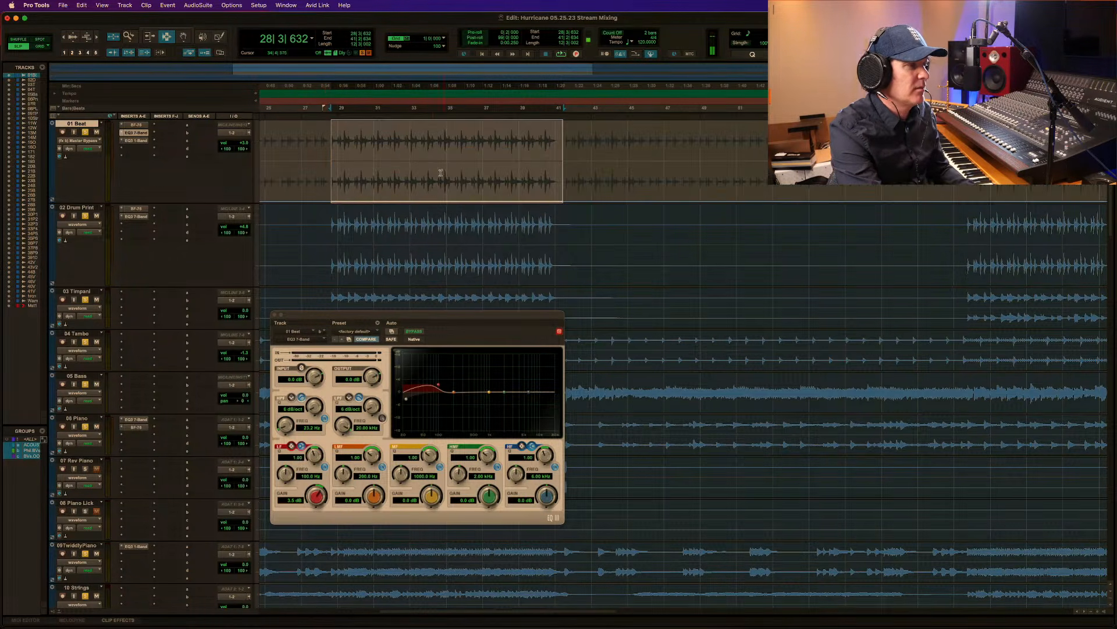
Raise the EQ3 7-Band Master Bypass automation on 01 Beat to bypassed over the first chorus and the second chorus starting at 63|3|689.
drag(455, 127, 459, 124)
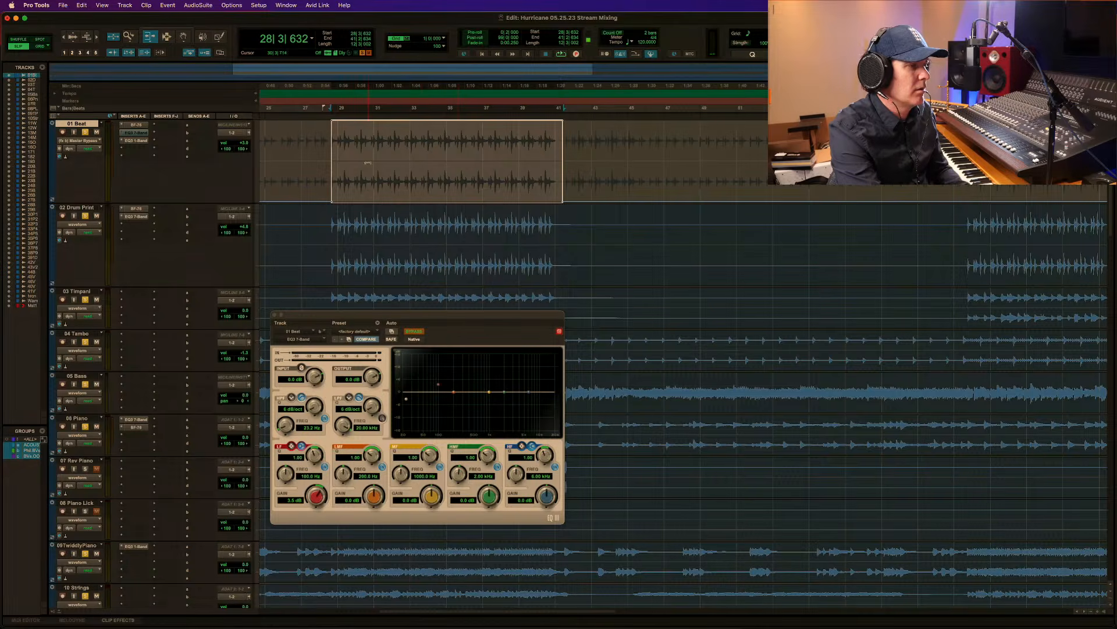
key(r)
key(r)
key(F5)
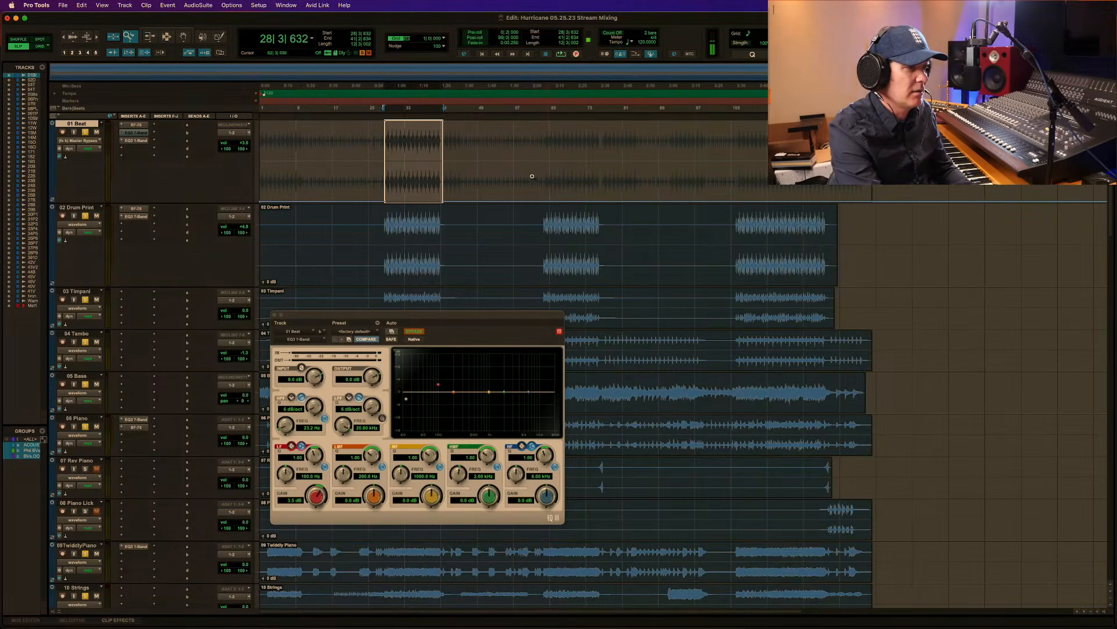
drag(532, 176, 704, 175)
key(F7)
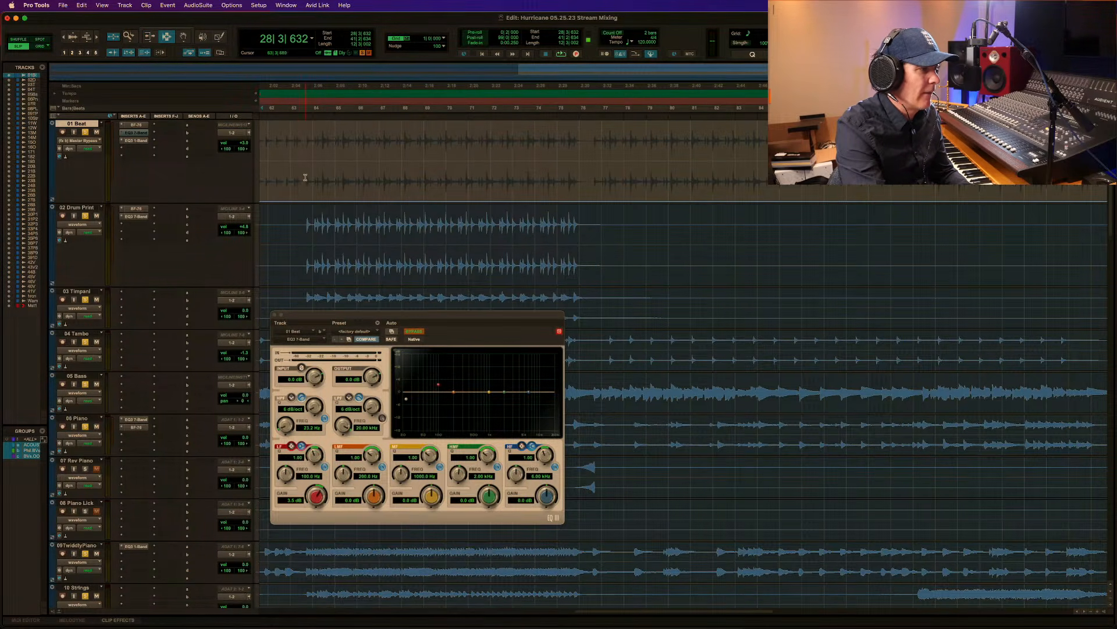
drag(305, 177, 549, 112)
key(F6)
key(r)
key(r)
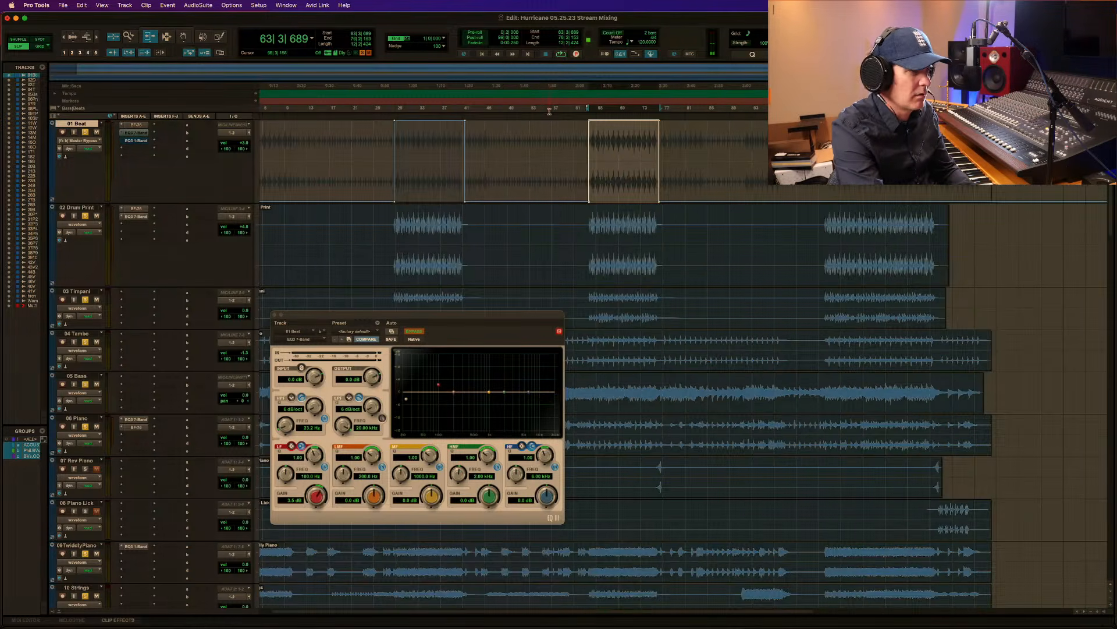
Select the final chorus on 01 Beat from 106|1|639 and raise its EQ3 7-Band Master Bypass automation to bypassed.
drag(1026, 175, 1027, 175)
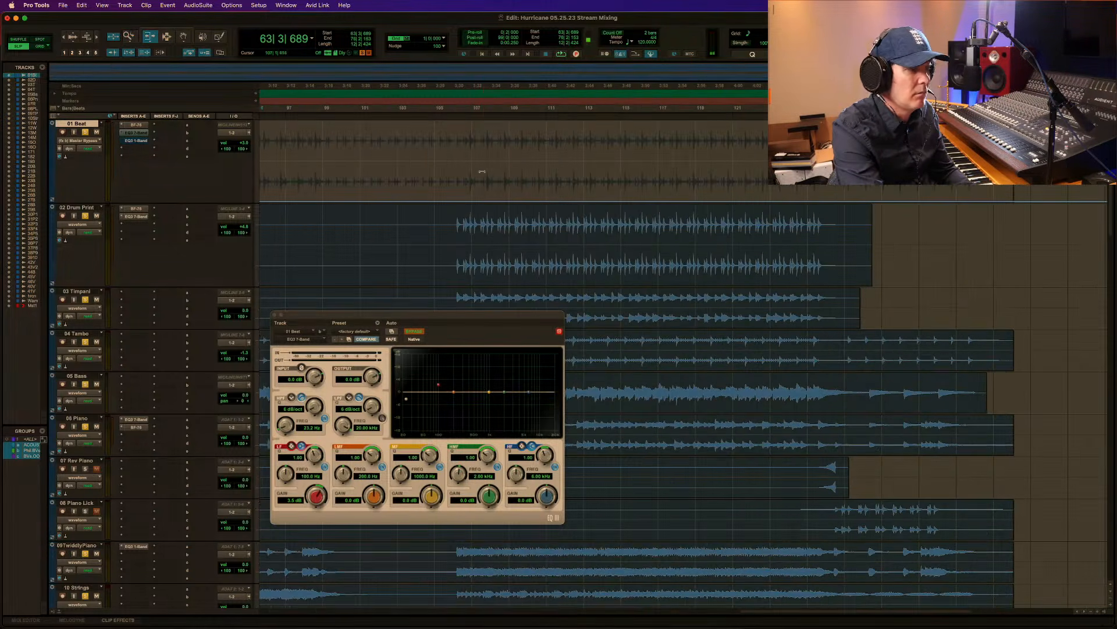
key(F7)
drag(457, 177, 818, 192)
key(F6)
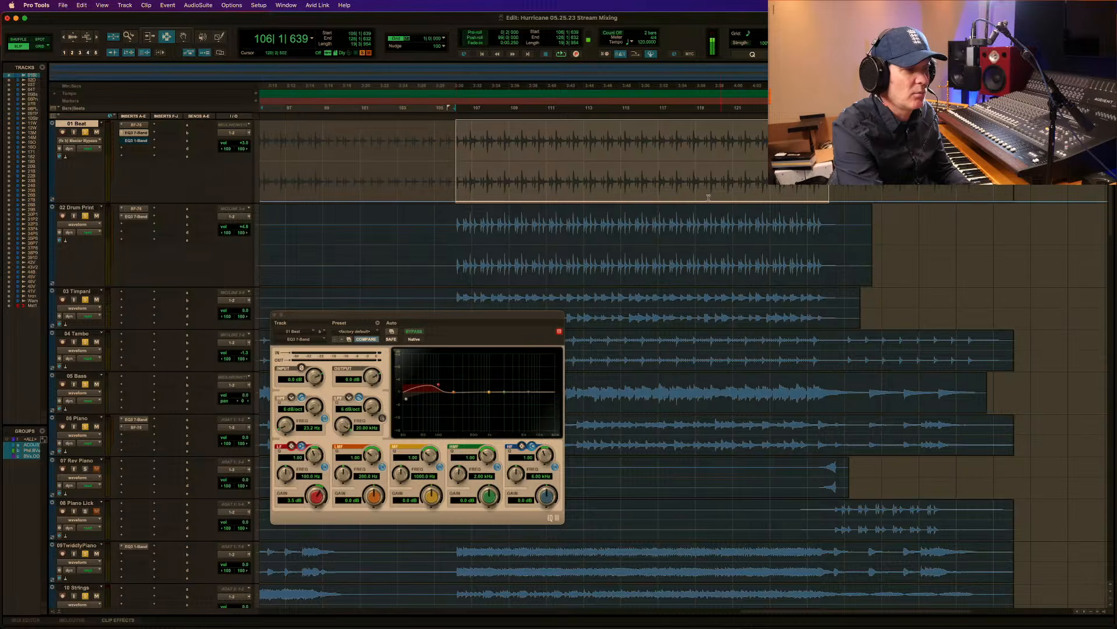
key(F6)
drag(708, 198, 706, 114)
key(r)
key(r)
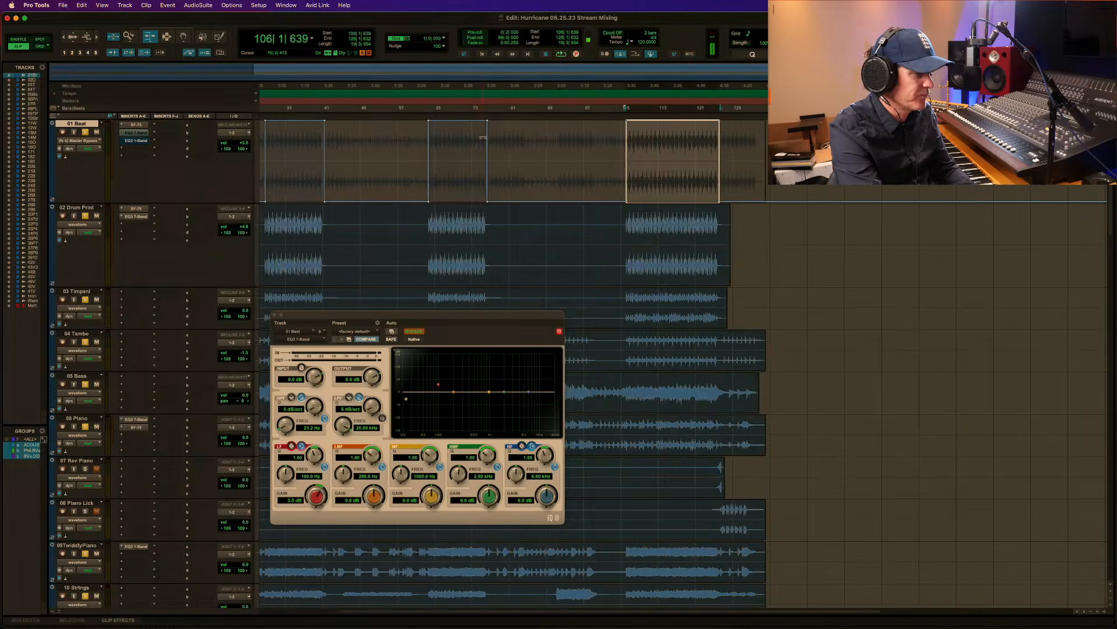
Play the first verse and the passage from 25|3|304 through the first chorus to check the 01 Beat bypass automation.
key(r)
key(F5)
drag(653, 162, 151, 141)
key(F7)
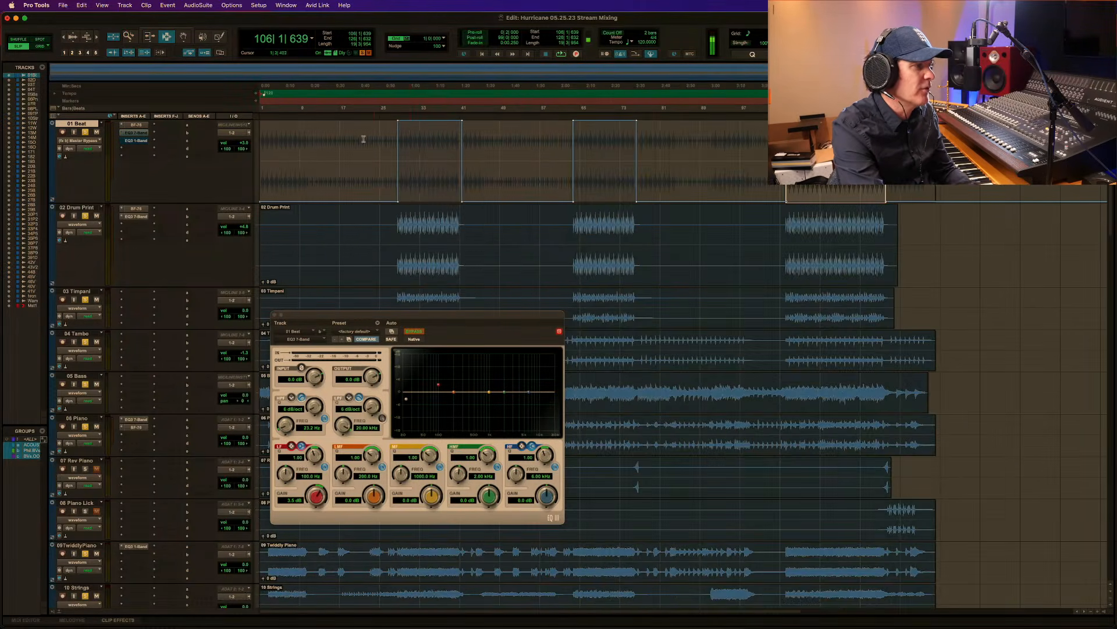
click(424, 158)
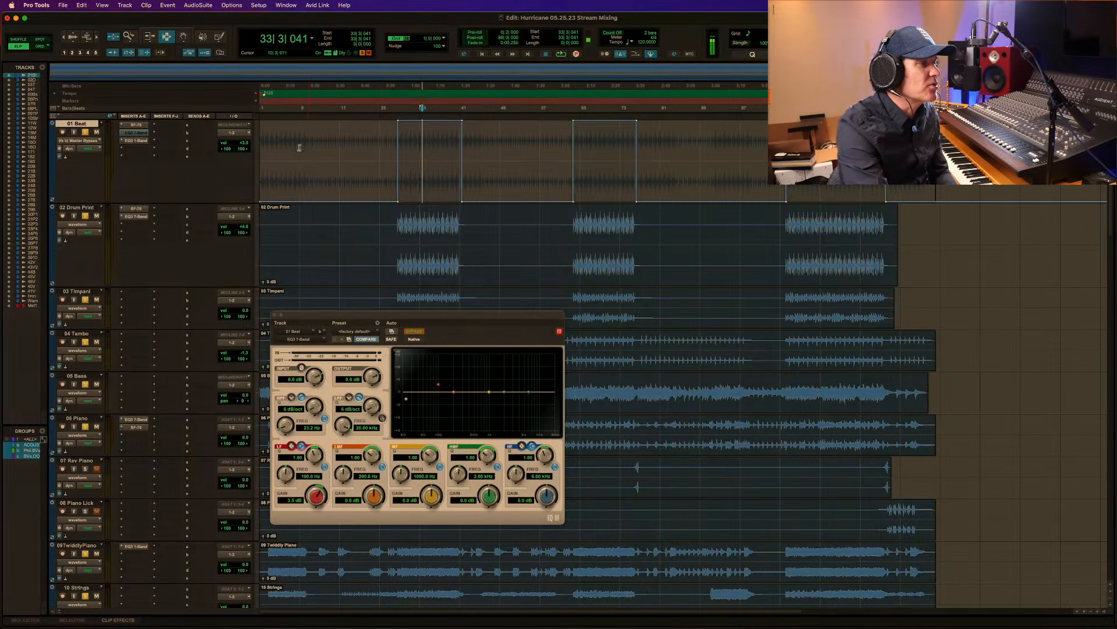
key(space)
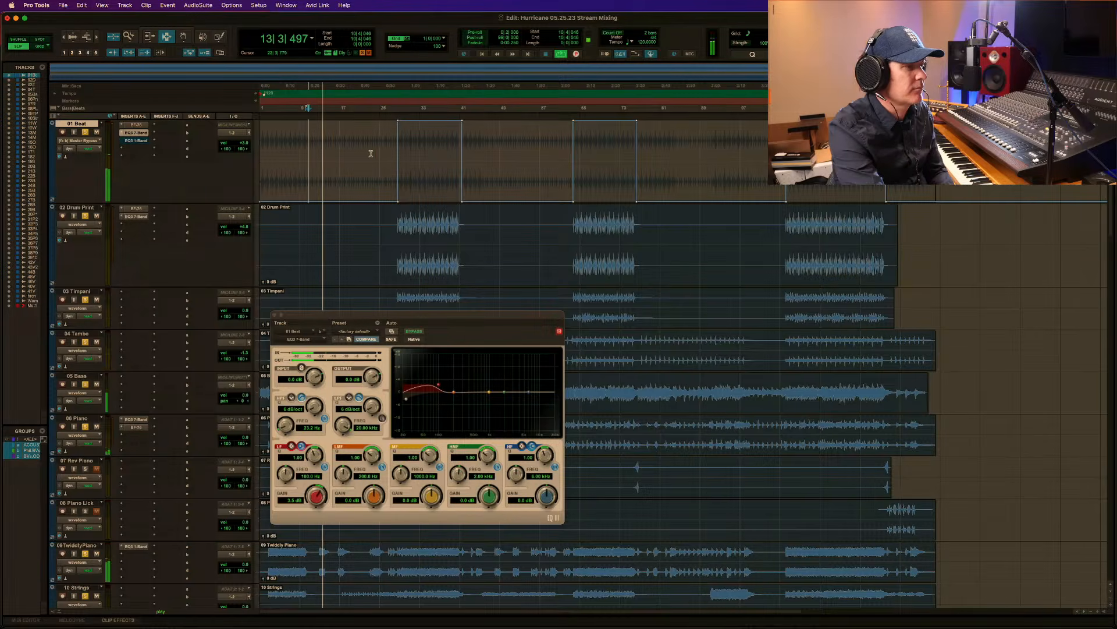
key(space)
click(395, 169)
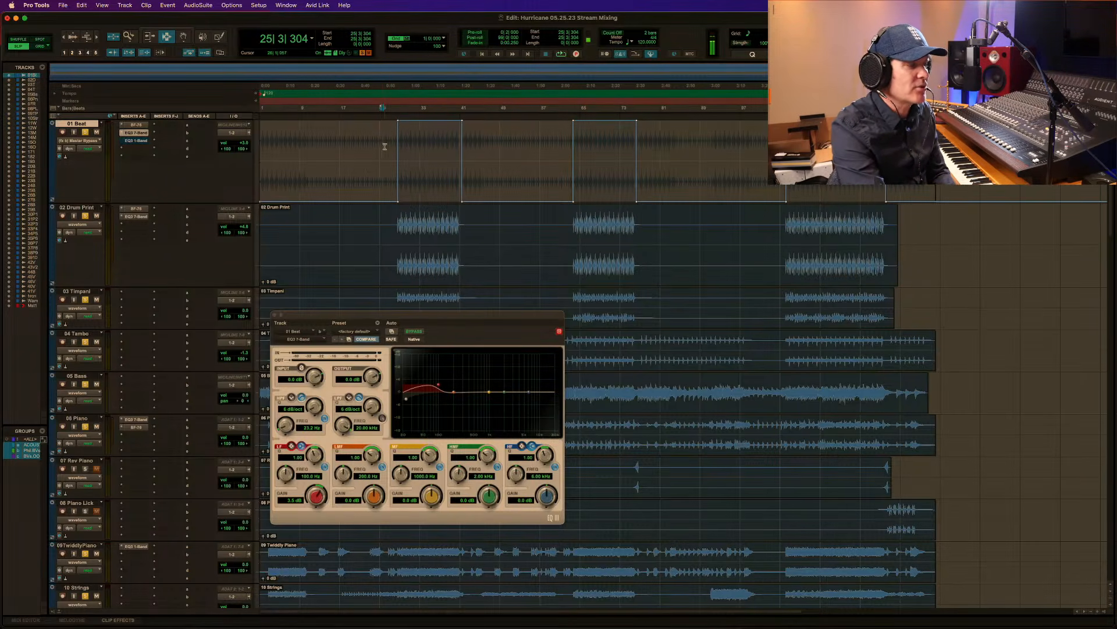
key(space)
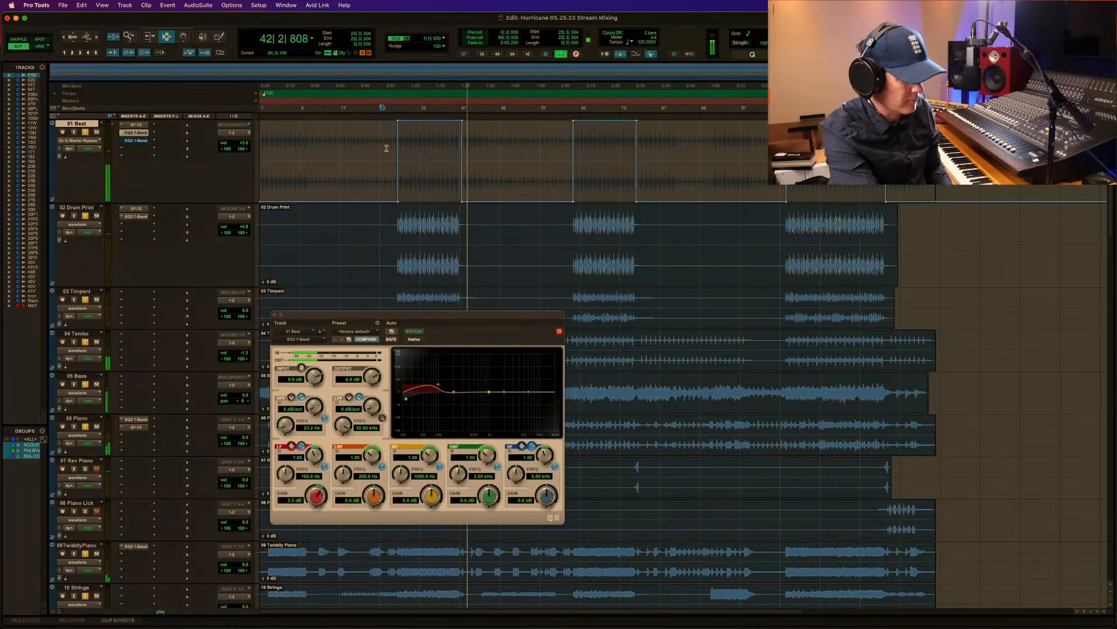
key(space)
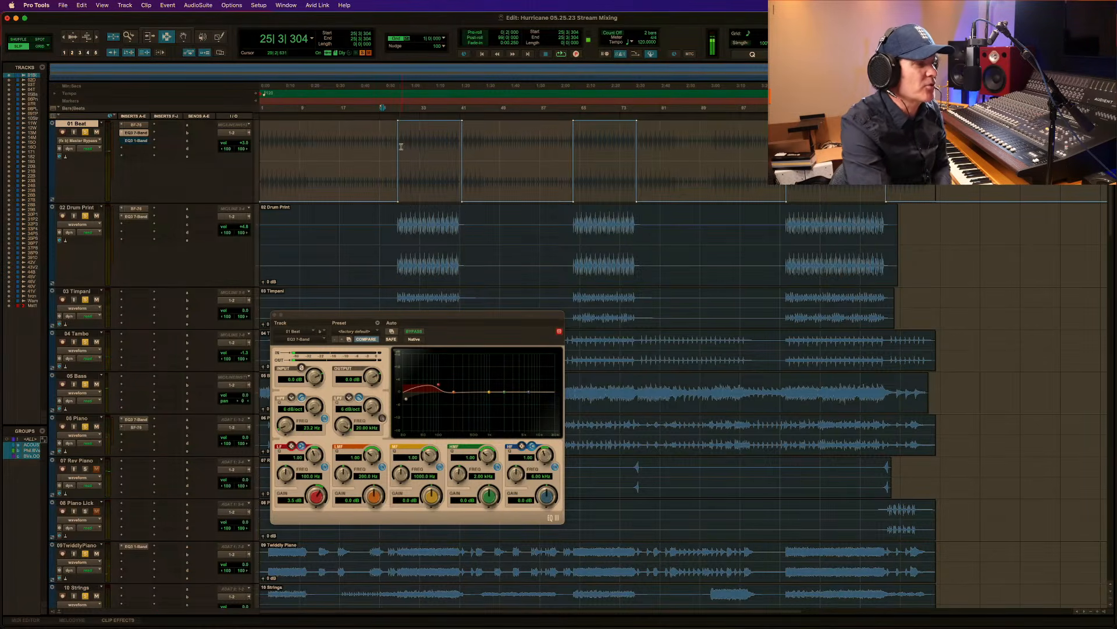
Close the EQ3 7-Band window, play 45 Vocal Dry from 9|4|539 and solo the track.
click(274, 316)
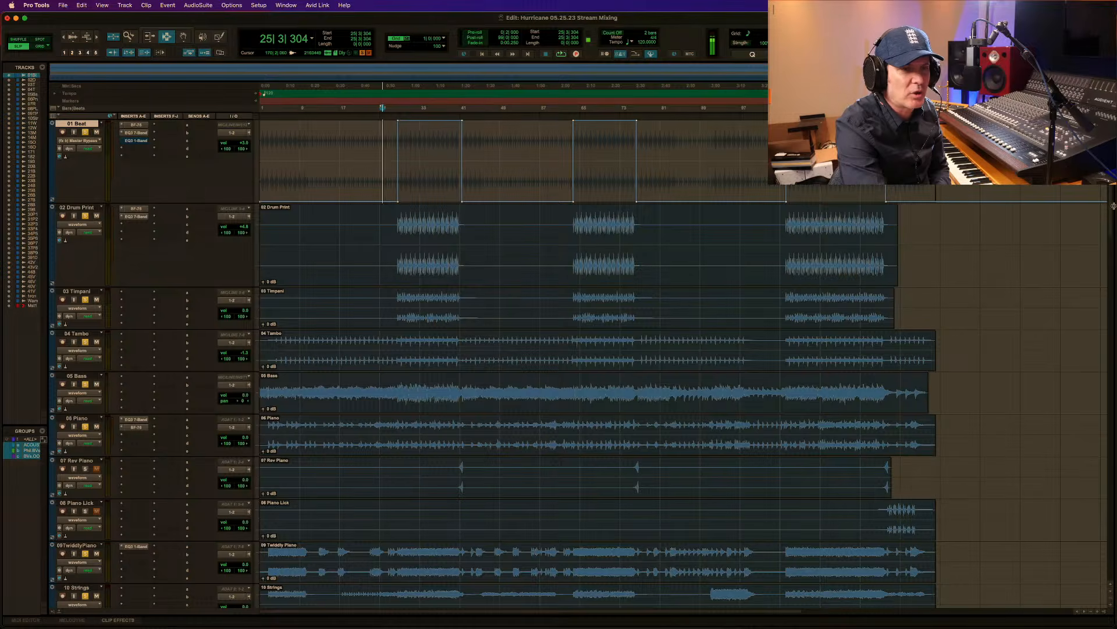
drag(1113, 212, 1114, 551)
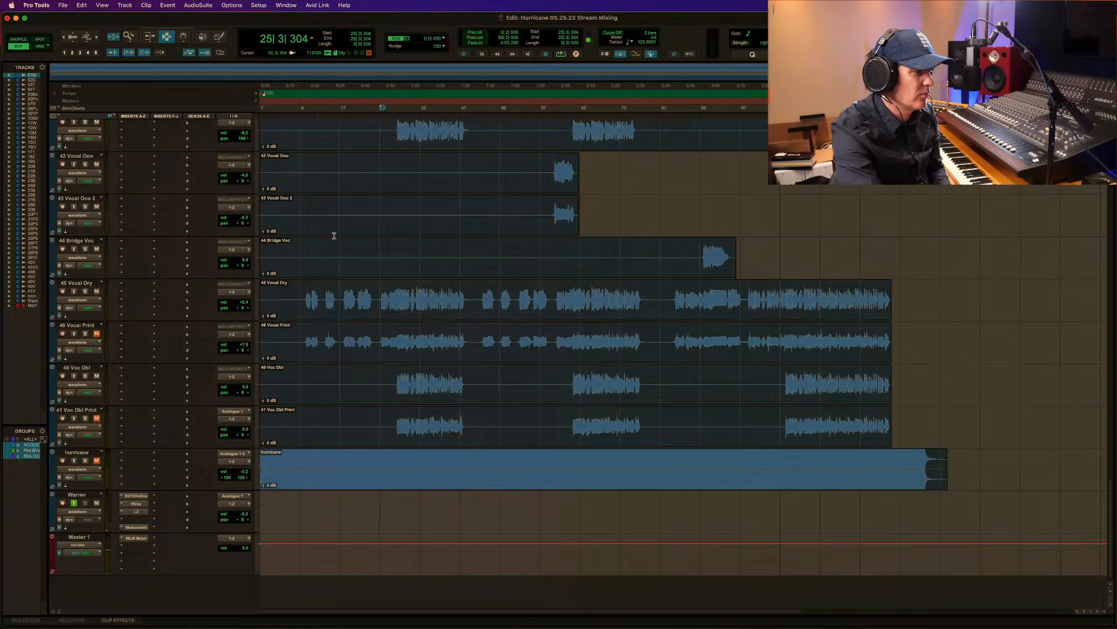
click(303, 308)
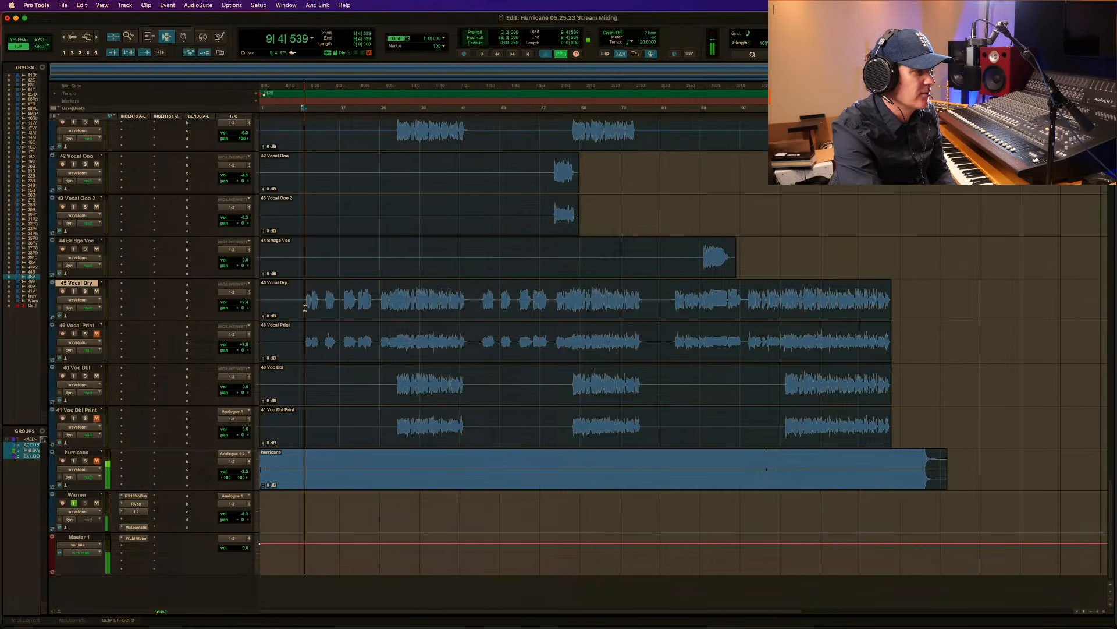
key(space)
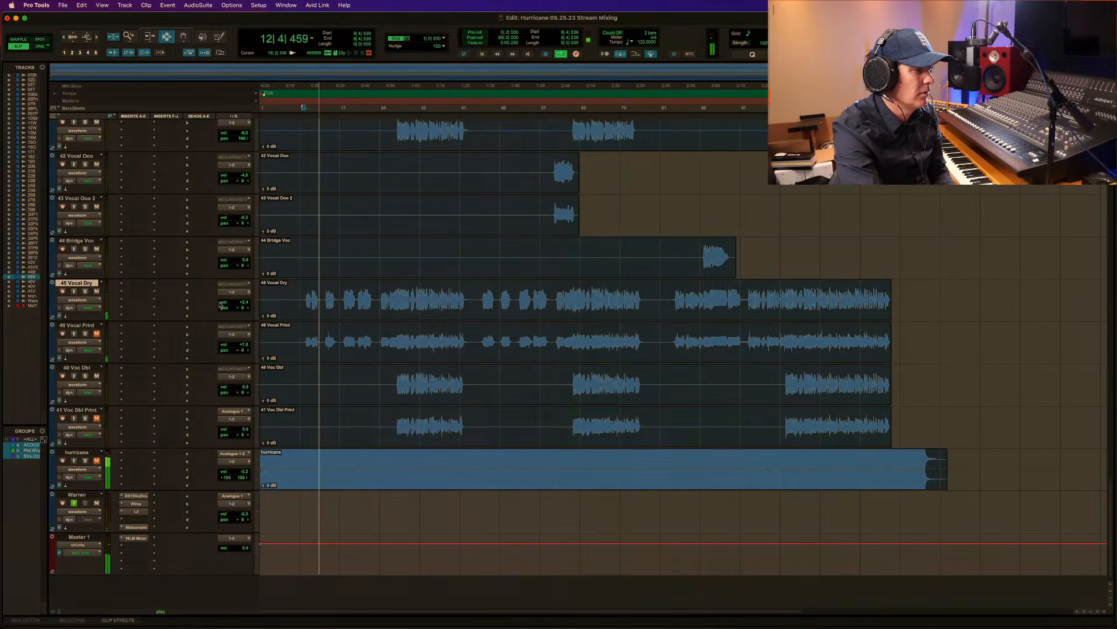
click(87, 290)
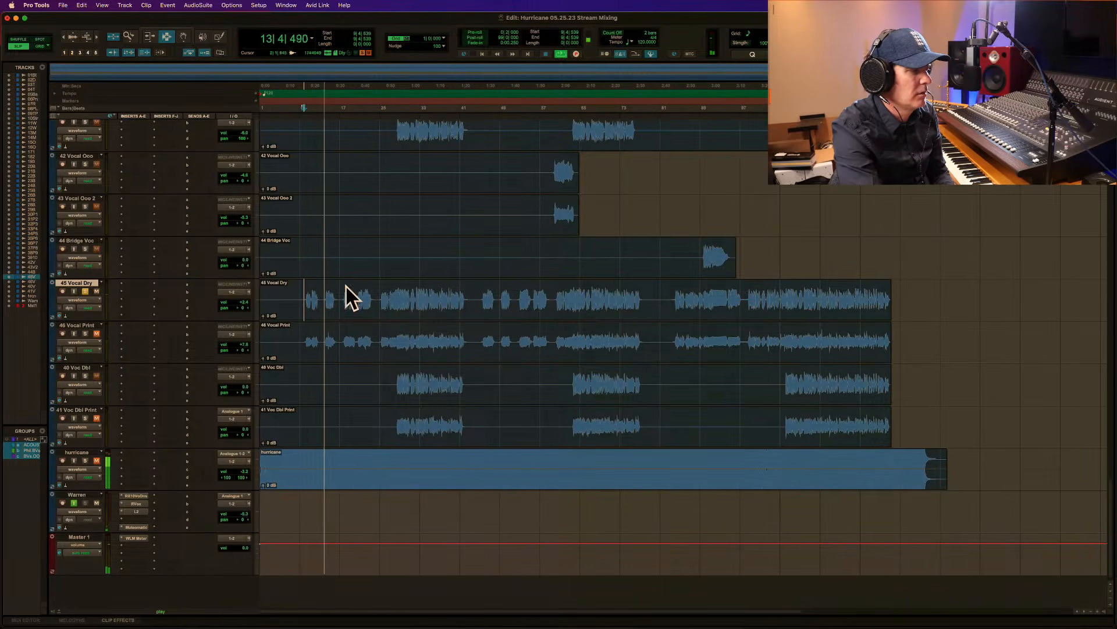
Select the first-verse vocal phrase on 45 Vocal Dry from 13|4|778 to the middle of bar 16.
key(F5)
click(296, 308)
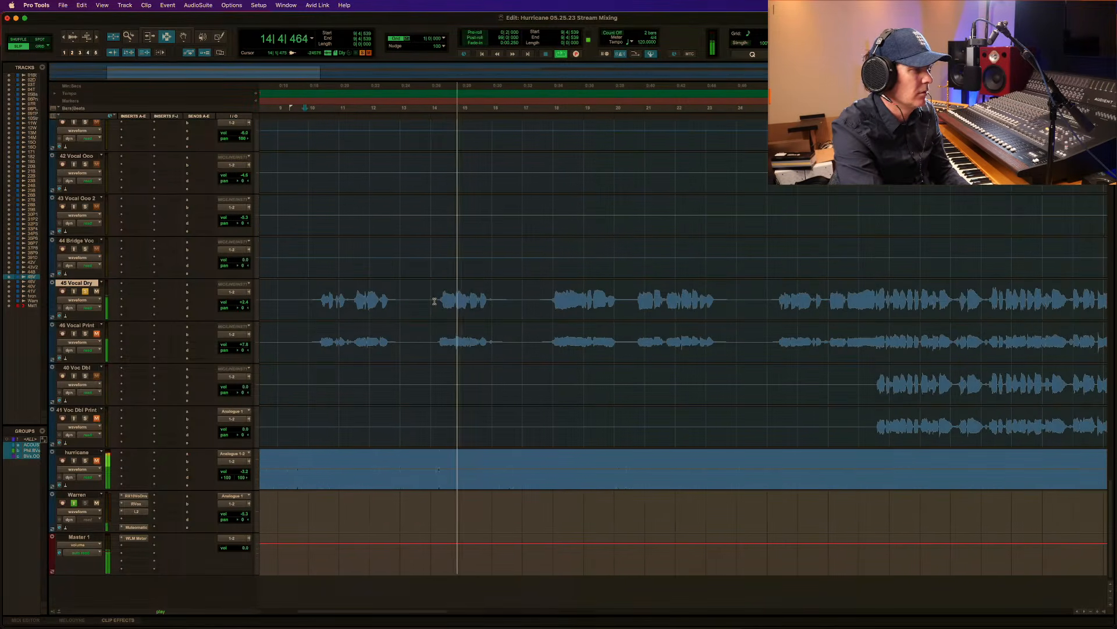
key(F7)
drag(429, 300, 542, 302)
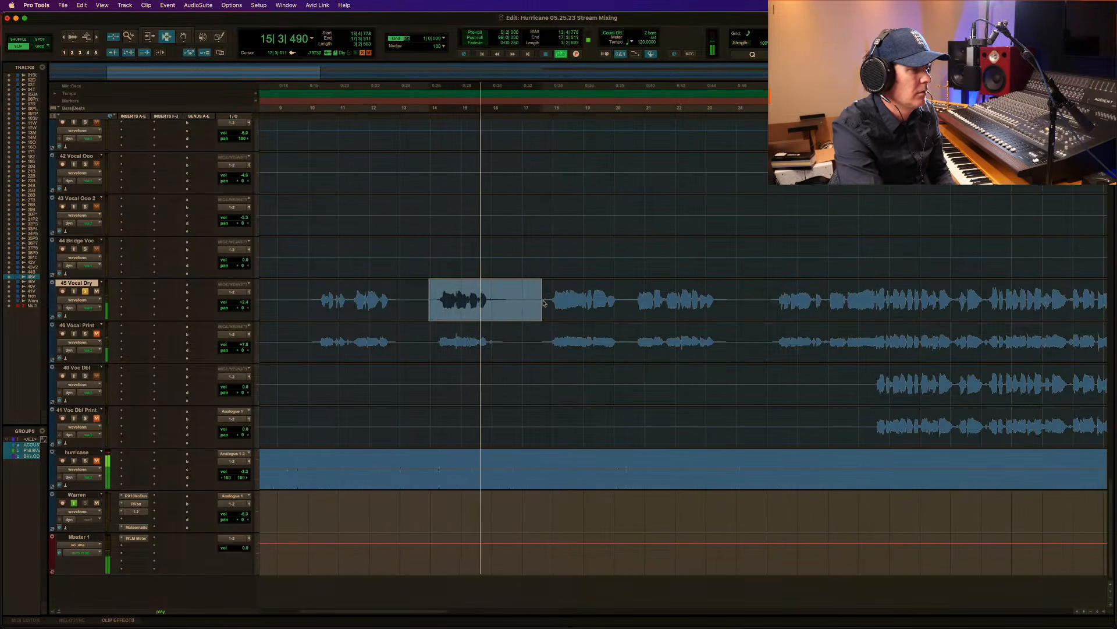
key(space)
shift+click(512, 304)
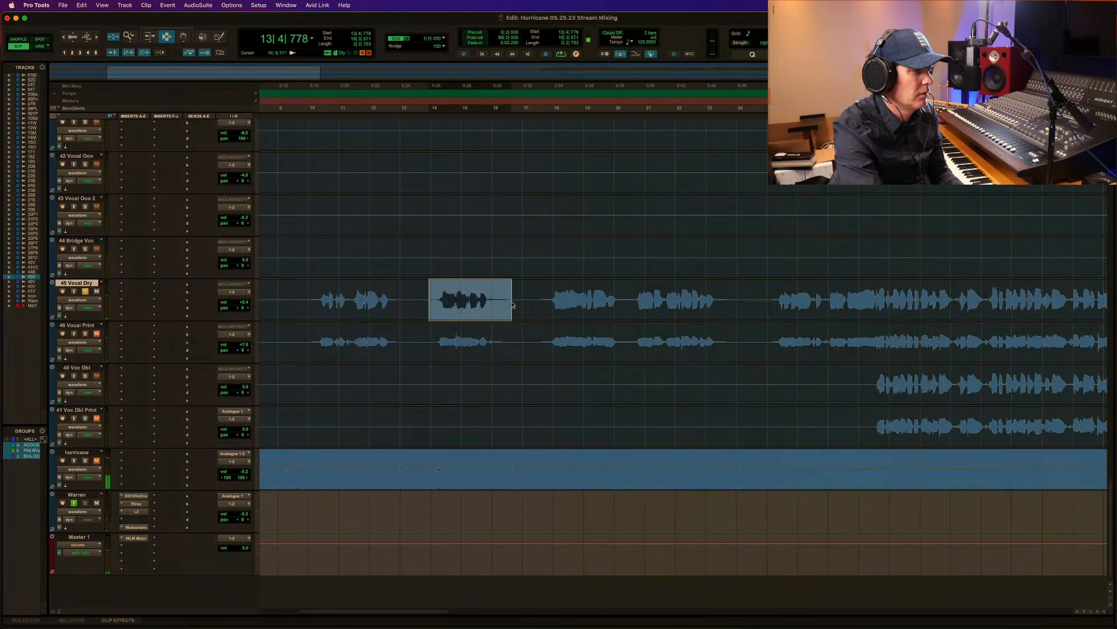
Insert Avid's BF-76 (mono) compressor on 45 Vocal Dry and place it in the second insert slot.
click(132, 288)
mouse_move(152, 285)
mouse_move(206, 290)
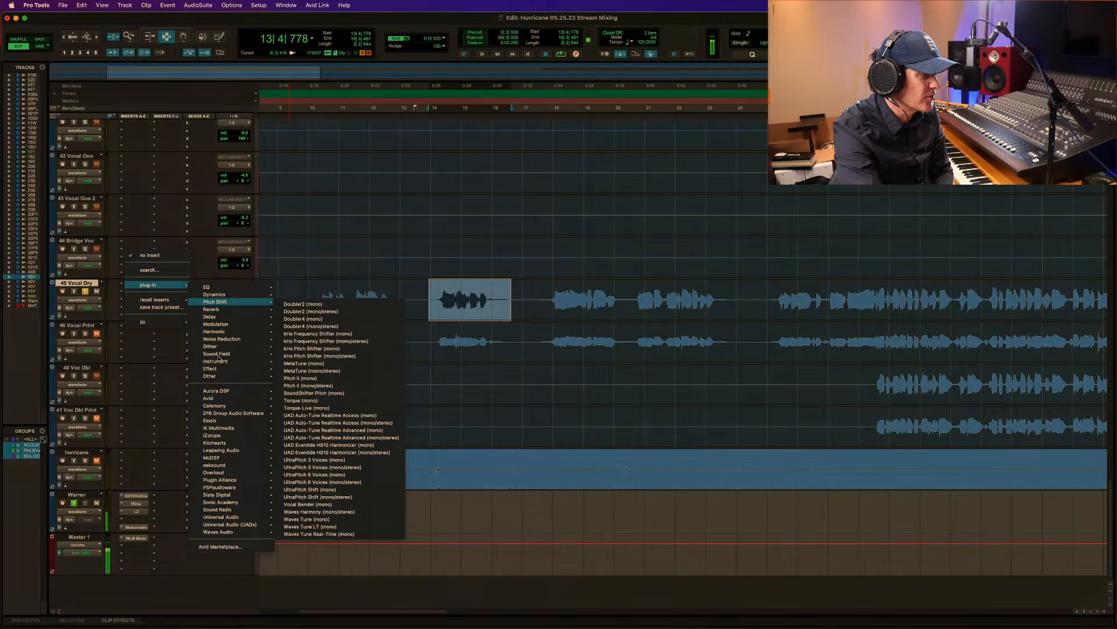
mouse_move(211, 398)
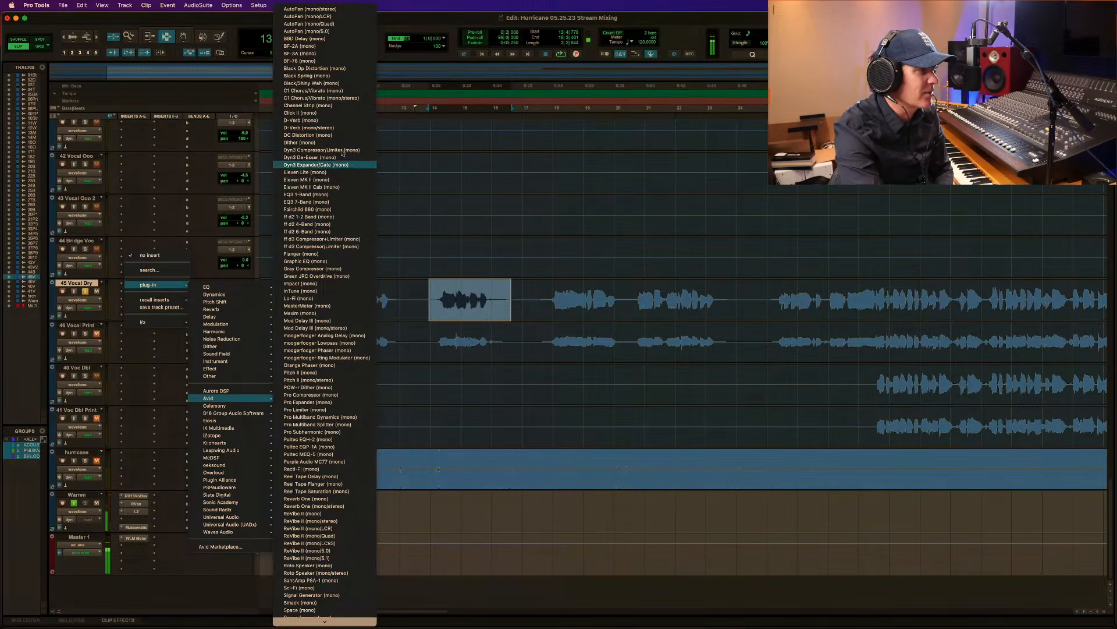
click(340, 65)
drag(136, 294, 126, 289)
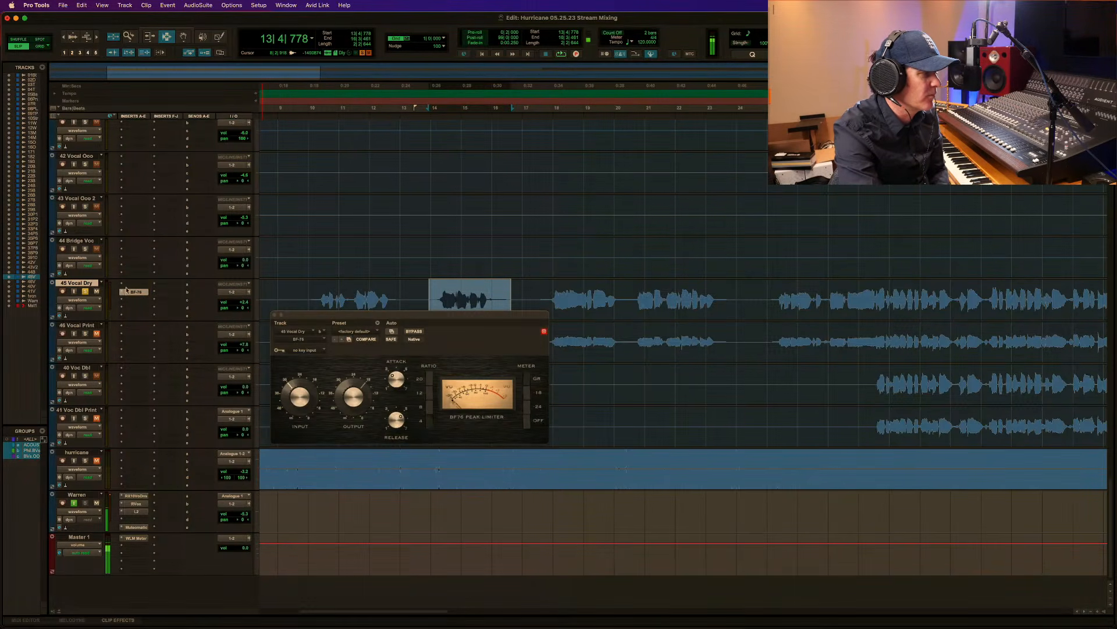
Insert Avid's EQ3 7-Band (mono) on 45 Vocal Dry ahead of the BF-76.
click(123, 286)
mouse_move(139, 285)
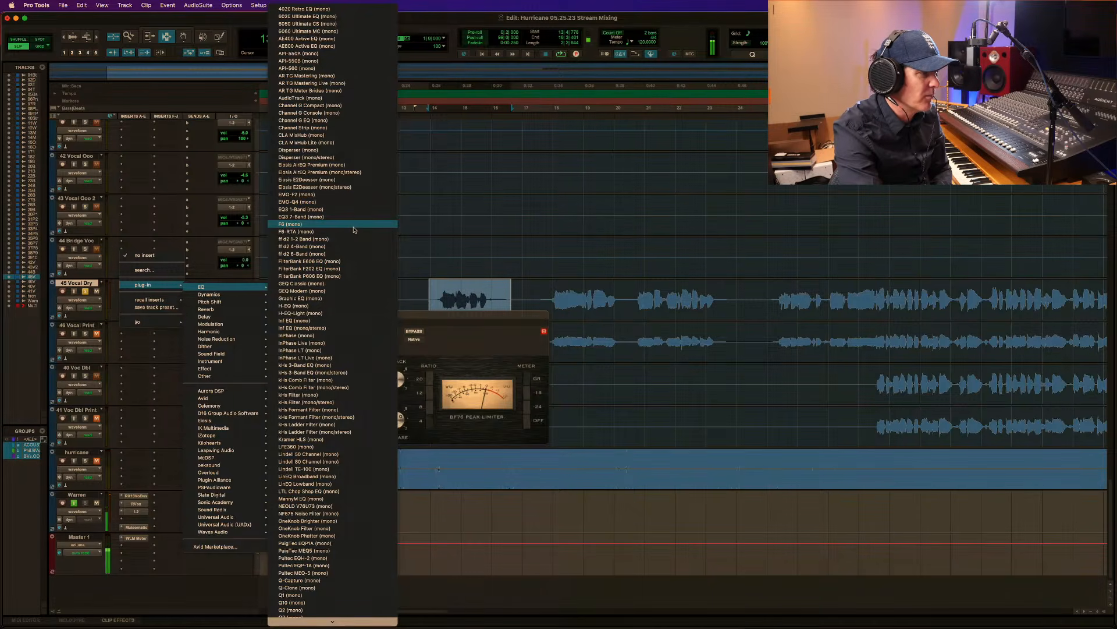
mouse_move(221, 400)
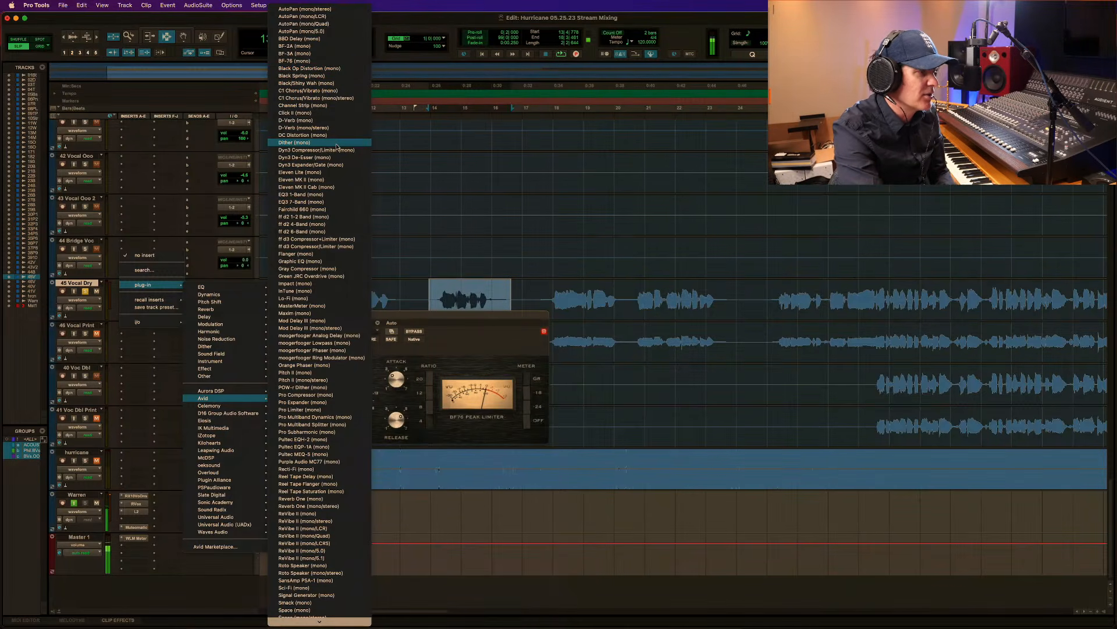
click(329, 201)
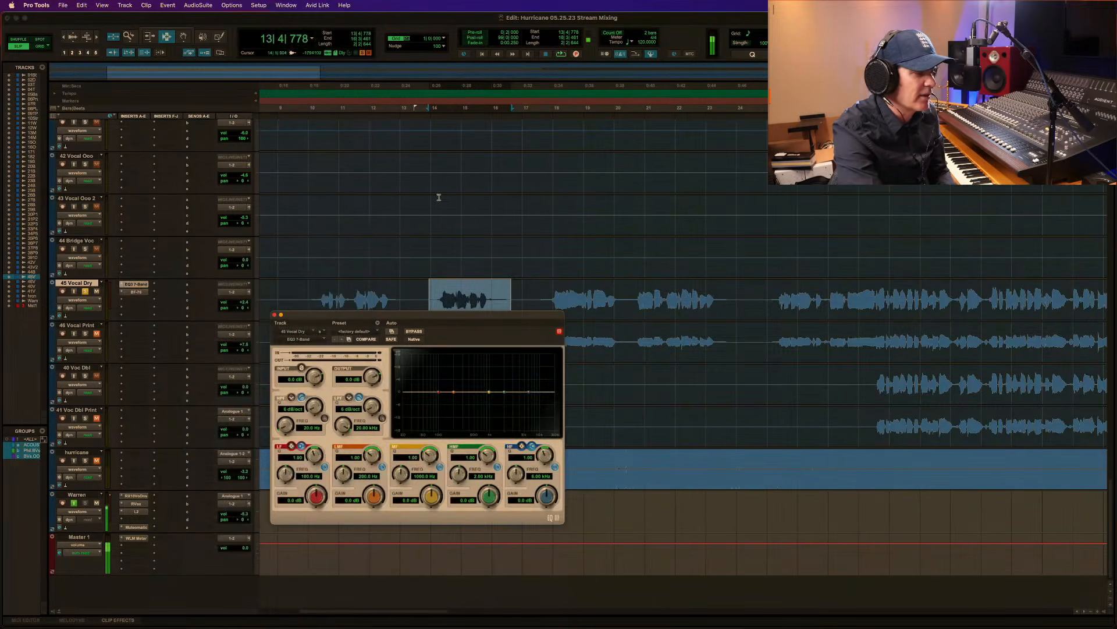
While the phrase plays, high-pass the vocal at about 119 Hz and boost the low-mid band by 1.4 dB.
key(space)
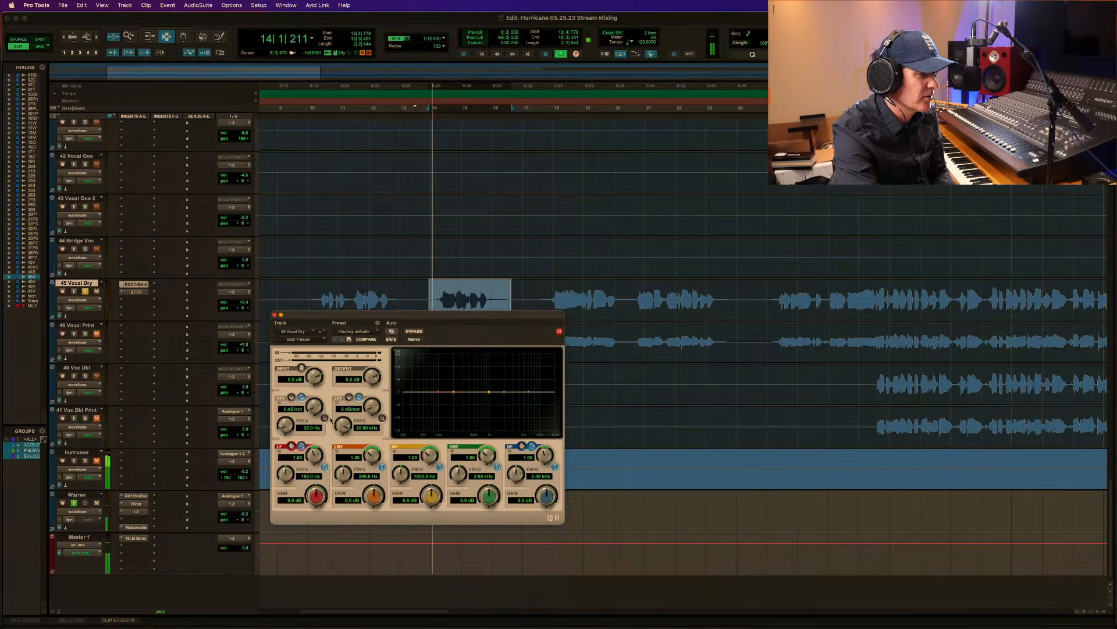
drag(285, 425, 293, 361)
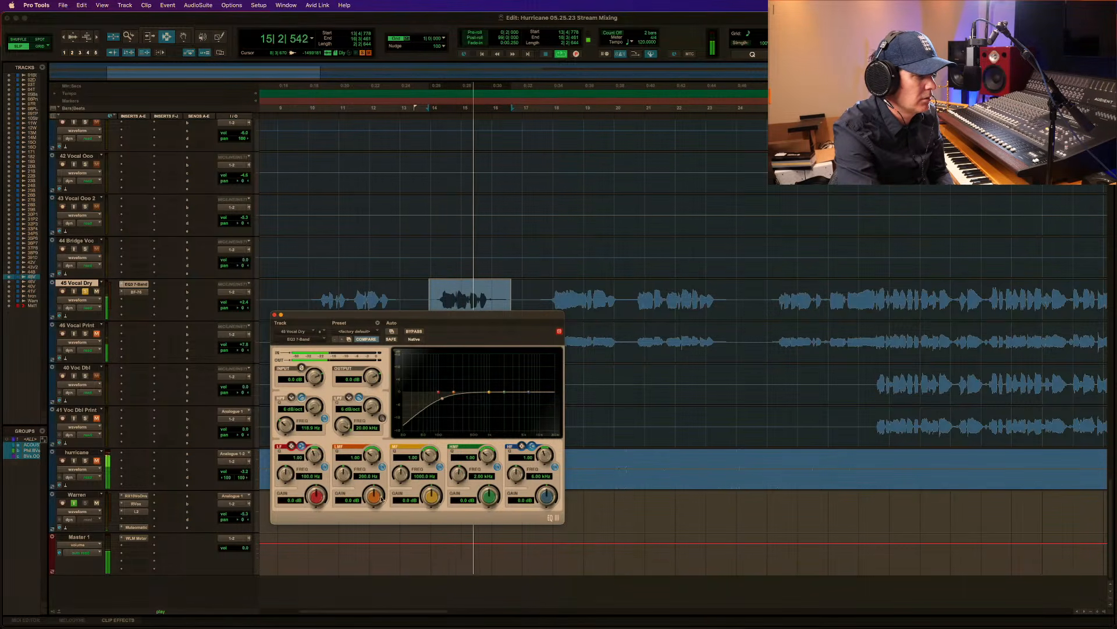
drag(374, 497, 374, 490)
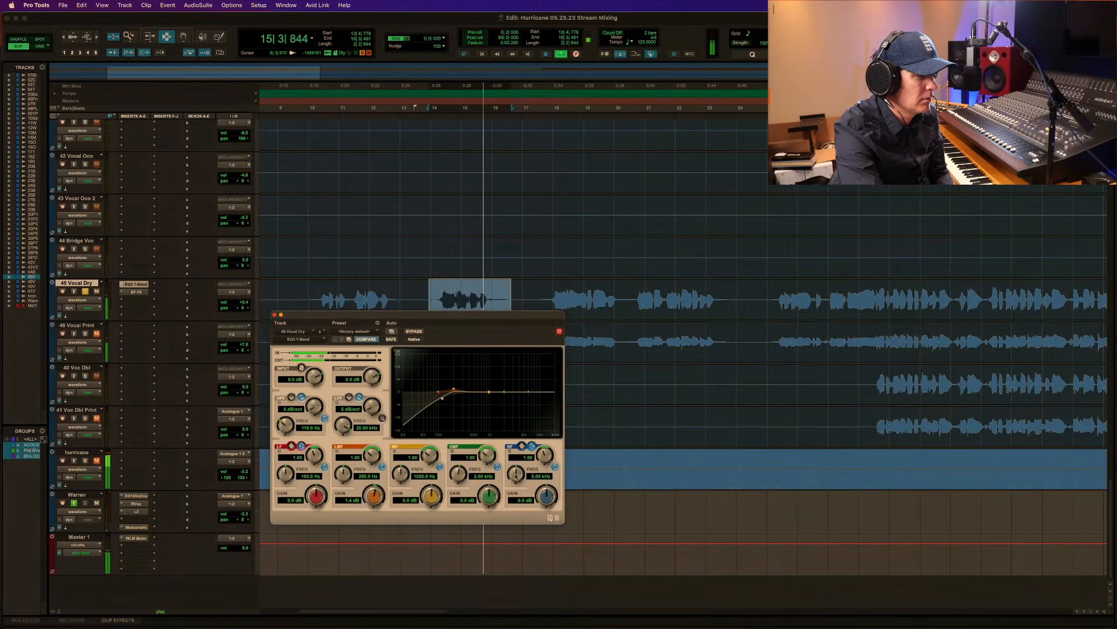
key(space)
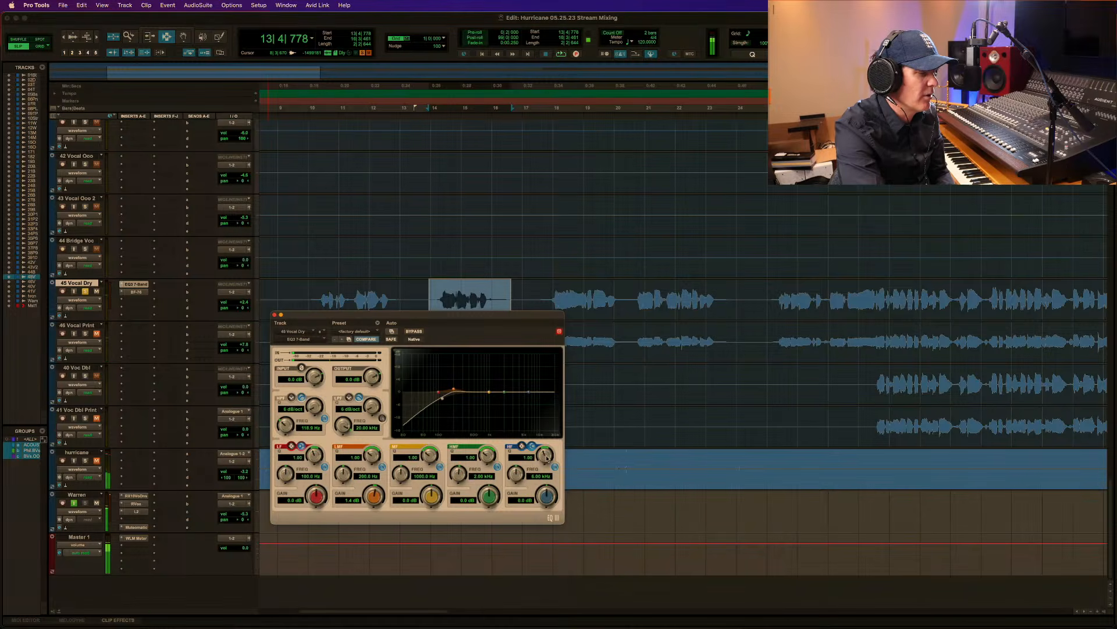
Widen the vocal EQ's high-frequency band to a Q of about 0.23 and boost it by 4.2 dB during playback.
key(space)
drag(547, 458, 548, 453)
mouse_move(550, 496)
mouse_down()
mouse_move(506, 481)
mouse_move(553, 443)
mouse_move(553, 484)
mouse_up()
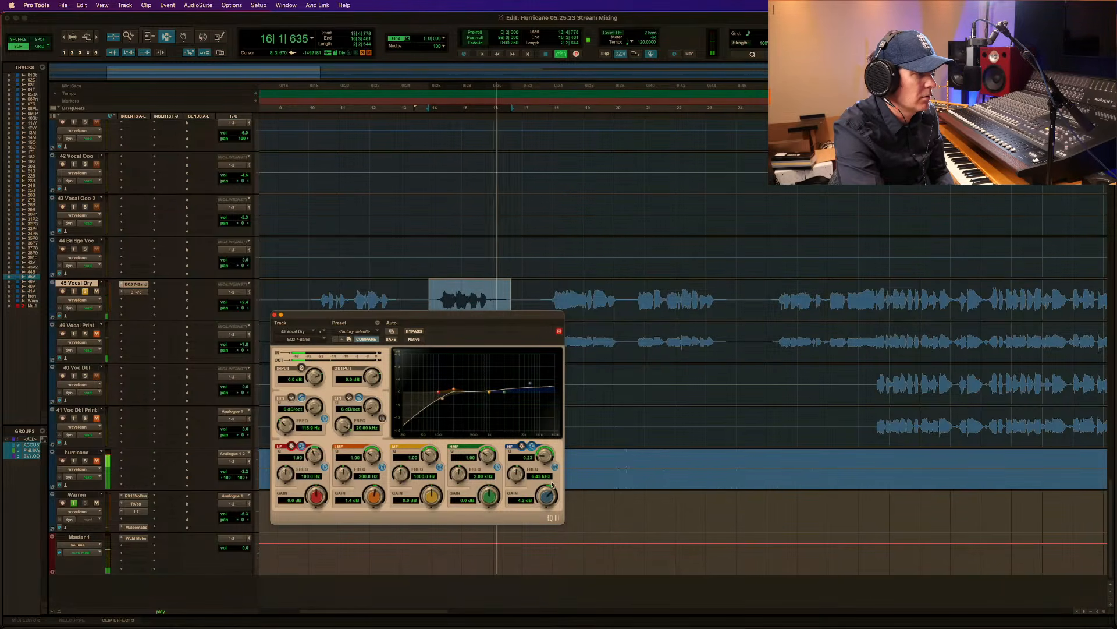
Compare the vocal phrase with the EQ3 7-Band bypassed and active.
click(419, 331)
click(420, 331)
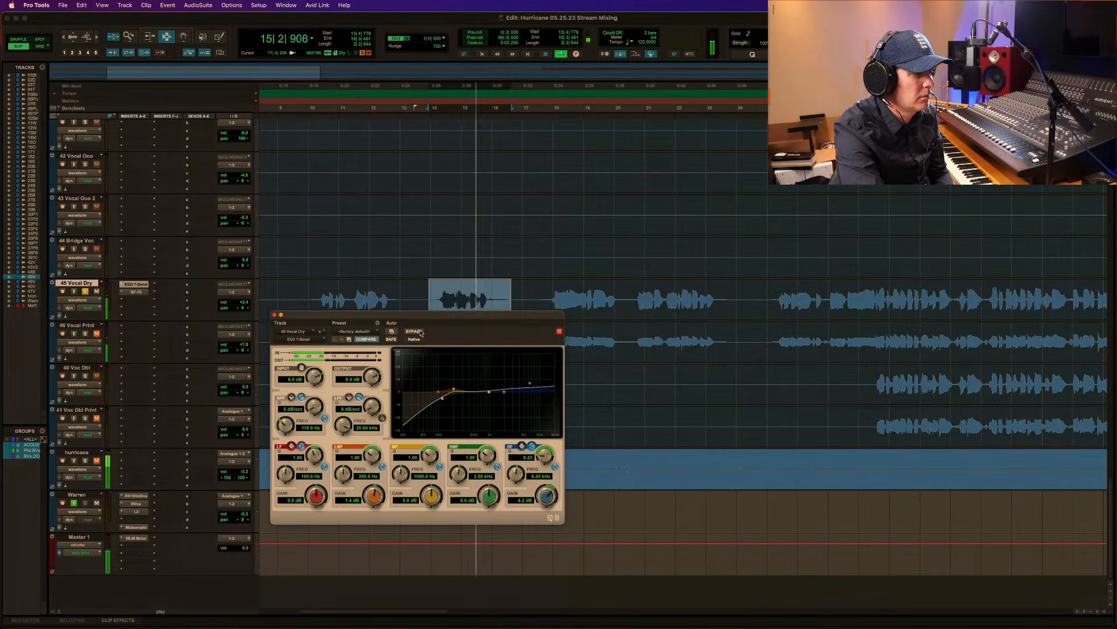
key(space)
Unsolo 45 Vocal Dry and play the selected phrase with the full mix.
click(89, 291)
key(space)
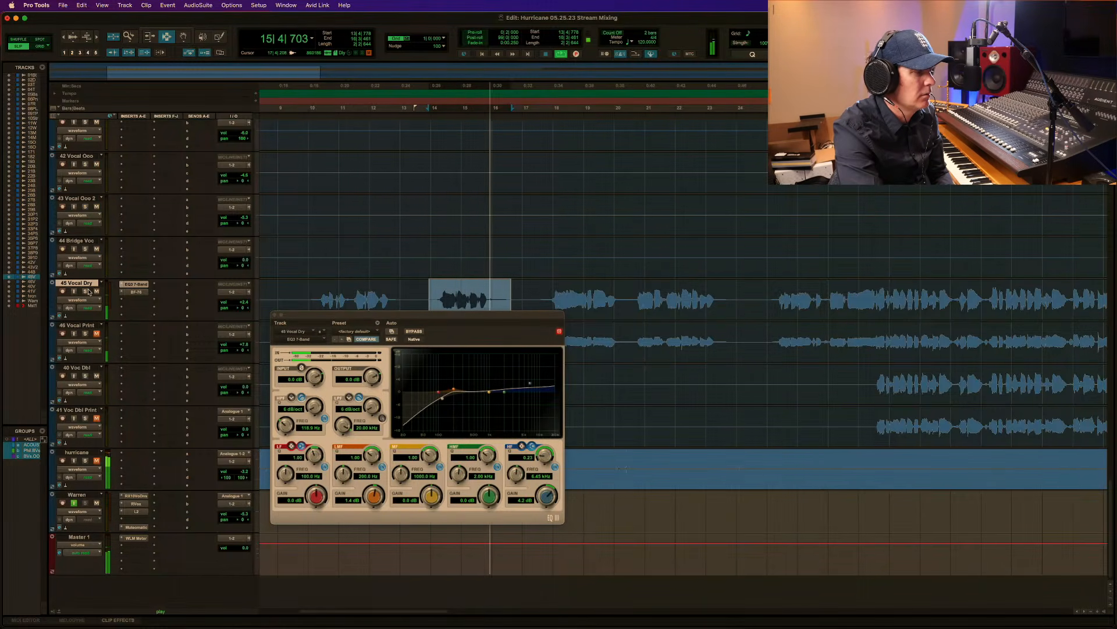
key(space)
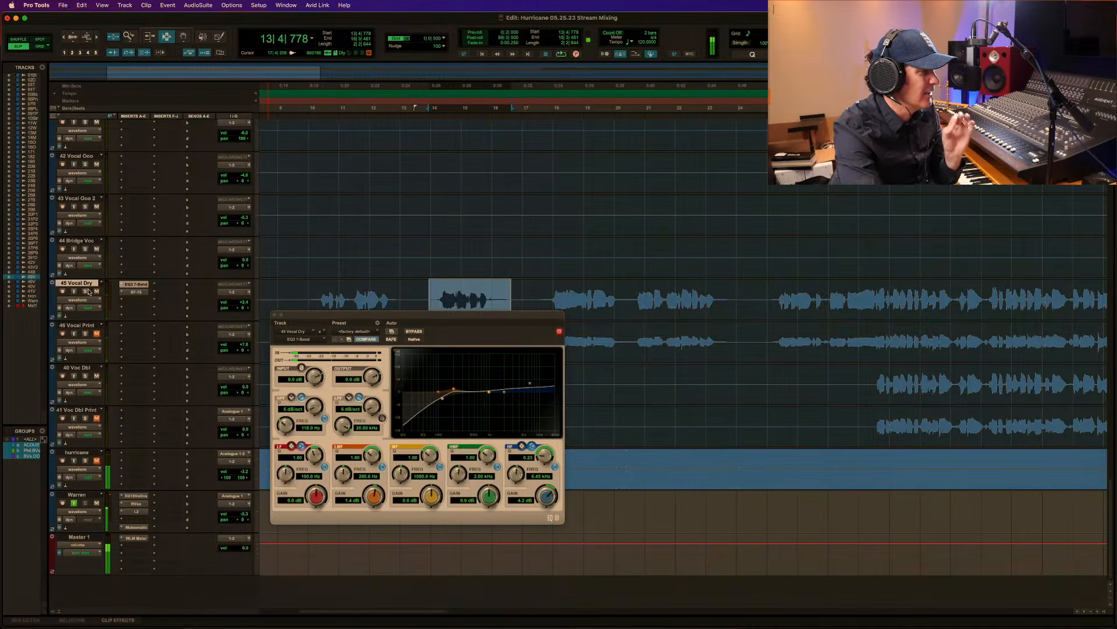
Insert a Dyn3 De-Esser (mono) ahead of the EQ on 45 Vocal Dry and audition its Listen mode while the selected phrase plays.
click(121, 286)
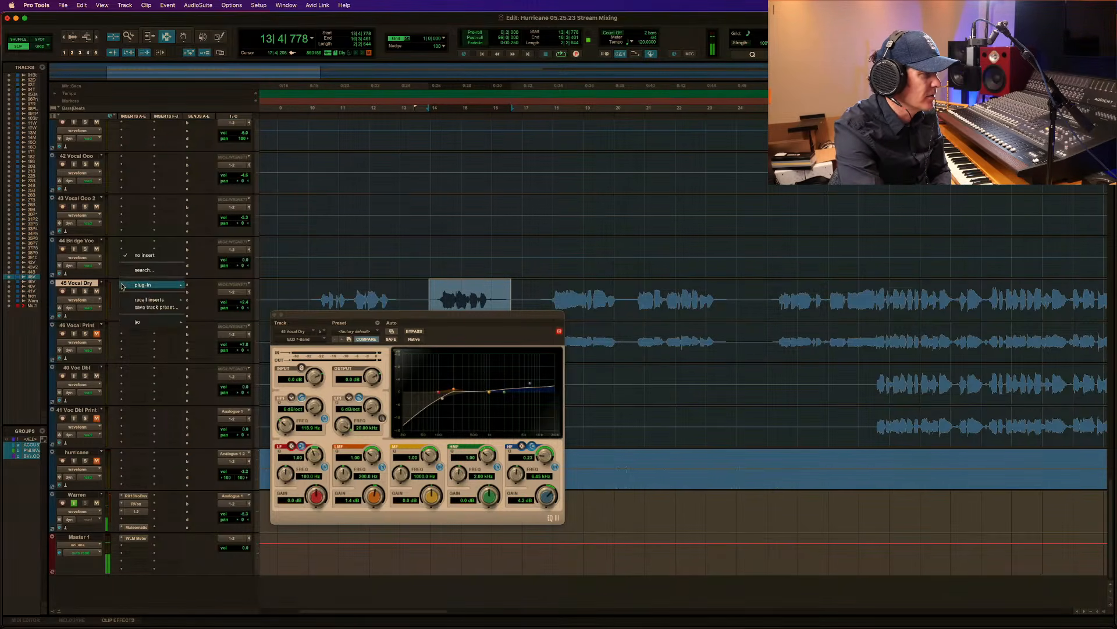
mouse_move(212, 398)
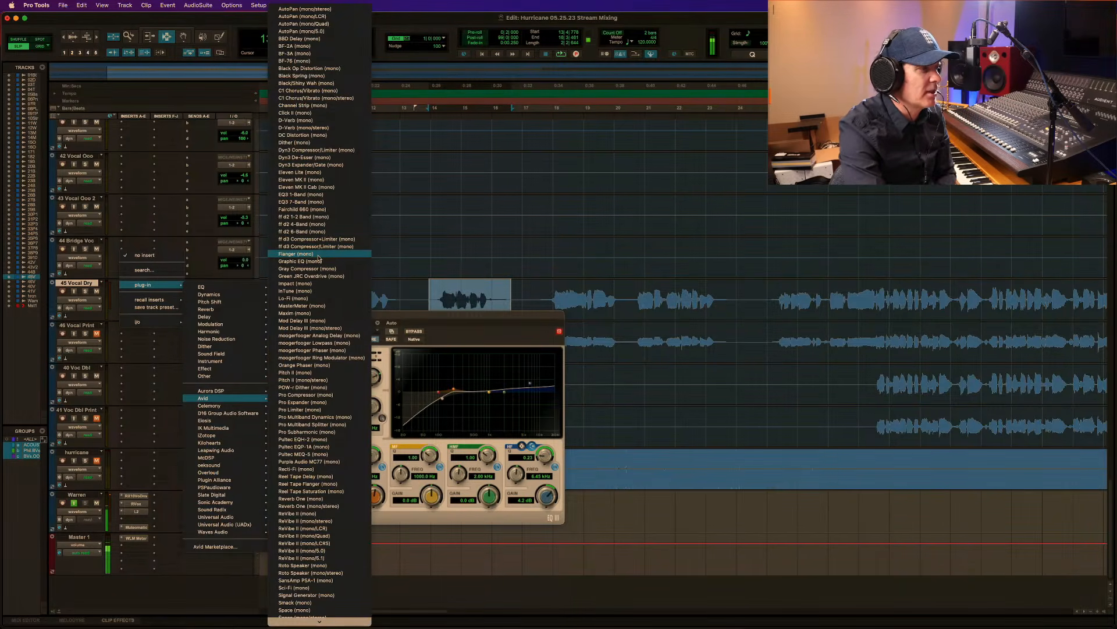
click(366, 158)
key(space)
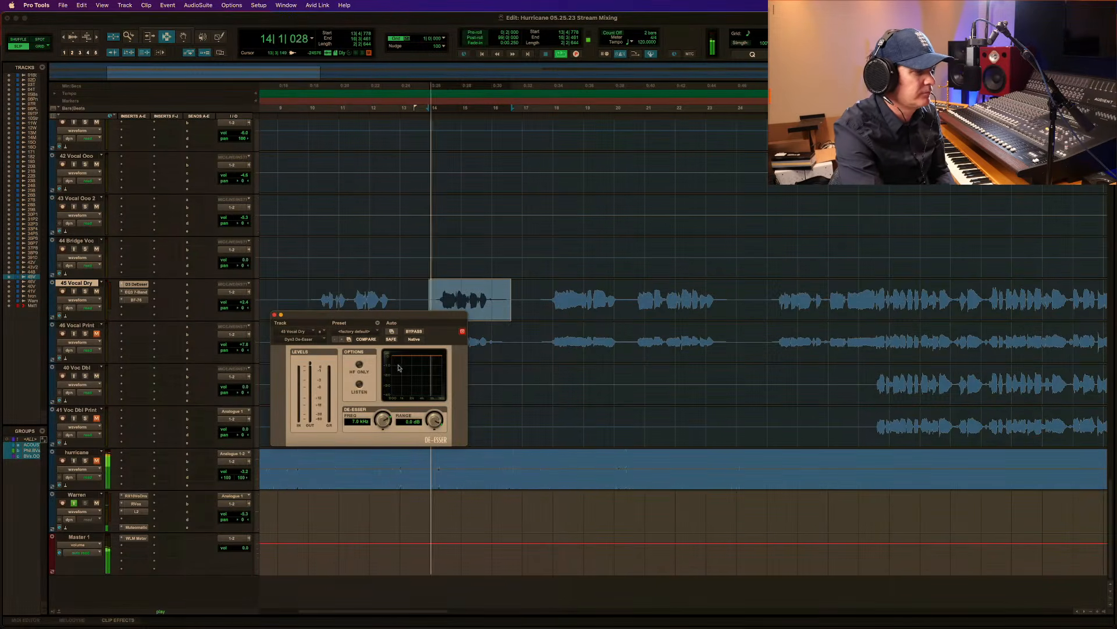
click(359, 384)
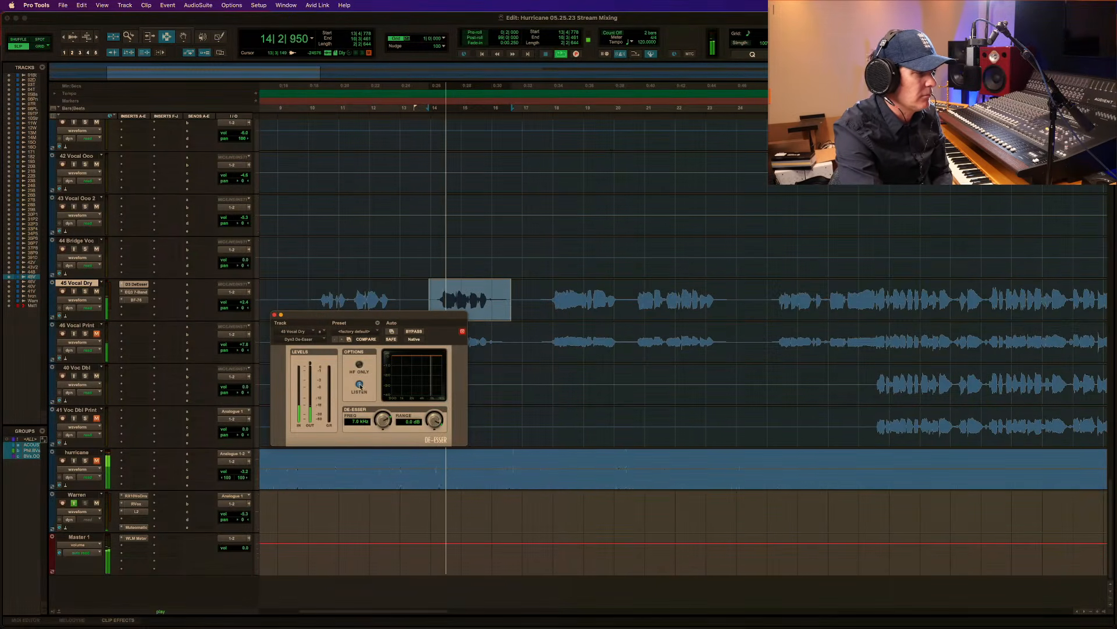
Solo 45 Vocal Dry, deepen the De-Esser's range reduction during playback, and turn off its Listen mode.
click(85, 291)
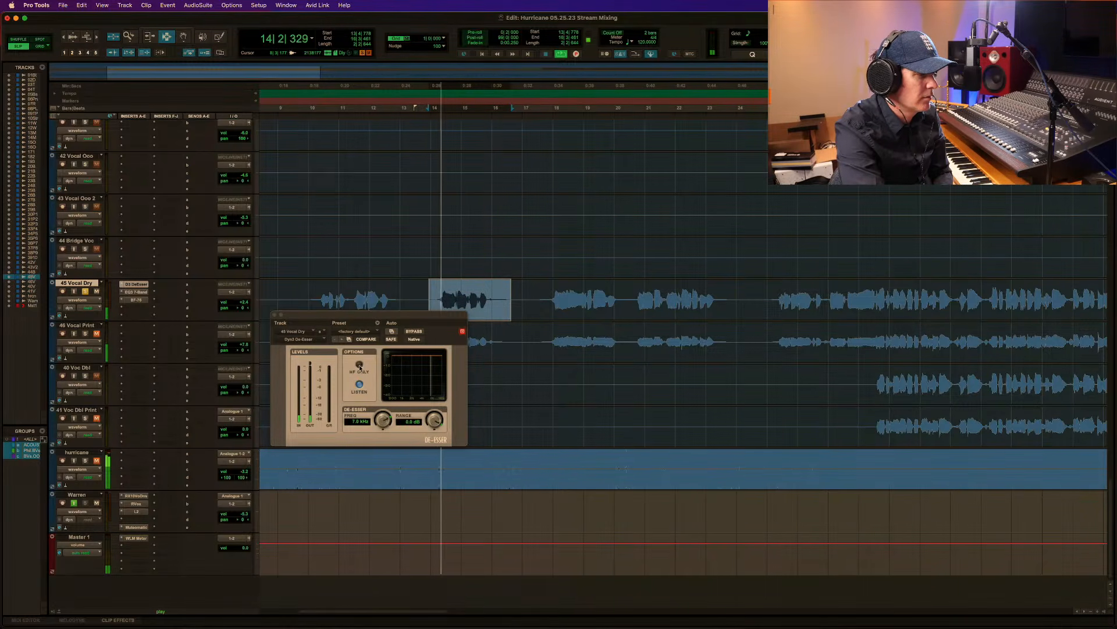
drag(419, 421, 418, 455)
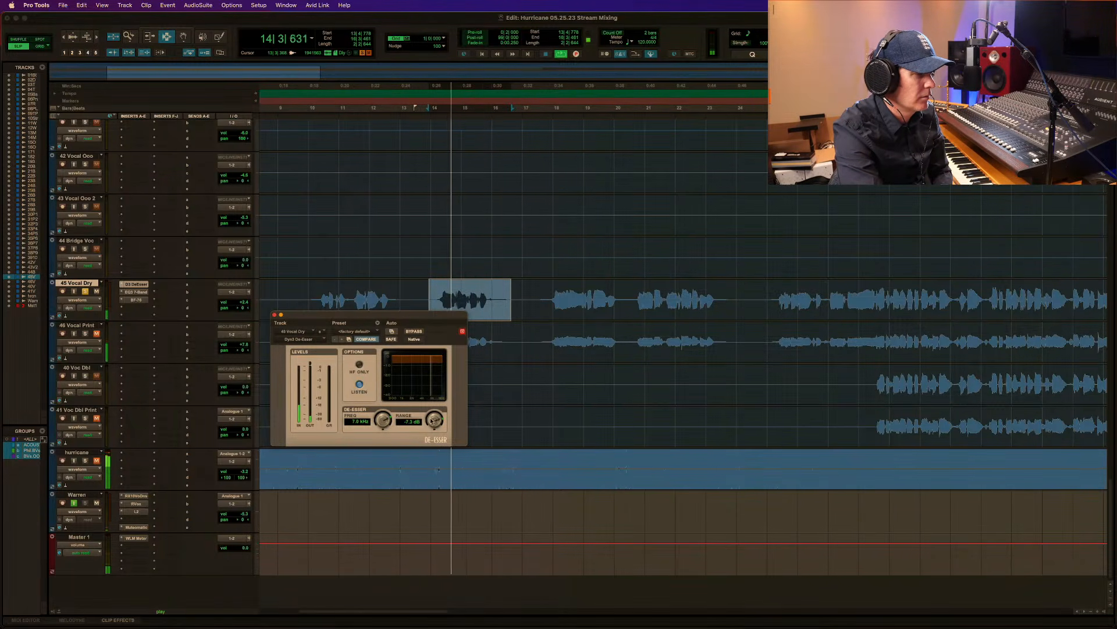
drag(434, 421, 428, 426)
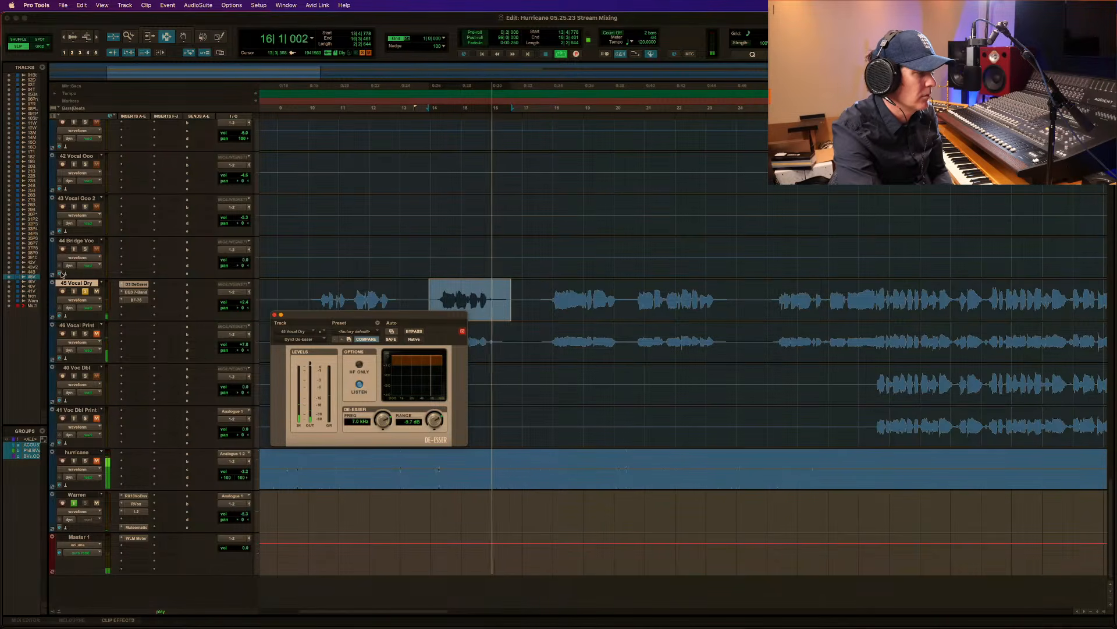
click(360, 385)
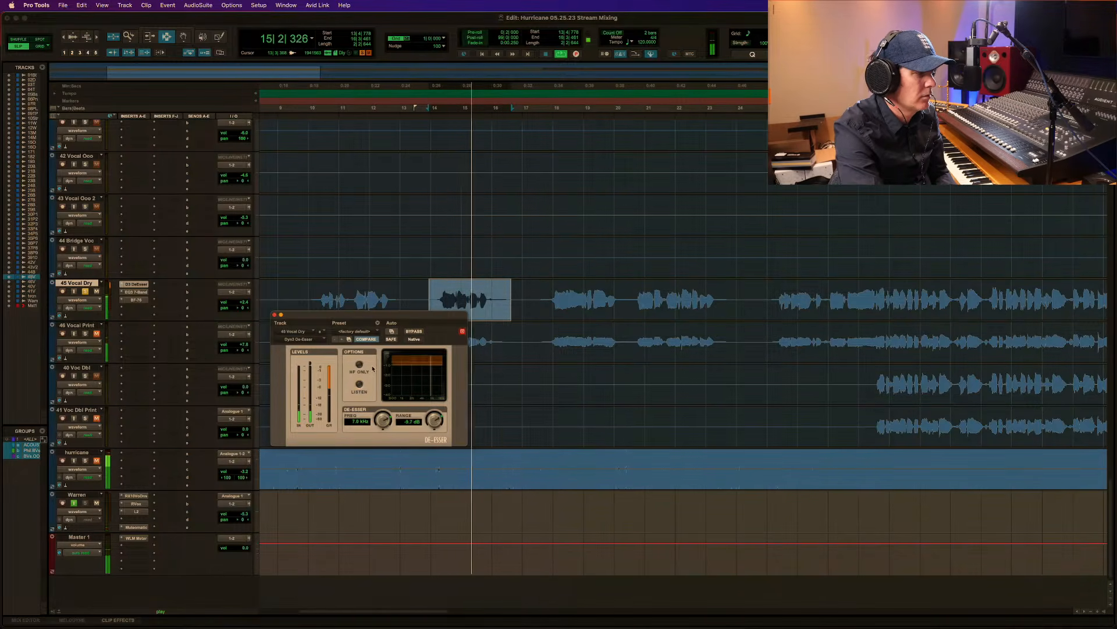
Unsolo 45 Vocal Dry, play the de-essed phrase with the full mix, and close the De-Esser window.
key(space)
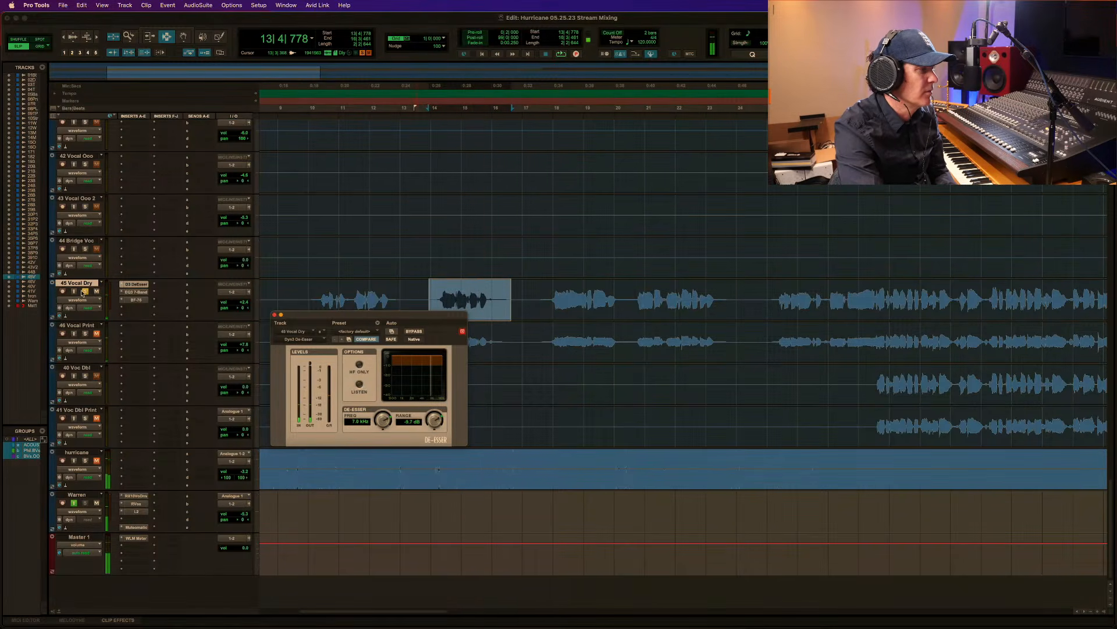
key(space)
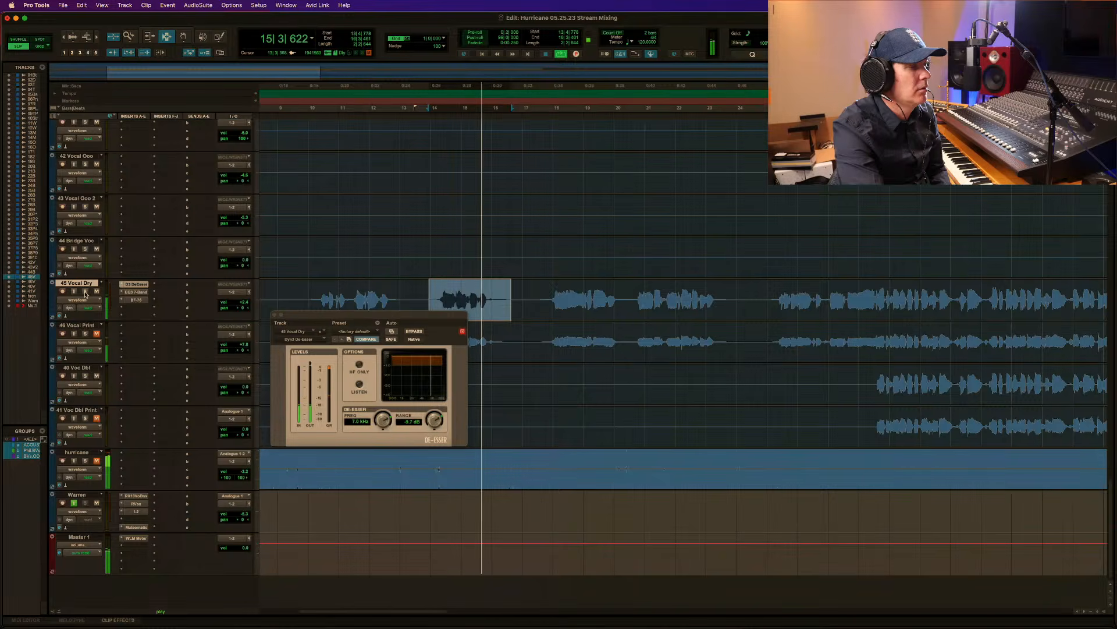
key(space)
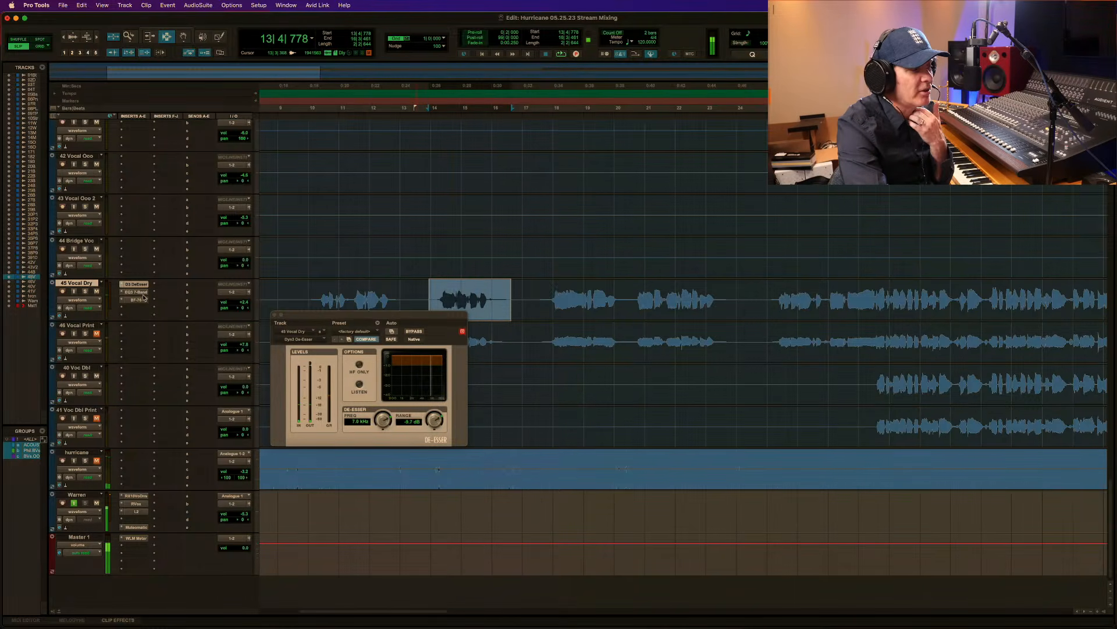
click(275, 315)
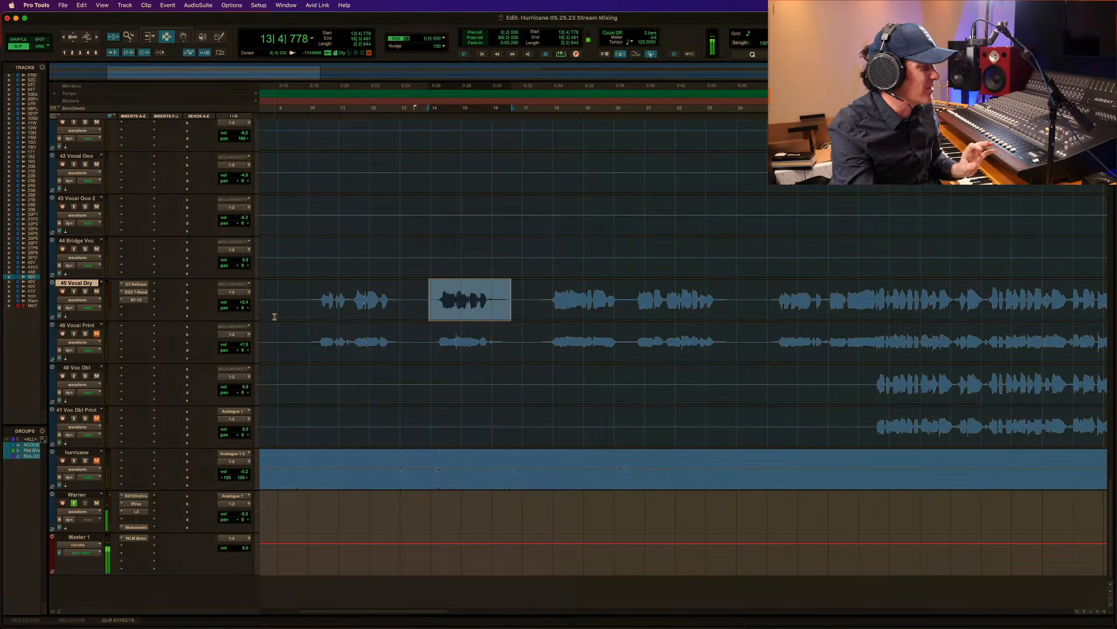
Create one new stereo Aux Input track below 45 Vocal Dry.
key(super+shift+n)
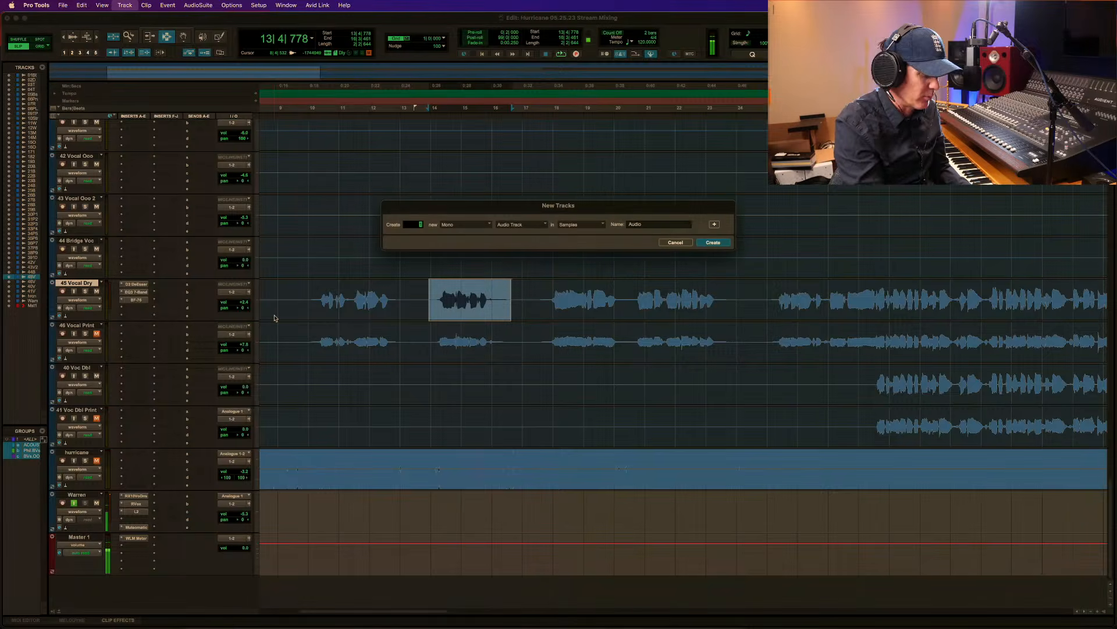
key(super+Right)
key(super+Down)
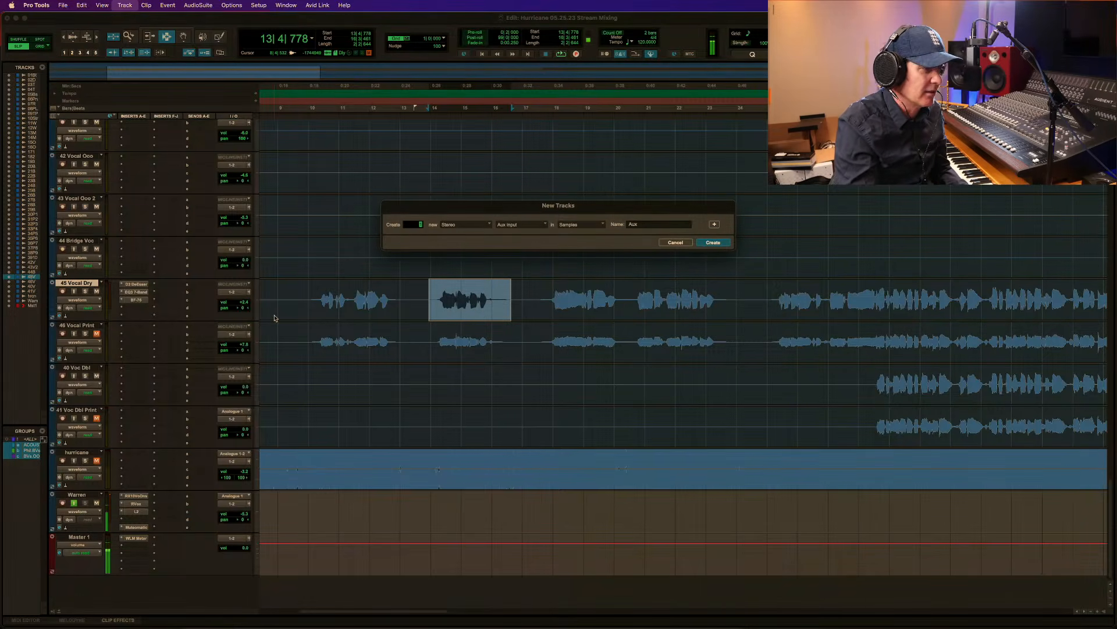
key(Return)
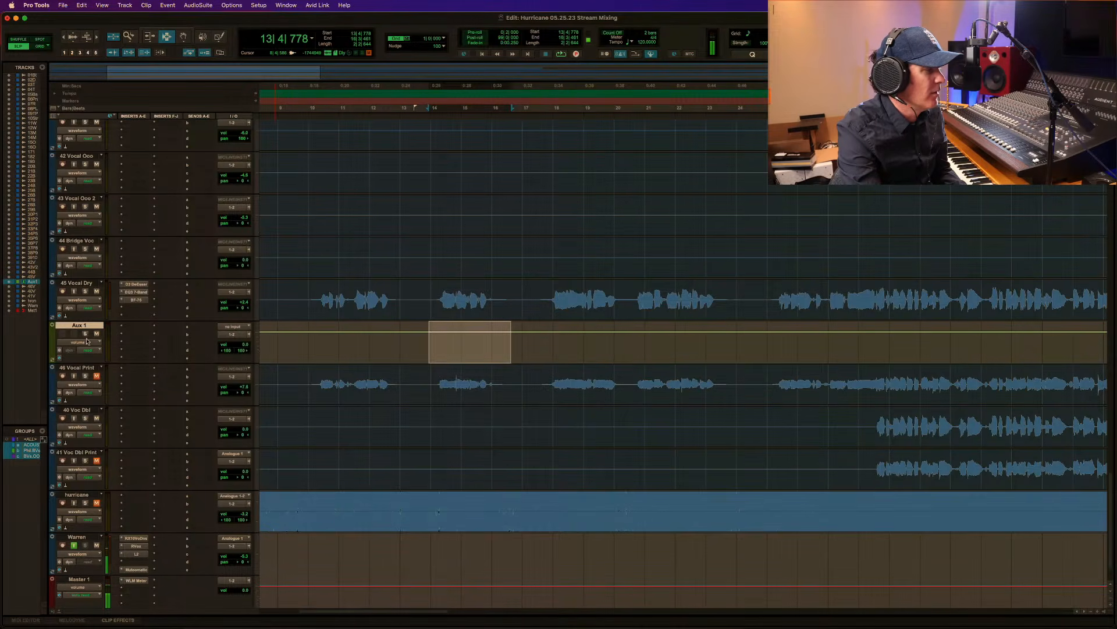
Send 45 Vocal Dry to Bus 1-2 (Stereo) at 0.0 dB and set the new aux track's input to Bus 1-2.
click(200, 287)
mouse_move(200, 294)
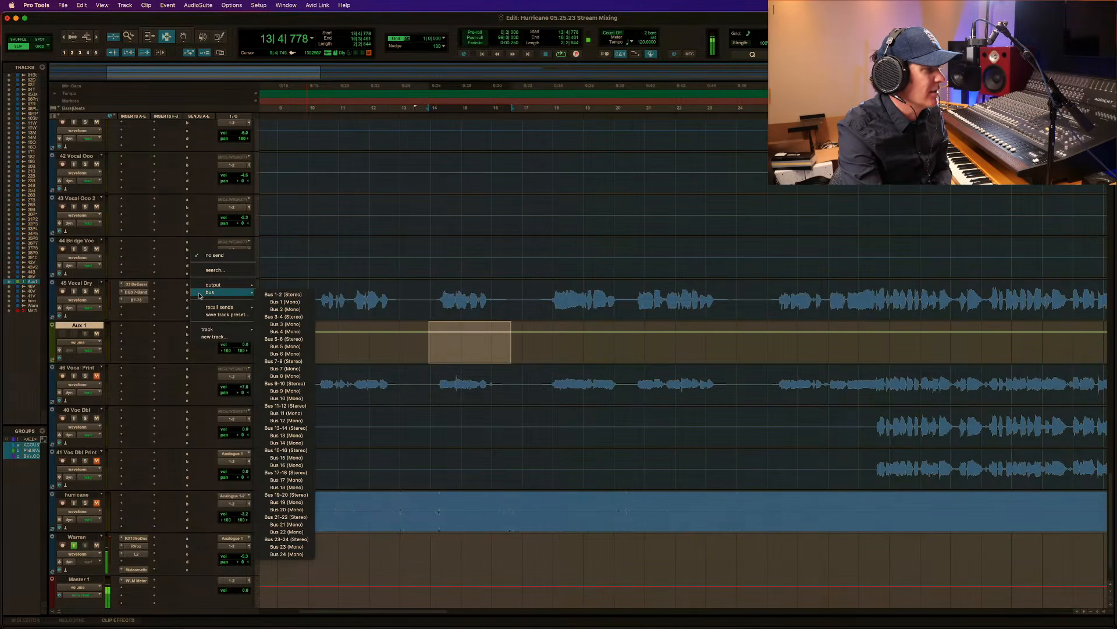
click(295, 295)
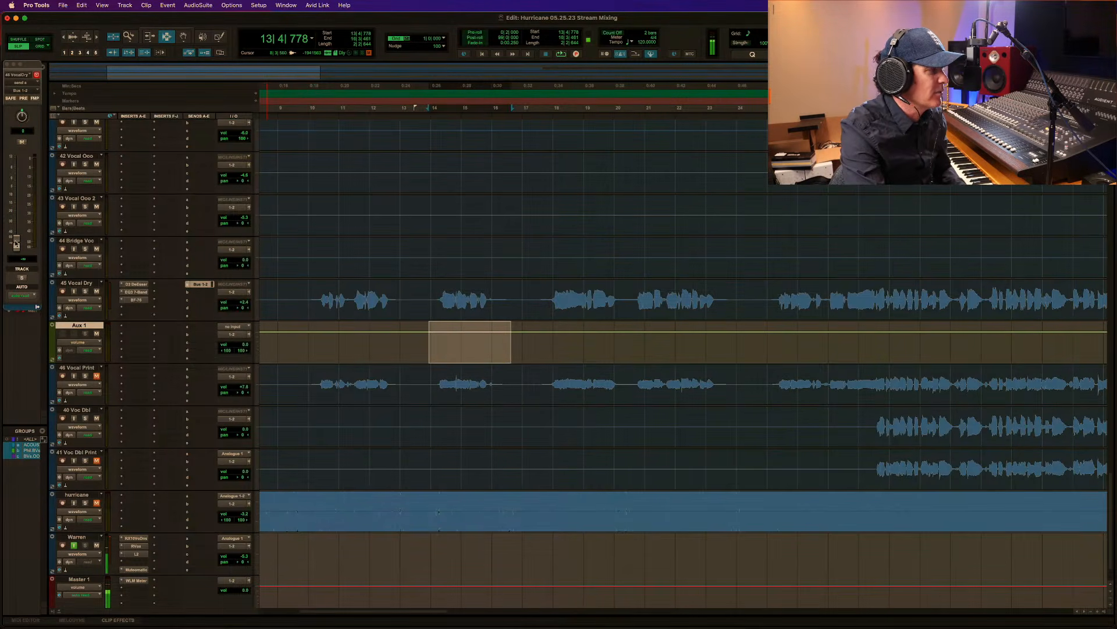
click(233, 329)
mouse_move(239, 334)
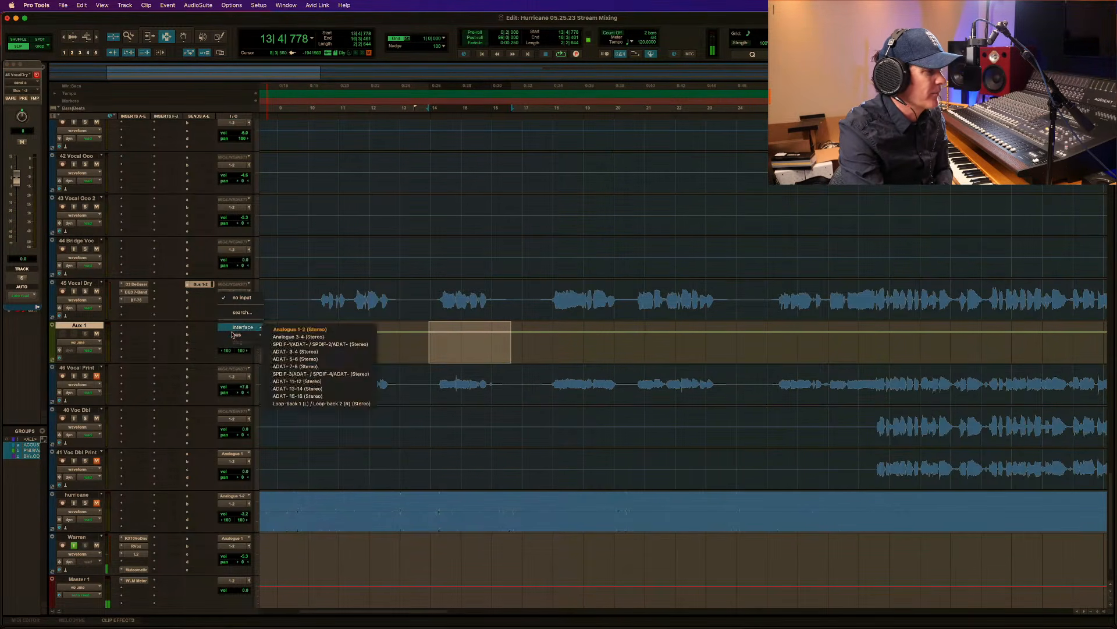
click(291, 338)
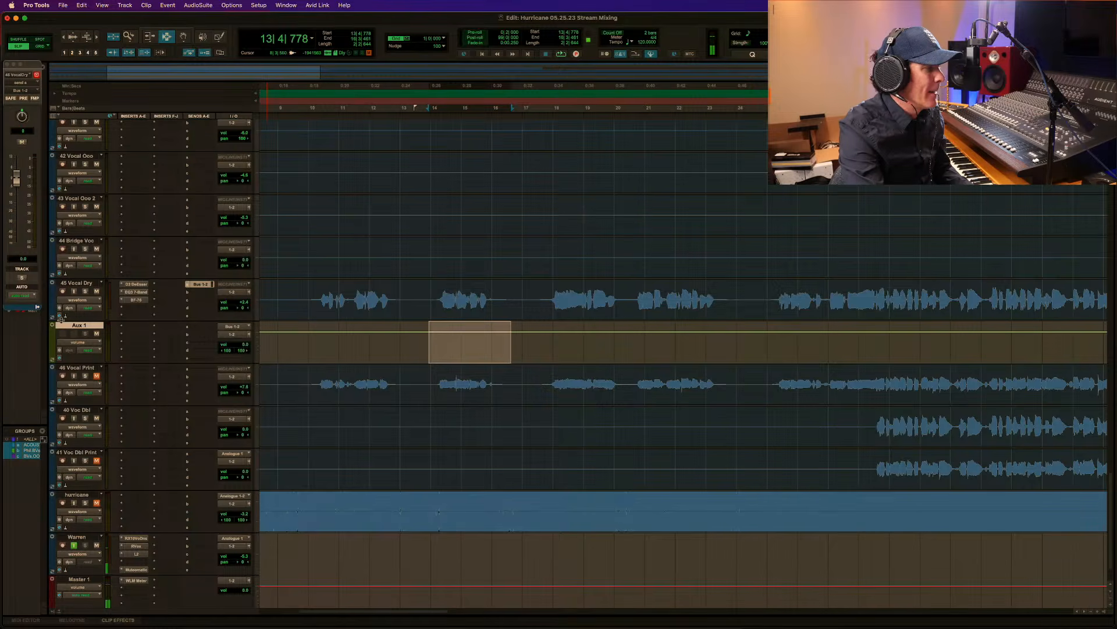
Rename the new aux track Vocal.Reverb.
double_click(78, 326)
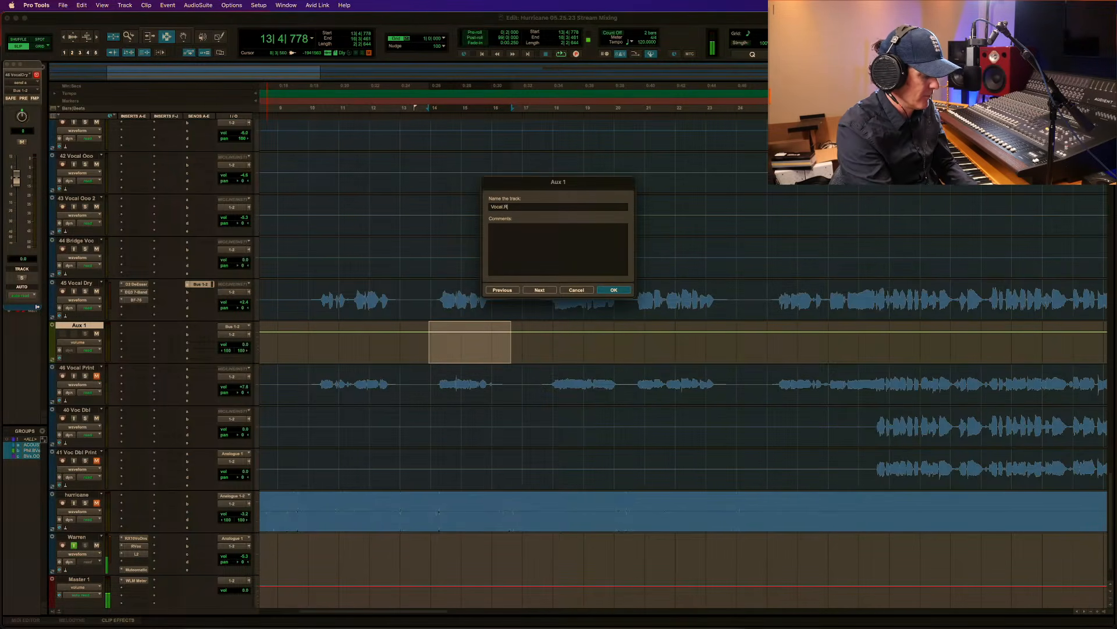
text(Vocal.Reverb)
key(Return)
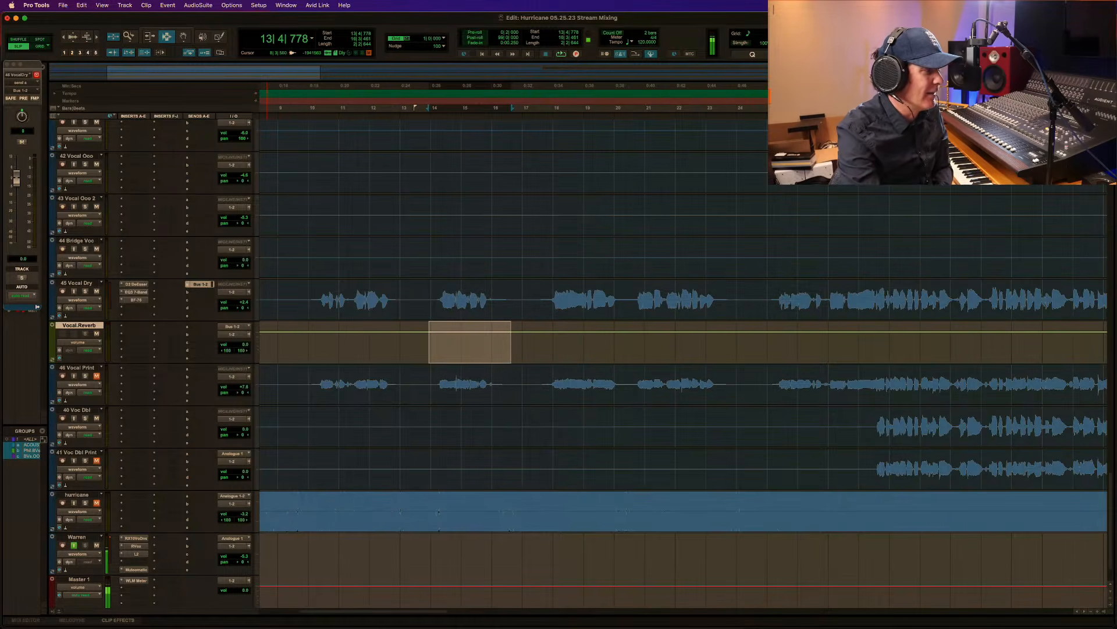
Insert a stereo D-Verb on Vocal.Reverb, choose a medium plate with a 1.2 sec decay, and audition it with the mix.
click(136, 329)
mouse_move(166, 327)
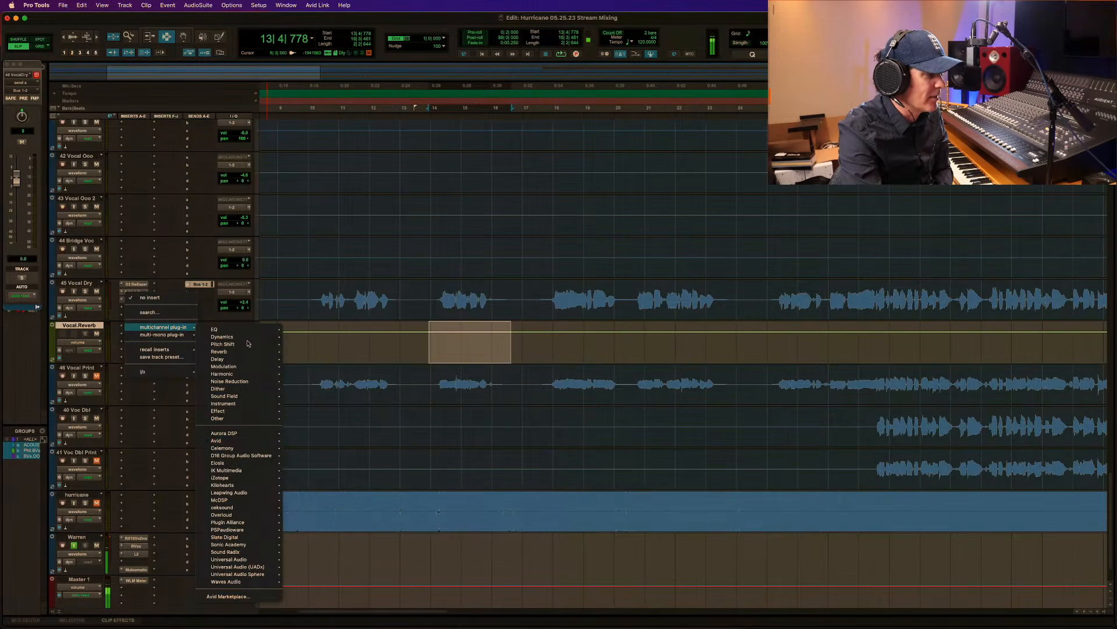
mouse_move(228, 441)
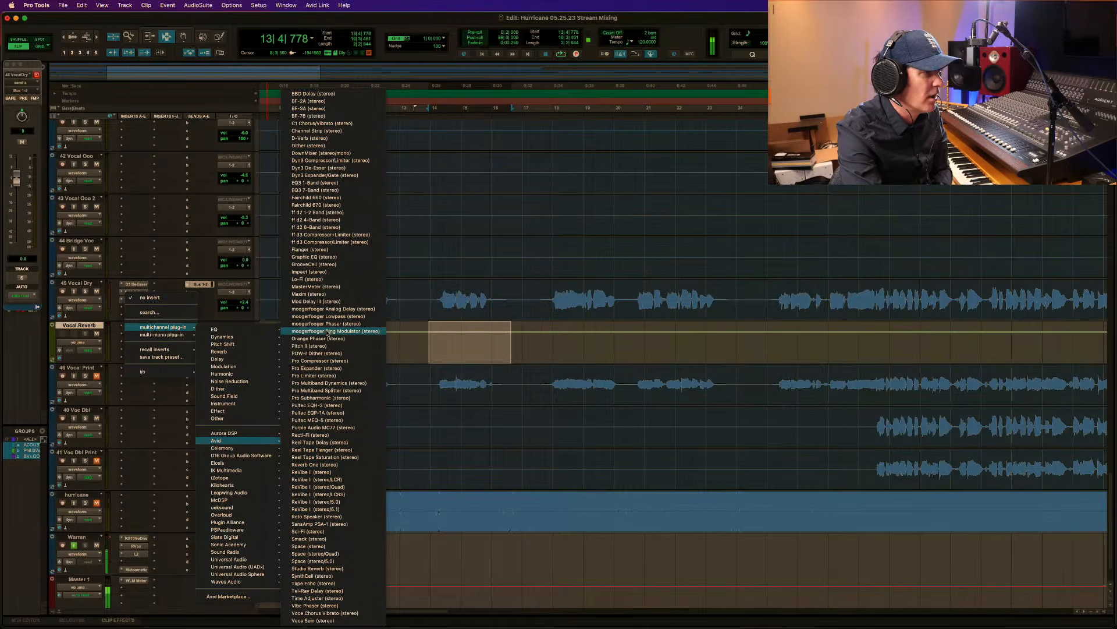
click(308, 116)
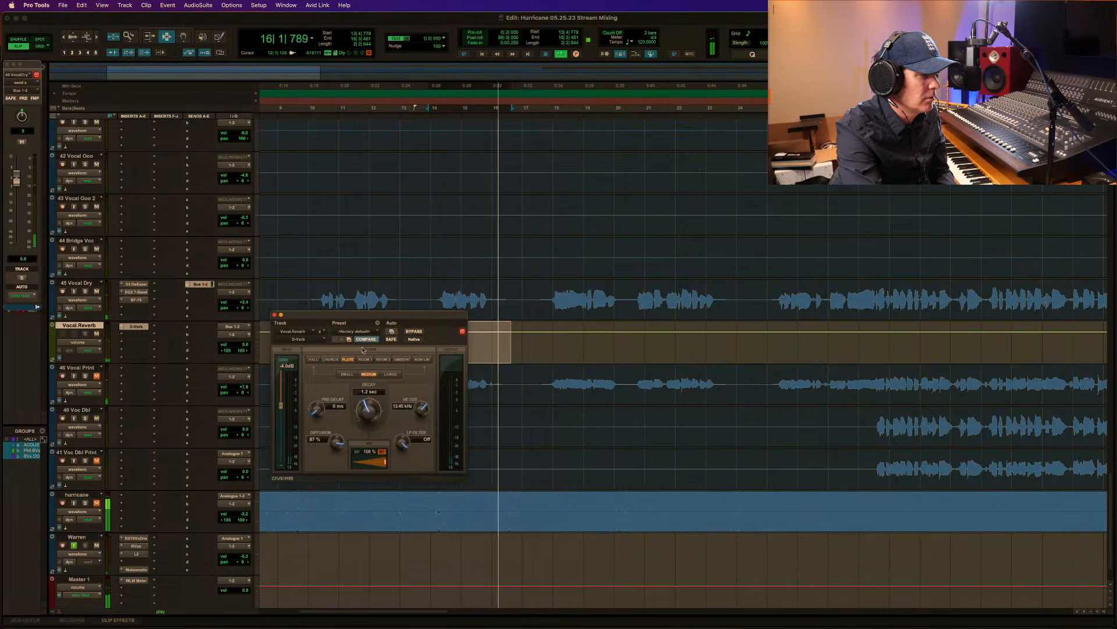
key(space)
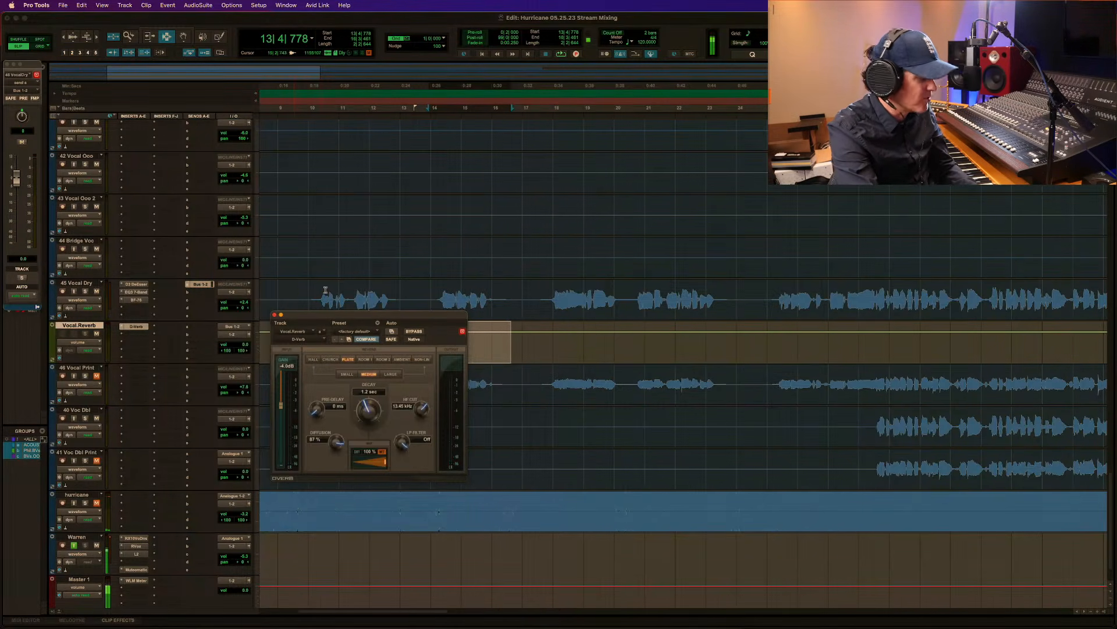
Zoom out the timeline and play the mix from around bar 24 on 45 Vocal Dry into the chorus.
key(super+bracketleft)
click(397, 290)
key(space)
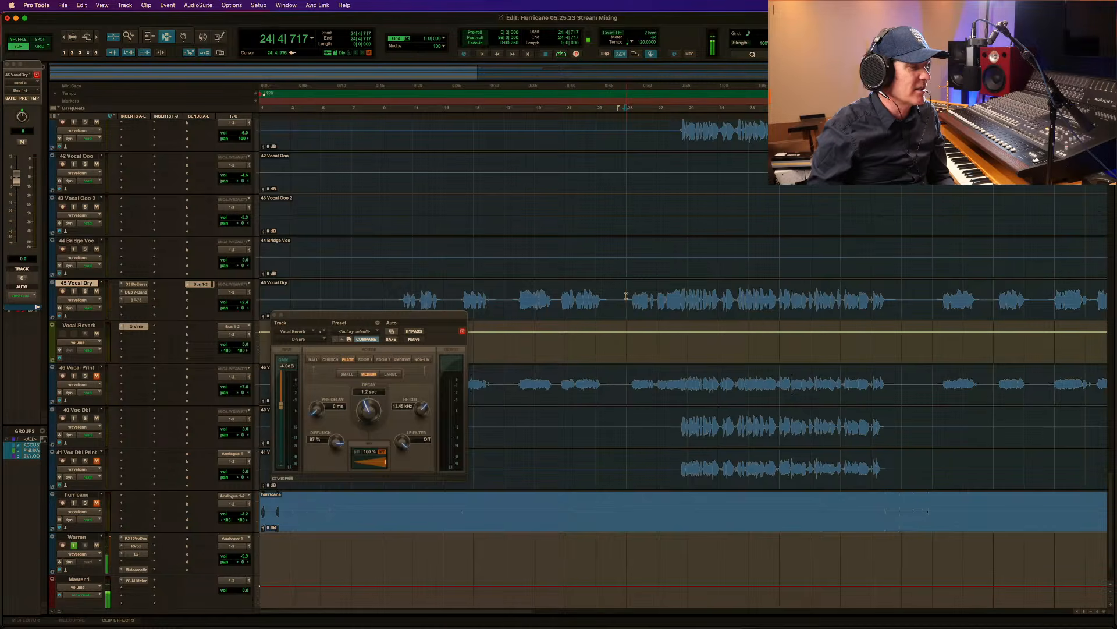
key(space)
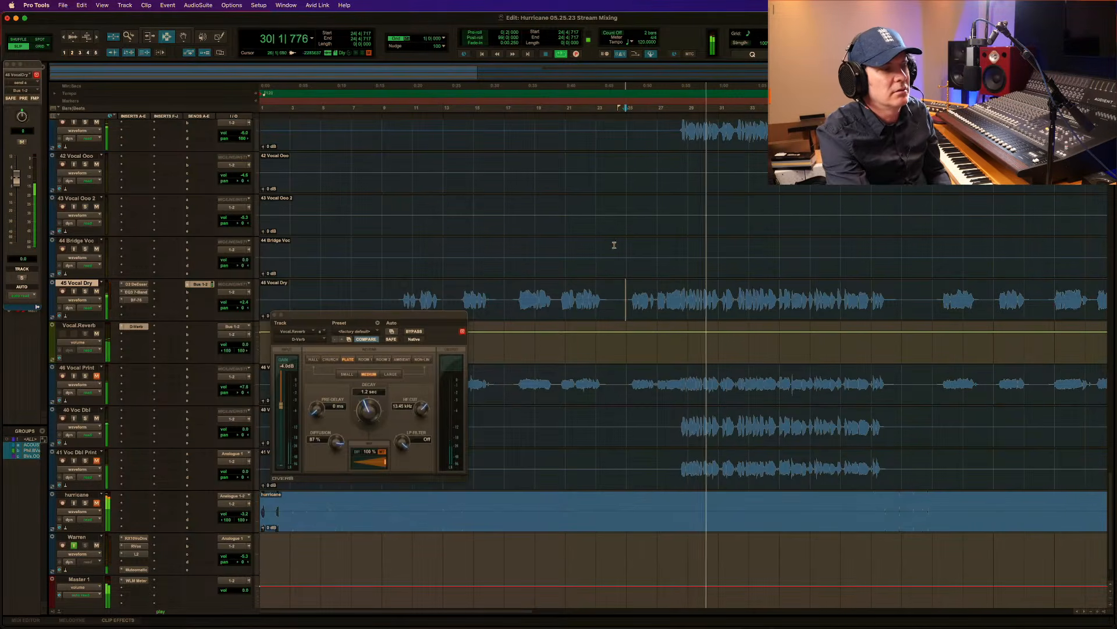
key(space)
Play the chorus from bar 28 with the vocal reverb active, closing the D-Verb window during playback.
click(680, 127)
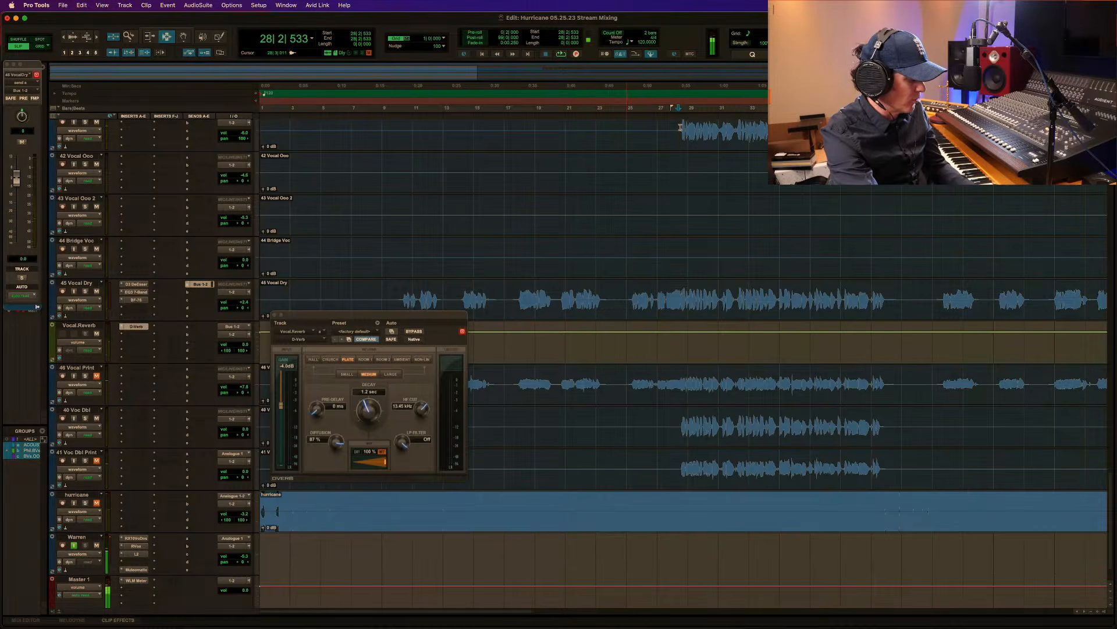
key(r)
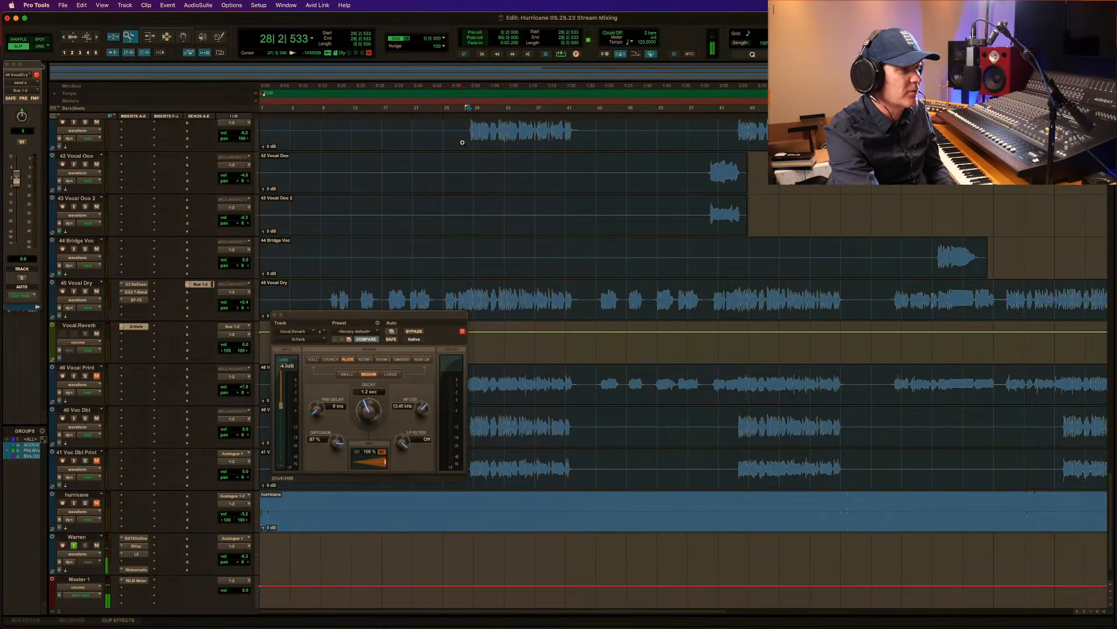
drag(662, 136, 683, 137)
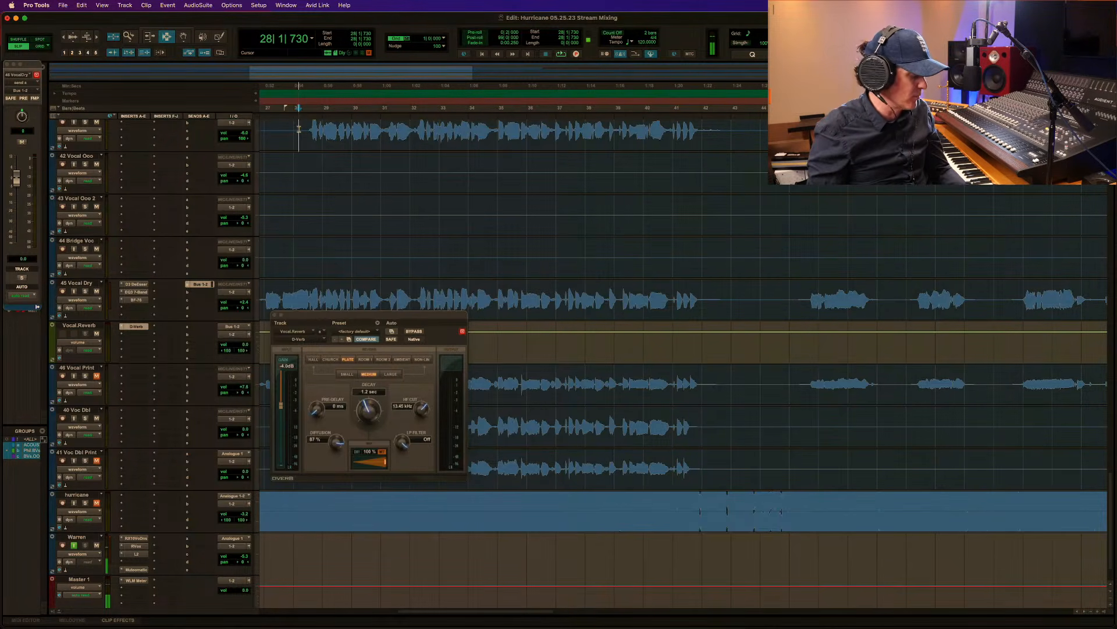
key(space)
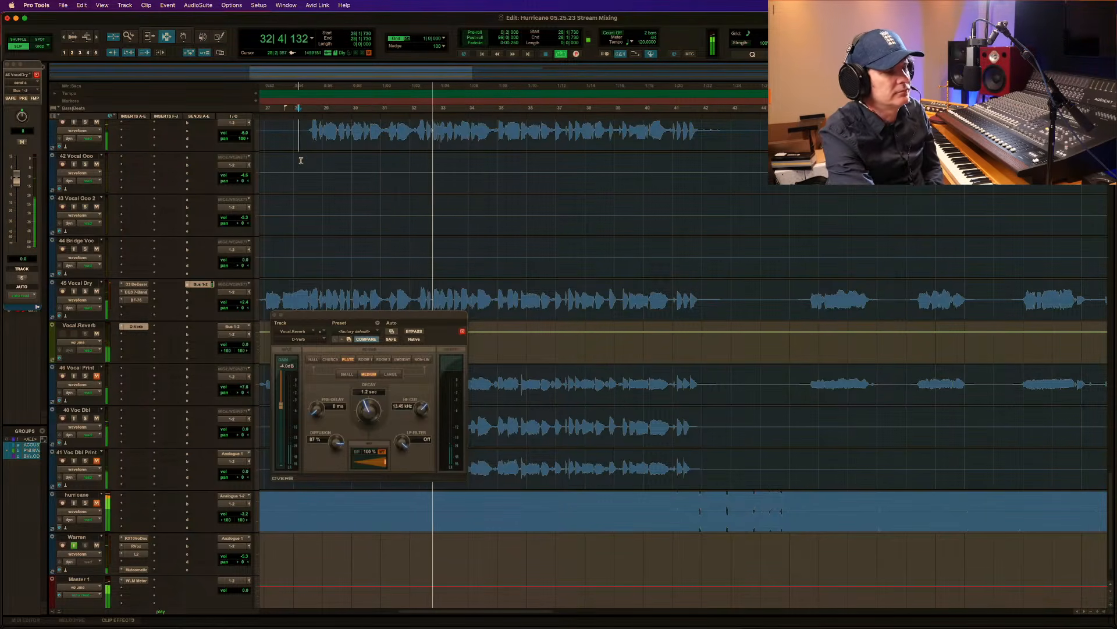
click(277, 314)
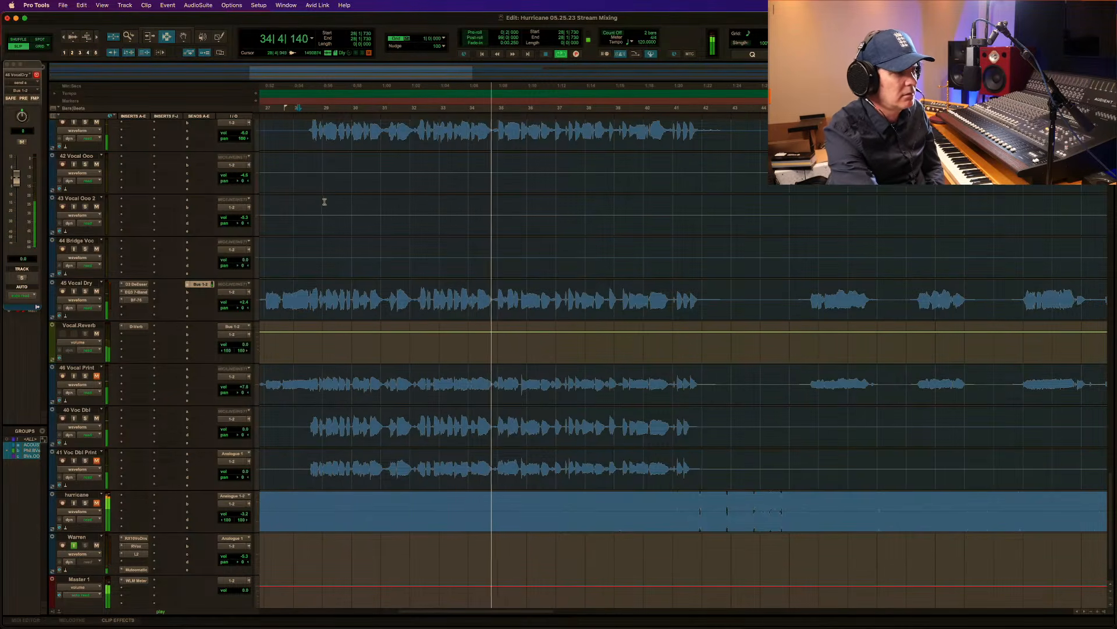
scroll(308, 130, left, 1)
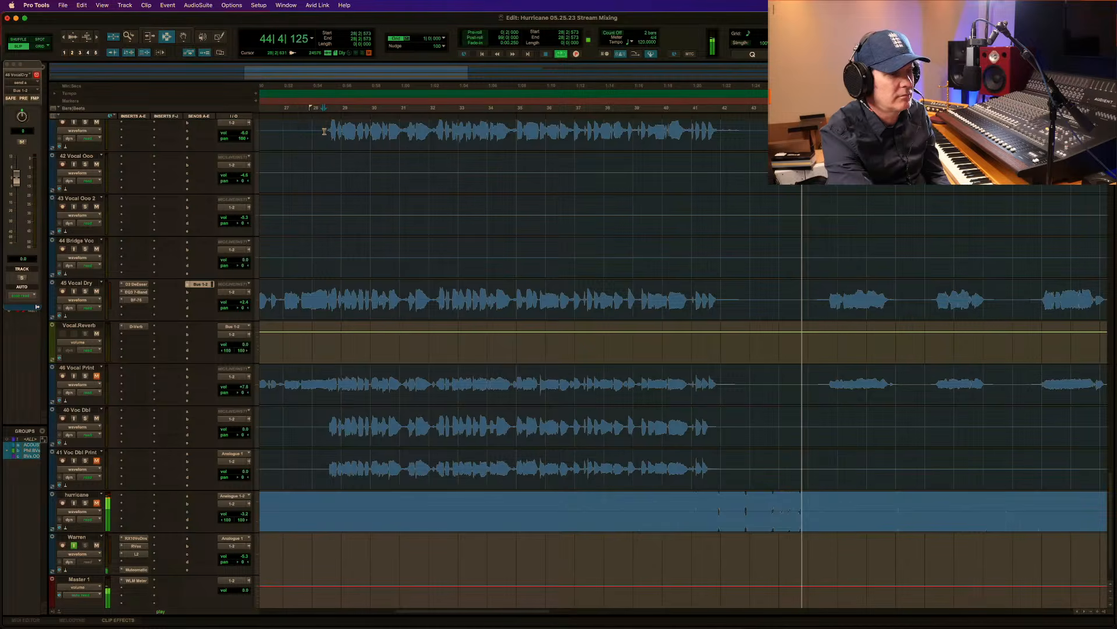
key(space)
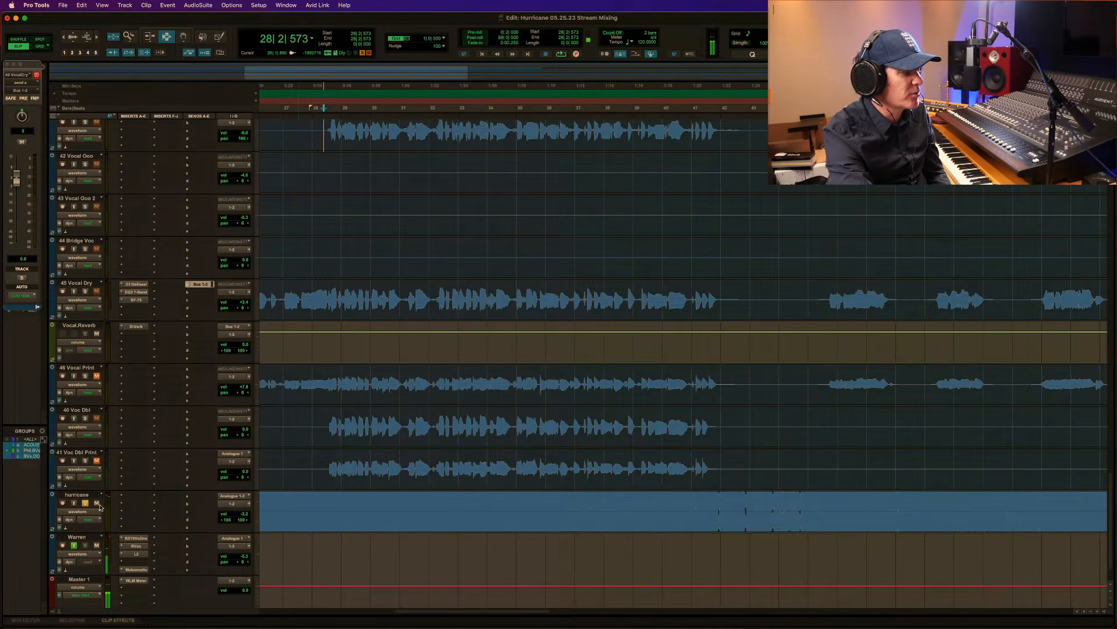
Fine-tune the hurricane reference track's volume and audition it soloed from bar 28 through the chorus into bar 42.
key(space)
key(space)
click(244, 517)
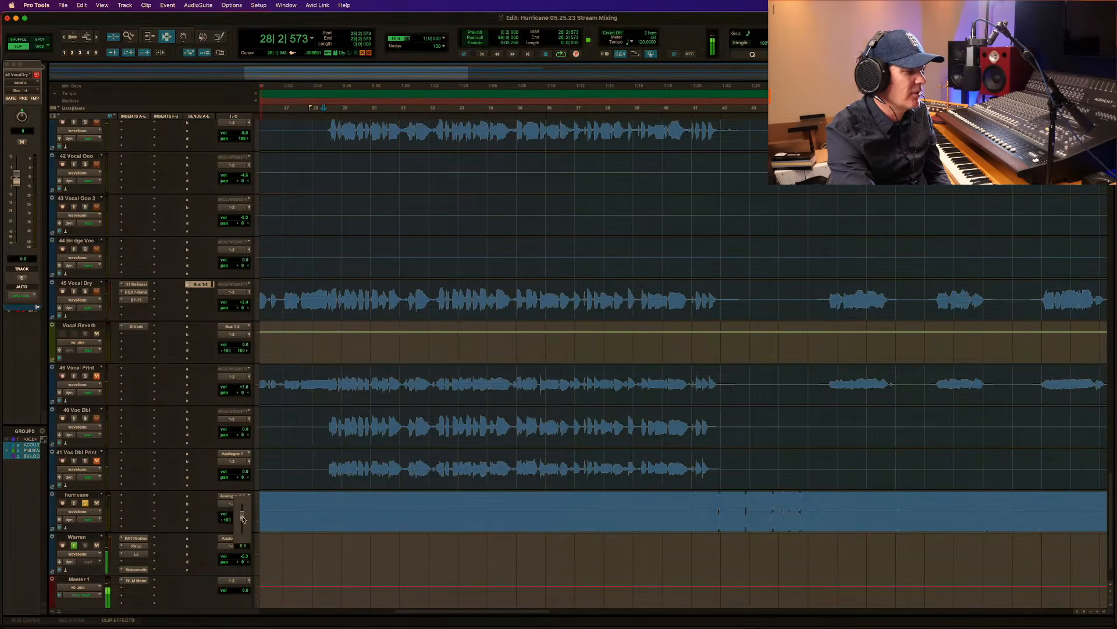
key(space)
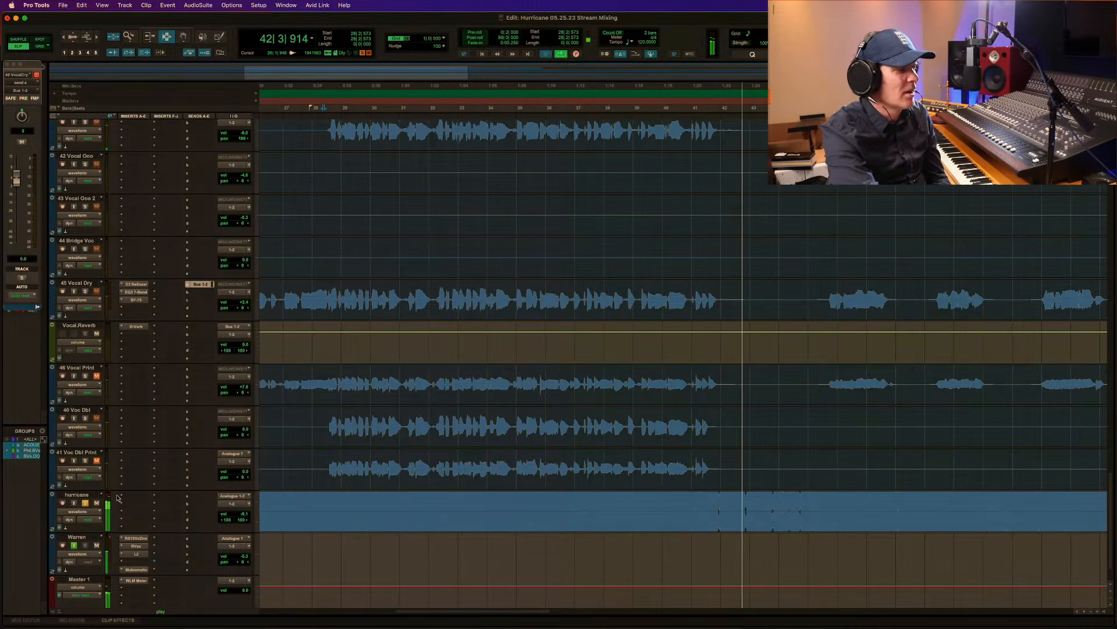
key(space)
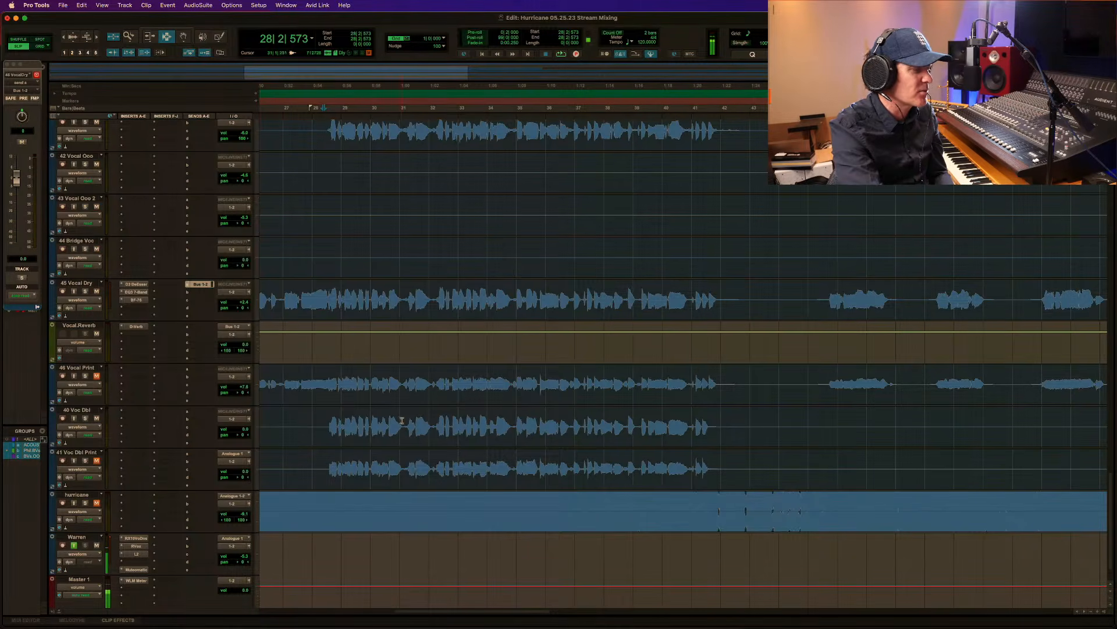
Play the mix from bar 28 through the chorus into bar 42 with the hurricane reference muted, to compare the two.
key(space)
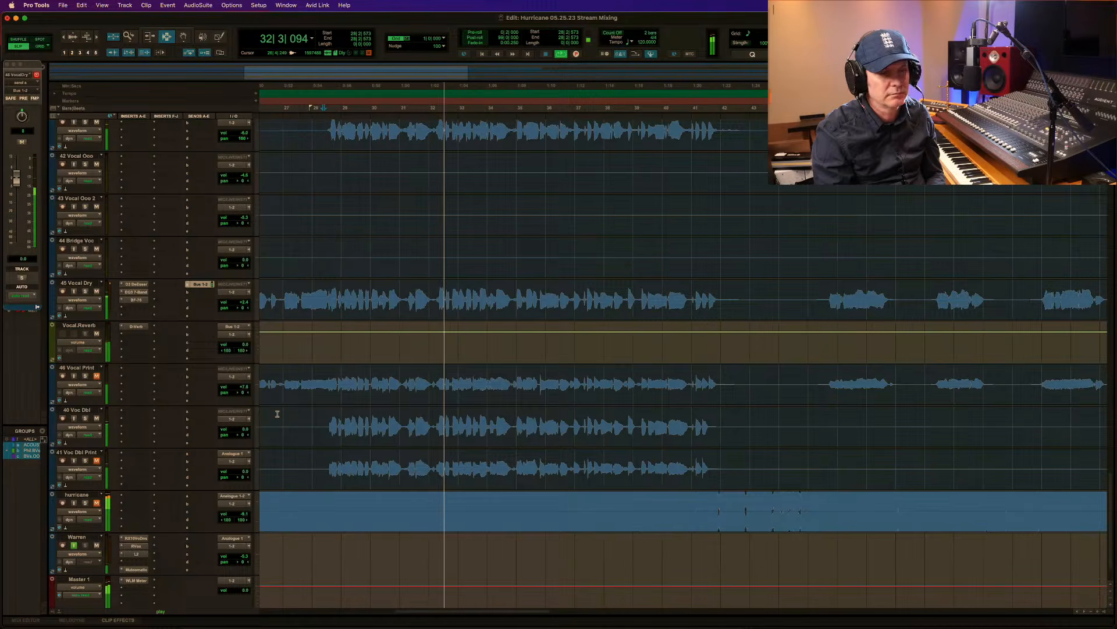
key(space)
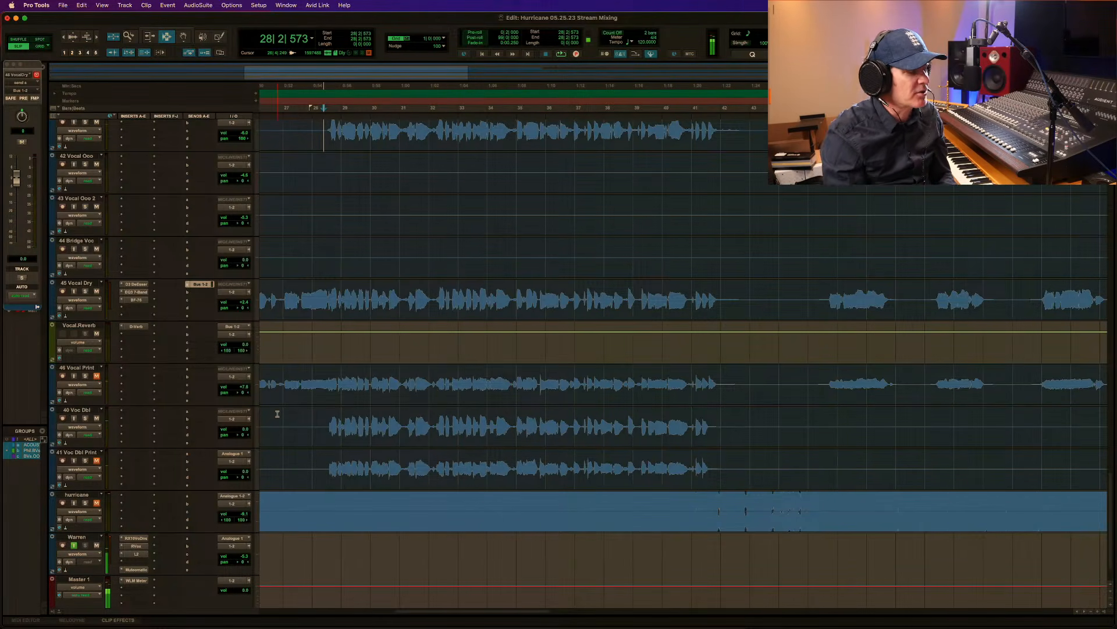
double_click(127, 39)
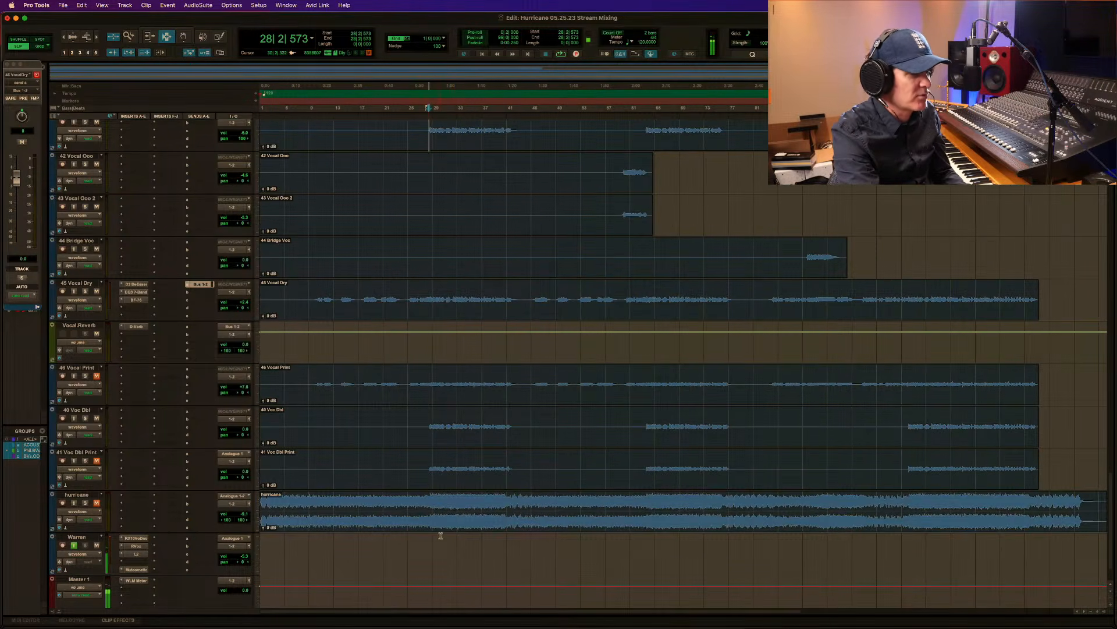
drag(415, 514, 643, 514)
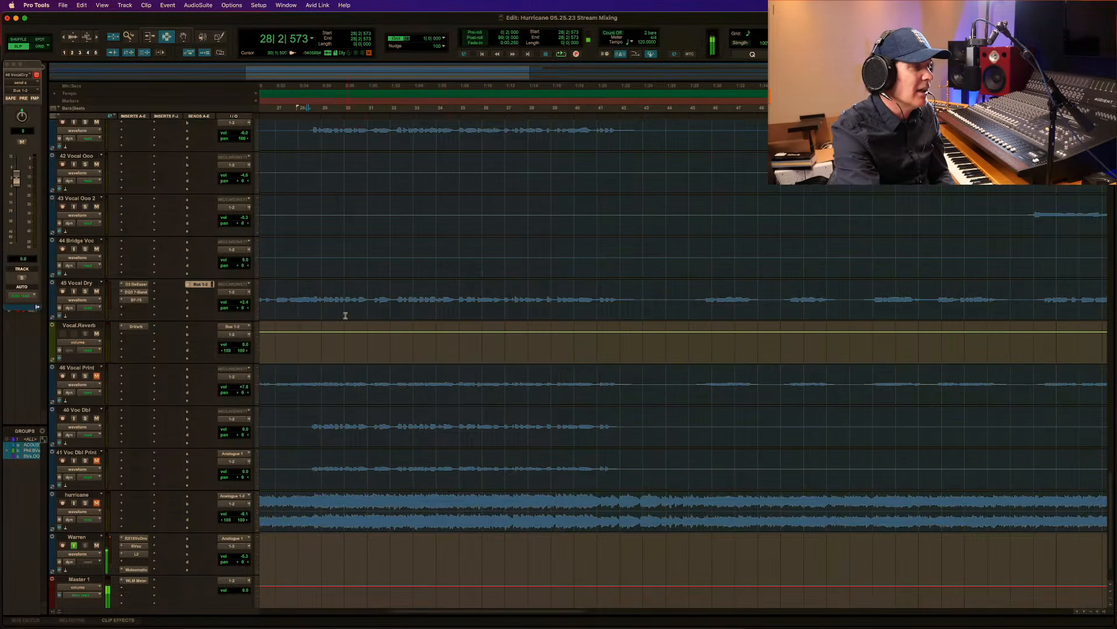
key(space)
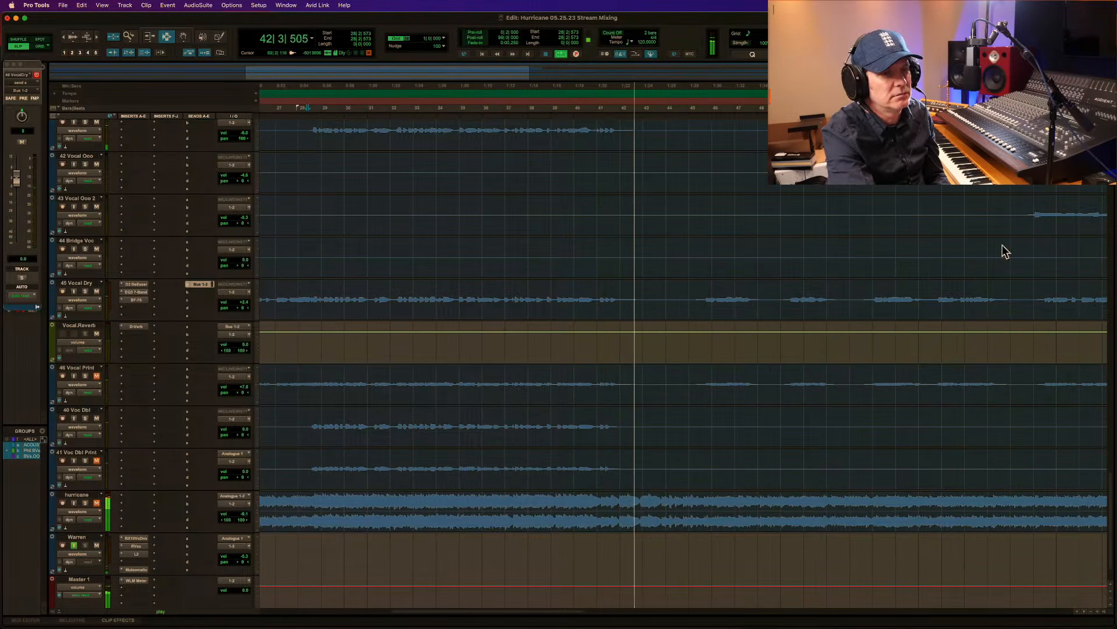
key(space)
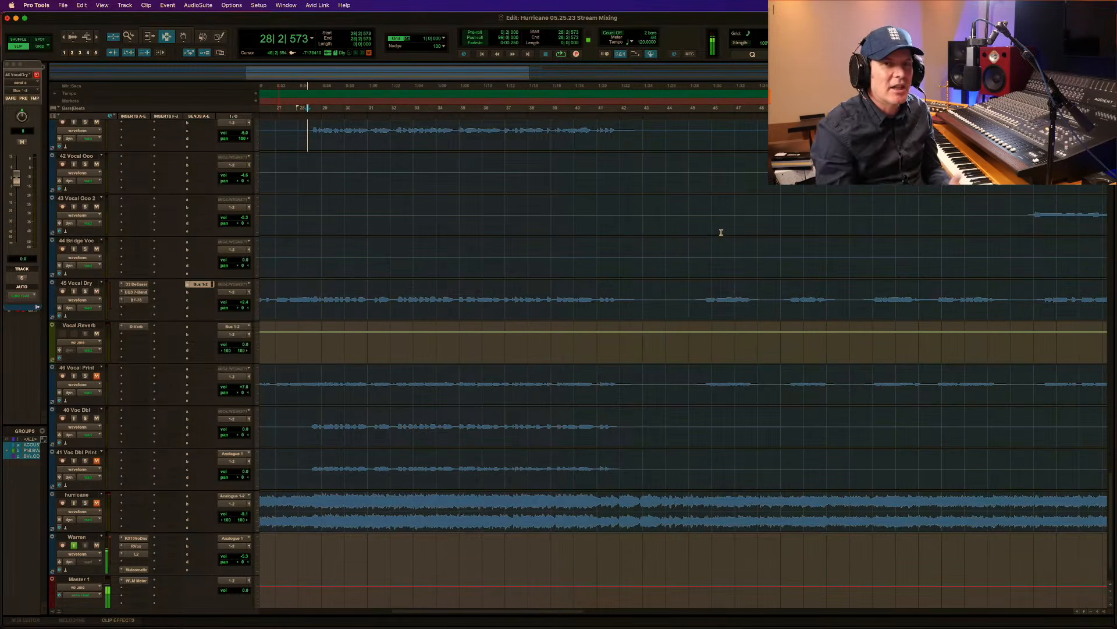
scroll(721, 232, up, 10)
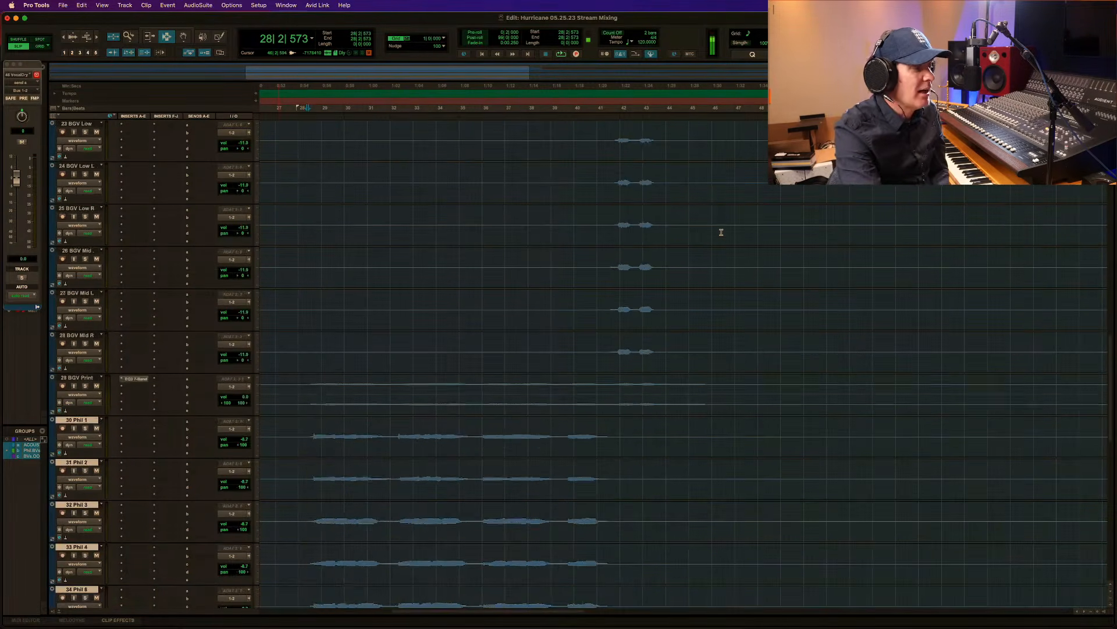